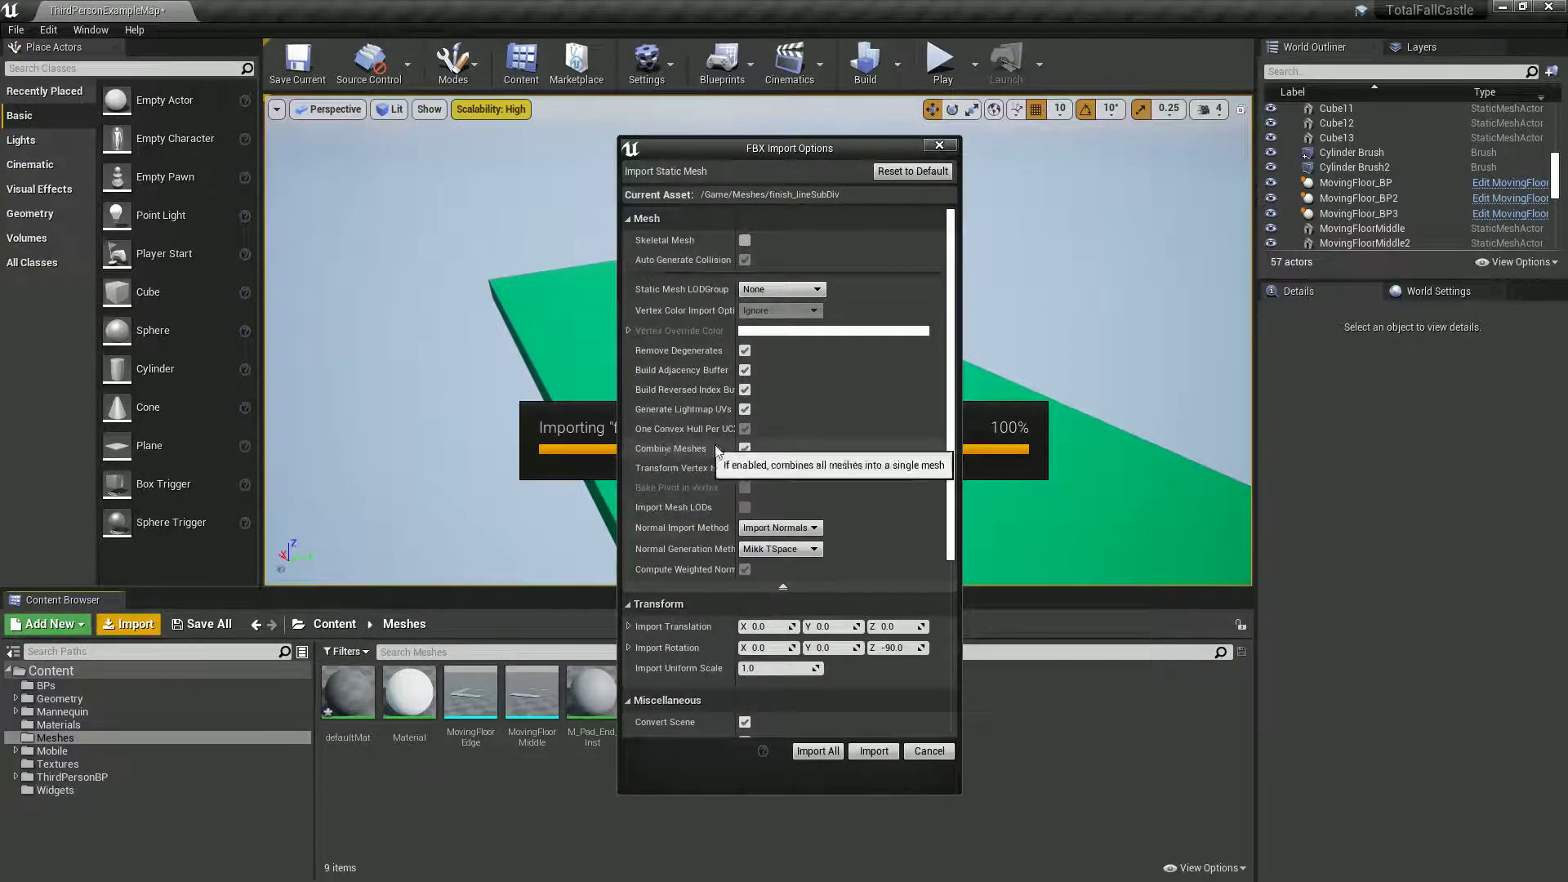
Import the finish_lineSubDiv static mesh into the Meshes folder with a uniform import scale of 10
click(782, 586)
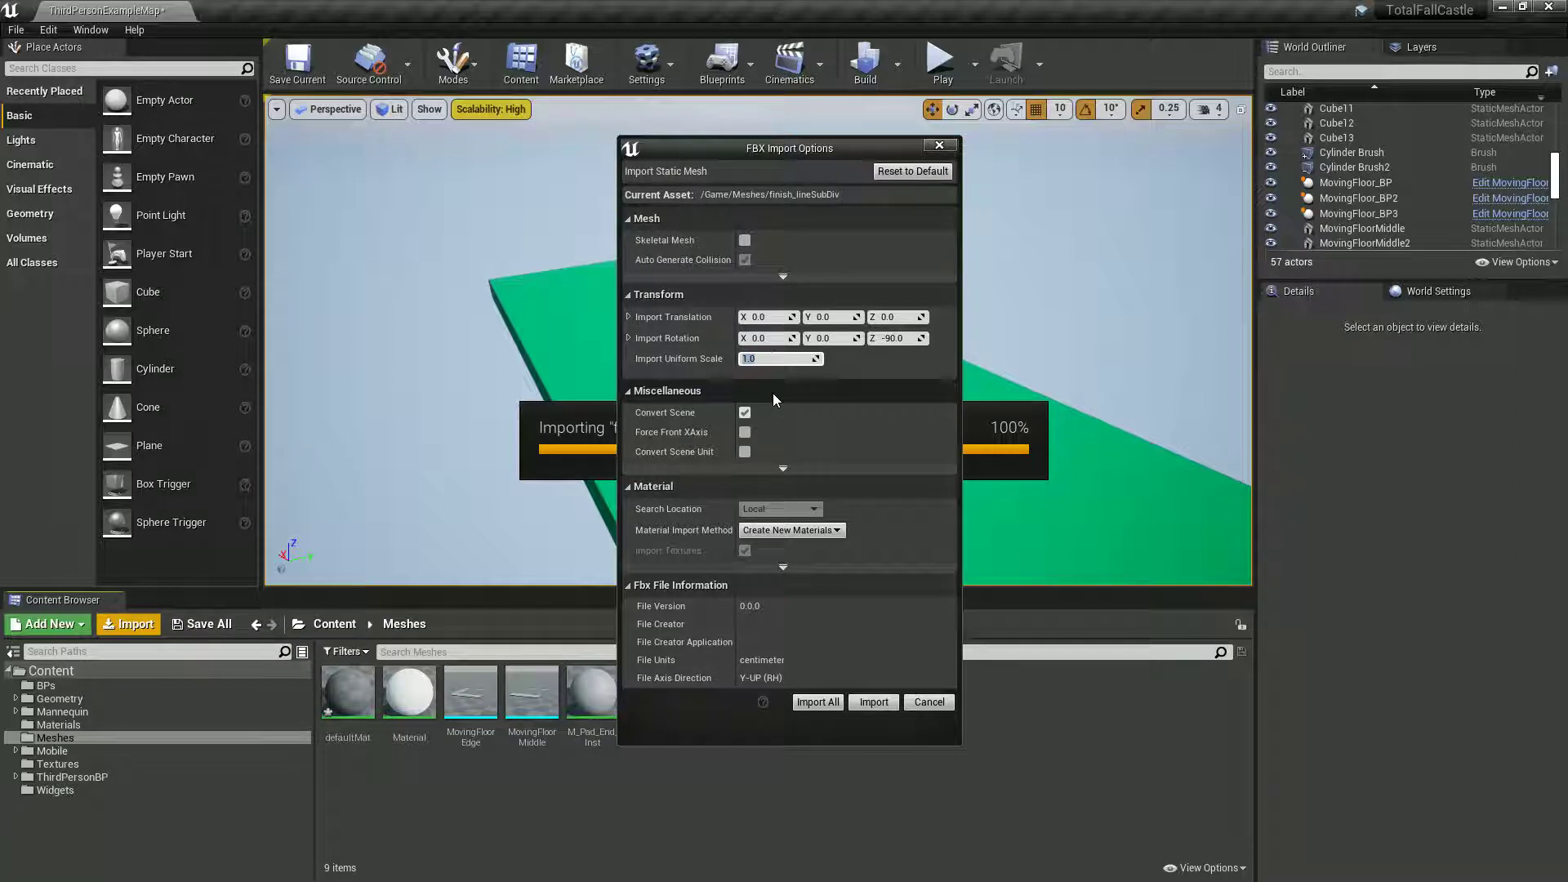
text(10)
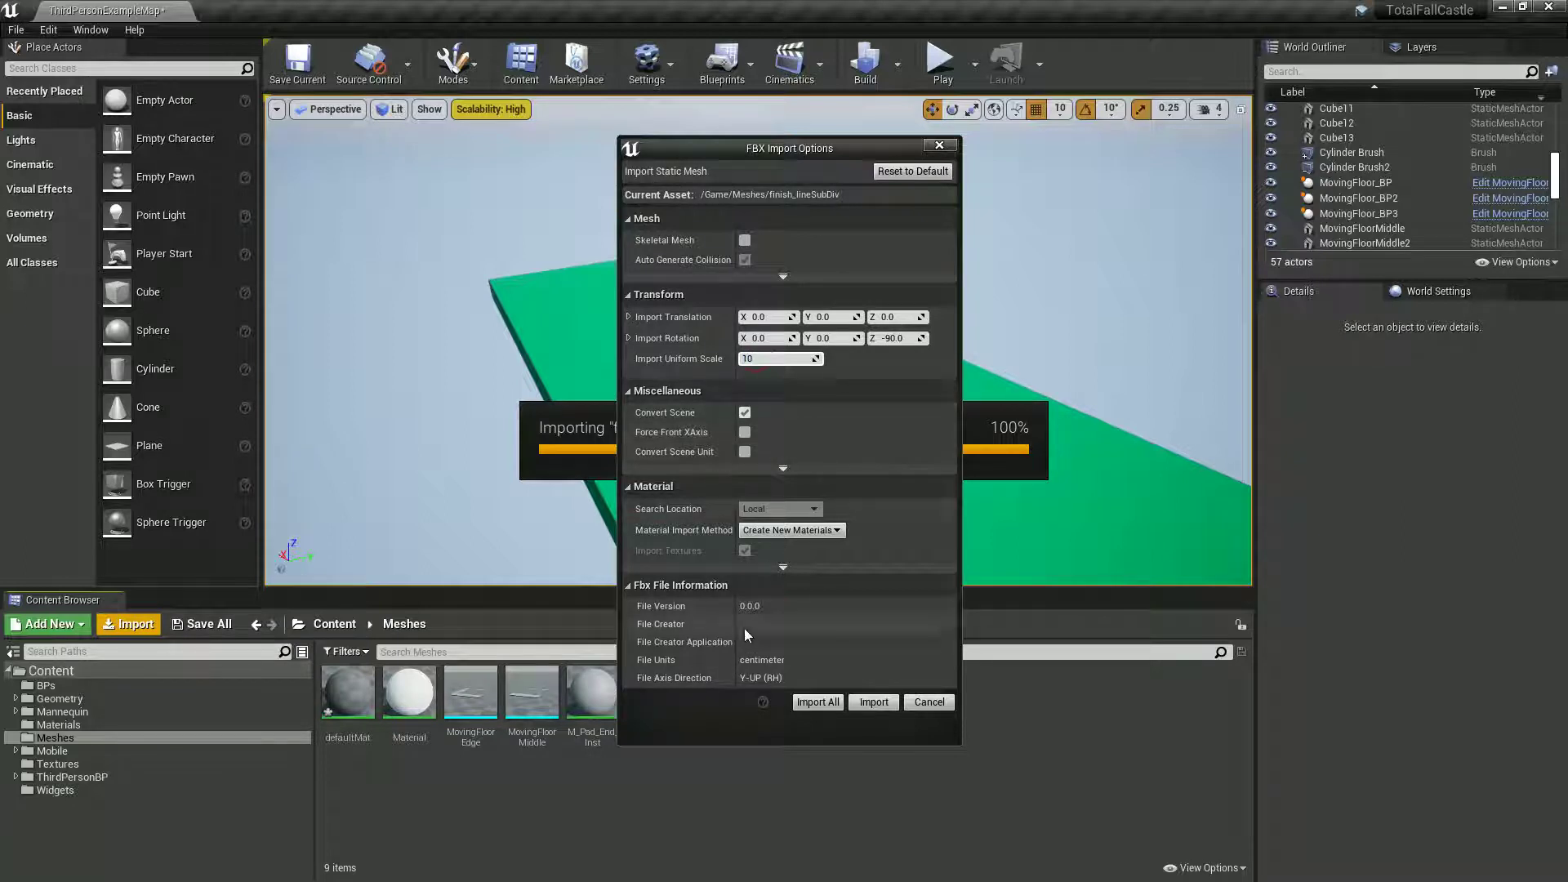
click(817, 702)
Place the finish_lineSubDiv mesh on the green platform and rotate it so it stands upright across the track
drag(420, 698, 951, 377)
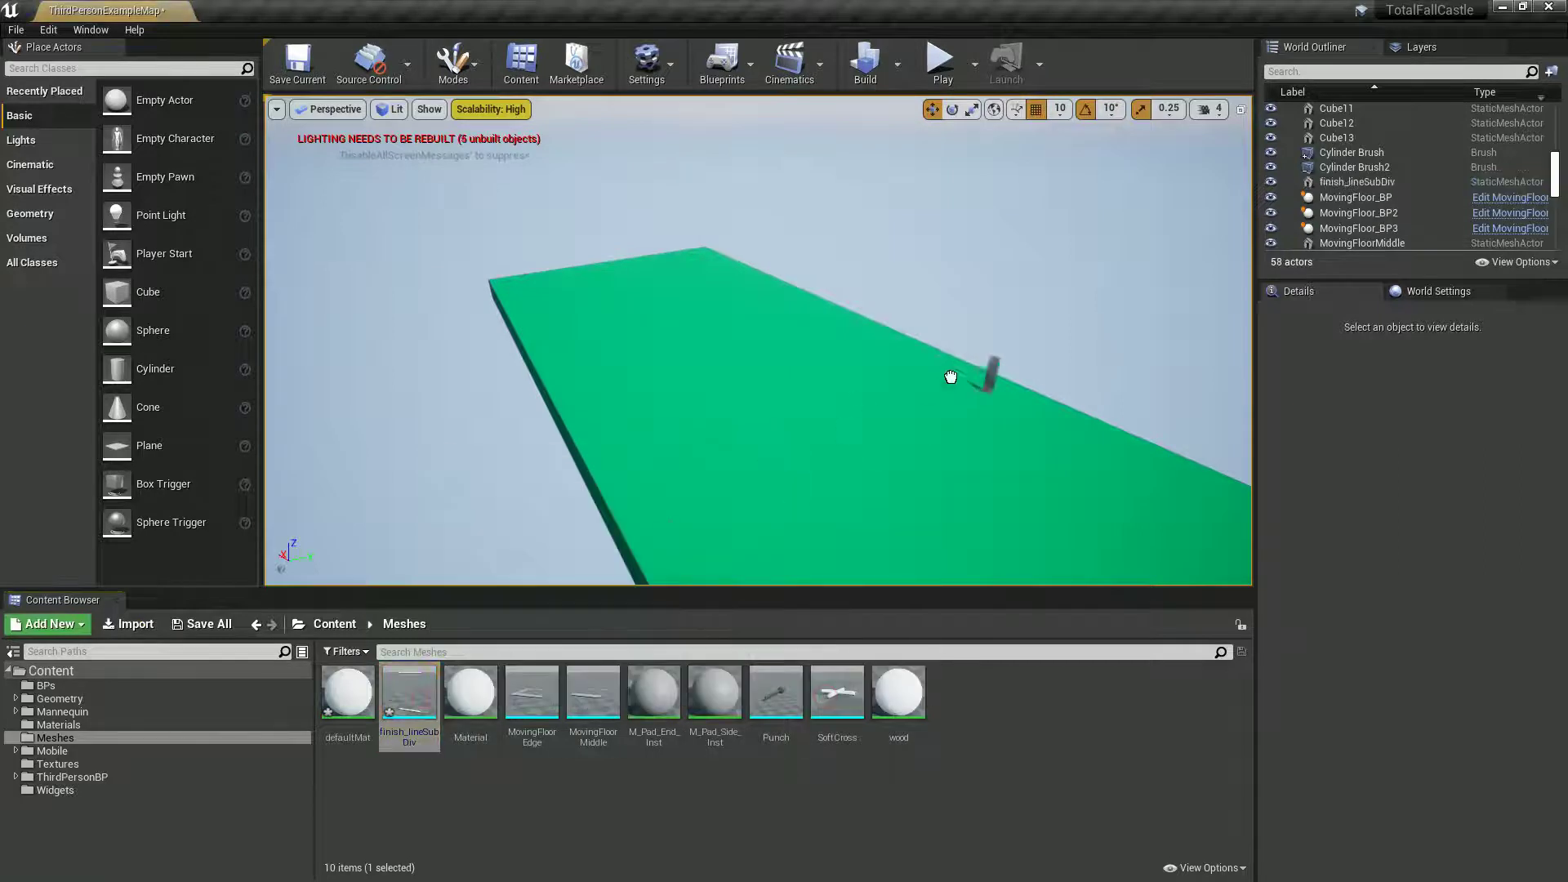
drag(836, 432, 832, 433)
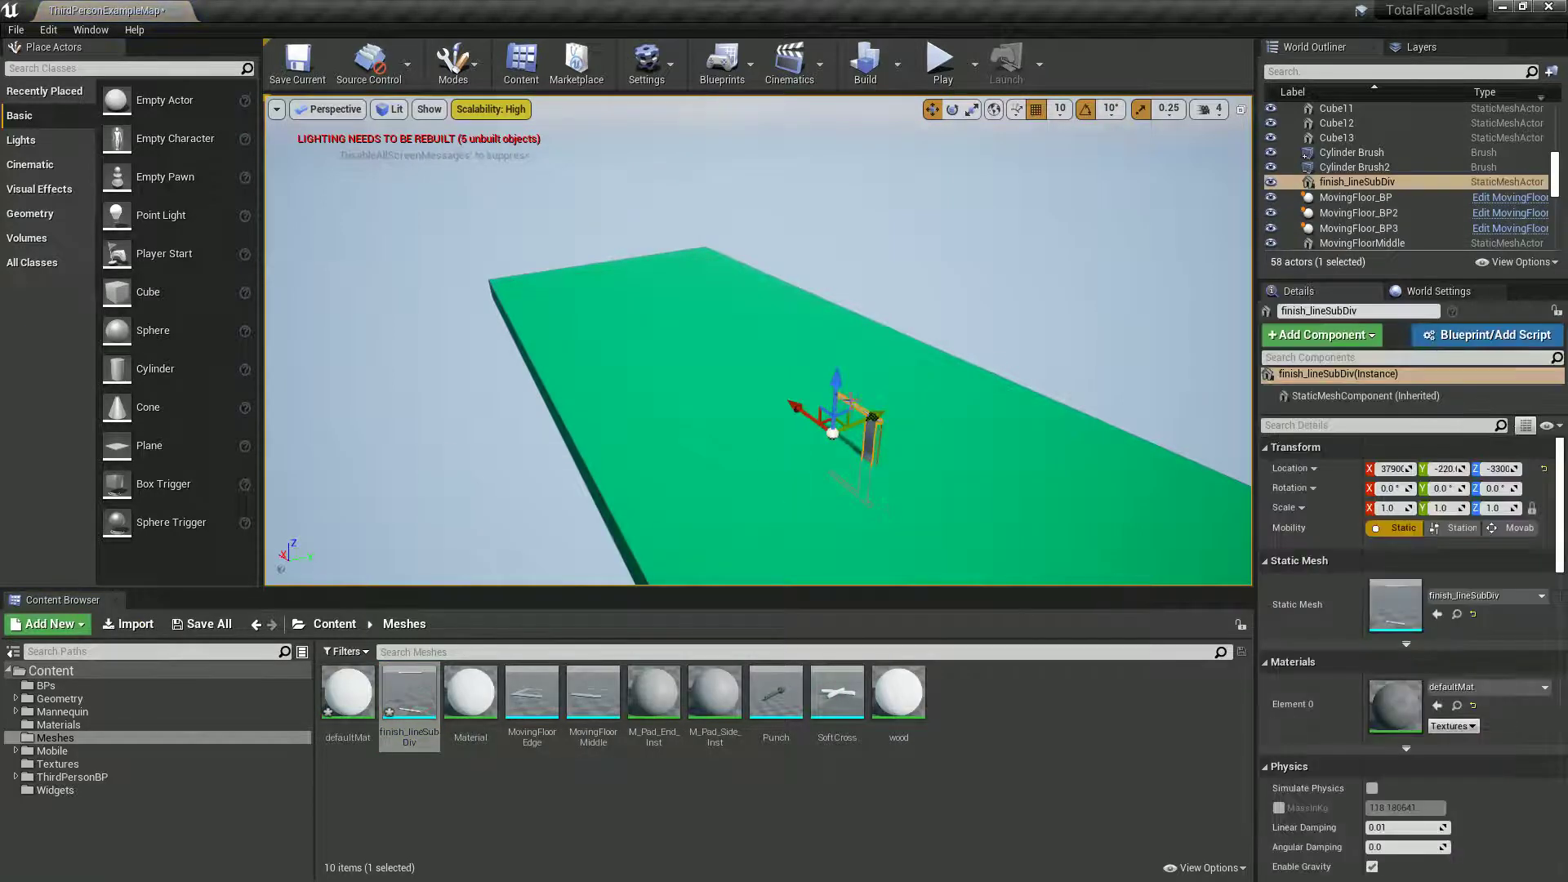
key(e)
drag(887, 403, 759, 230)
drag(870, 492, 1093, 615)
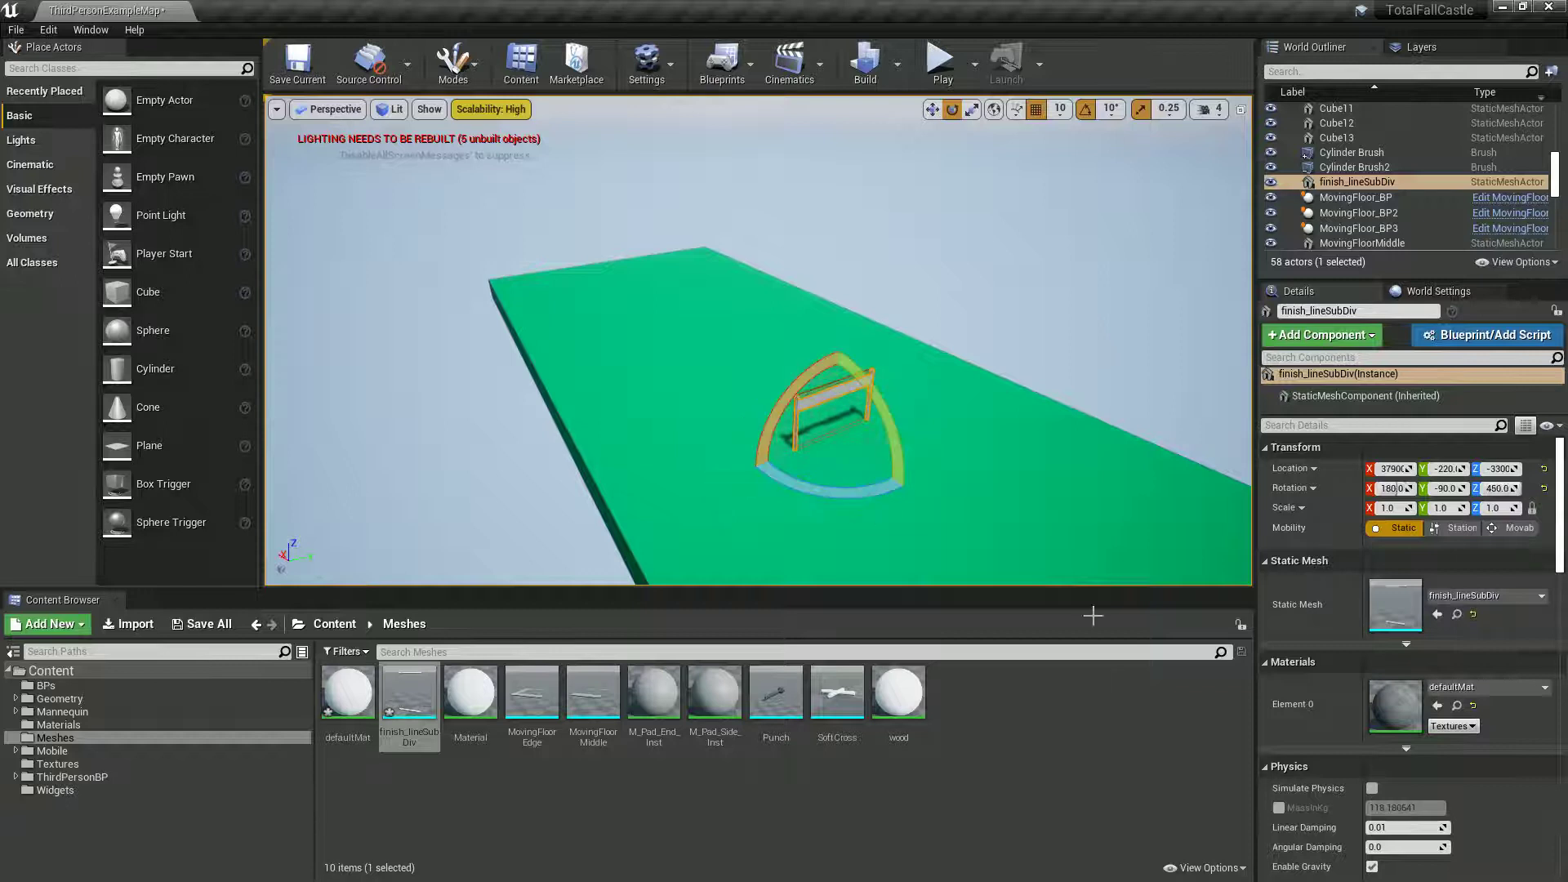
Scale the finish line mesh uniformly to 4.75 so it spans the platform, and inspect it from both sides
key(r)
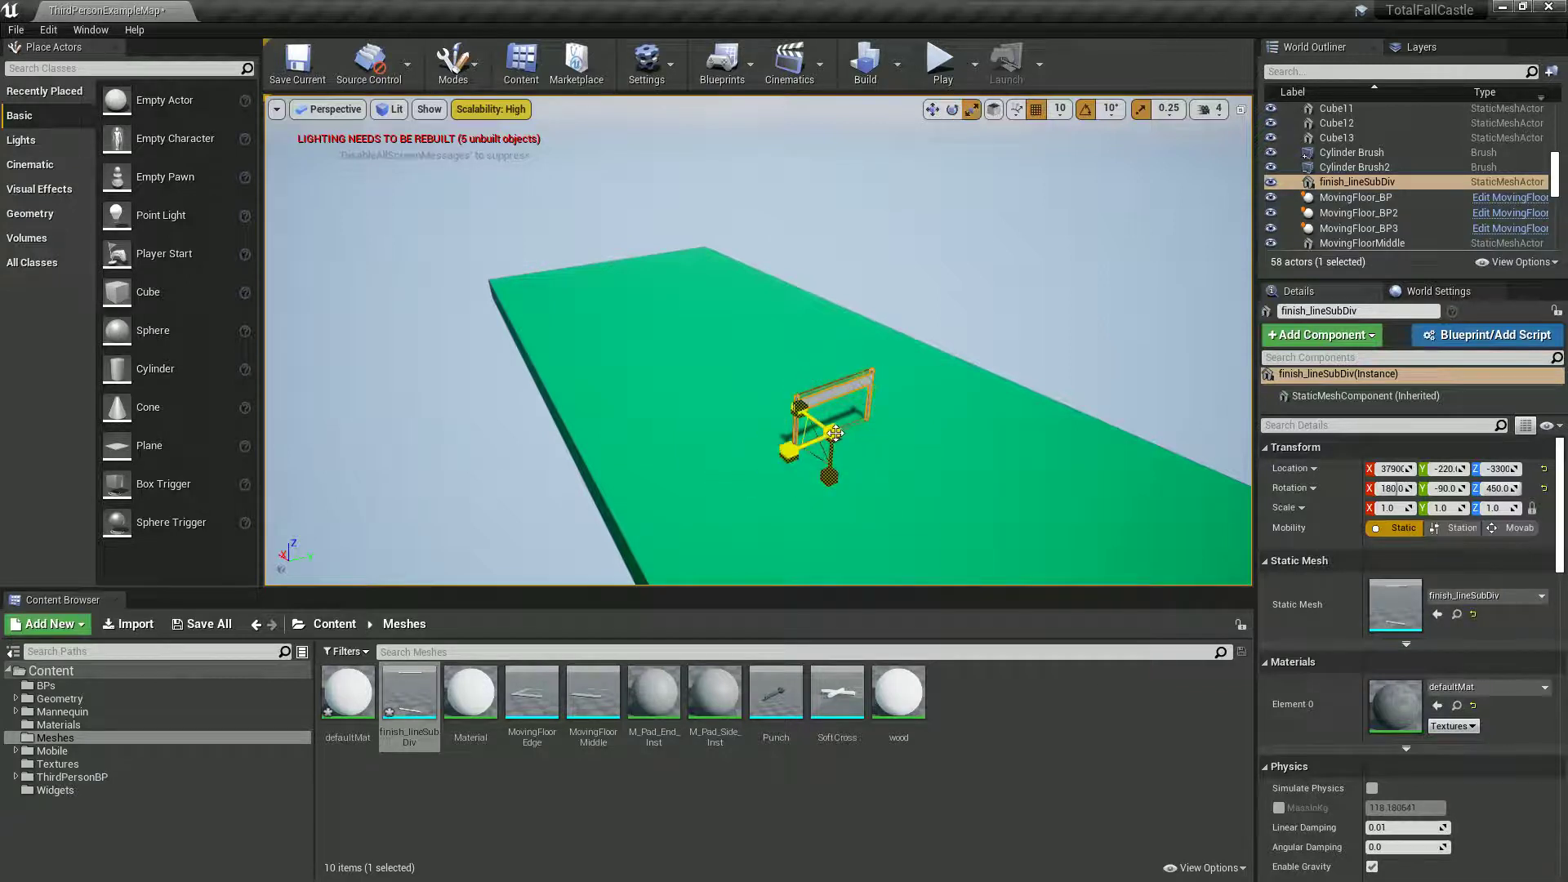
drag(836, 434, 659, 497)
right_drag(827, 443, 772, 339)
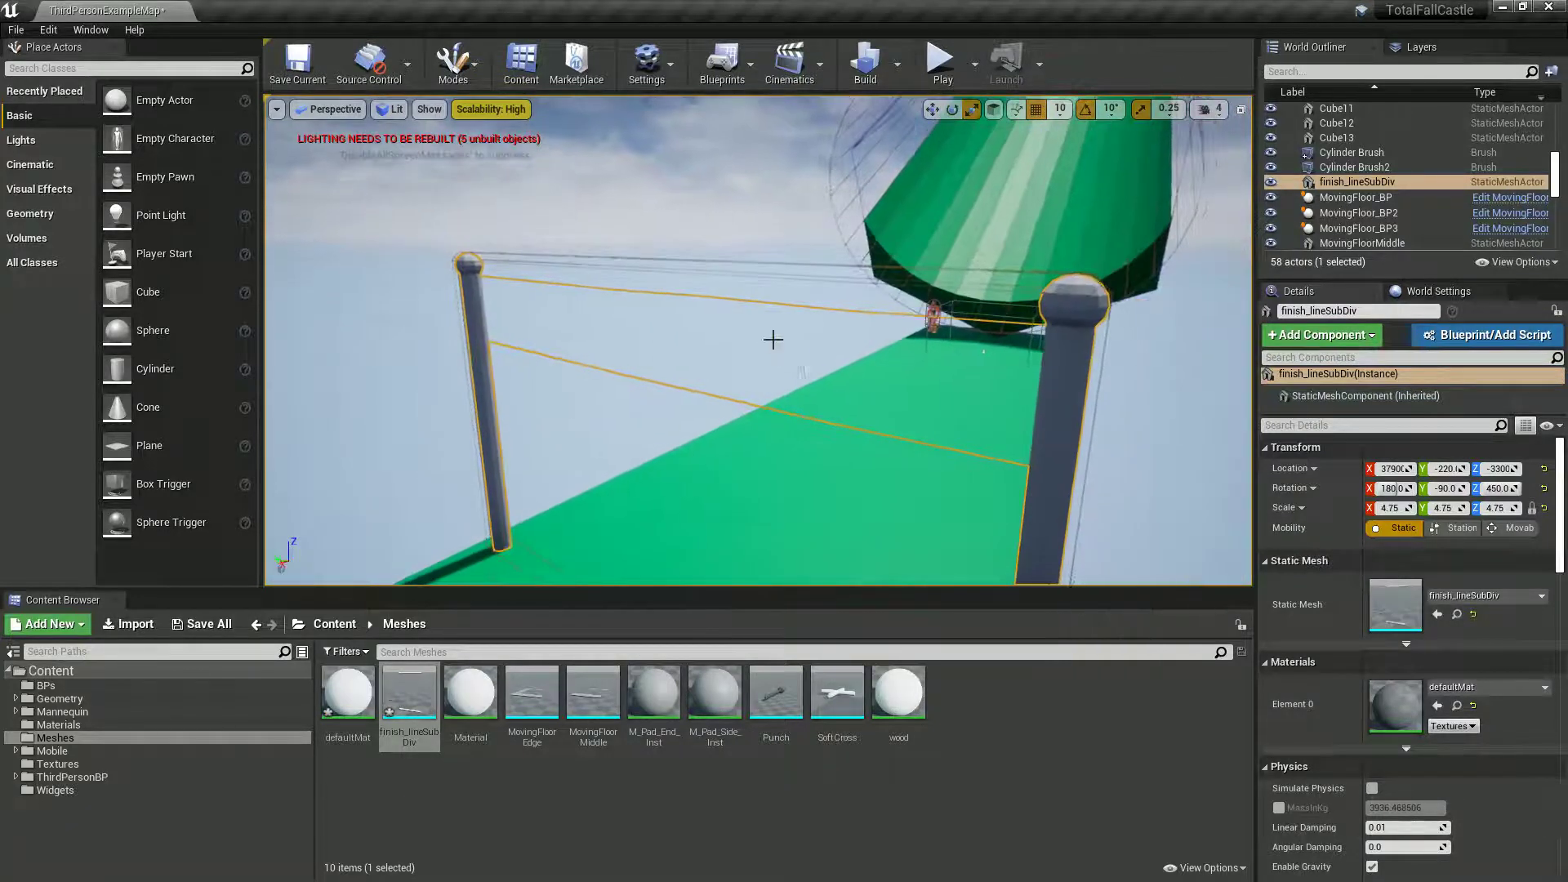
right_drag(577, 336, 537, 402)
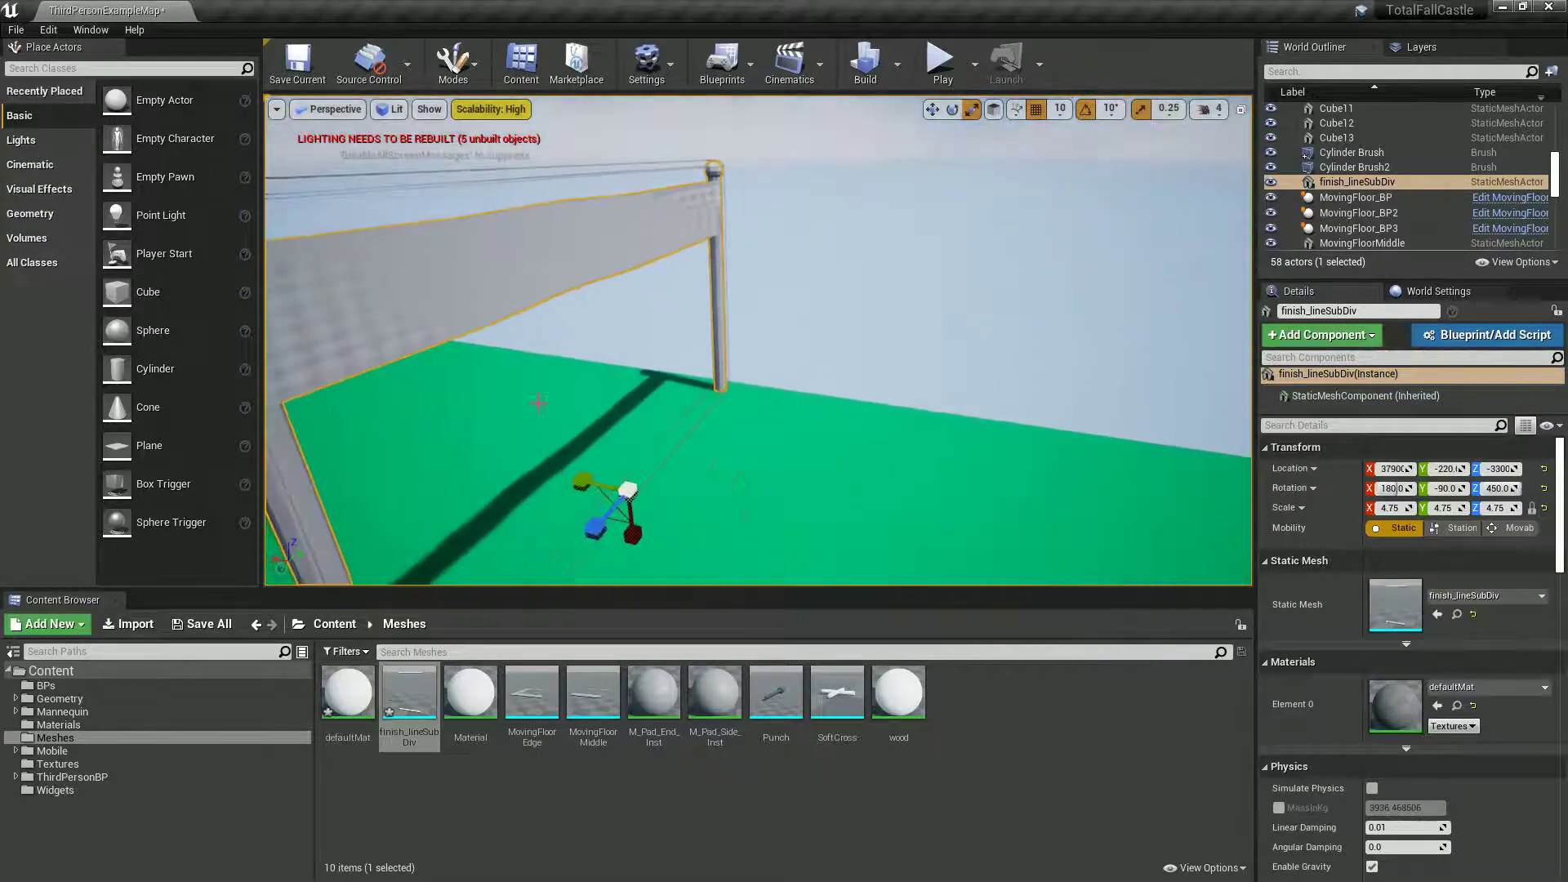
right_drag(498, 328, 458, 330)
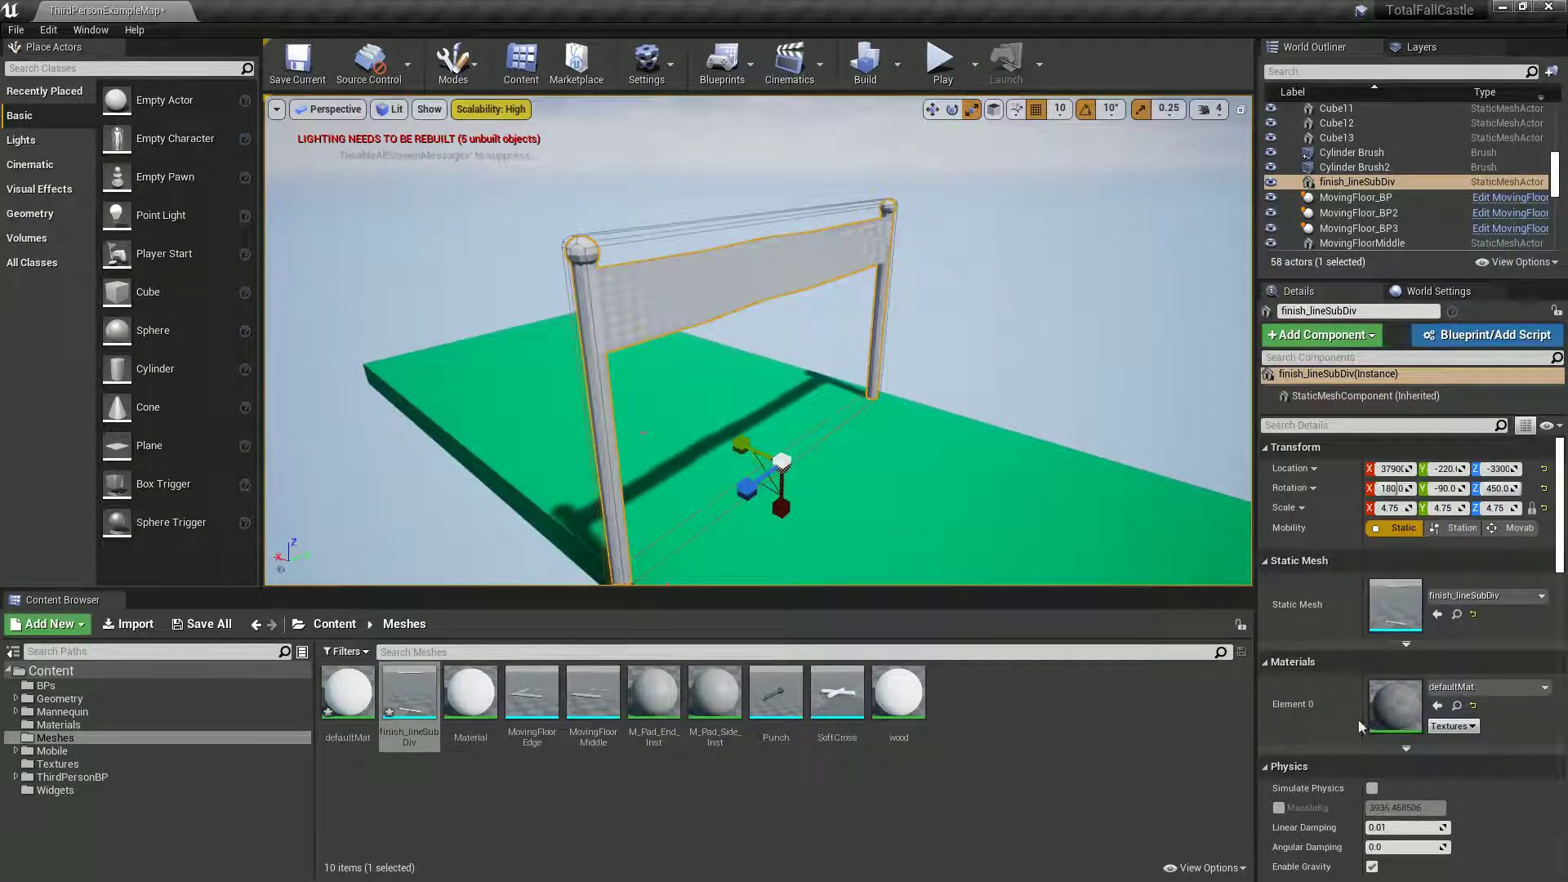
Make the finish line's defaultMat material two-sided, moving its result node clear of the Param node, and save and close it
double_click(1416, 713)
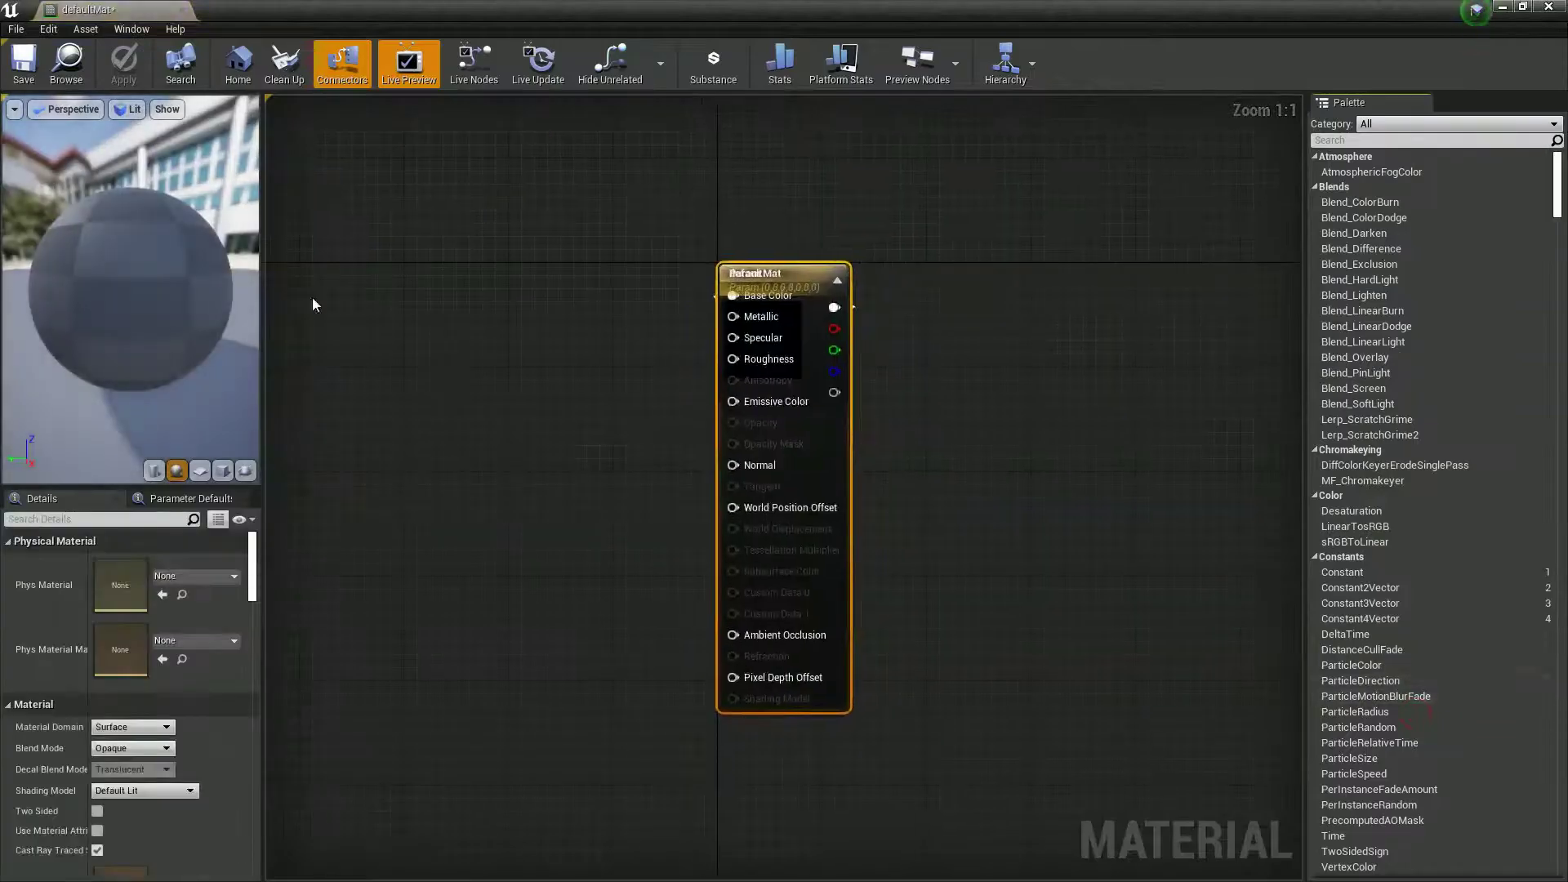
drag(786, 295, 1036, 308)
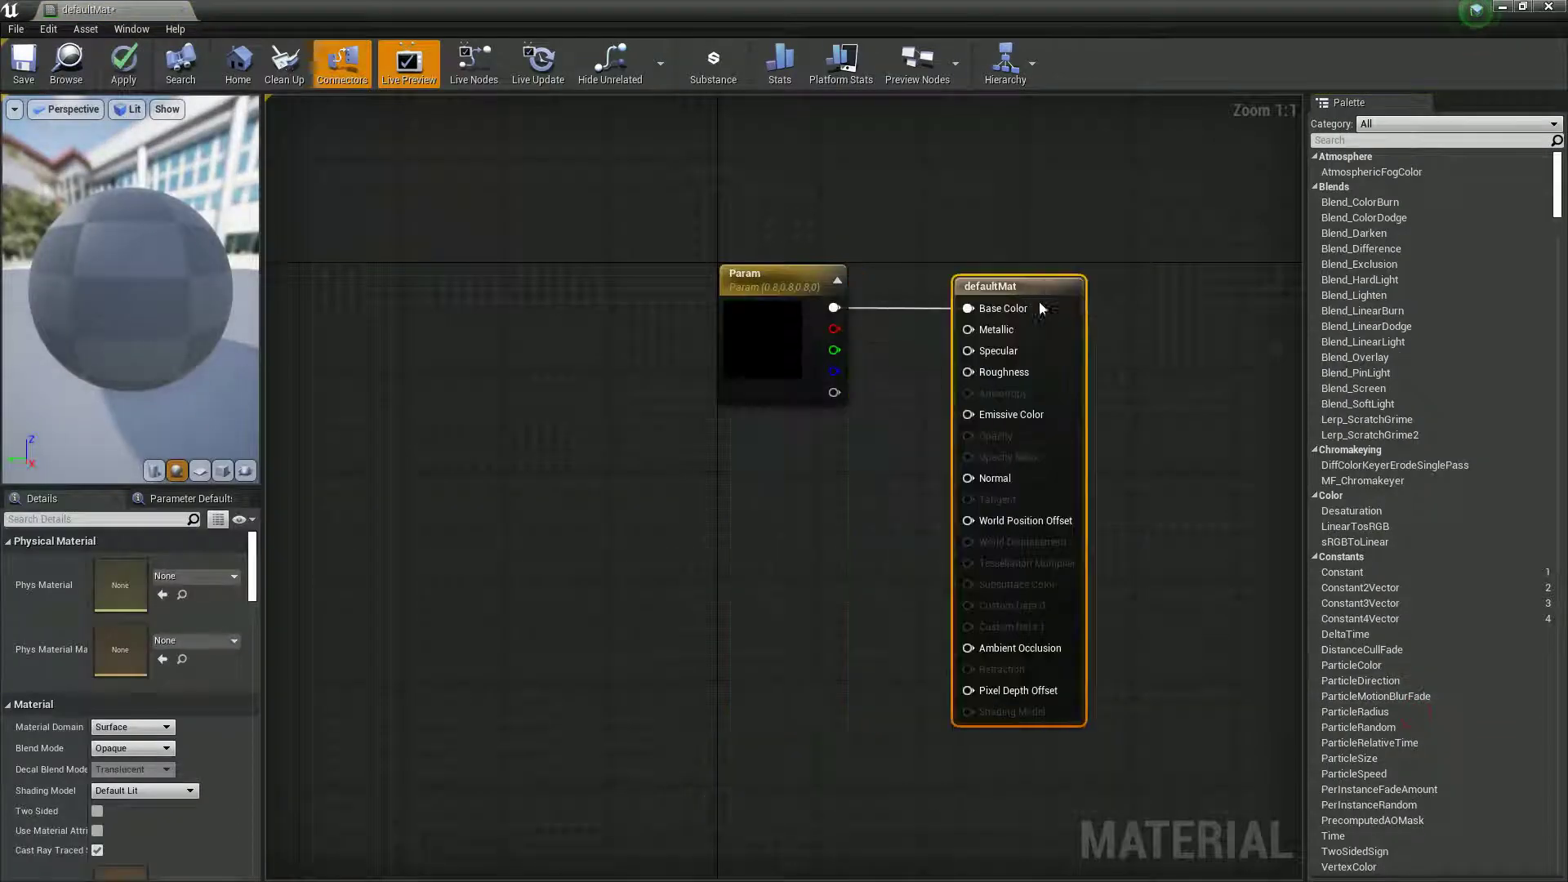
click(266, 746)
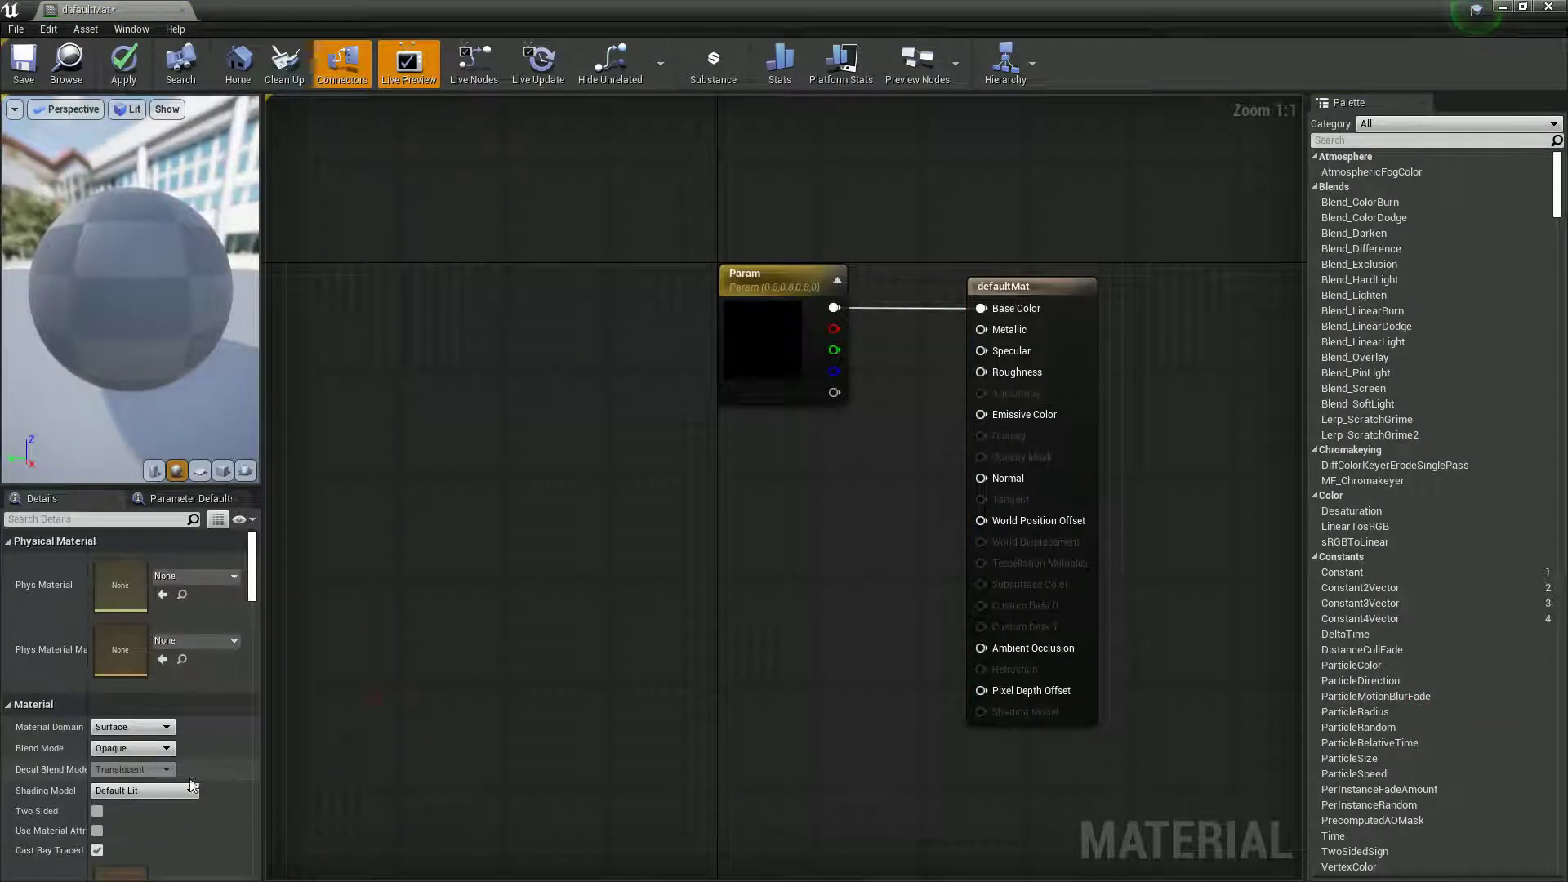
click(97, 811)
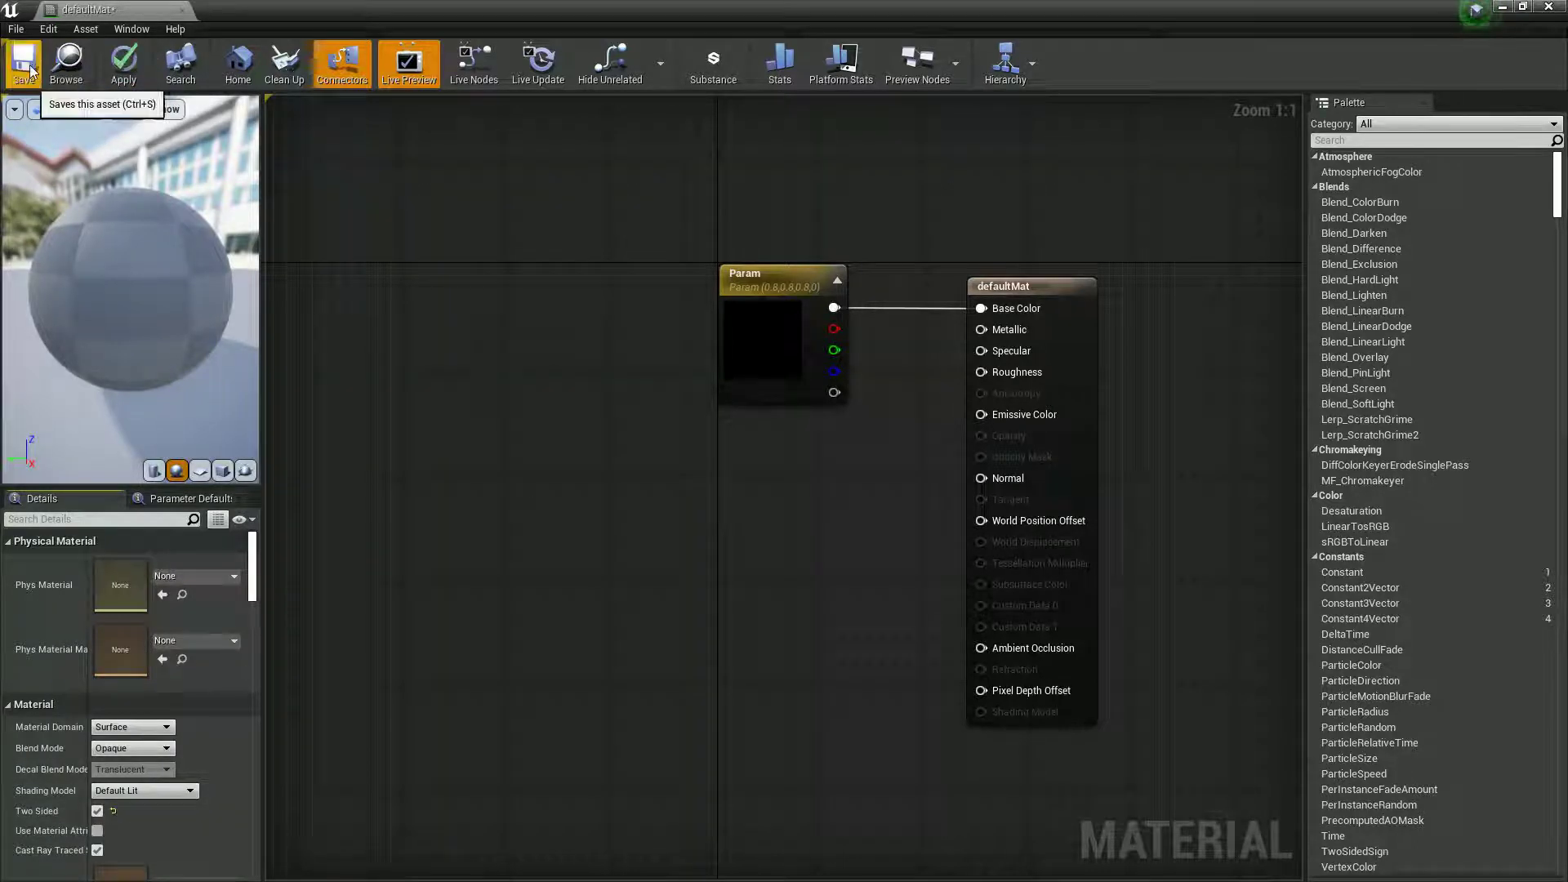
click(186, 15)
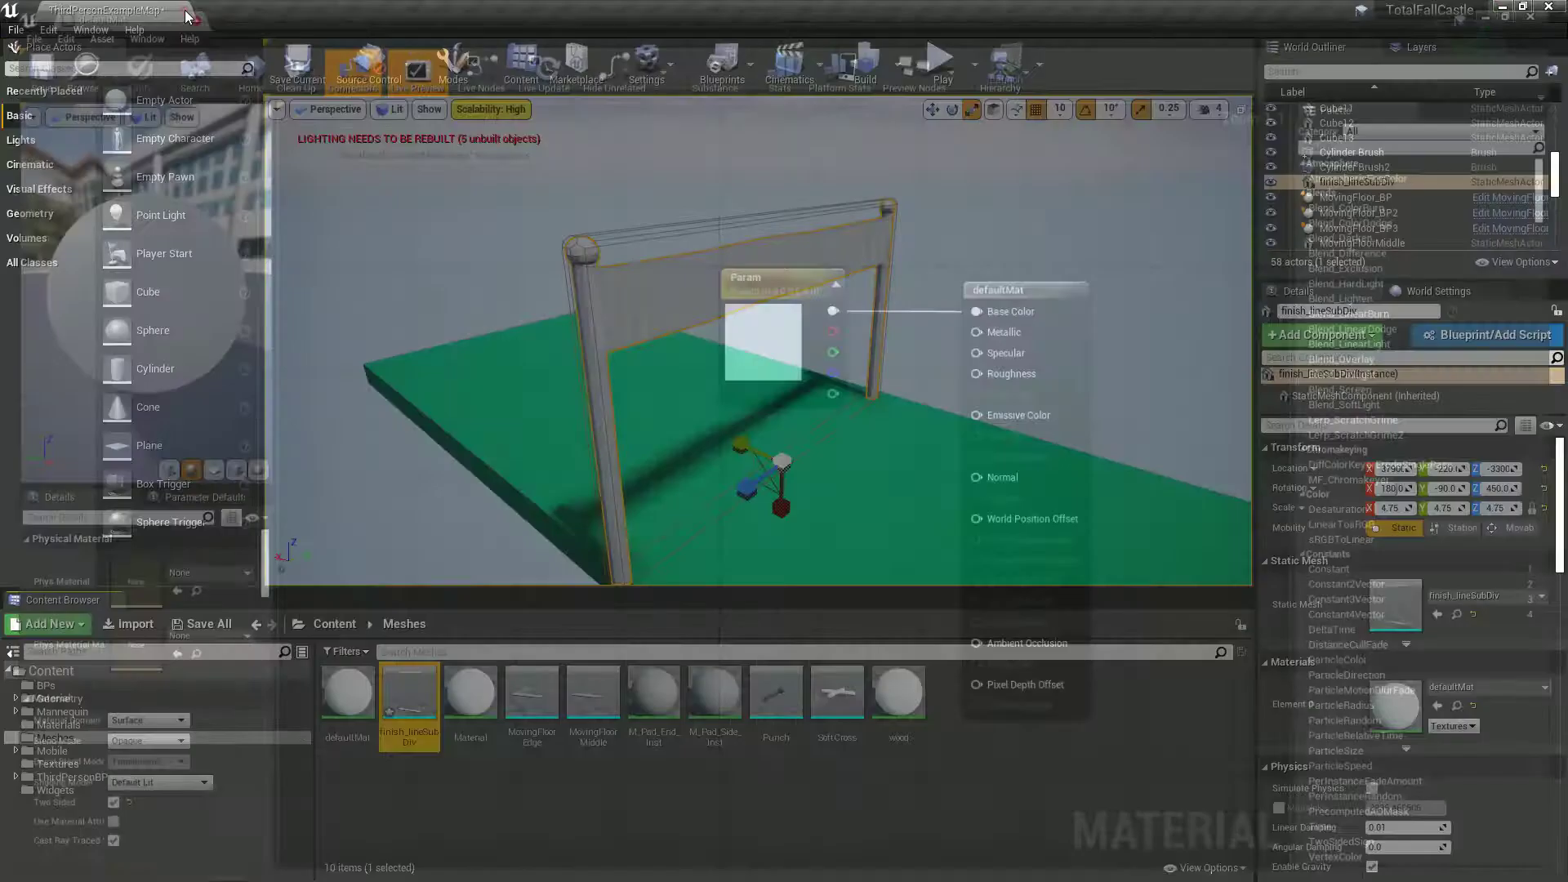
Place a box trigger under the finish line with box extents of 172.5, 635 and 172.5, and raise it above the platform
right_drag(821, 433, 829, 426)
alt+drag(828, 425, 805, 421)
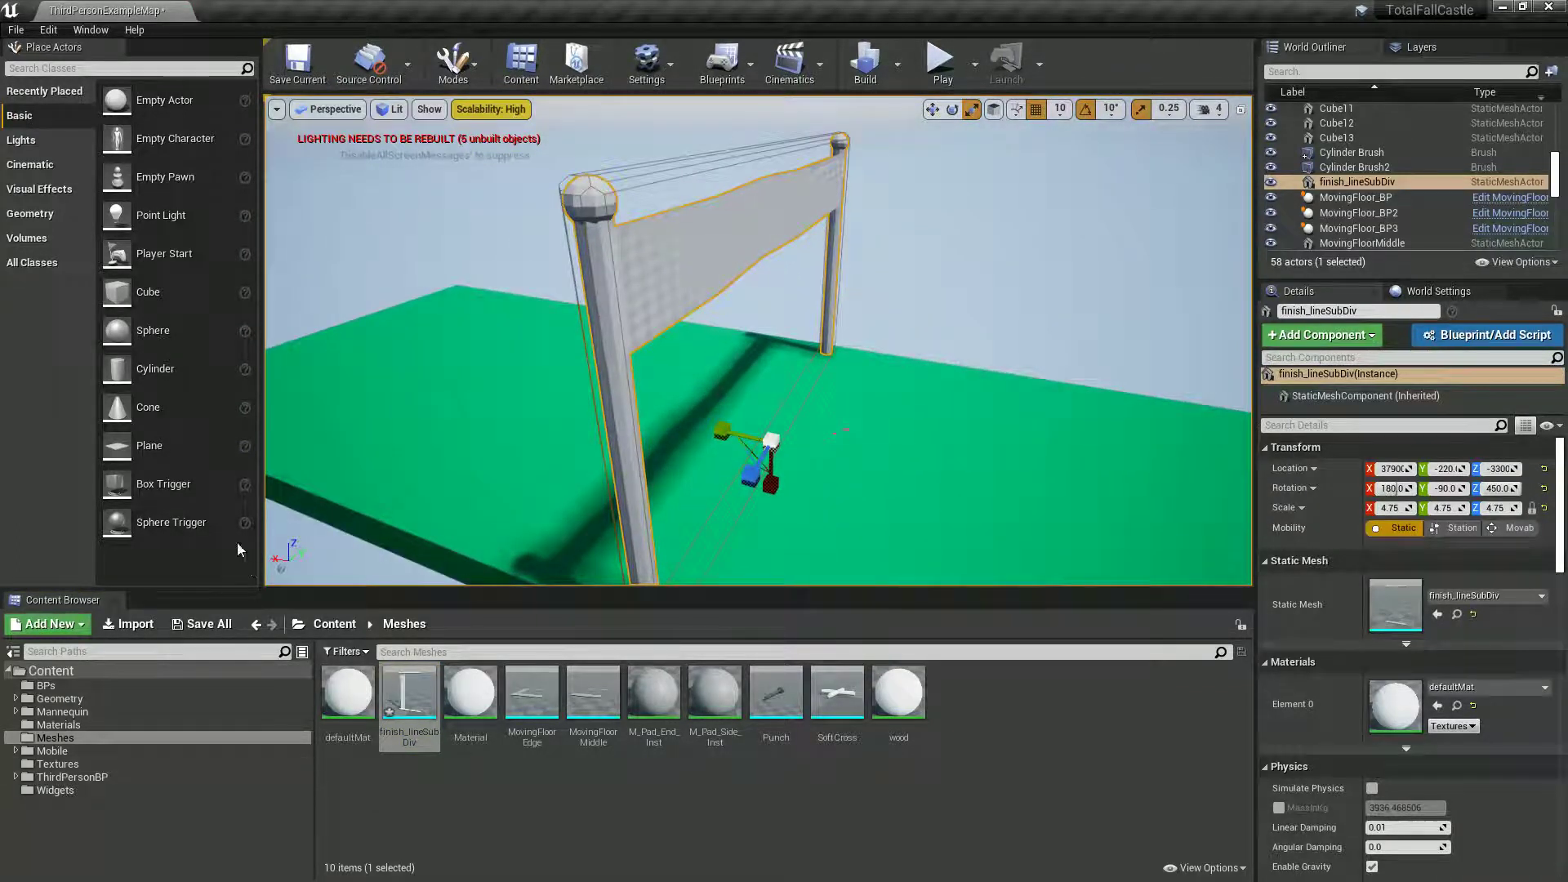
drag(149, 487, 695, 437)
click(702, 462)
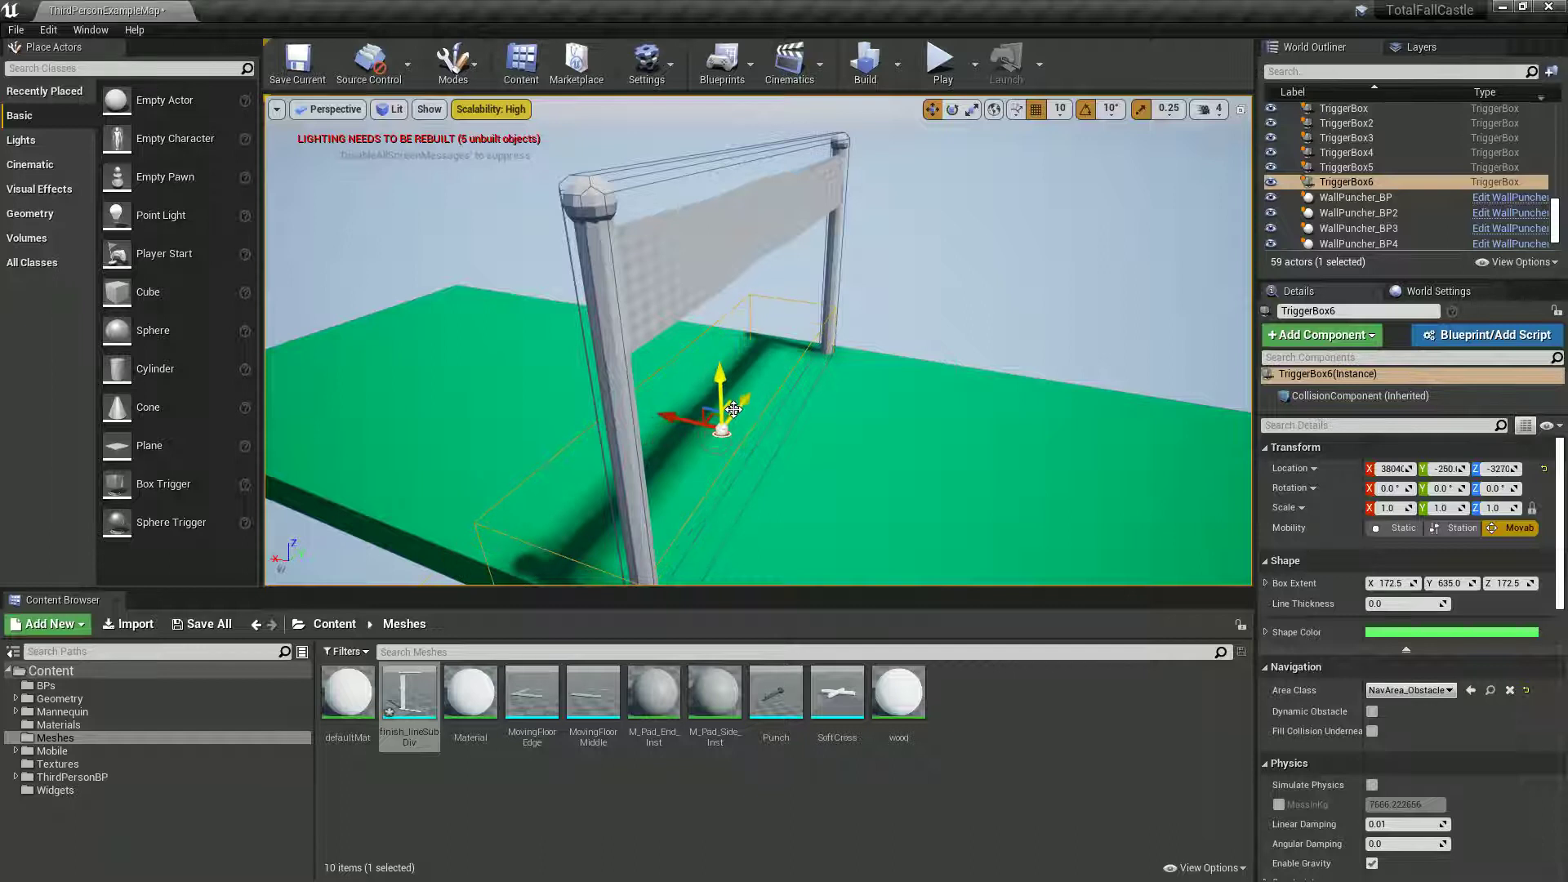
drag(715, 373, 709, 343)
right_drag(709, 342, 601, 339)
Find the third person character among the level's actors by filtering for "thi" and open its blueprint for editing
scroll(1401, 195, down, 1)
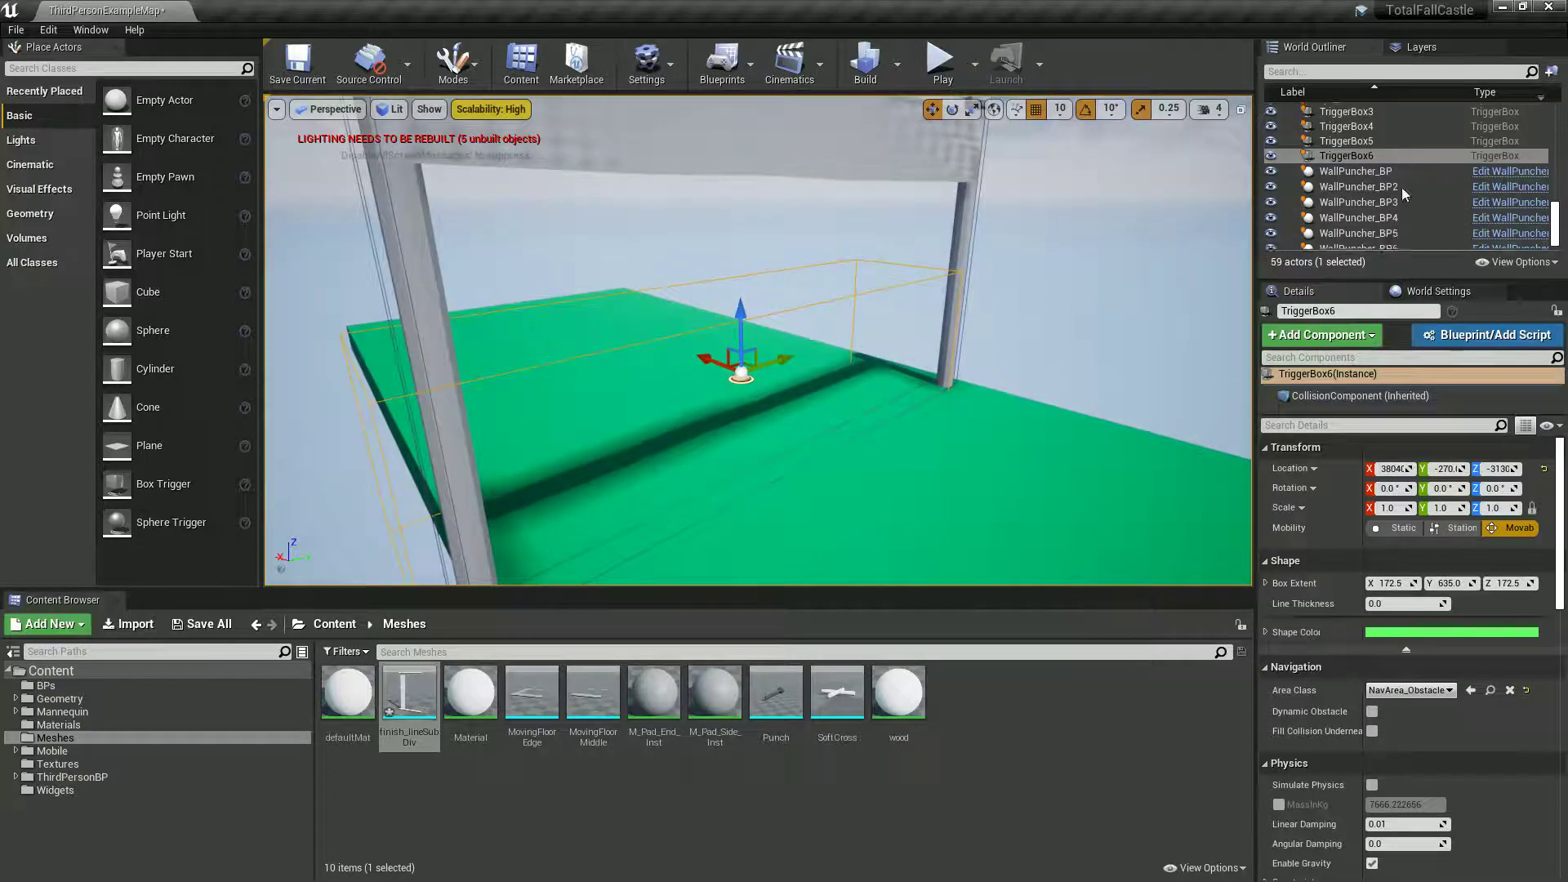
scroll(1401, 188, down, 1)
click(1360, 147)
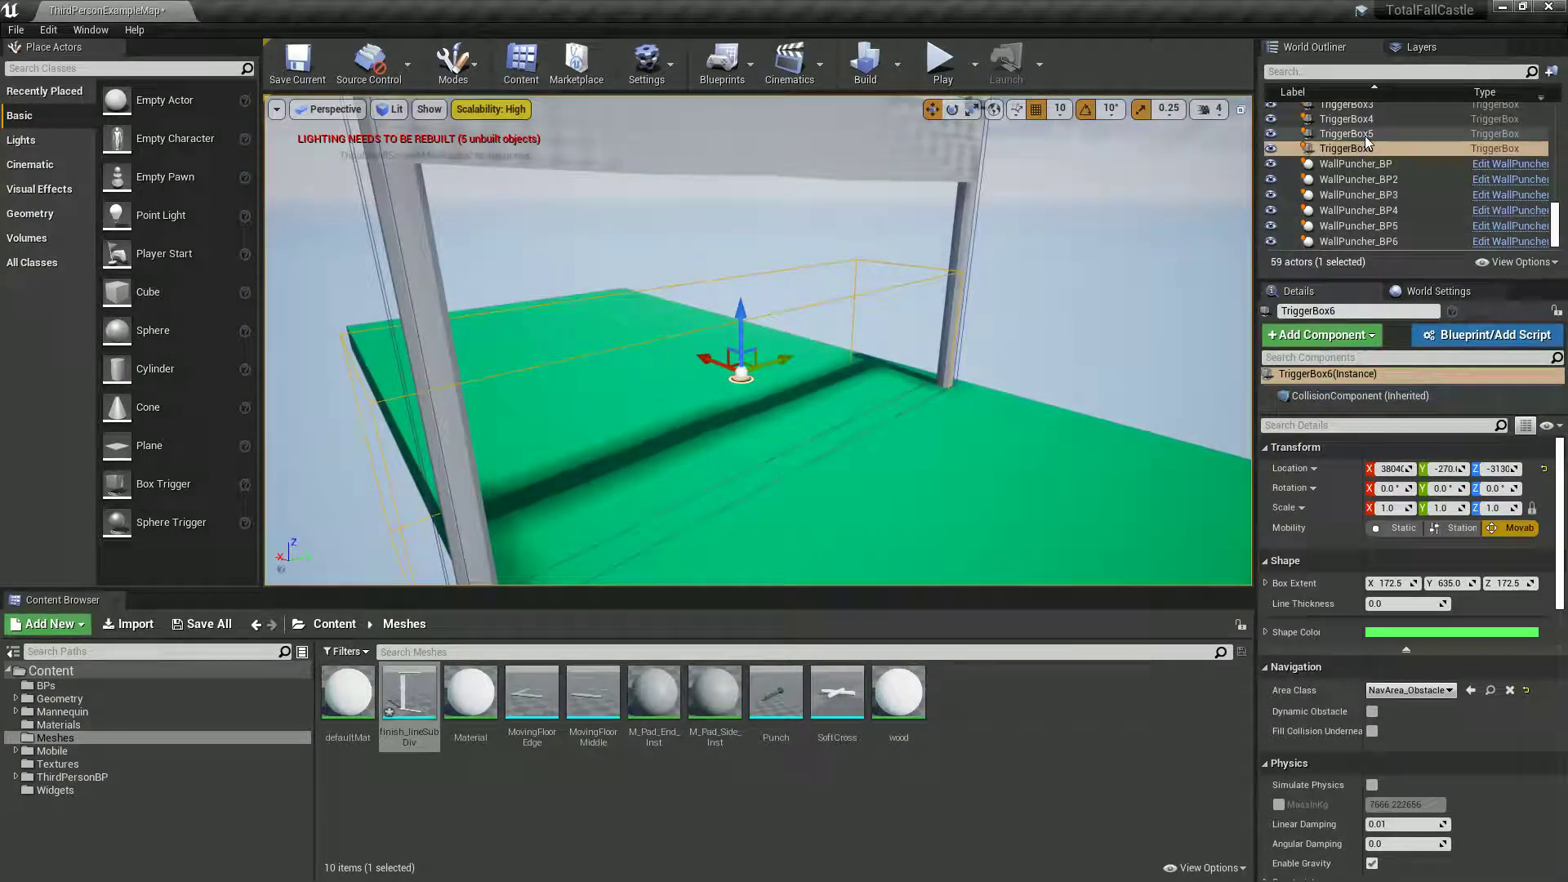
click(1345, 72)
text(thi)
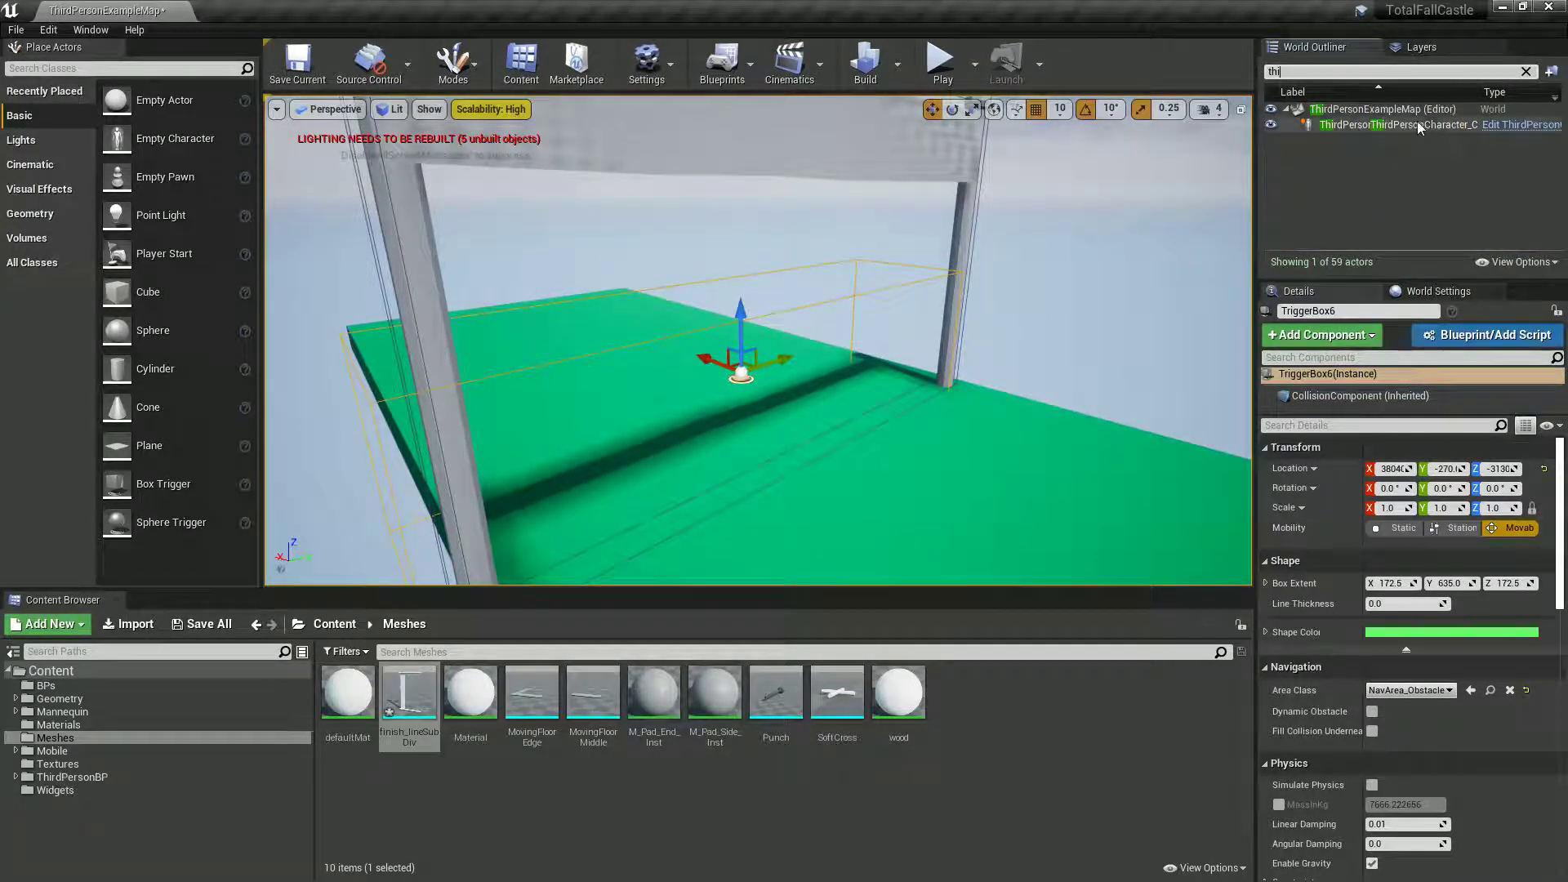
click(1520, 125)
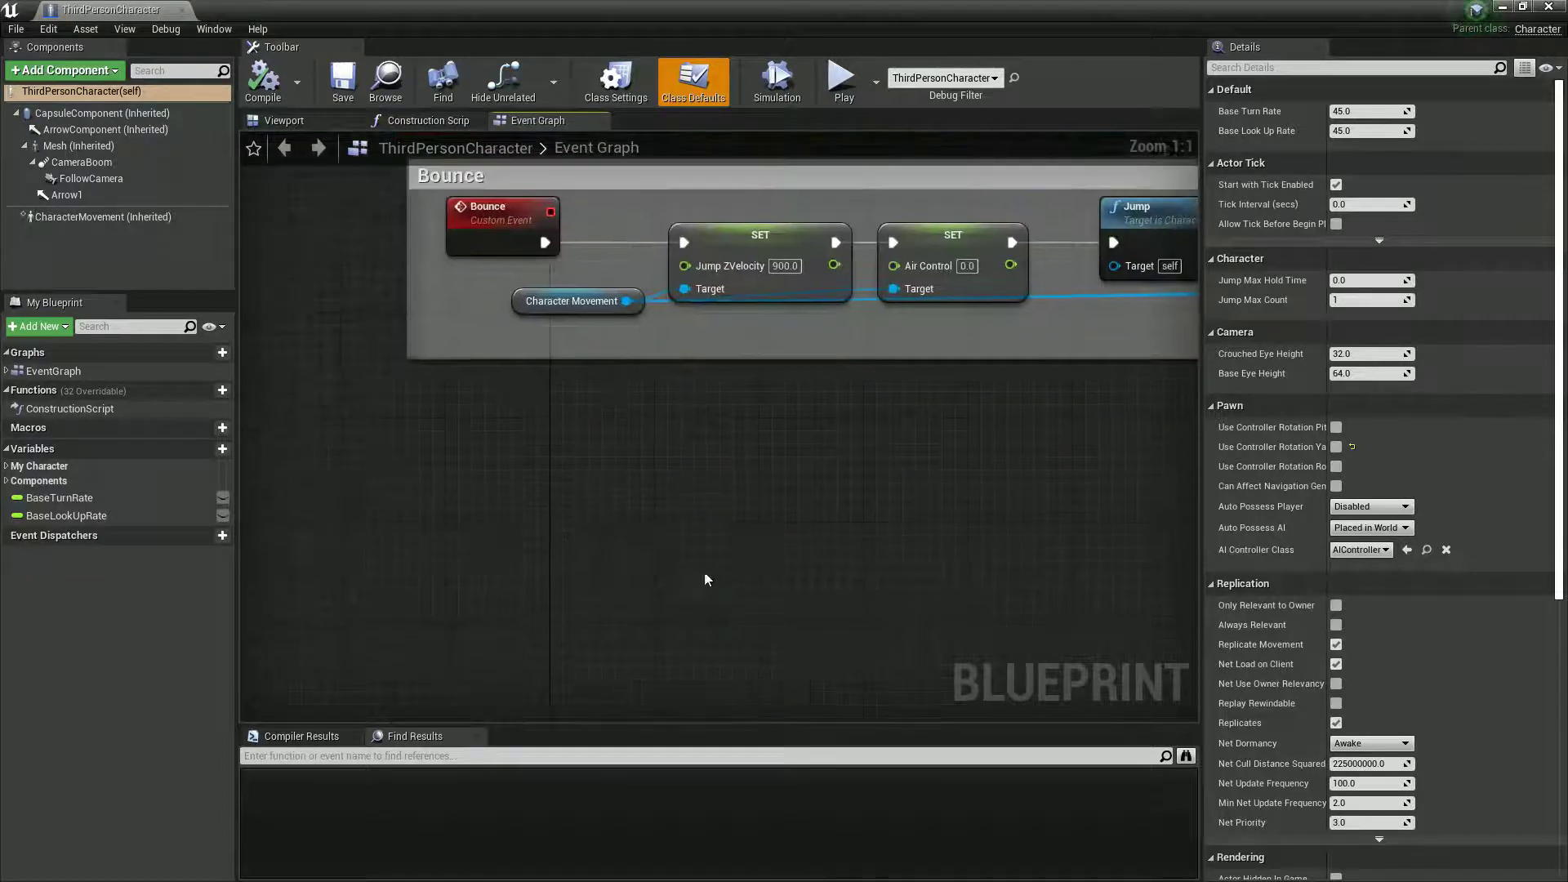
Add a variable named WinArea of type Trigger Box to the character blueprint, compile, and make the variable instance editable
click(206, 448)
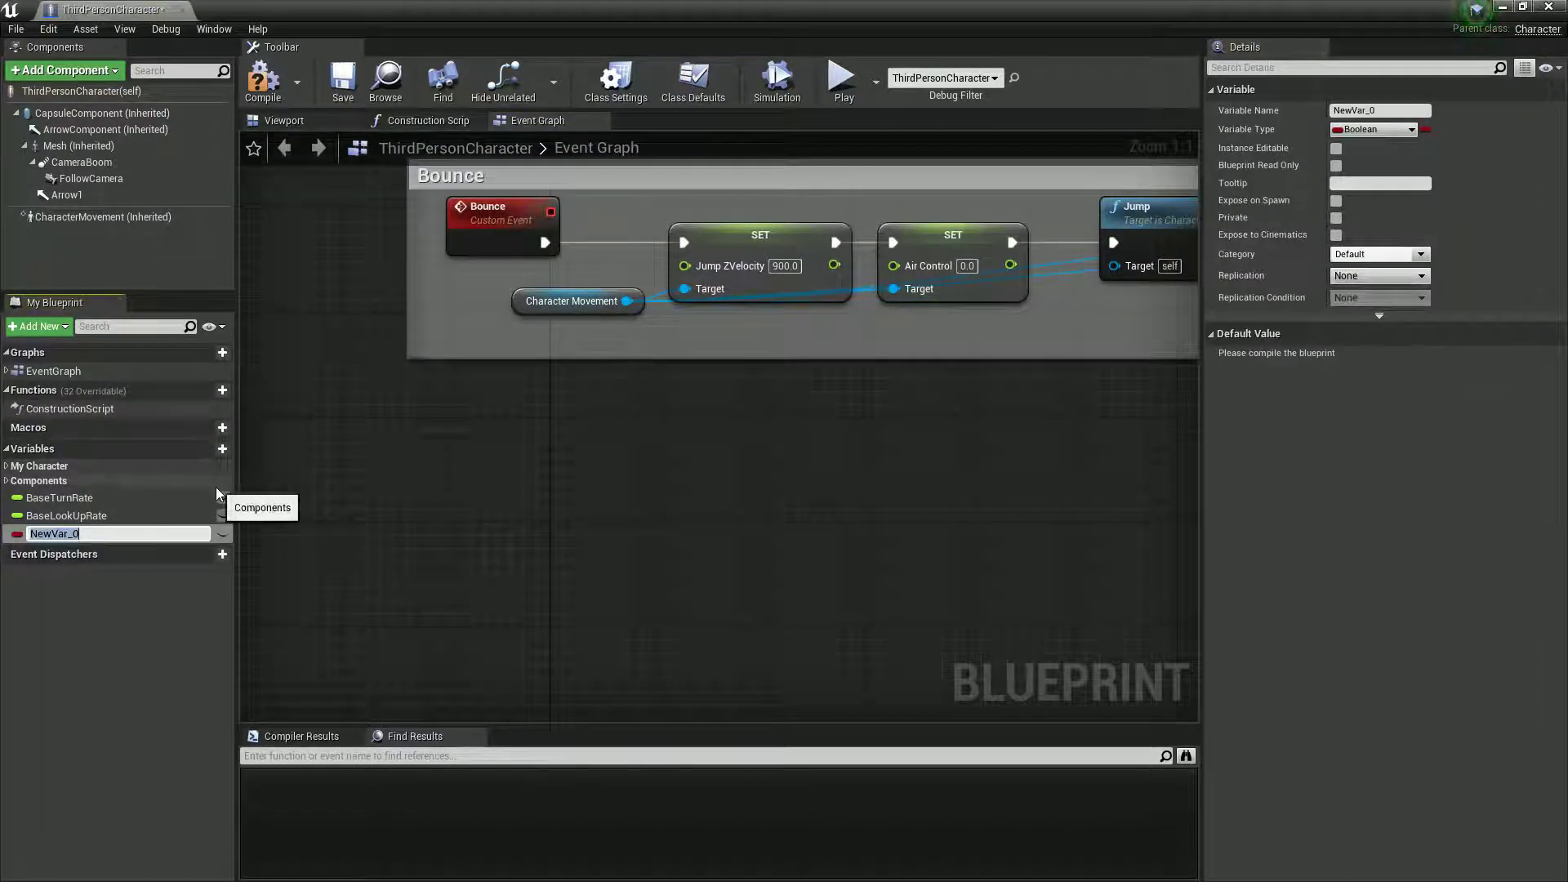
text(WinArea)
key(Return)
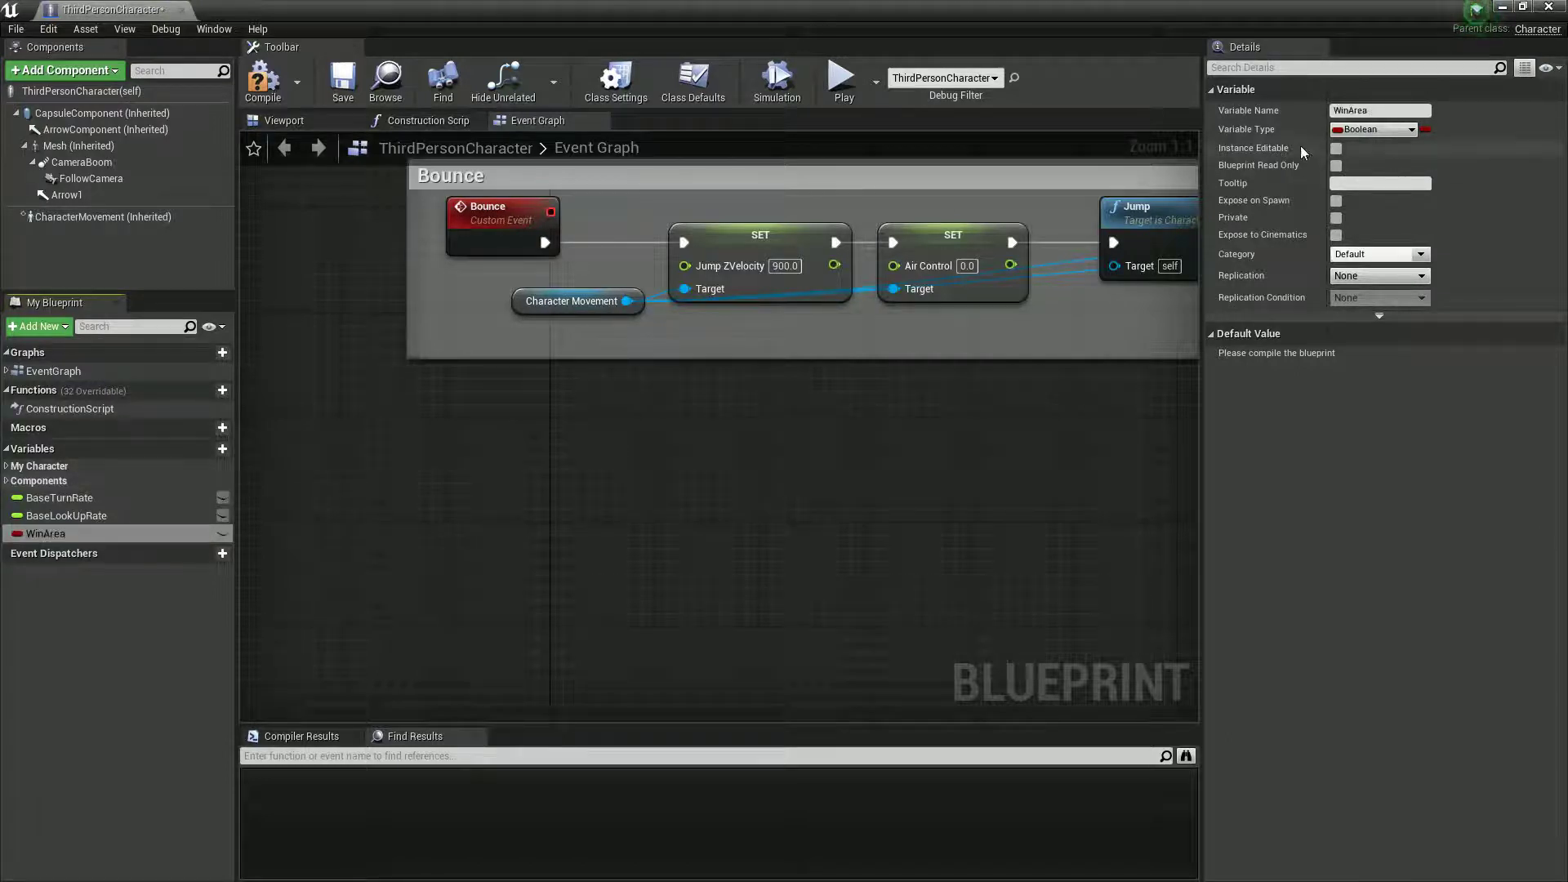
click(1370, 130)
text(box tri)
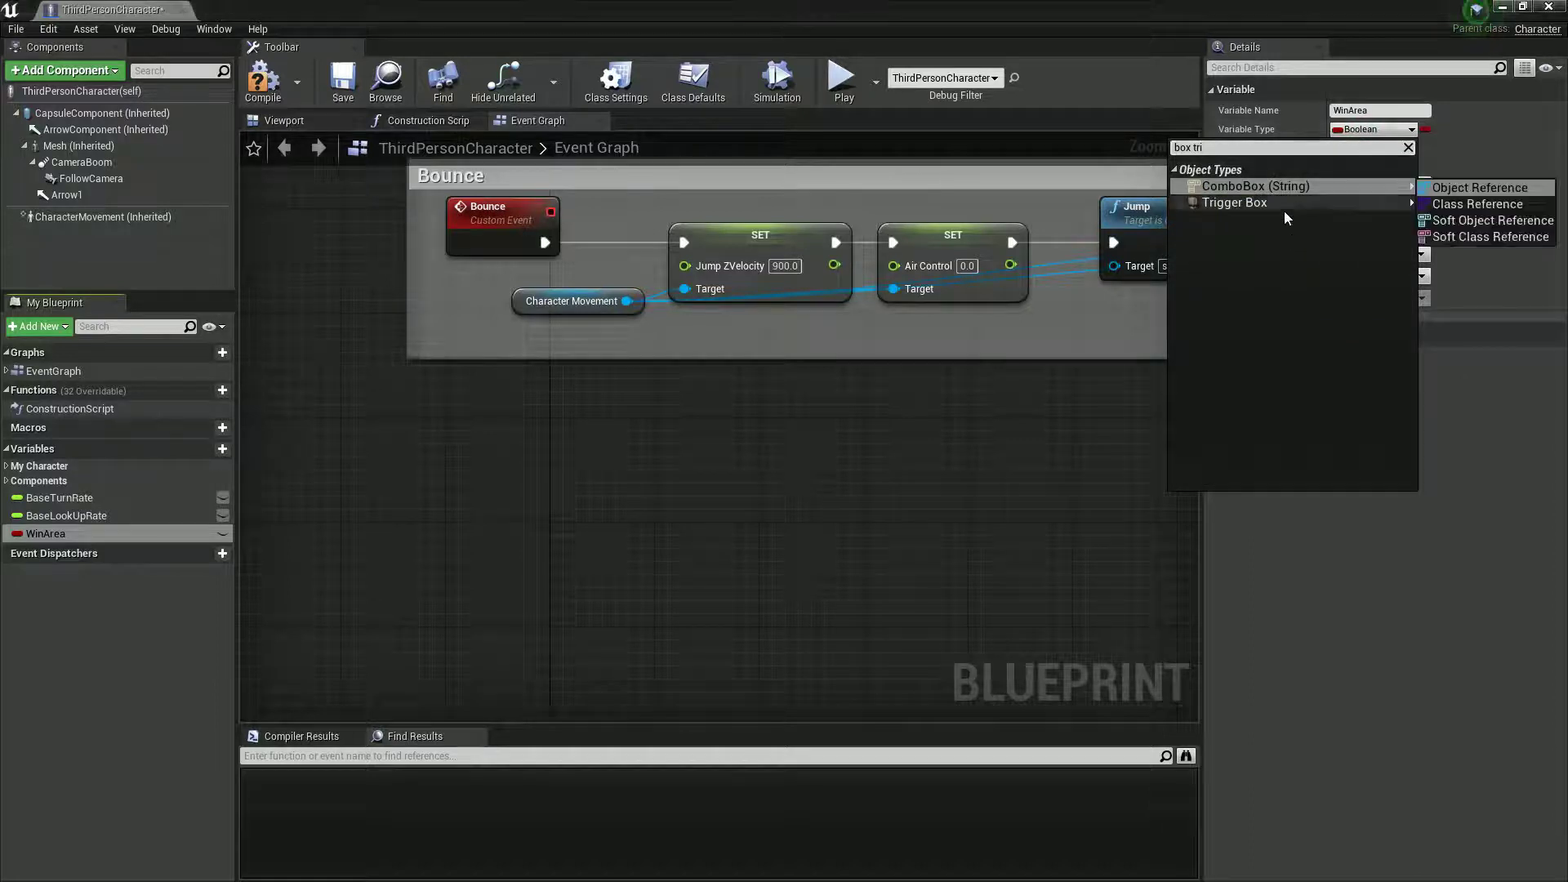
click(1274, 205)
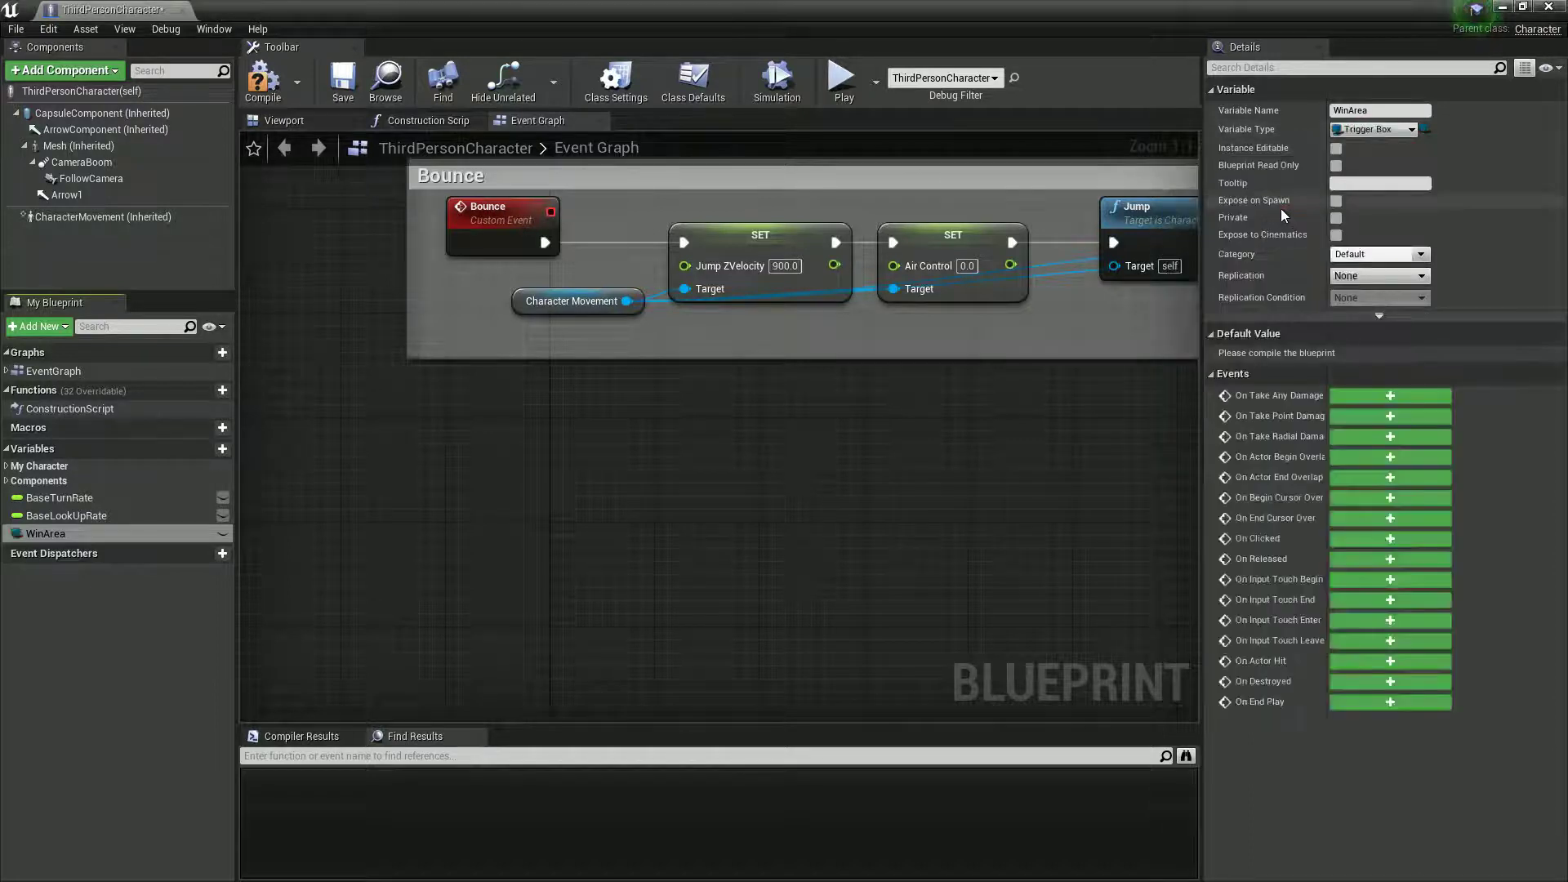
click(278, 96)
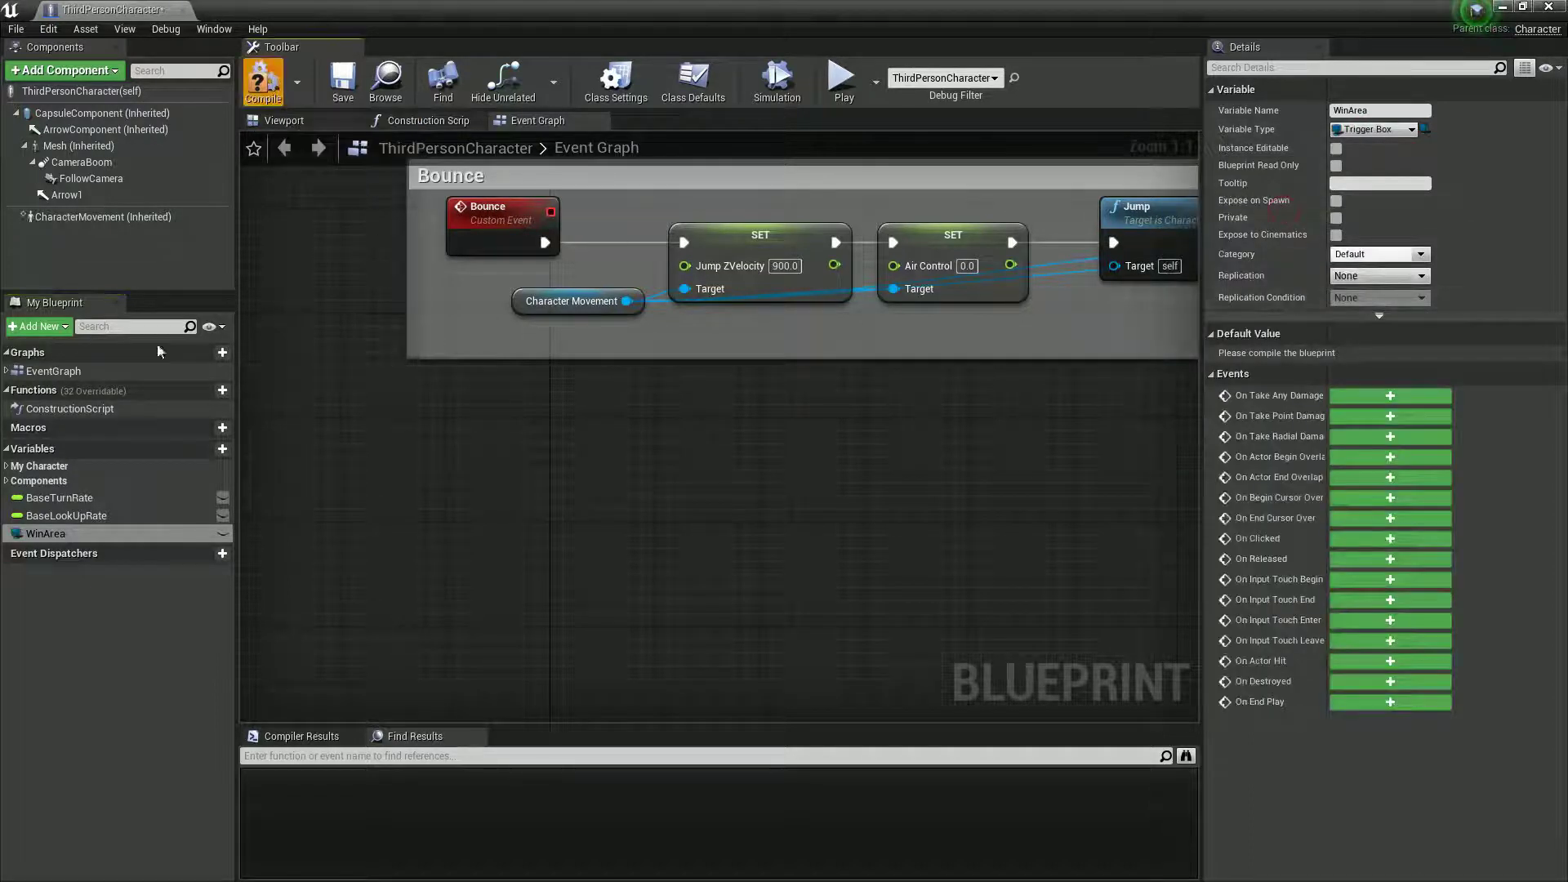
click(223, 532)
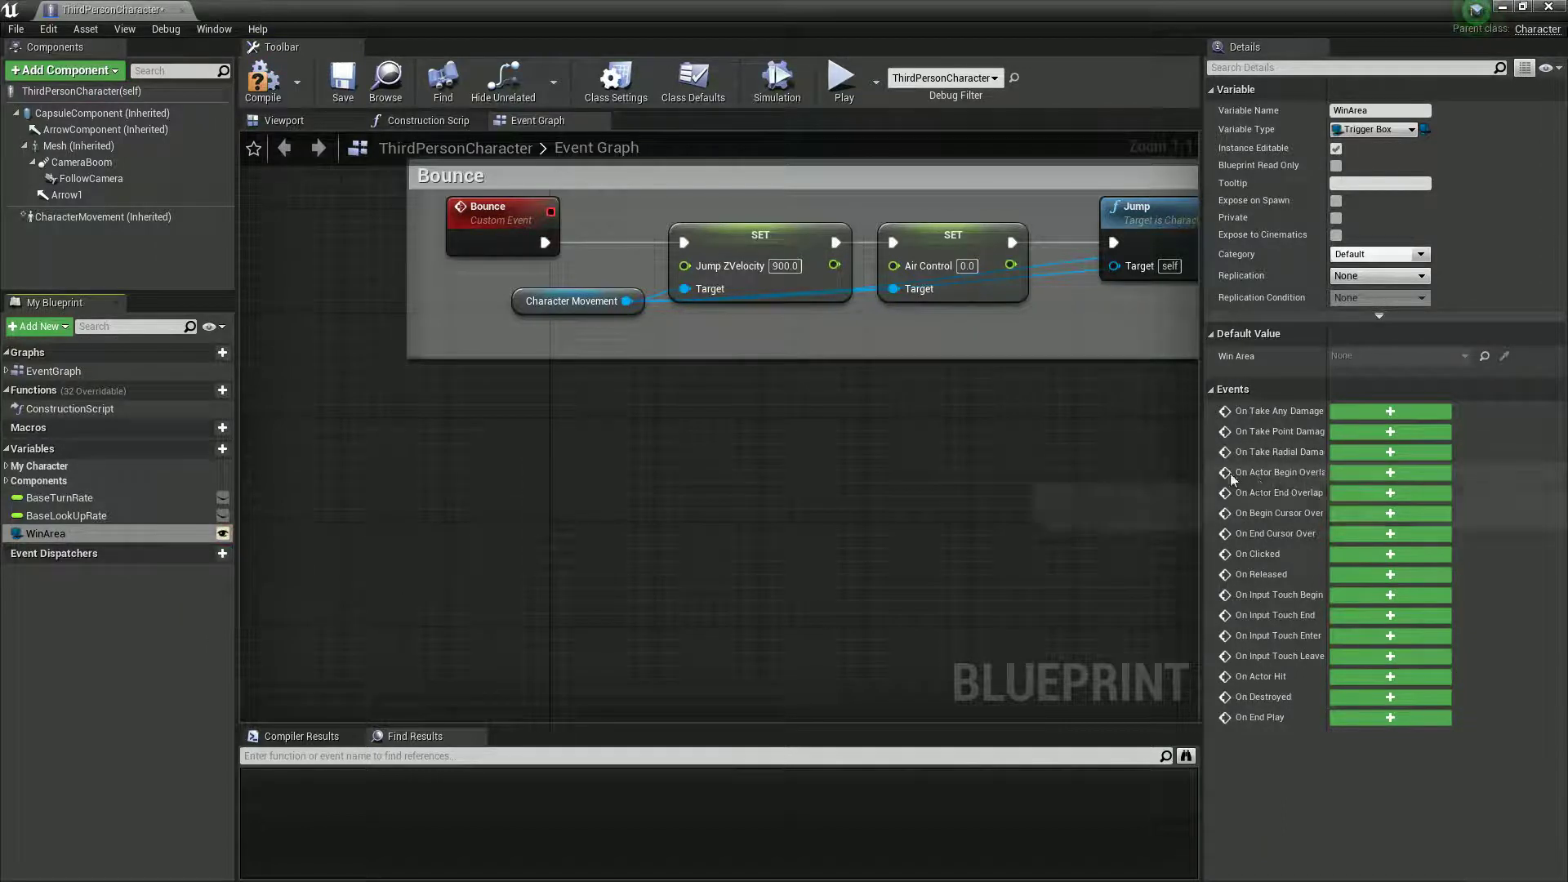
Add an On Actor Begin Overlap event for WinArea that runs a Print String node, and compile the blueprint
click(1339, 472)
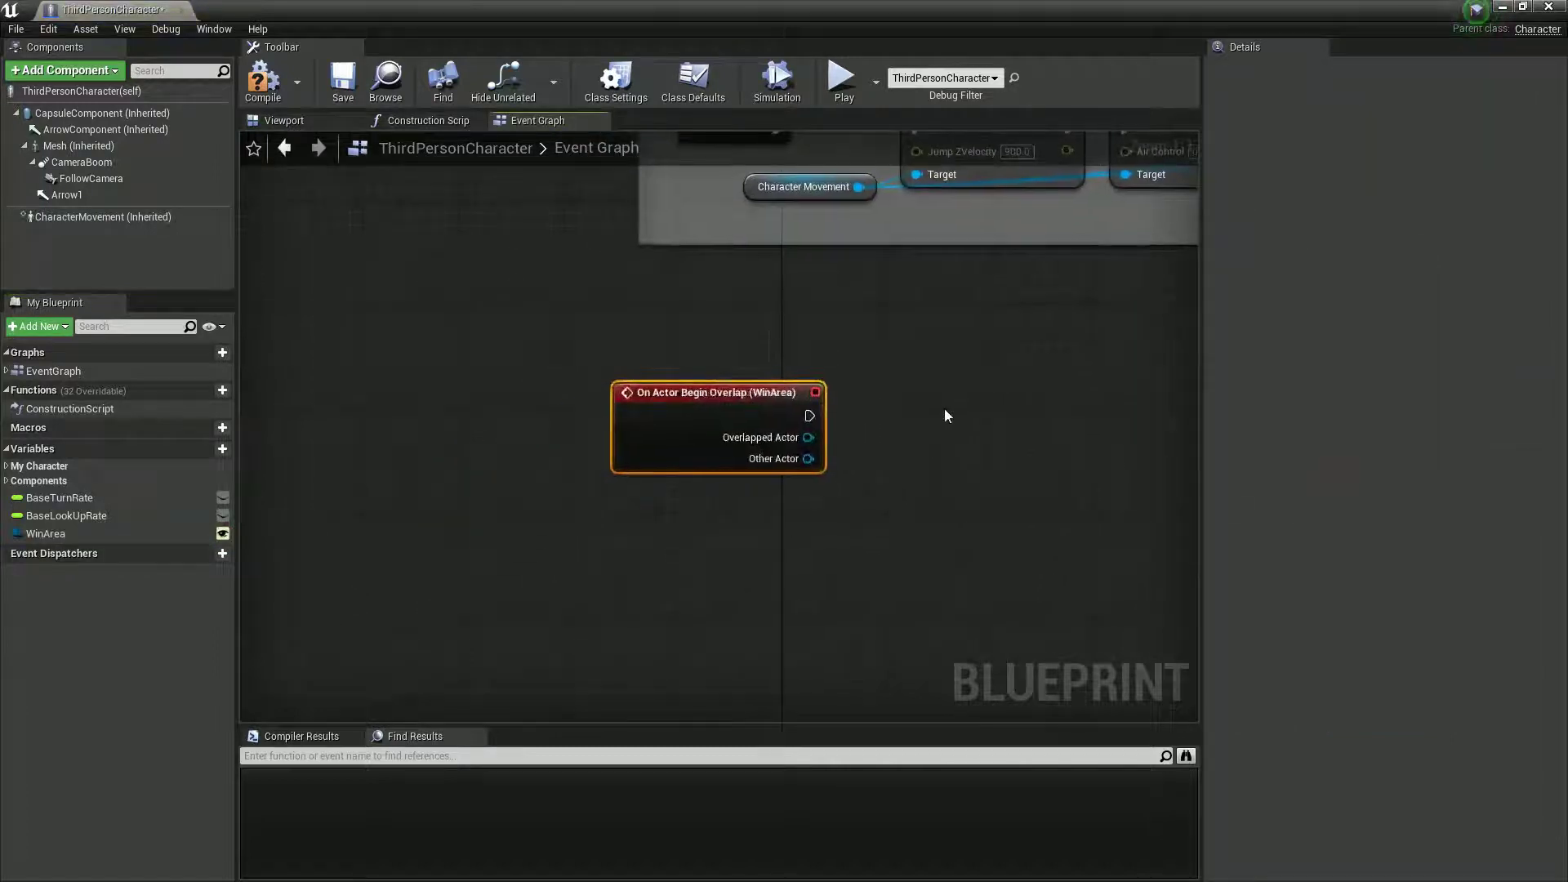
drag(692, 518, 806, 517)
click(736, 476)
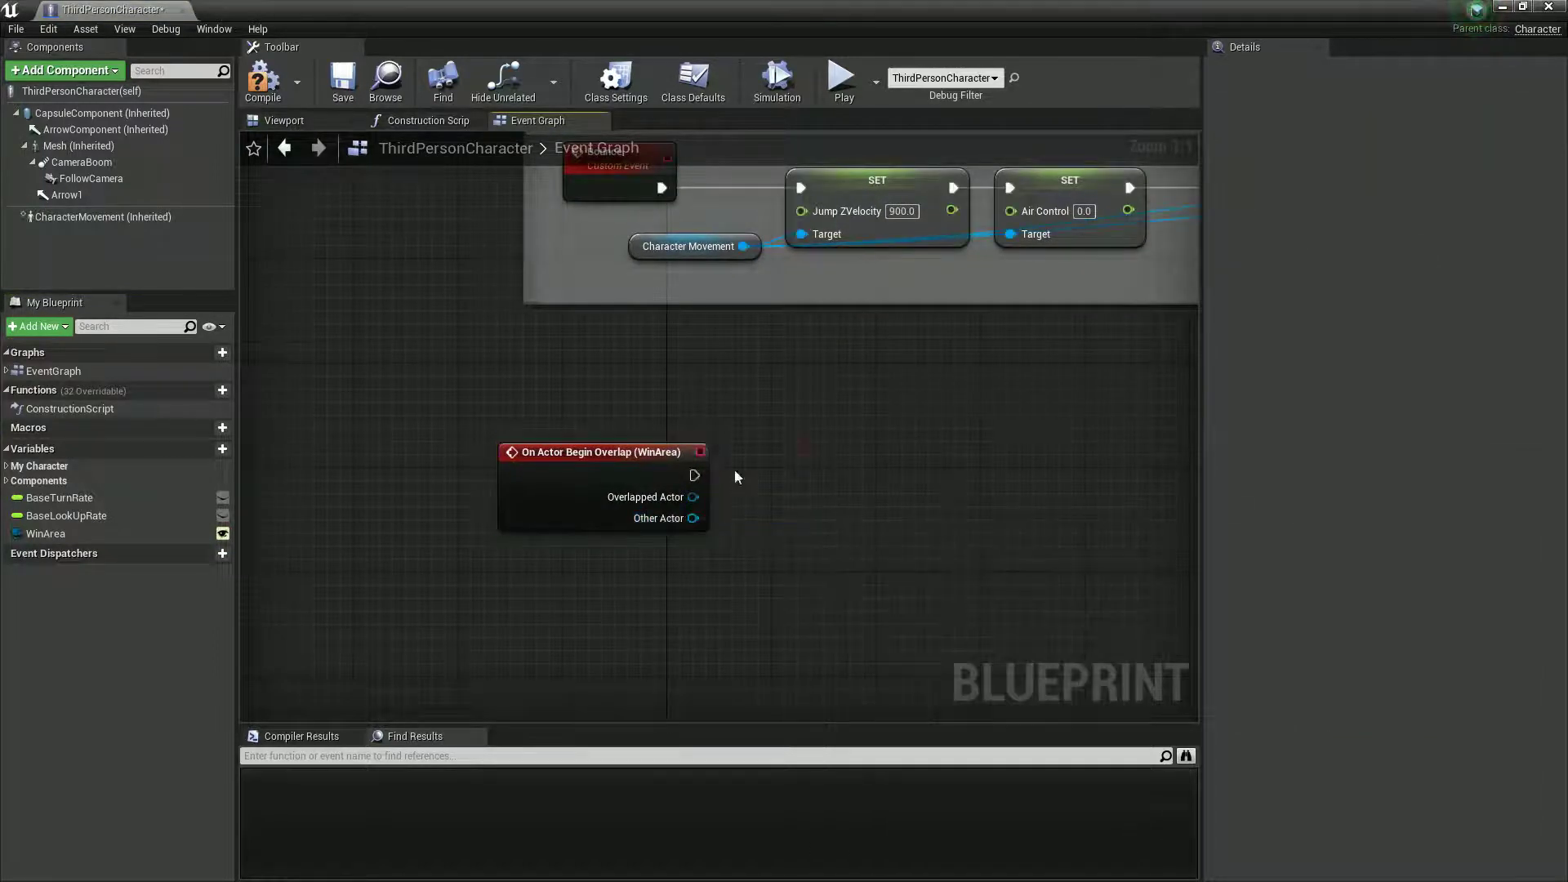
drag(694, 475, 810, 479)
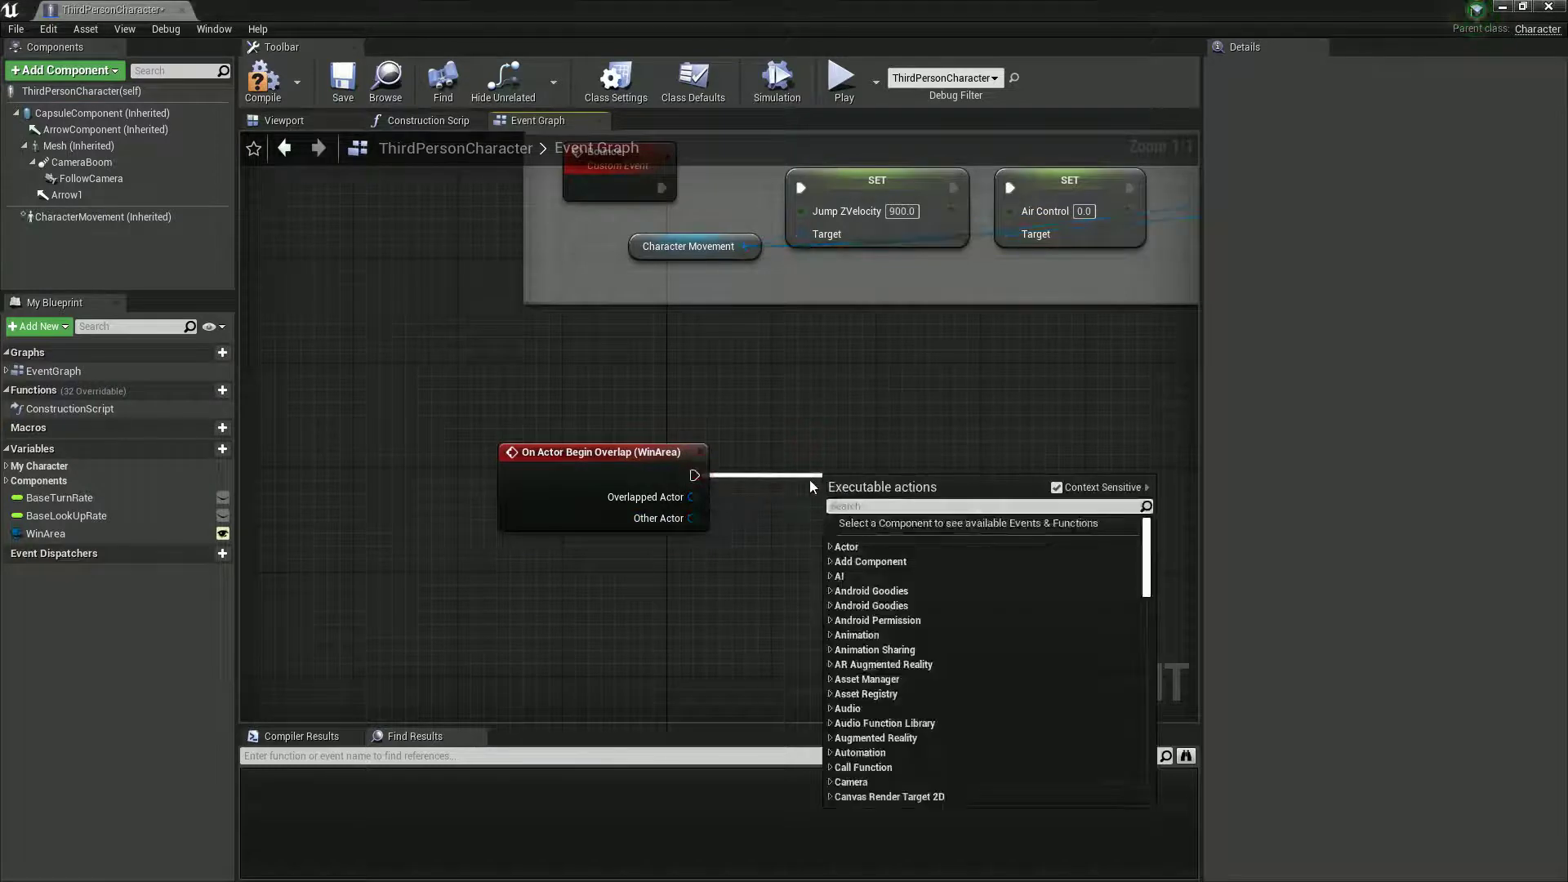
text(print)
key(Return)
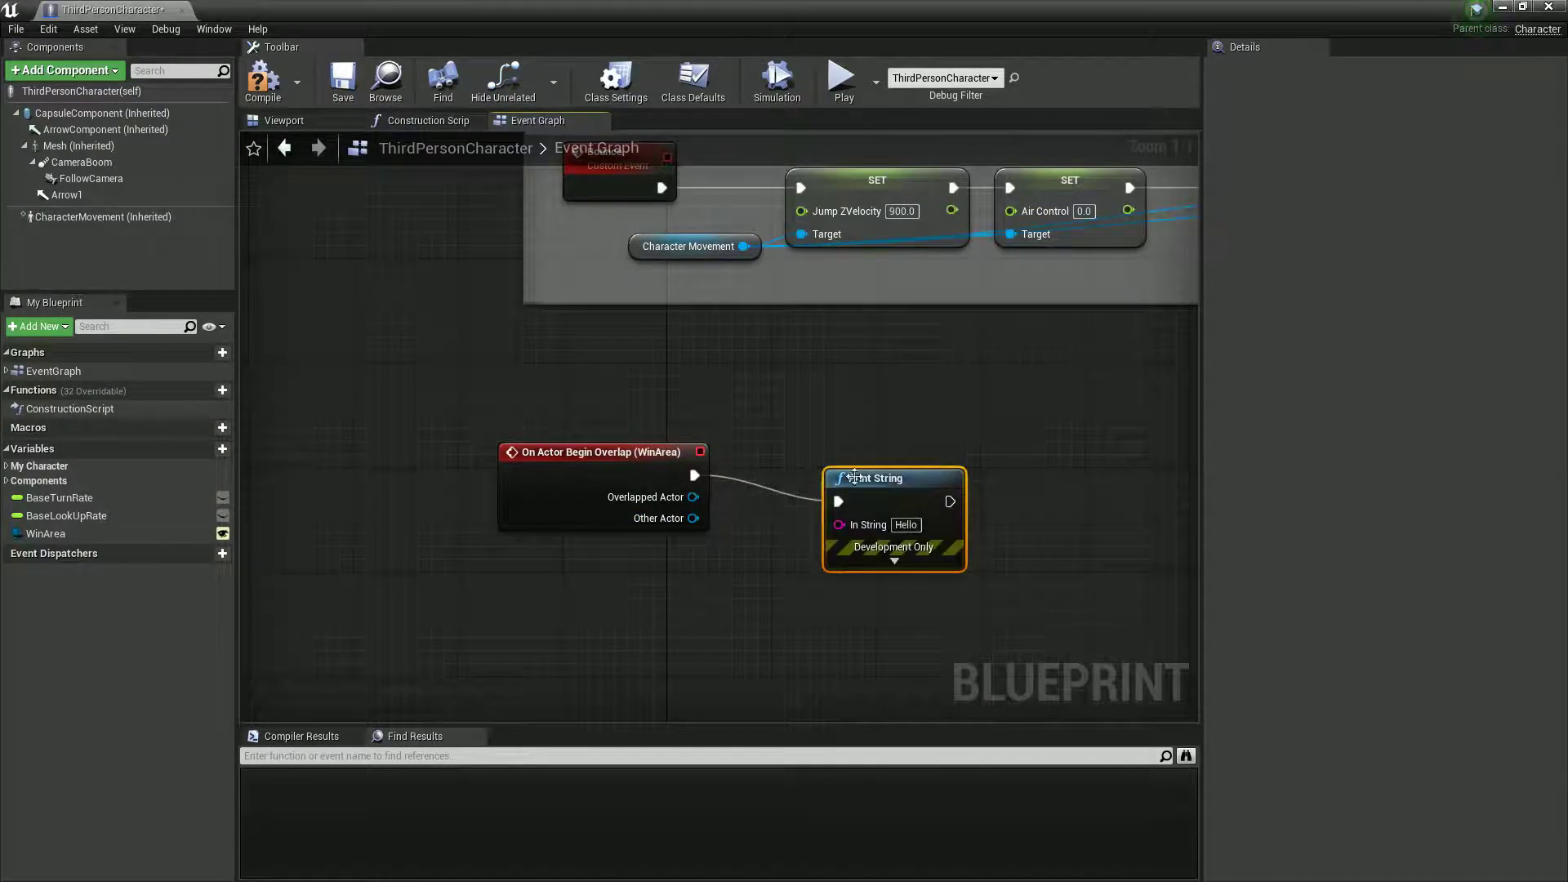
drag(910, 478, 897, 453)
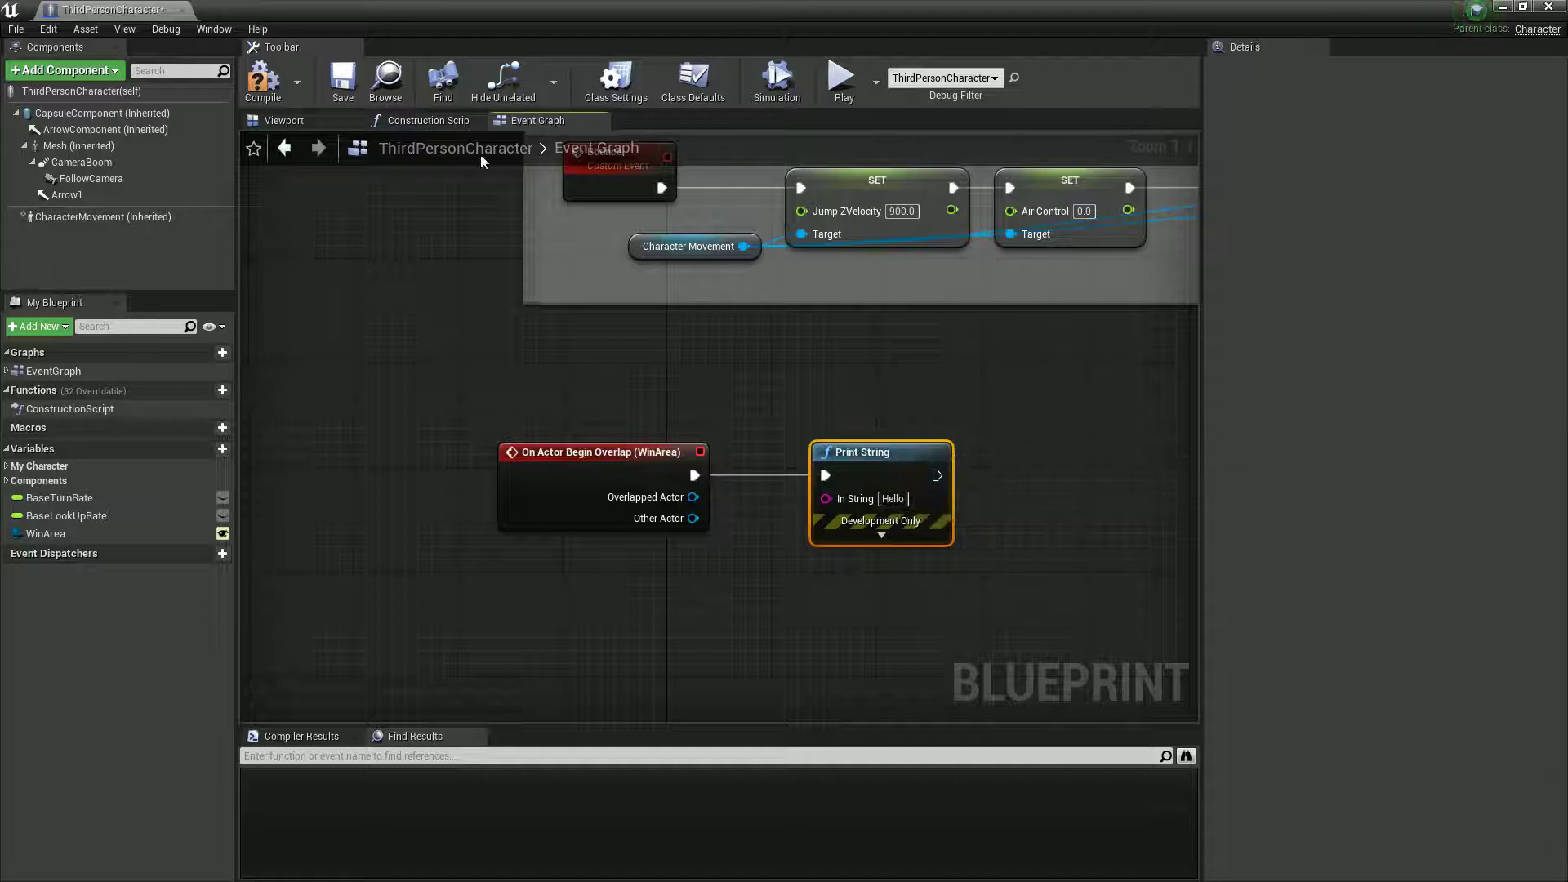
click(263, 85)
Back in the level, assign TriggerBox6 at the finish line as the Win Area of the placed ThirdPersonCharacter
click(1501, 6)
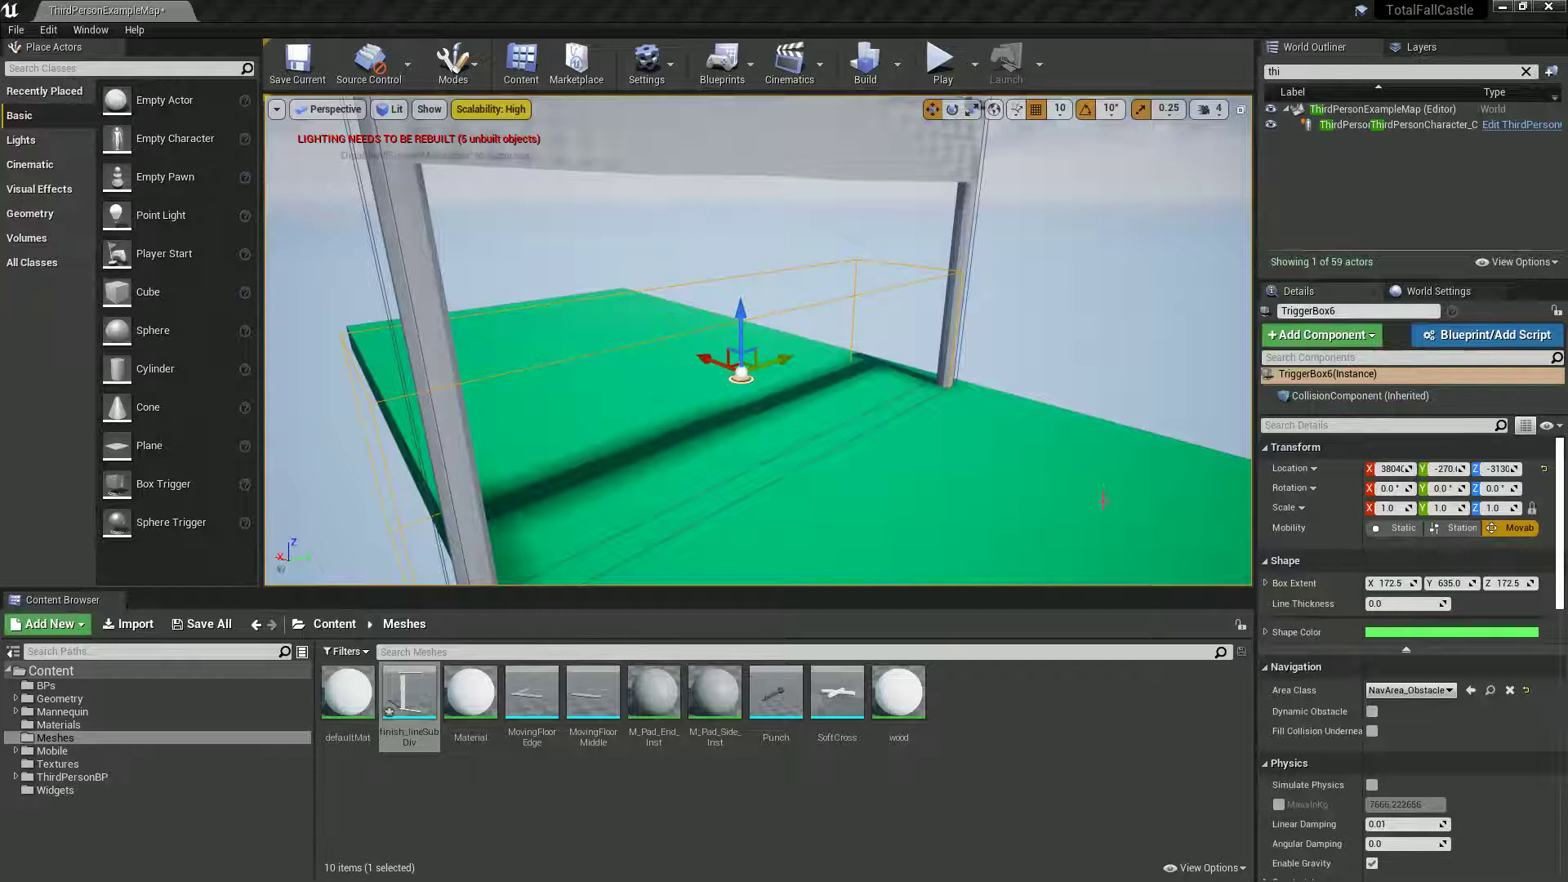
click(1389, 124)
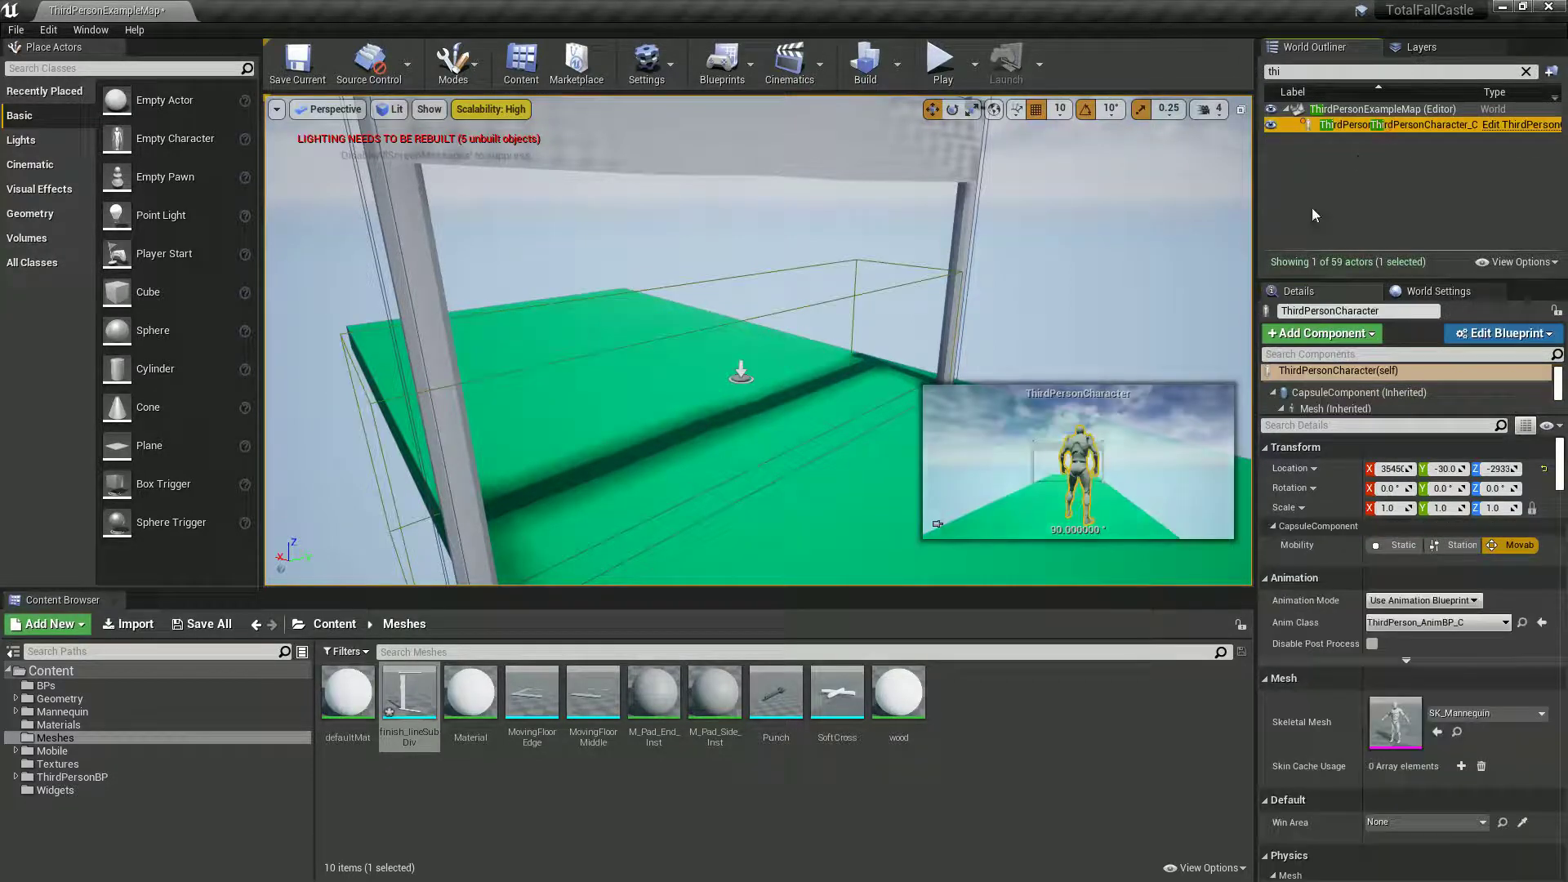
scroll(1334, 730, down, 3)
scroll(1334, 731, down, 2)
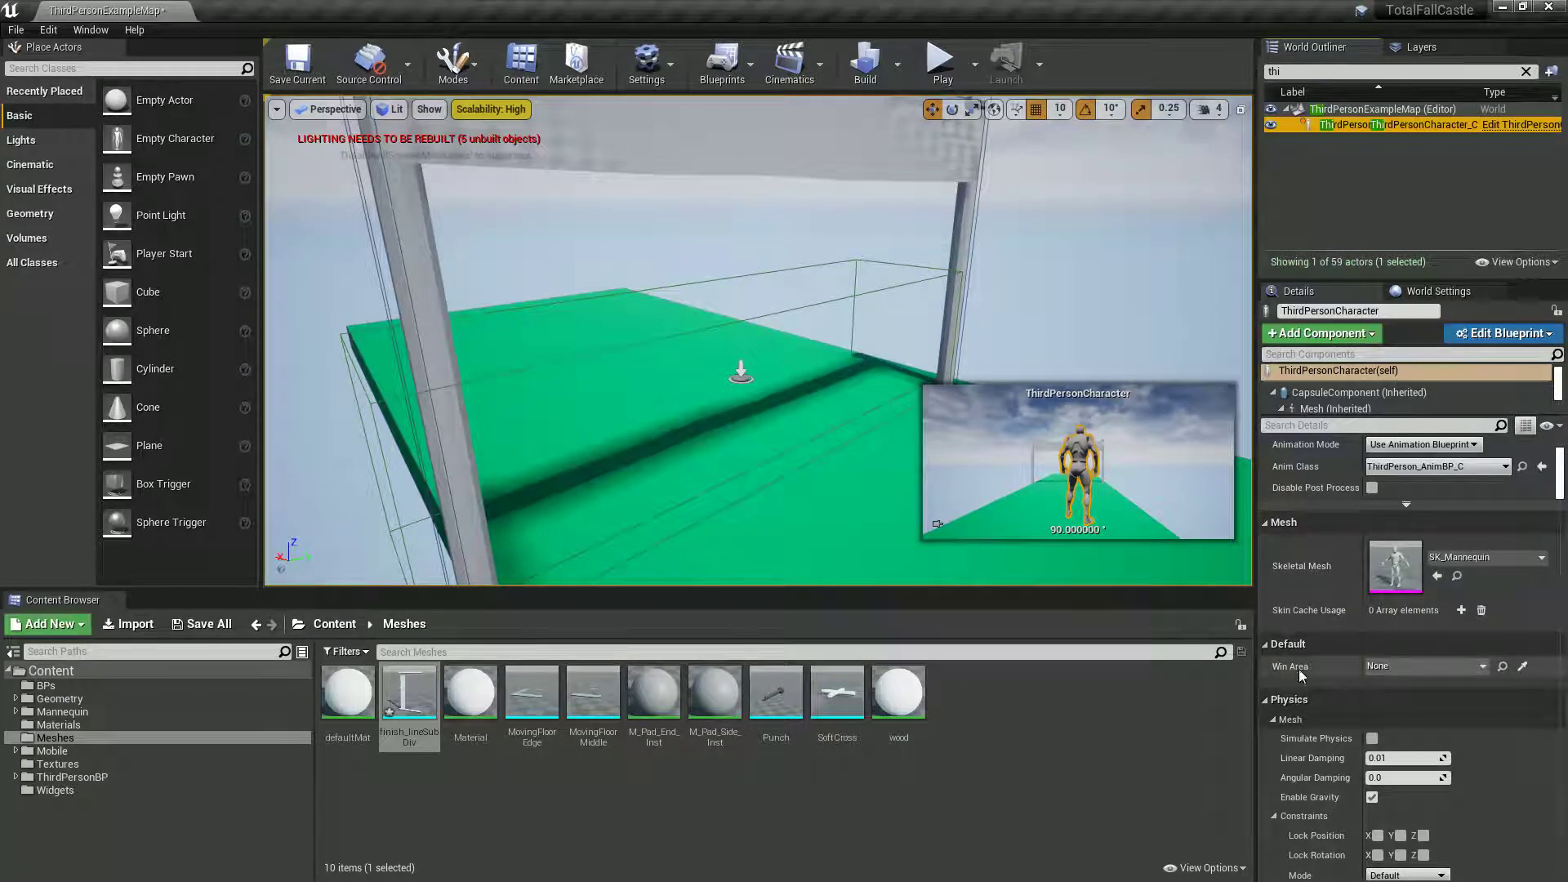
click(1523, 667)
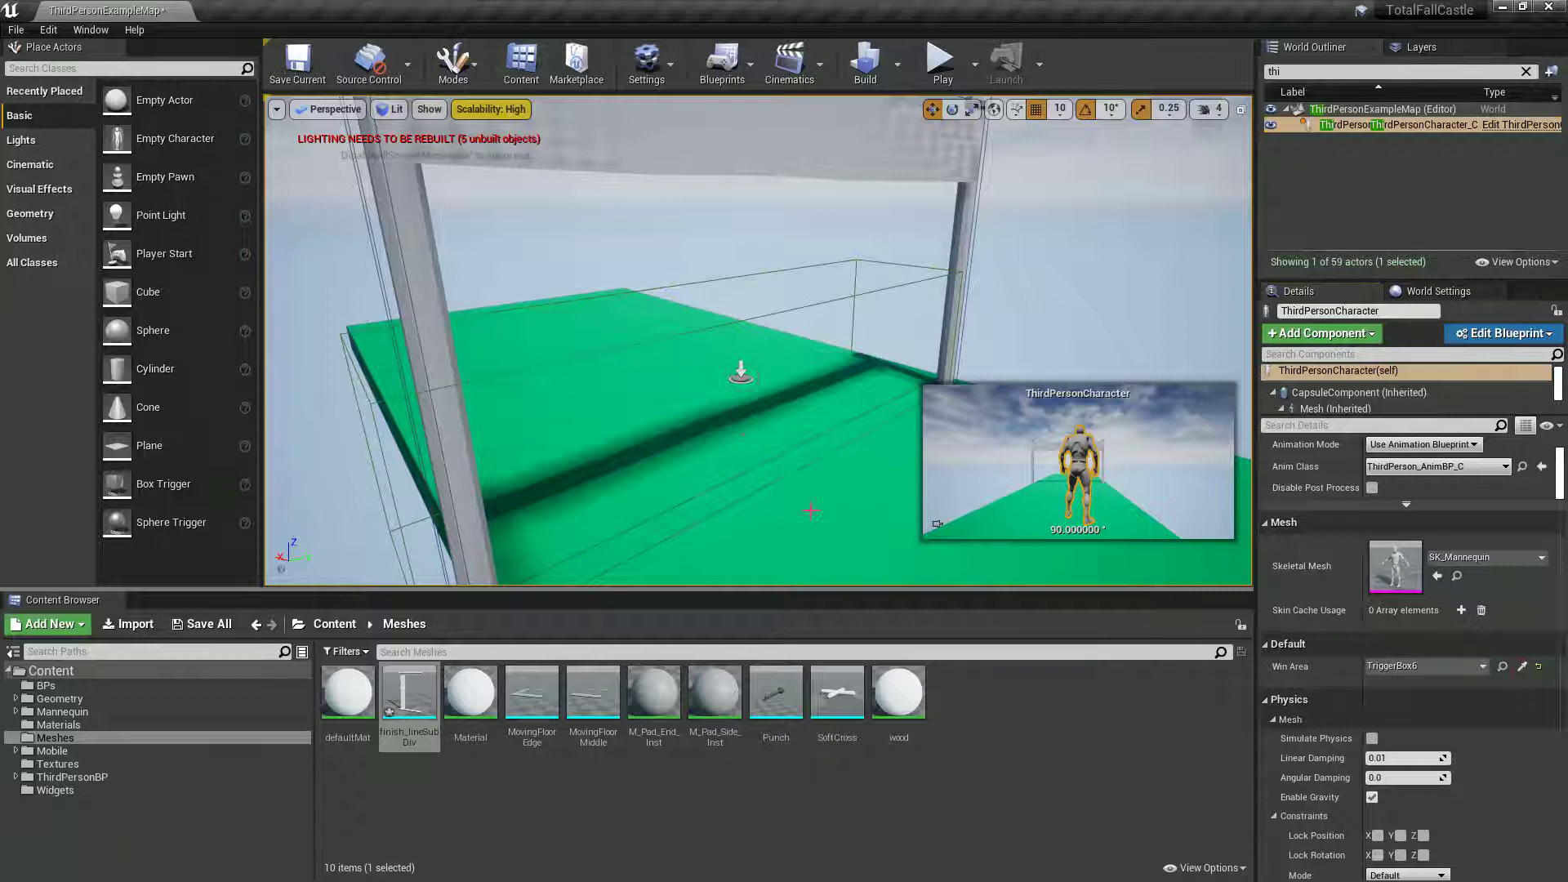
Playtest the level by running and jumping the character through the finish line trigger area, including around its posts, and end the session
right_drag(819, 387, 1176, 383)
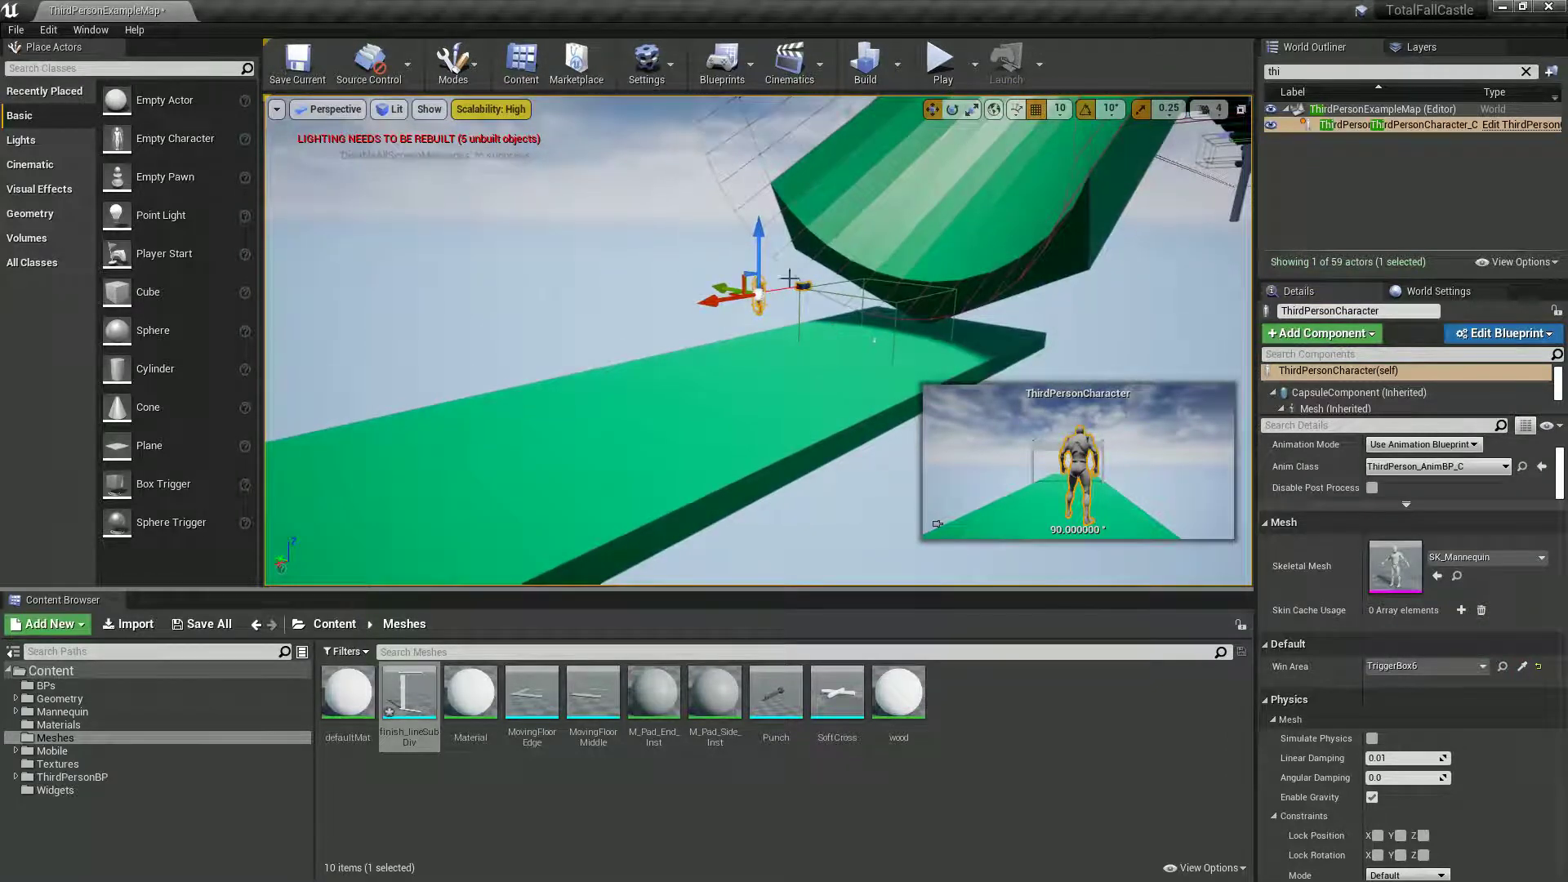
click(965, 71)
key(w)
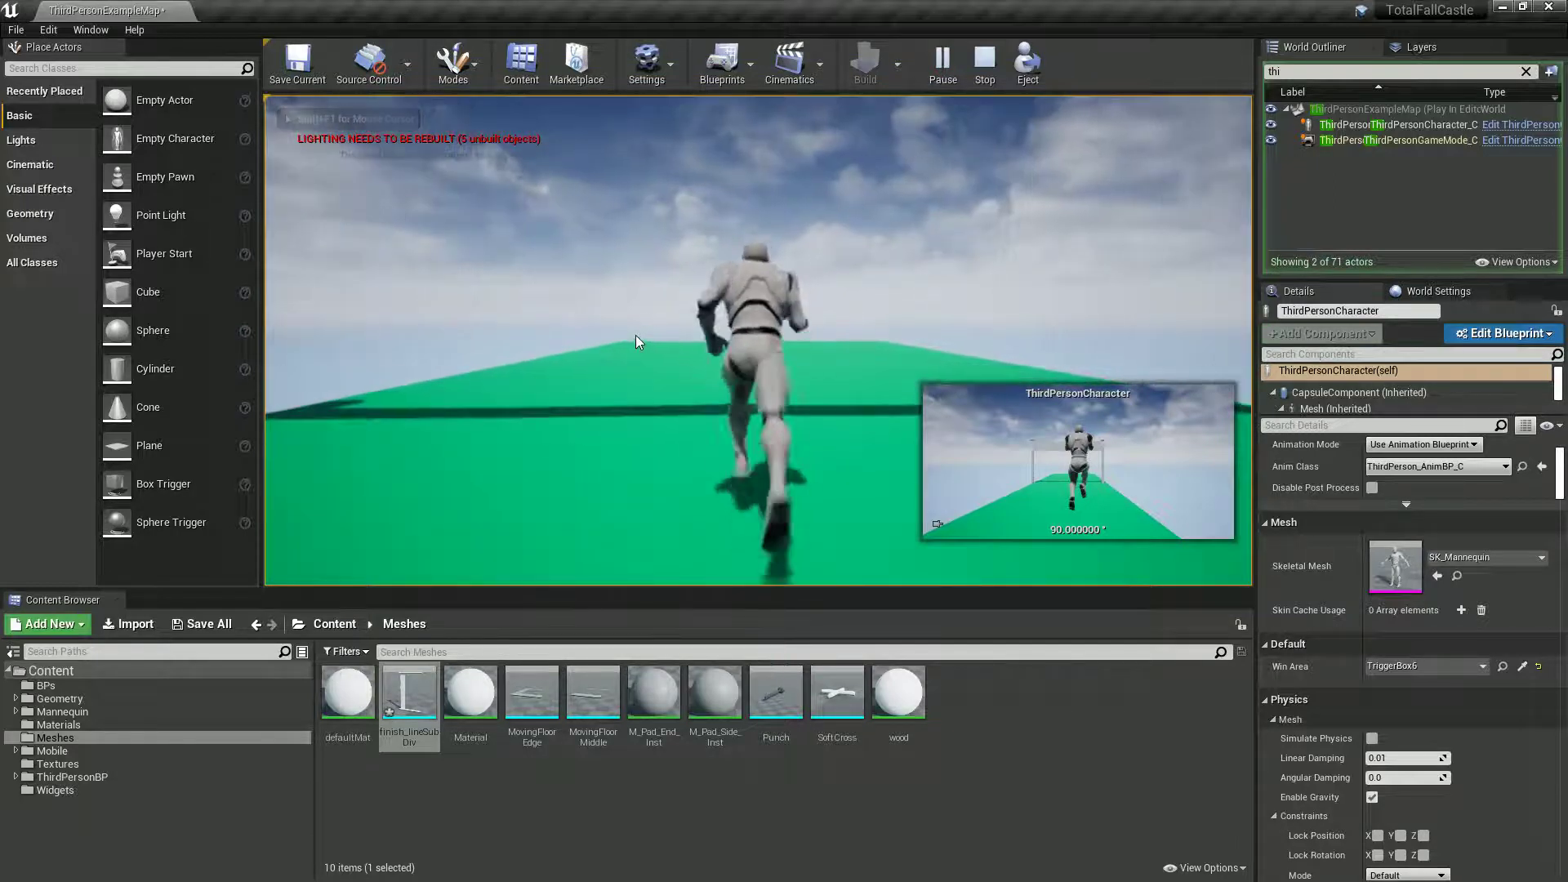
key(w)
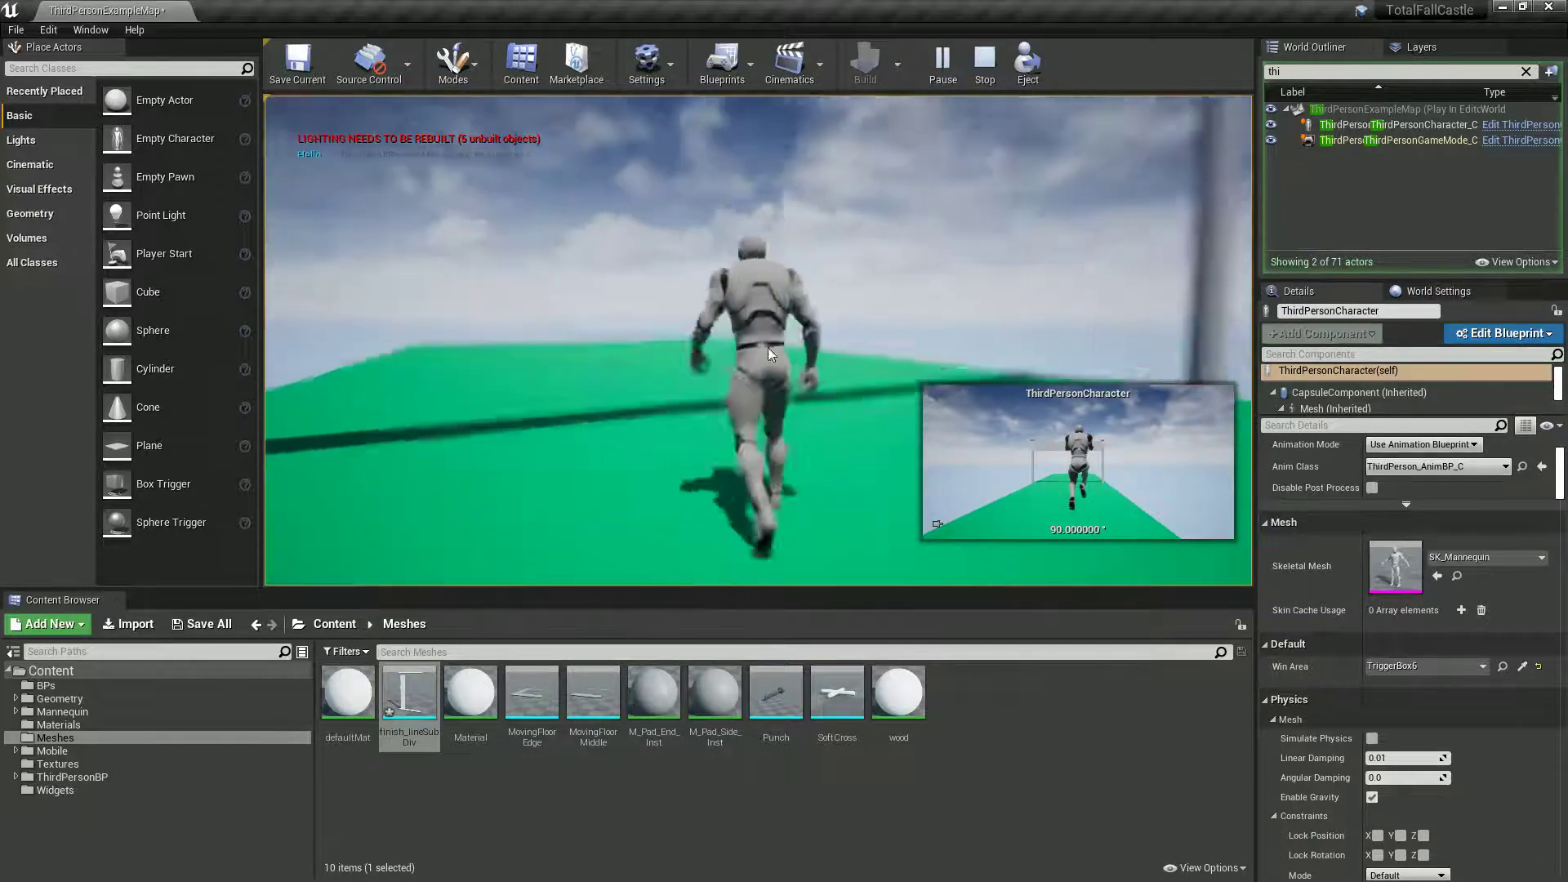
key(w)
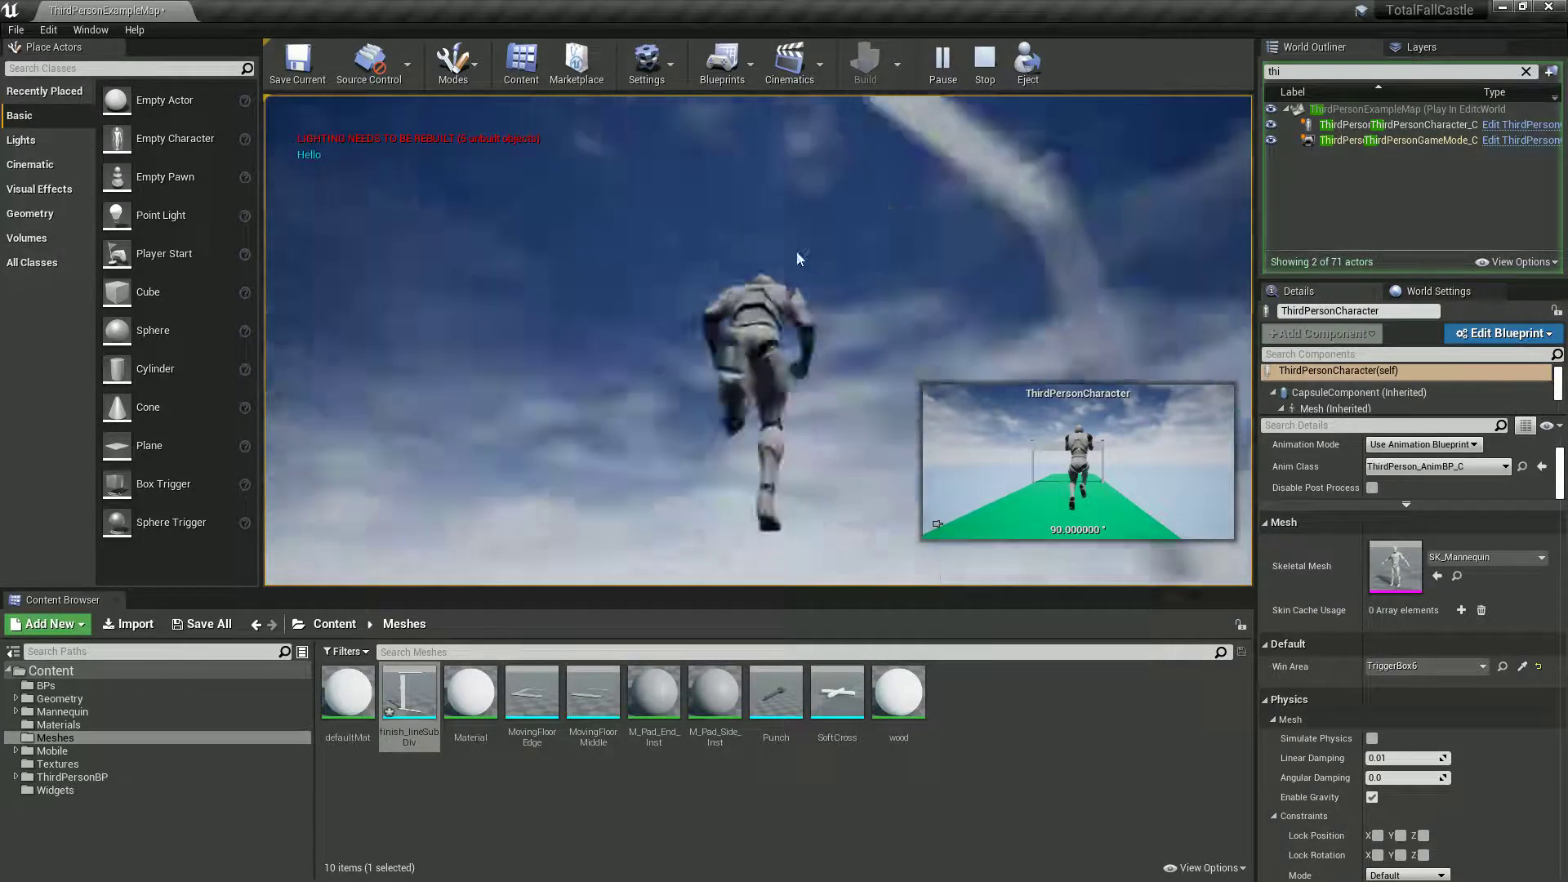
key(a)
key(w)
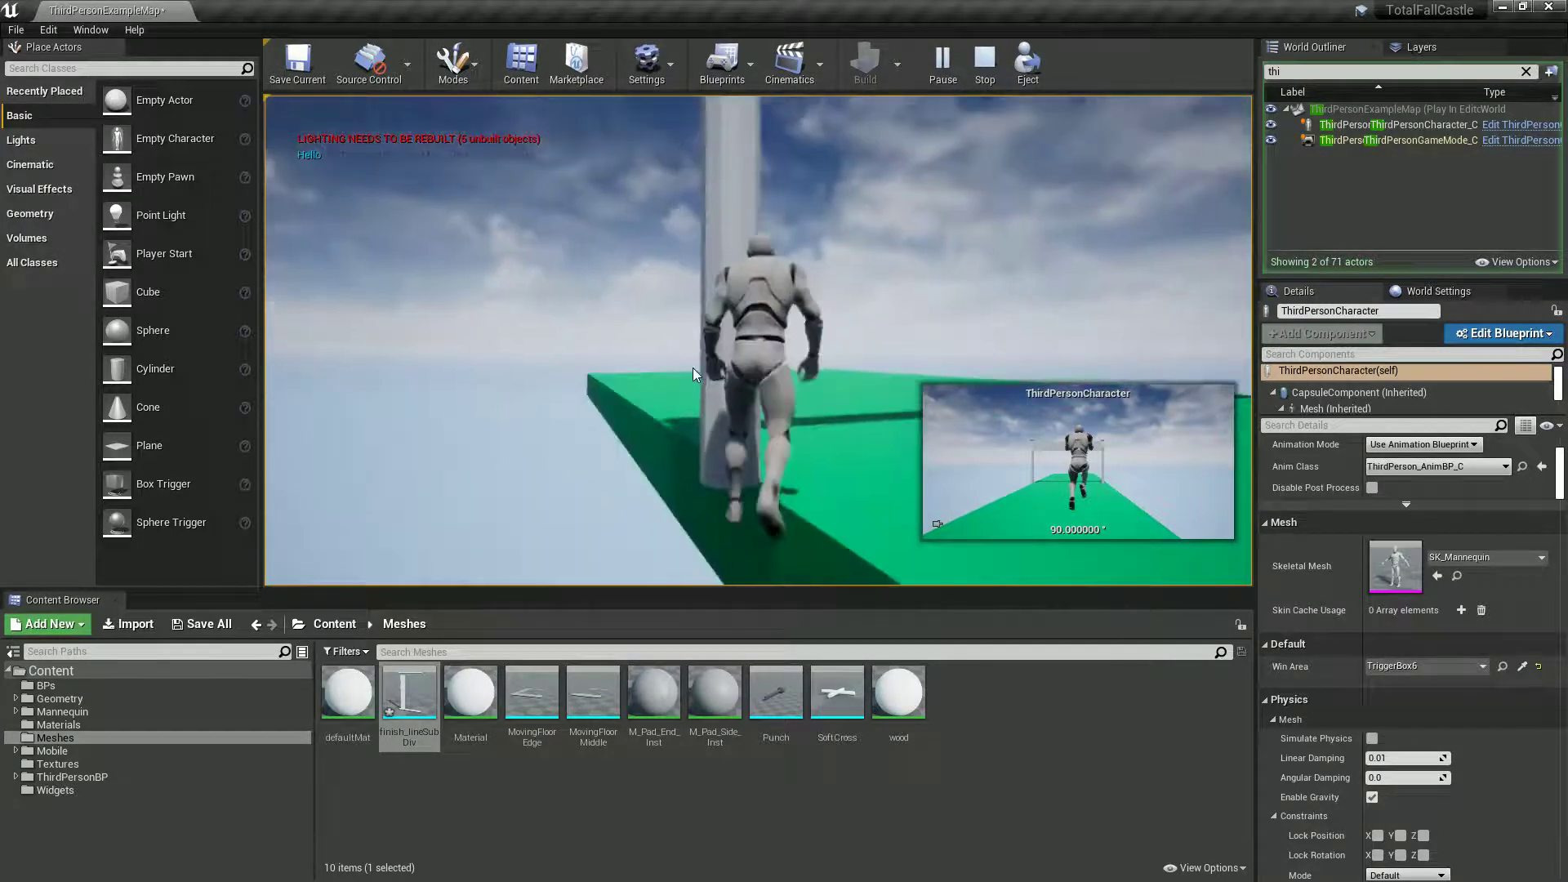
key(w)
key(space)
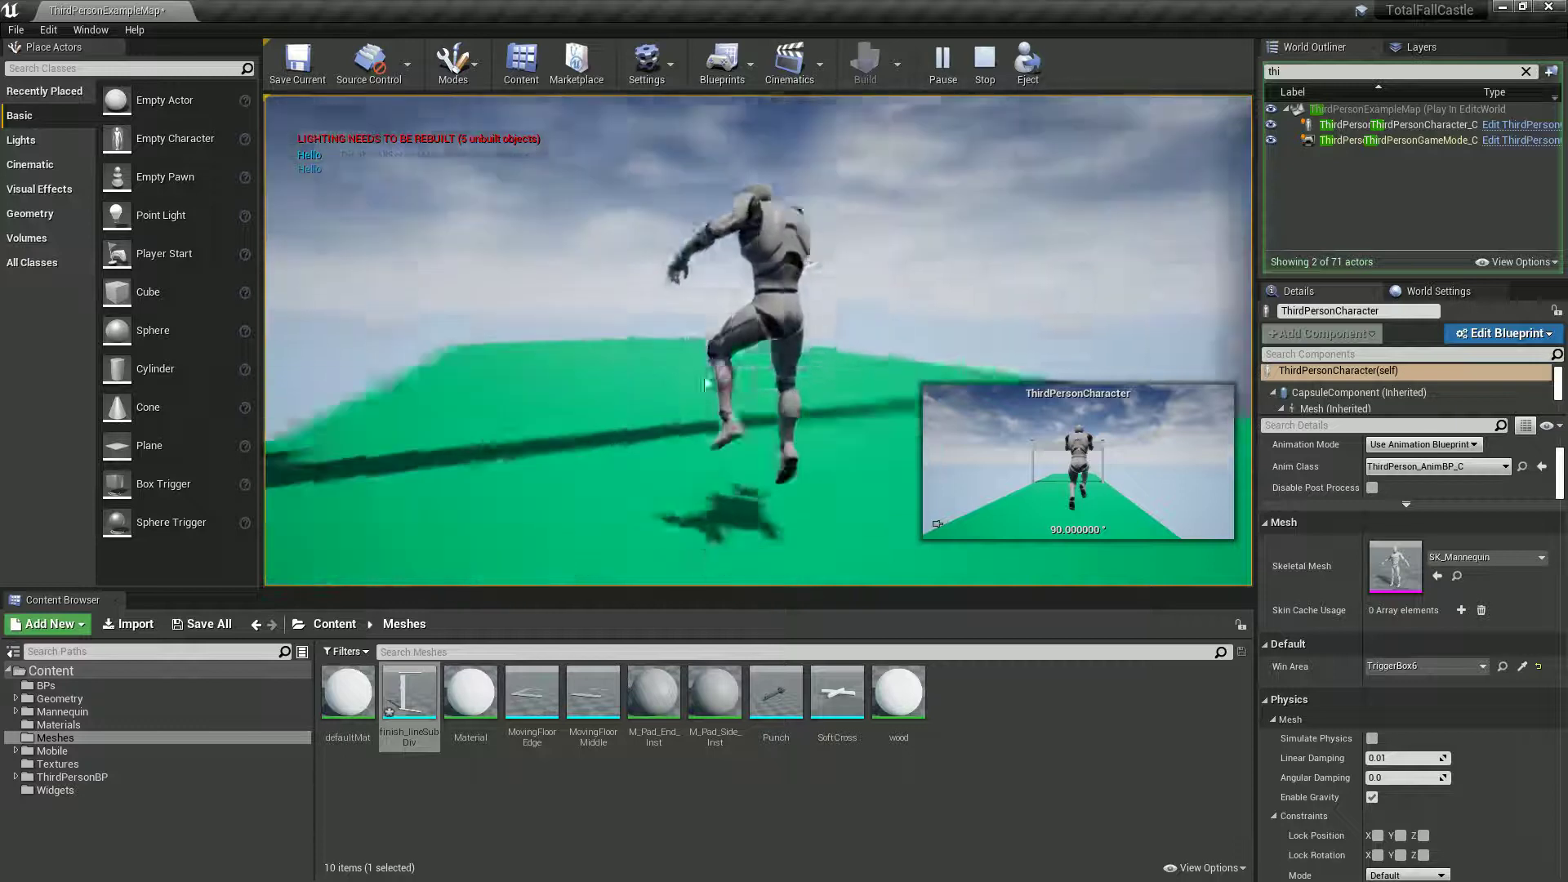
key(d)
key(Escape)
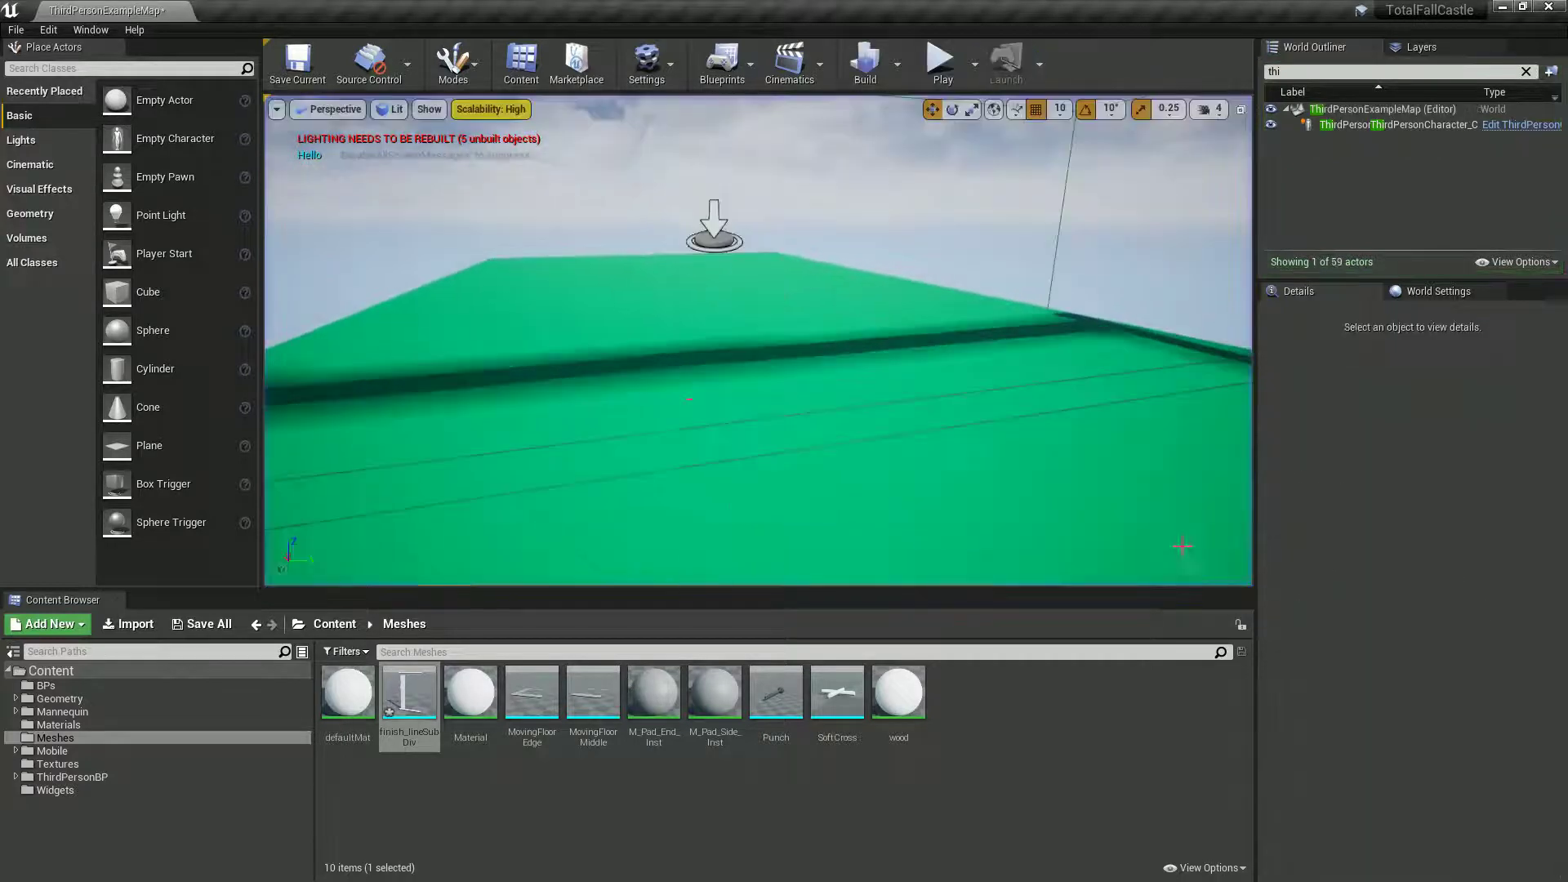
In the character blueprint's event graph, add a Mesh reference beside Print String and connect it as the target of a Play Animation node
drag(1567, 65, 740, 4)
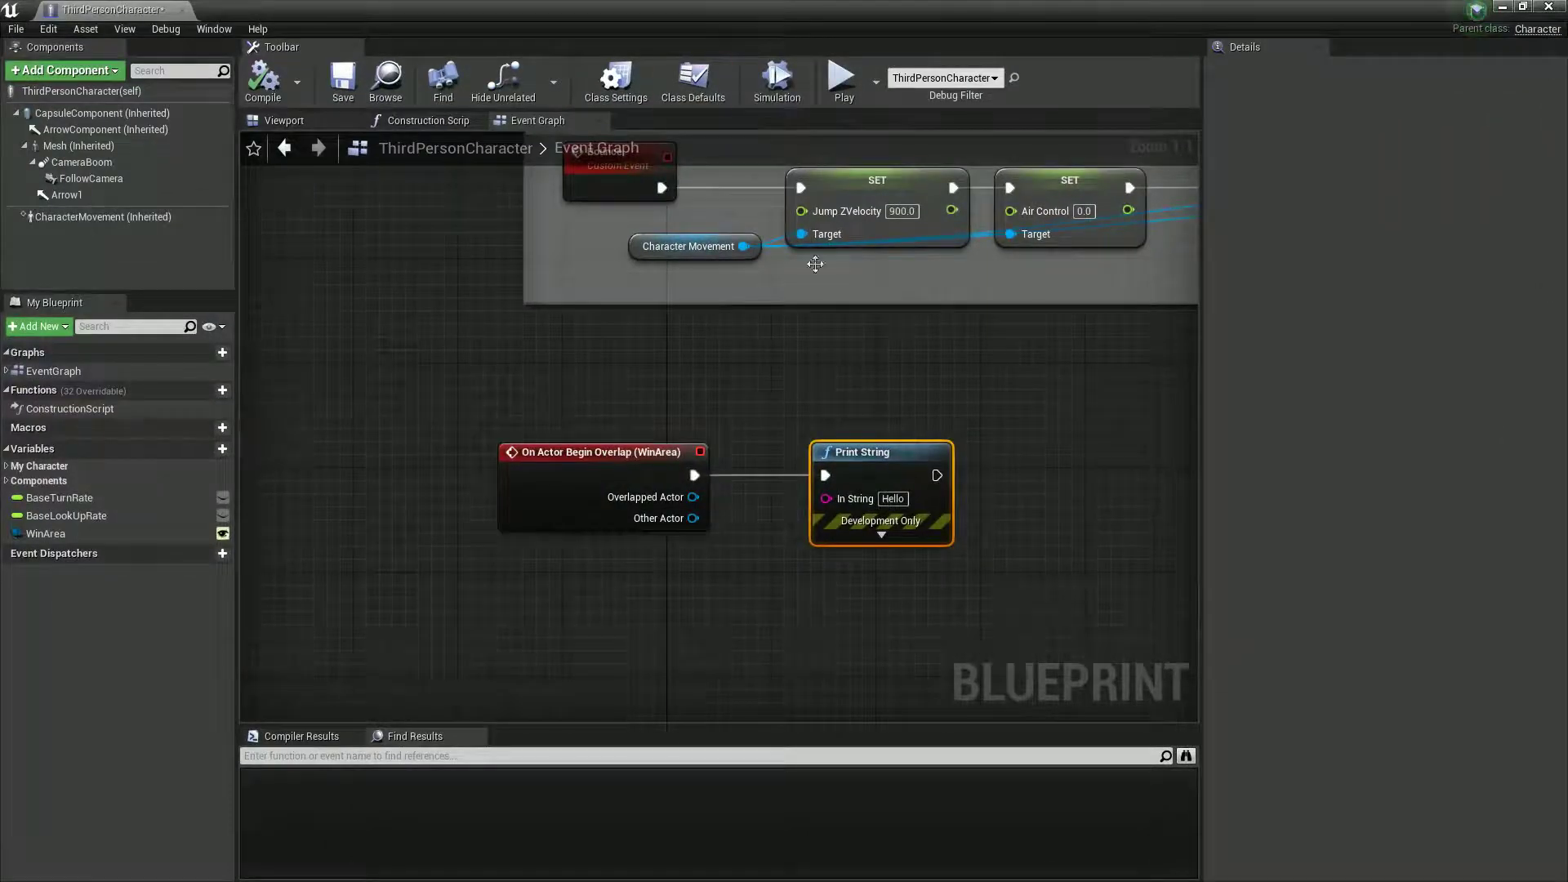
right_drag(862, 446, 676, 451)
drag(79, 145, 867, 474)
text(play anim)
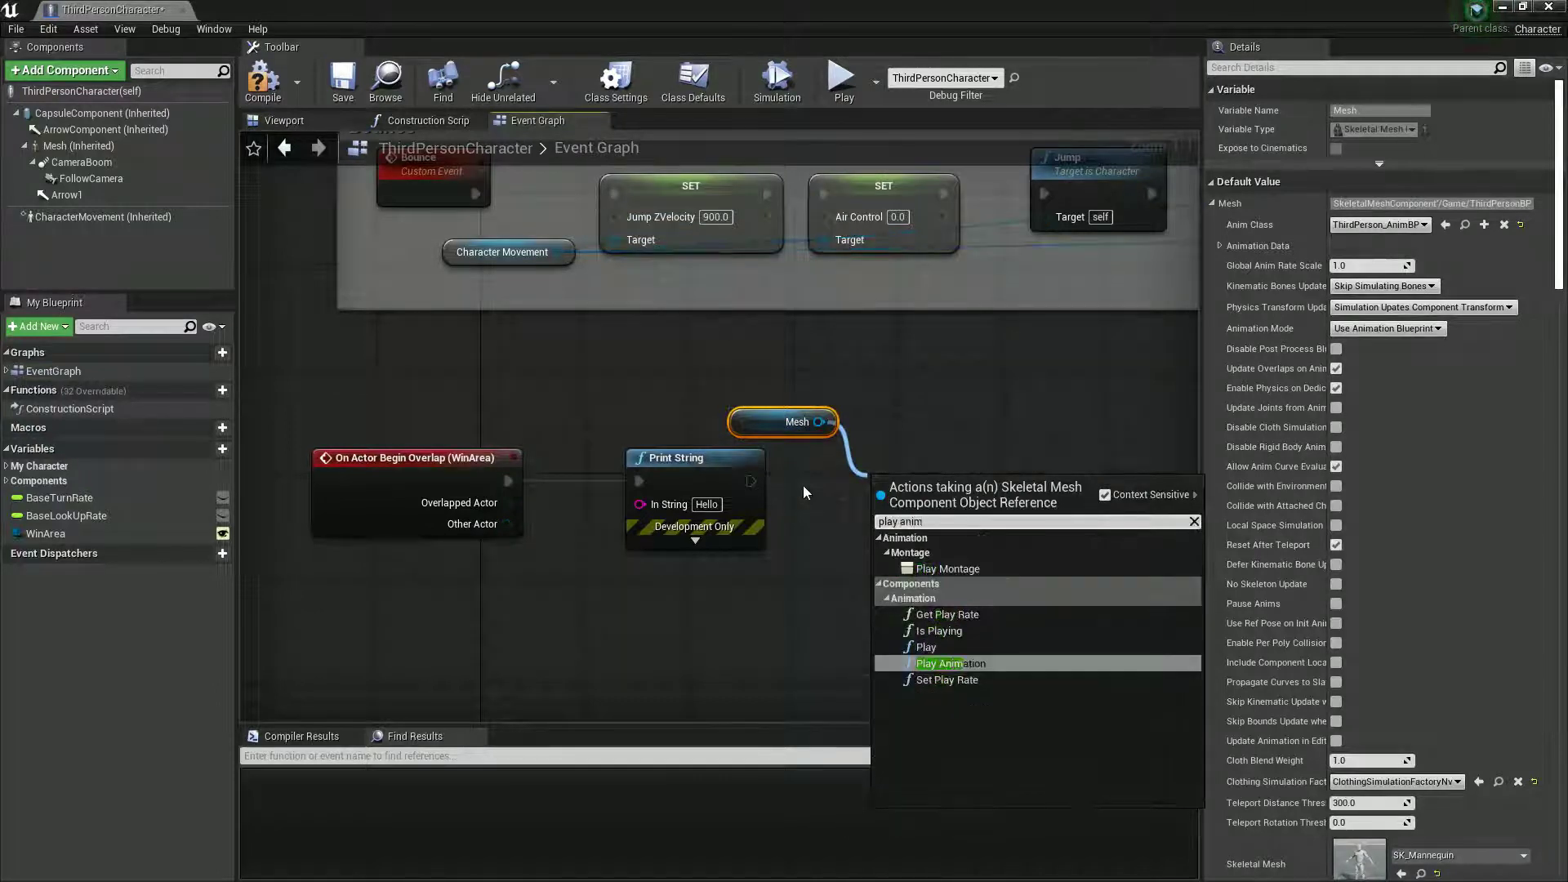
key(Return)
drag(925, 490, 890, 454)
right_drag(958, 421, 722, 422)
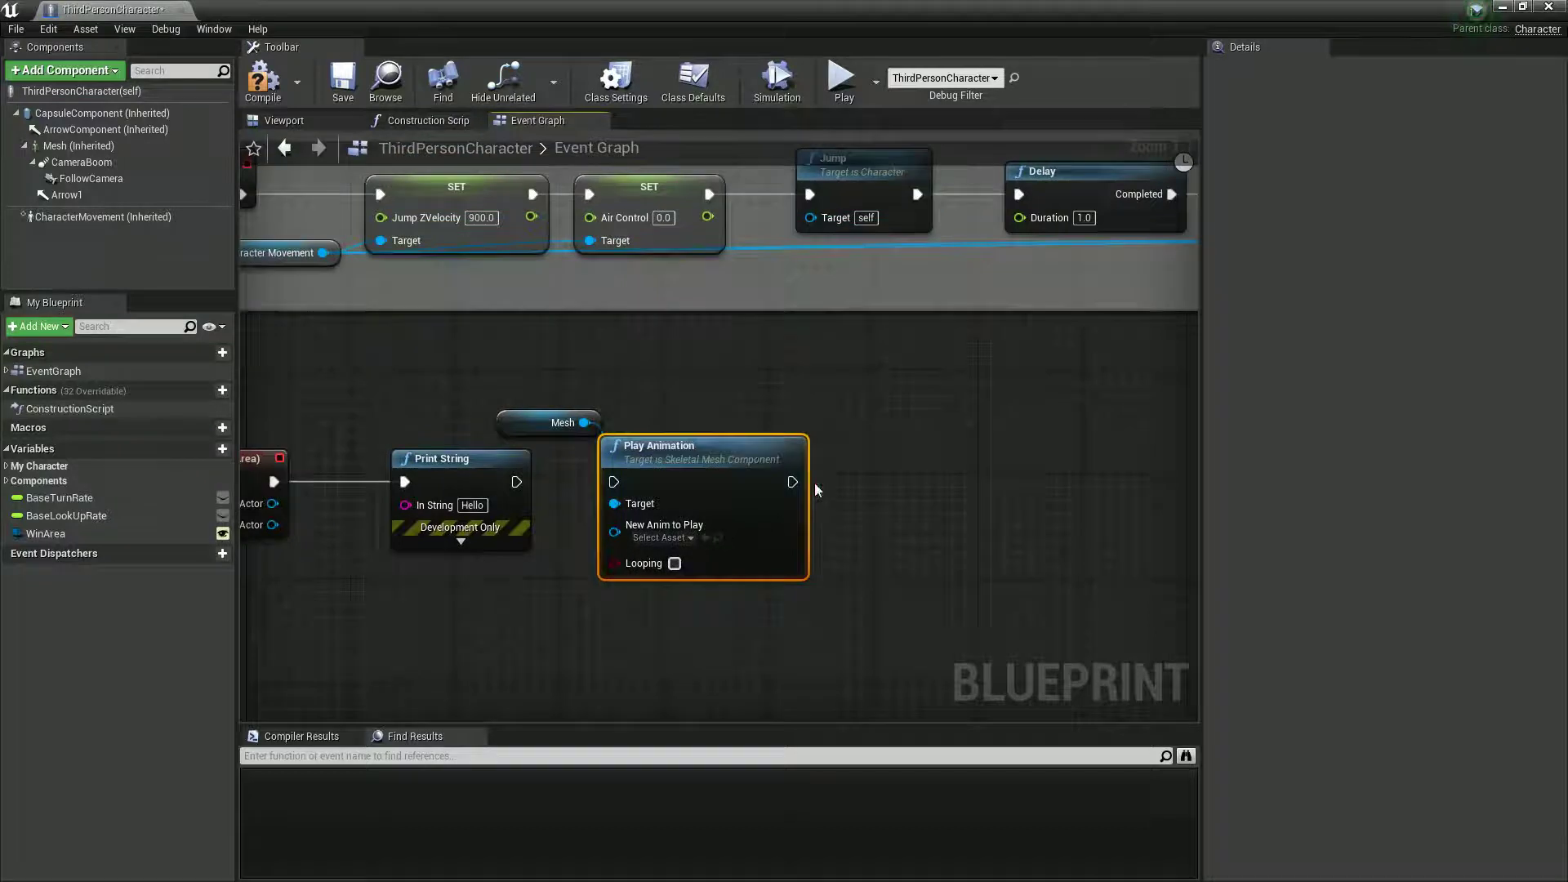
Add a Create Widget node after Play Animation and connect its execution and return value to an Add to Viewport node
drag(792, 483, 873, 488)
text(create wi)
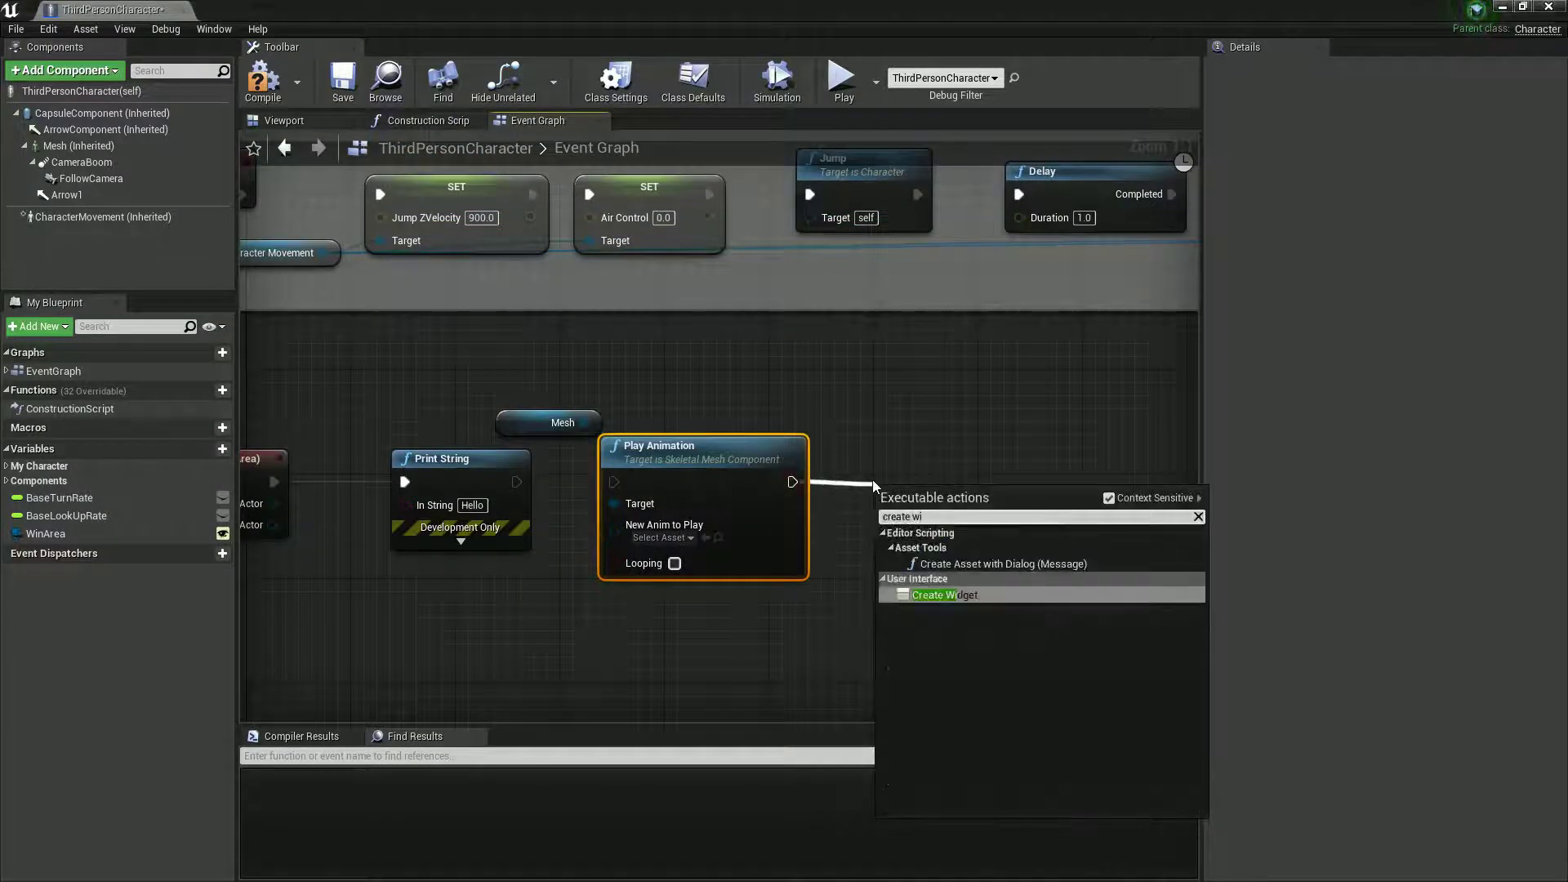
key(Return)
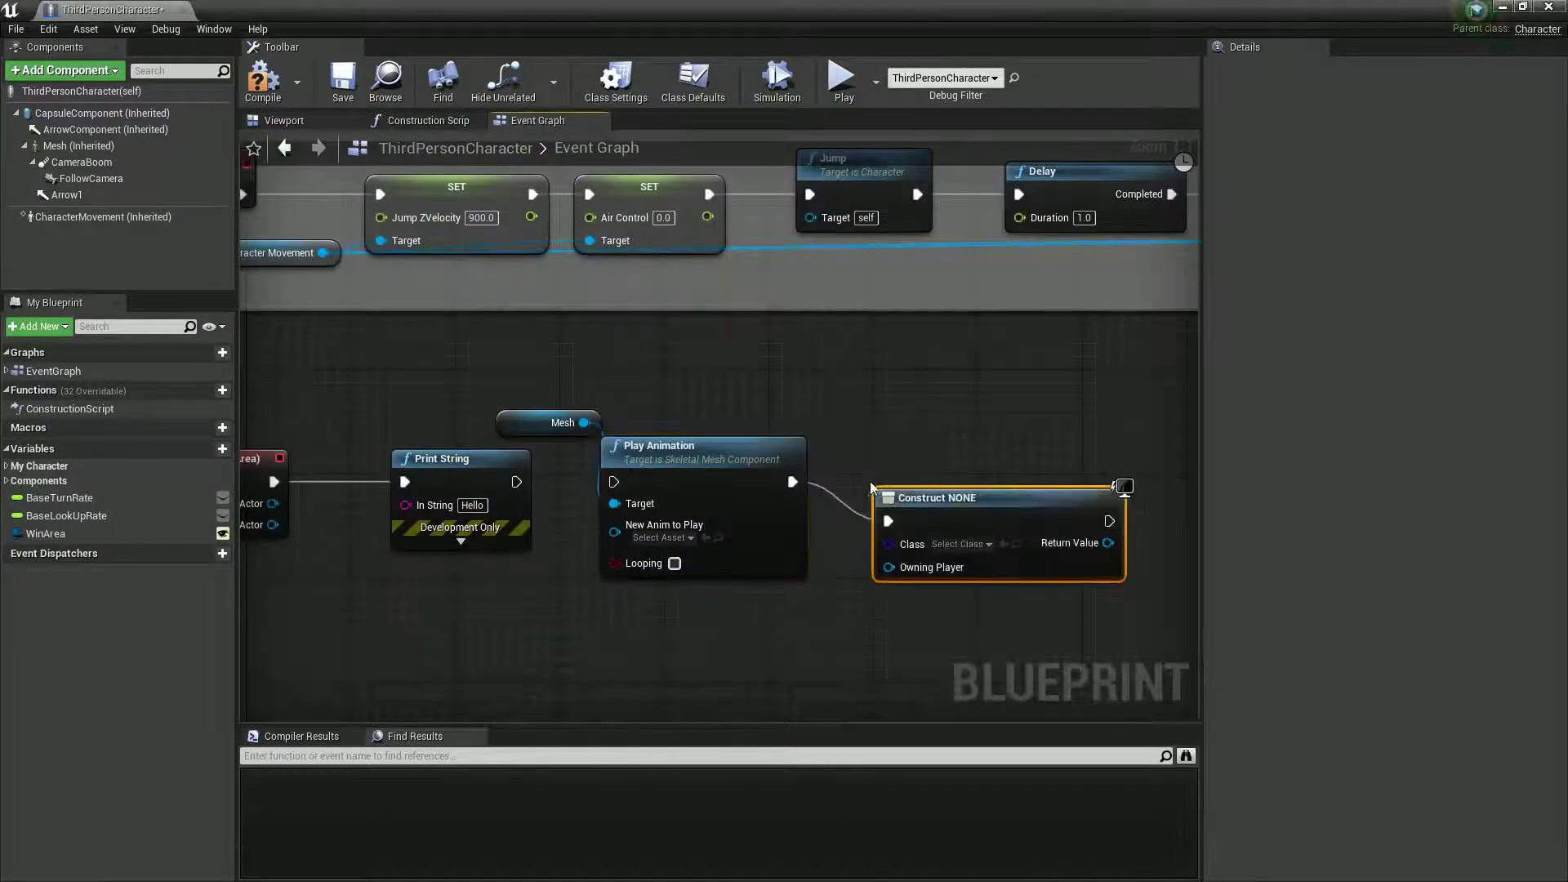
drag(939, 512, 901, 474)
right_drag(962, 439, 751, 424)
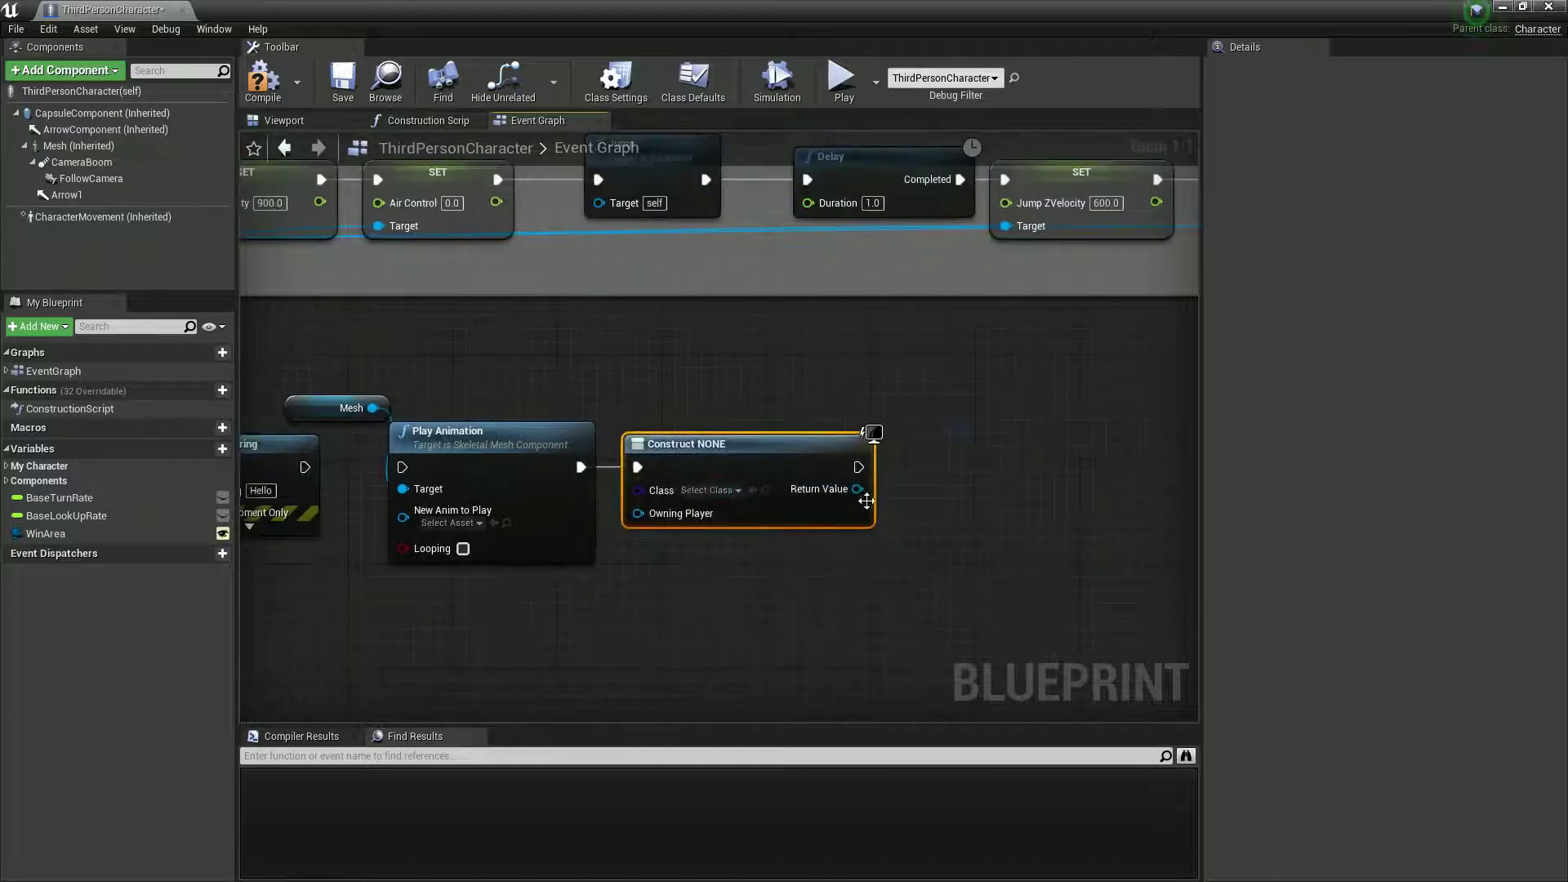
drag(857, 489, 947, 492)
text(add to)
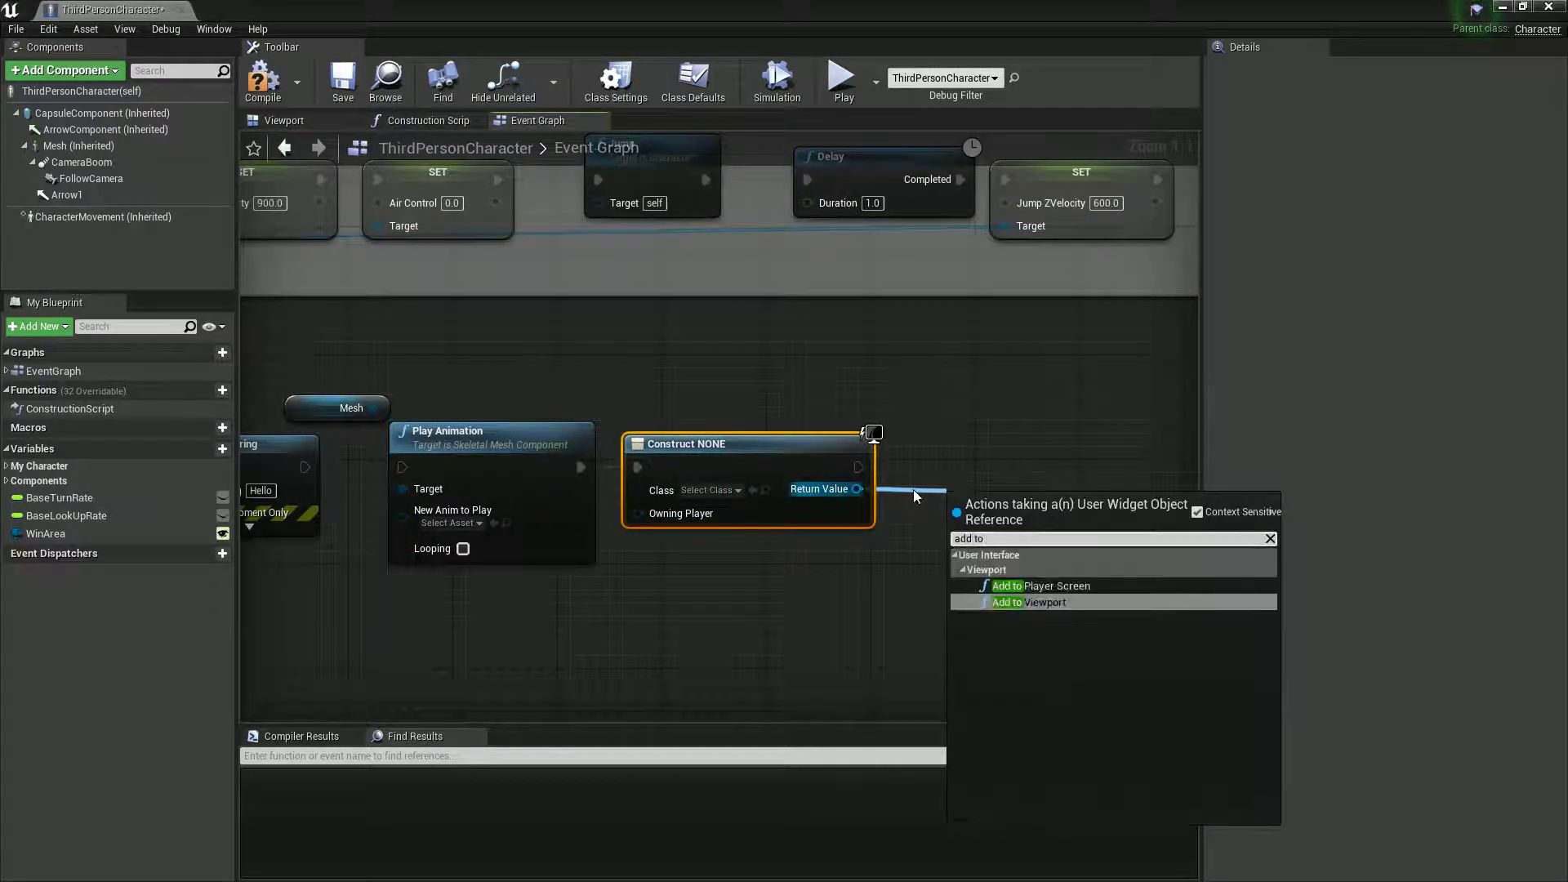
key(Return)
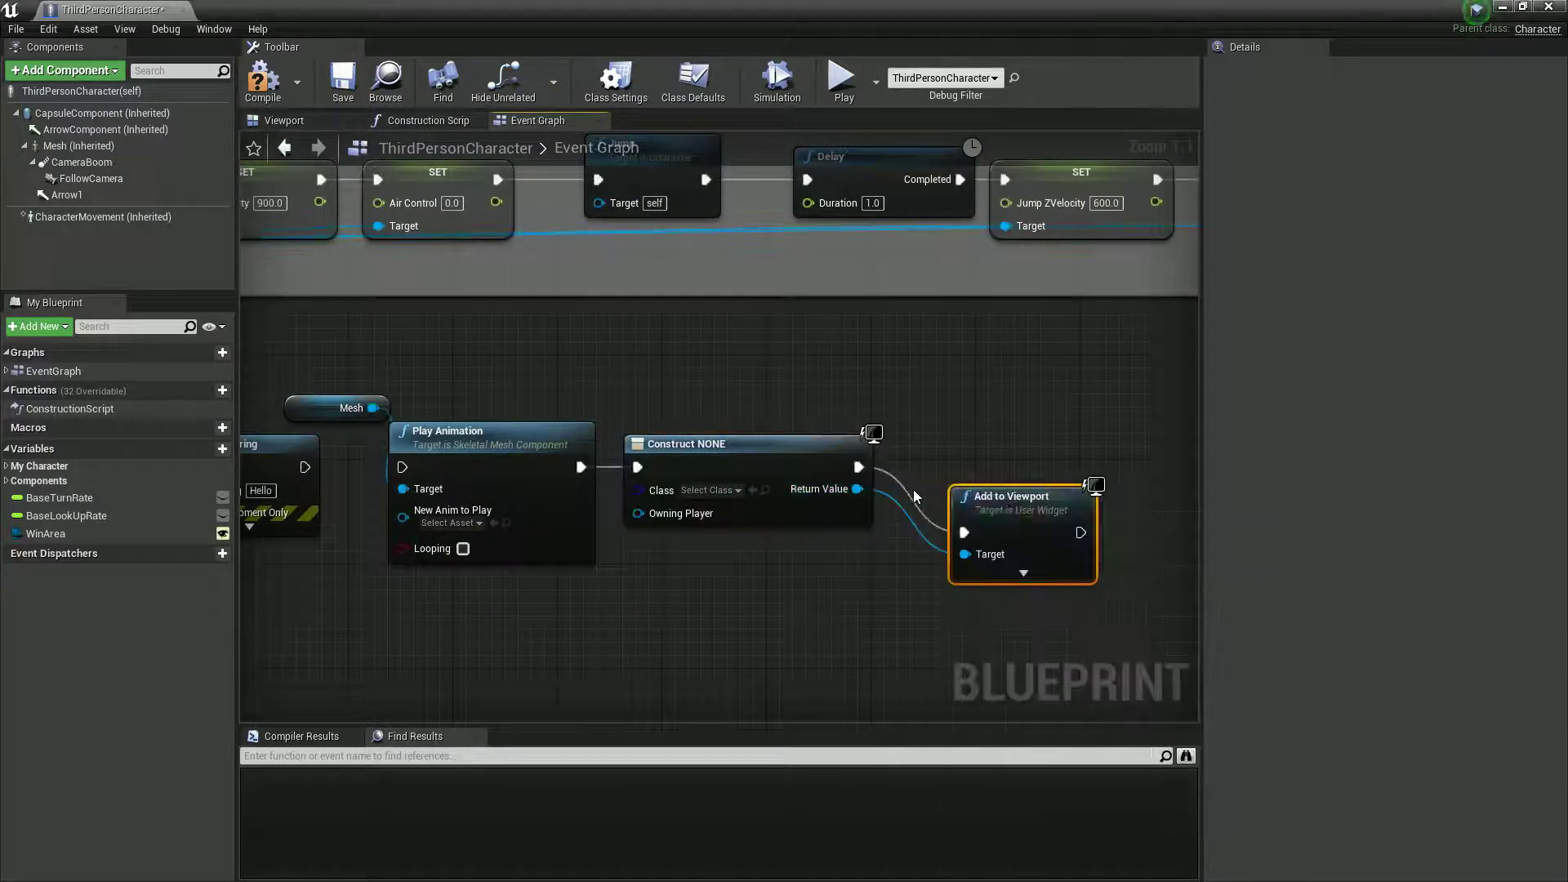
drag(1018, 501, 977, 436)
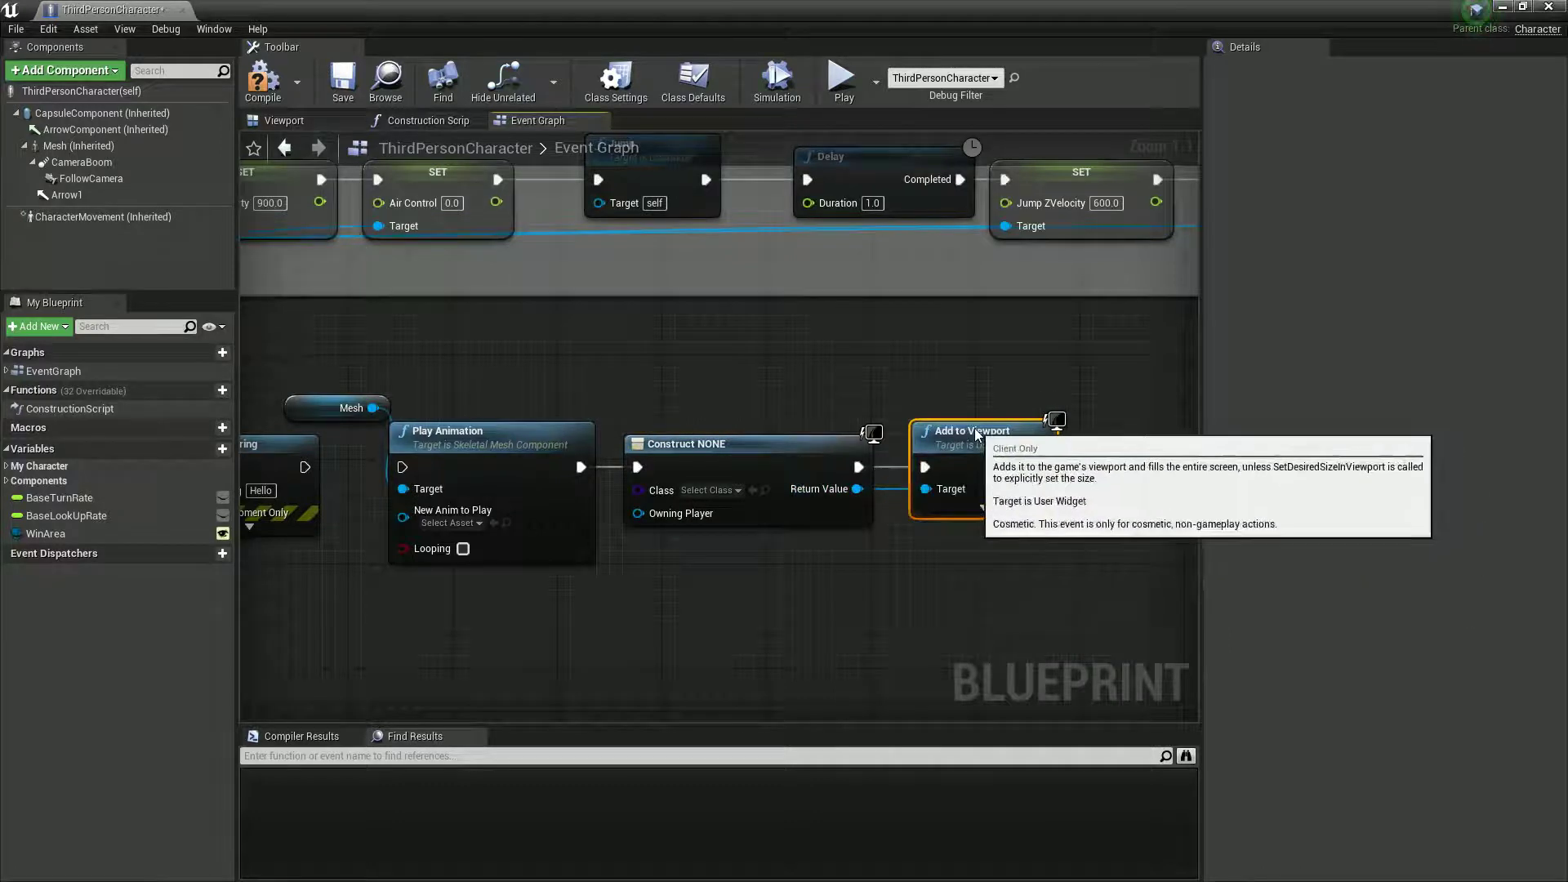
Add a Play Sound 2D node beside Add to Viewport and compile the character blueprint
right_drag(1095, 400, 998, 406)
right_click(1003, 468)
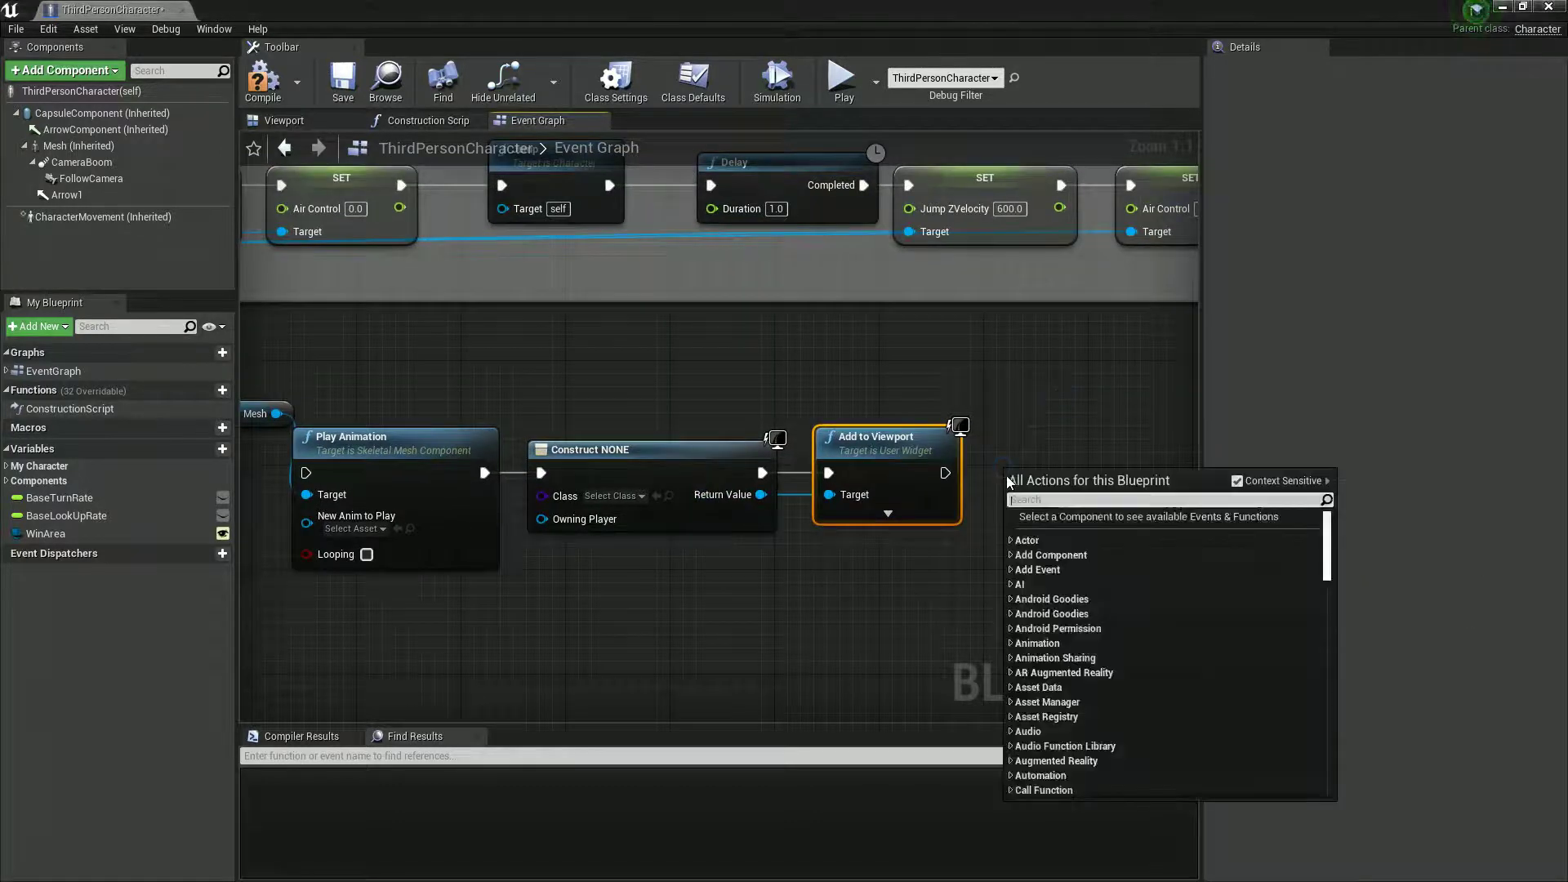
text(play soun)
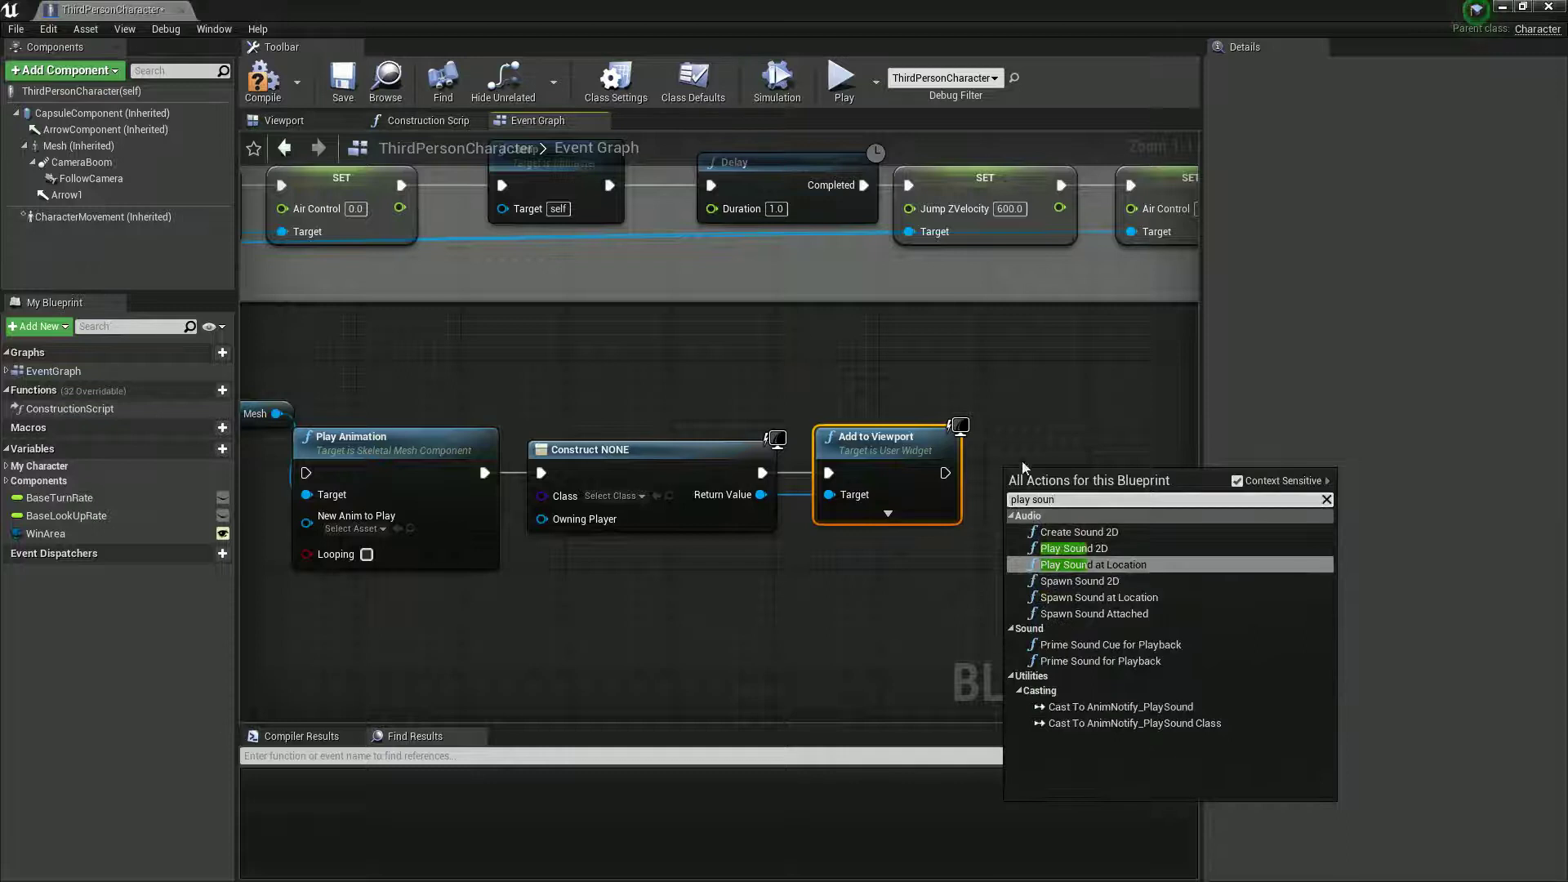
click(1074, 548)
drag(1052, 490, 1044, 454)
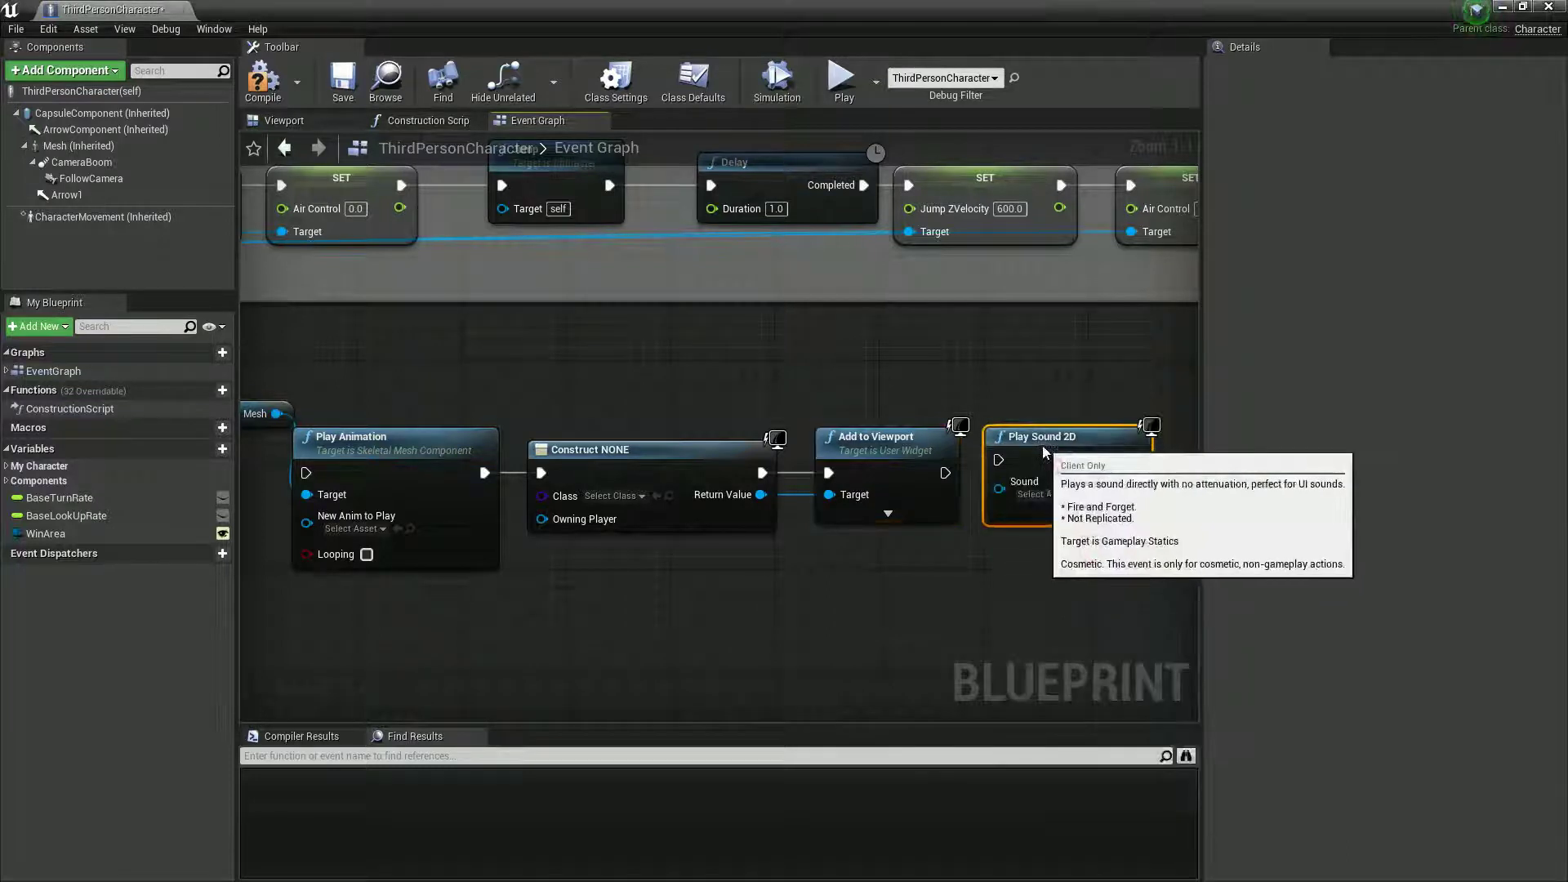
right_drag(724, 596, 930, 592)
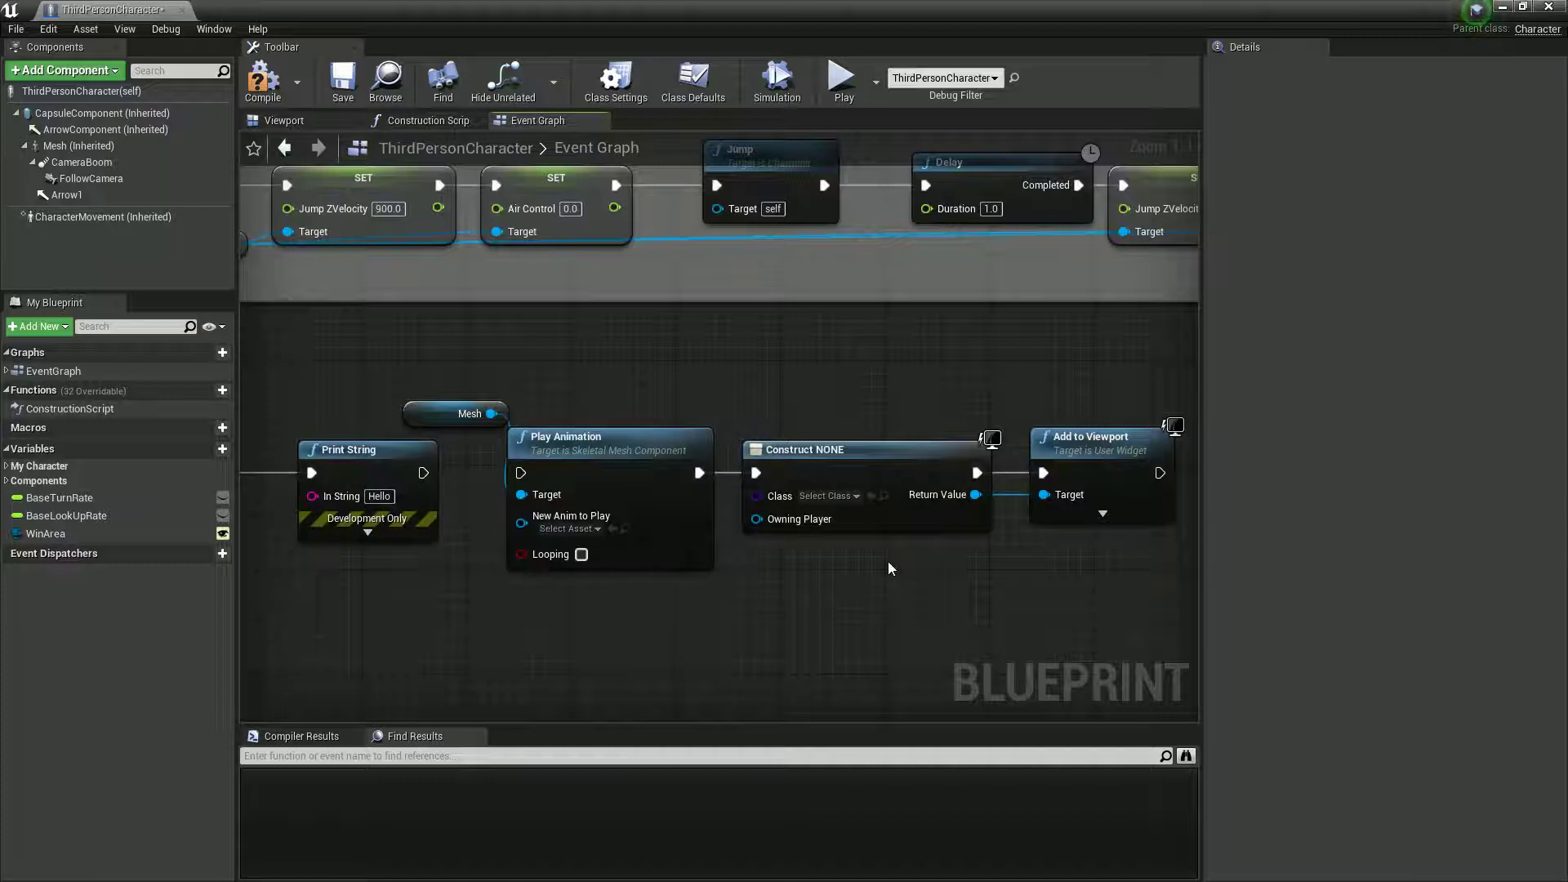
right_drag(515, 644, 729, 634)
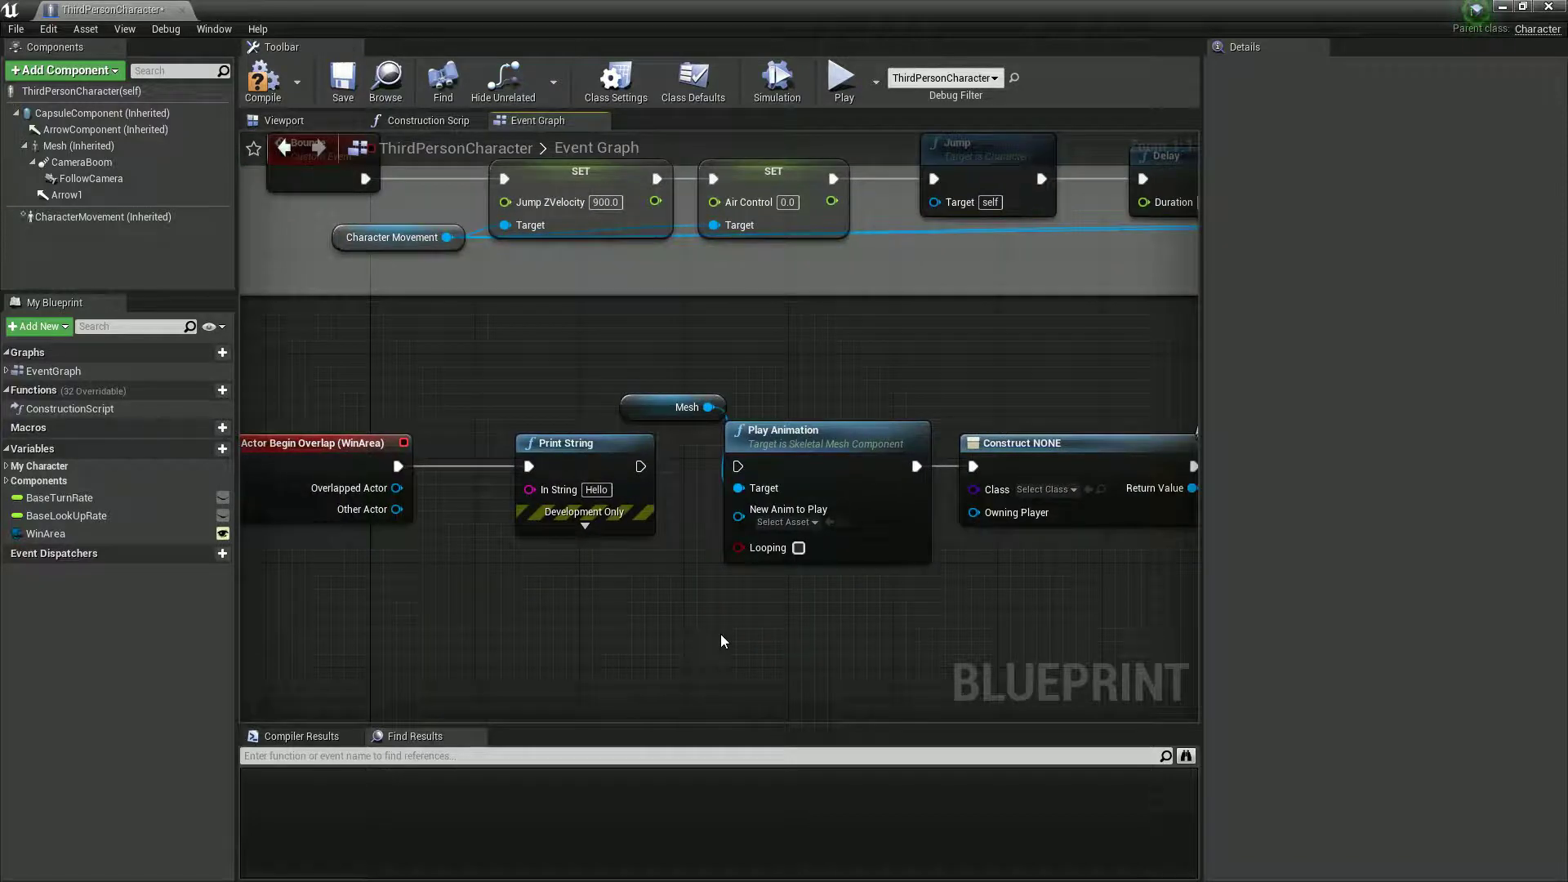
click(282, 96)
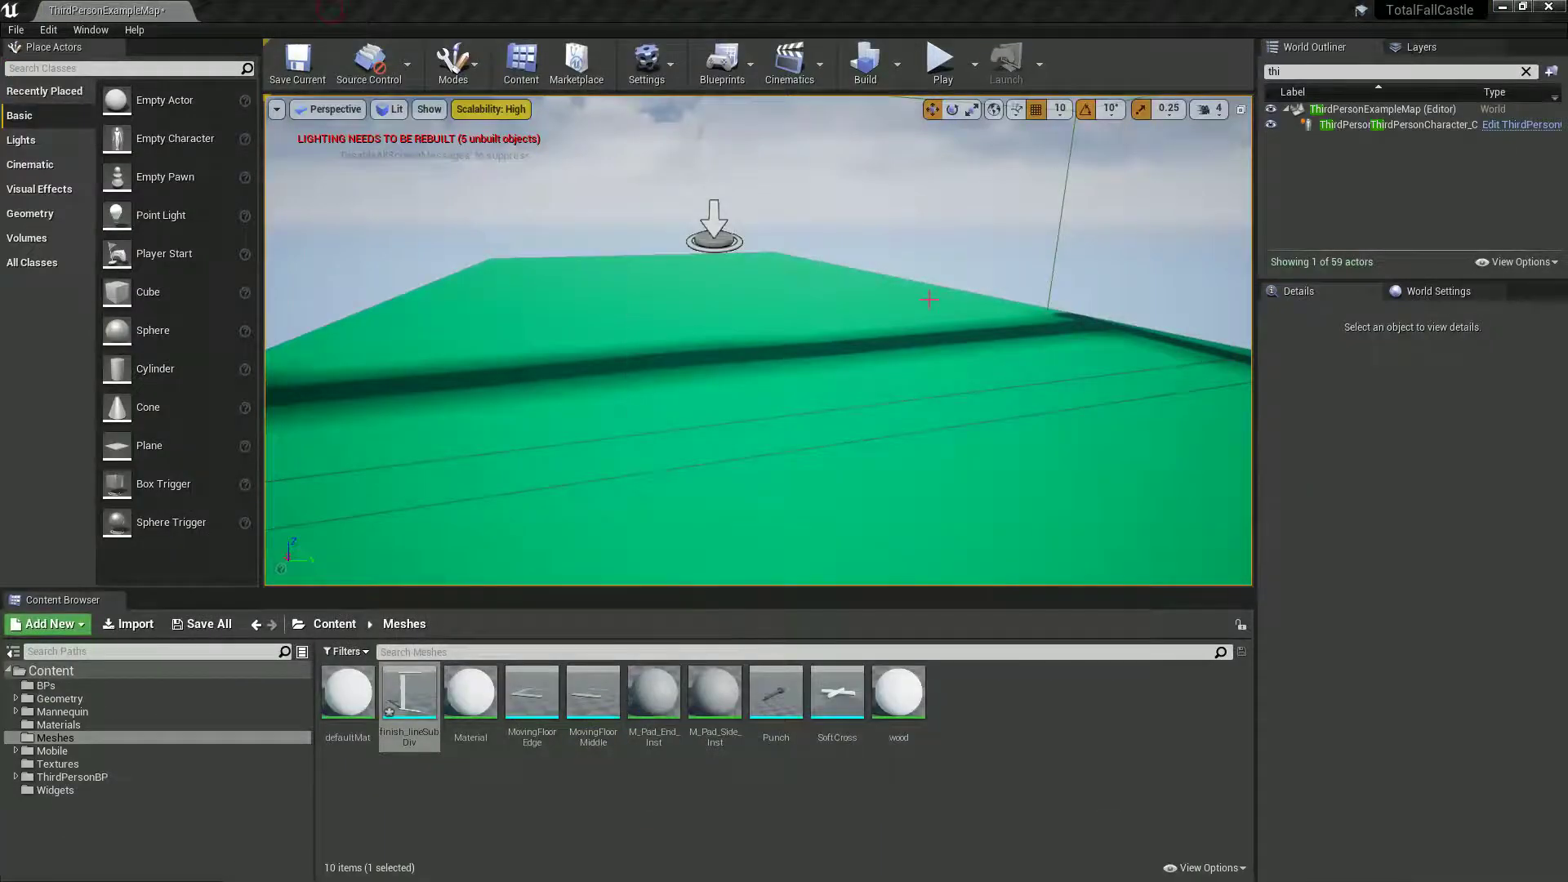
Back in the level, select the finish line banner and open its finish_lineSubDiv static mesh in a maximized mesh editor
right_drag(929, 300, 896, 262)
click(894, 263)
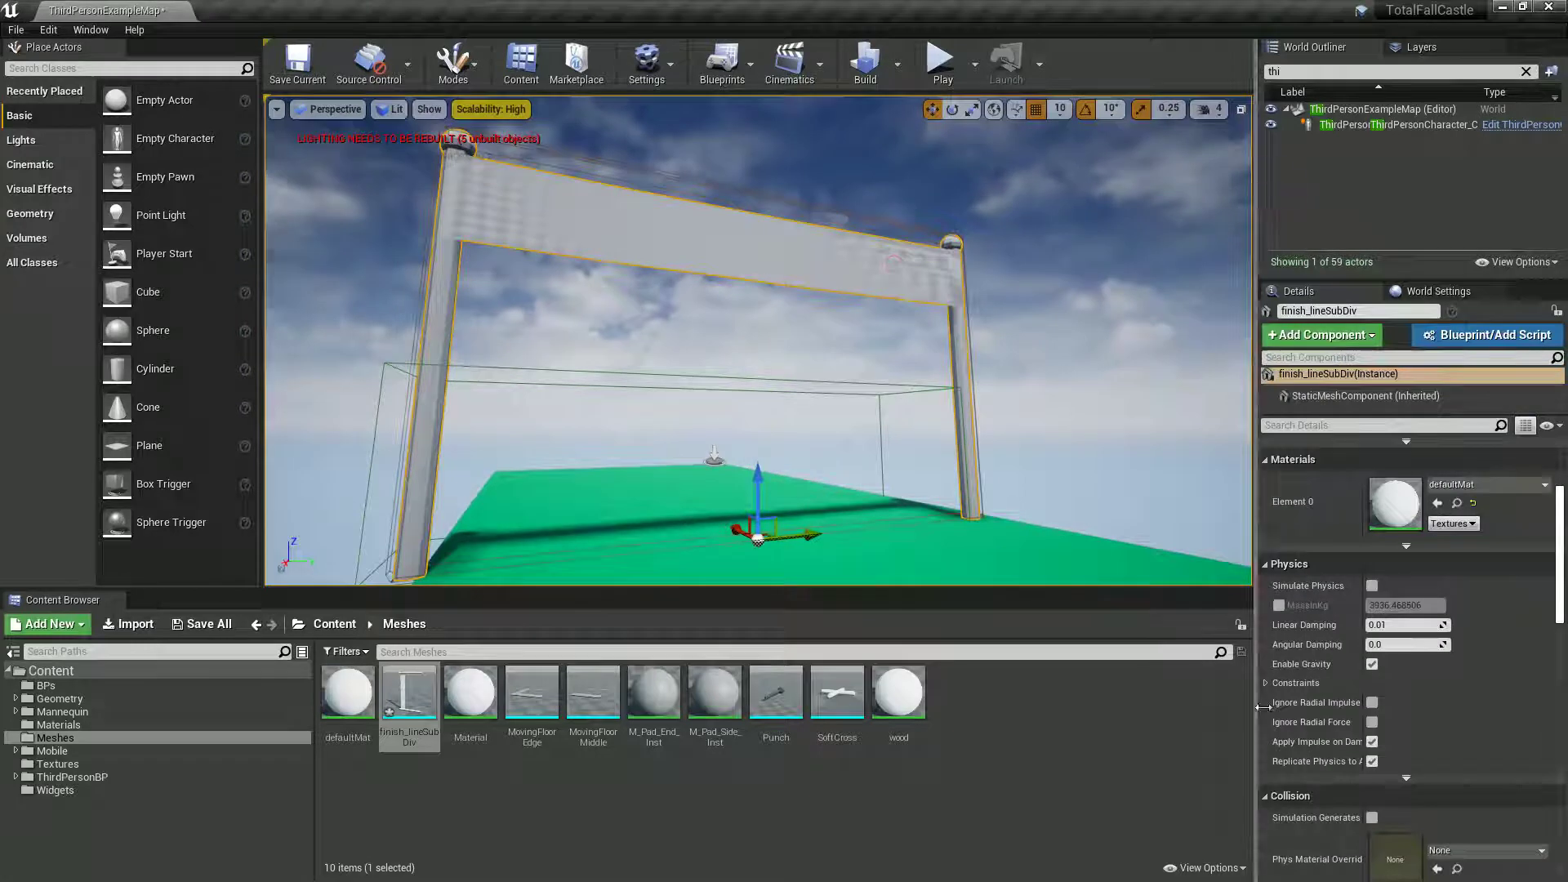
scroll(1363, 551, up, 3)
double_click(1399, 556)
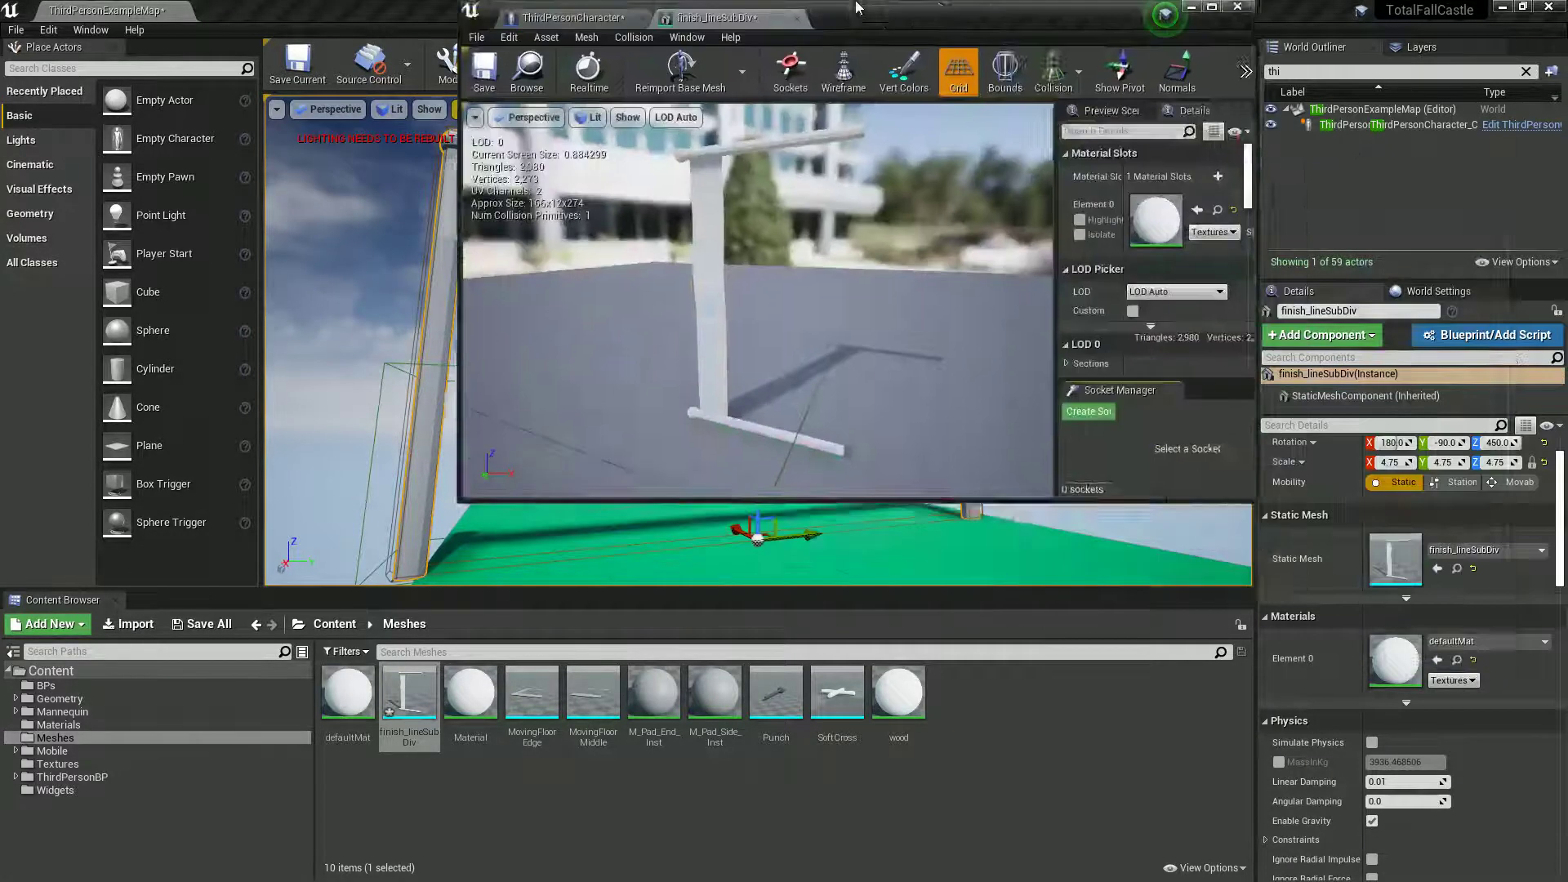
double_click(856, 7)
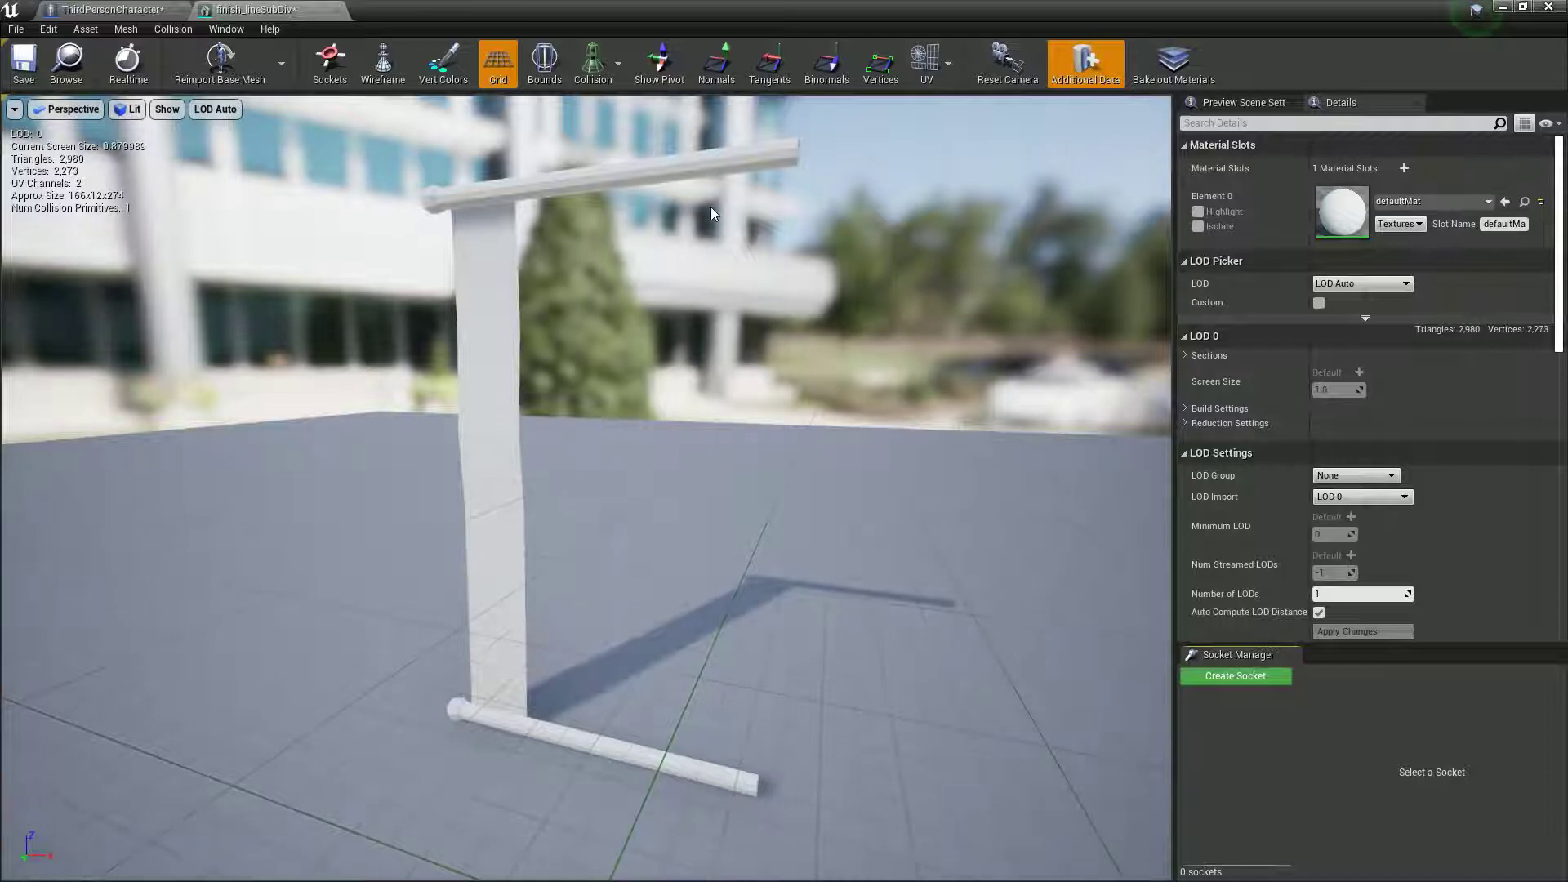
Set the finish line mesh's collision preset to OverlapAll and return to the level
scroll(1307, 376, down, 10)
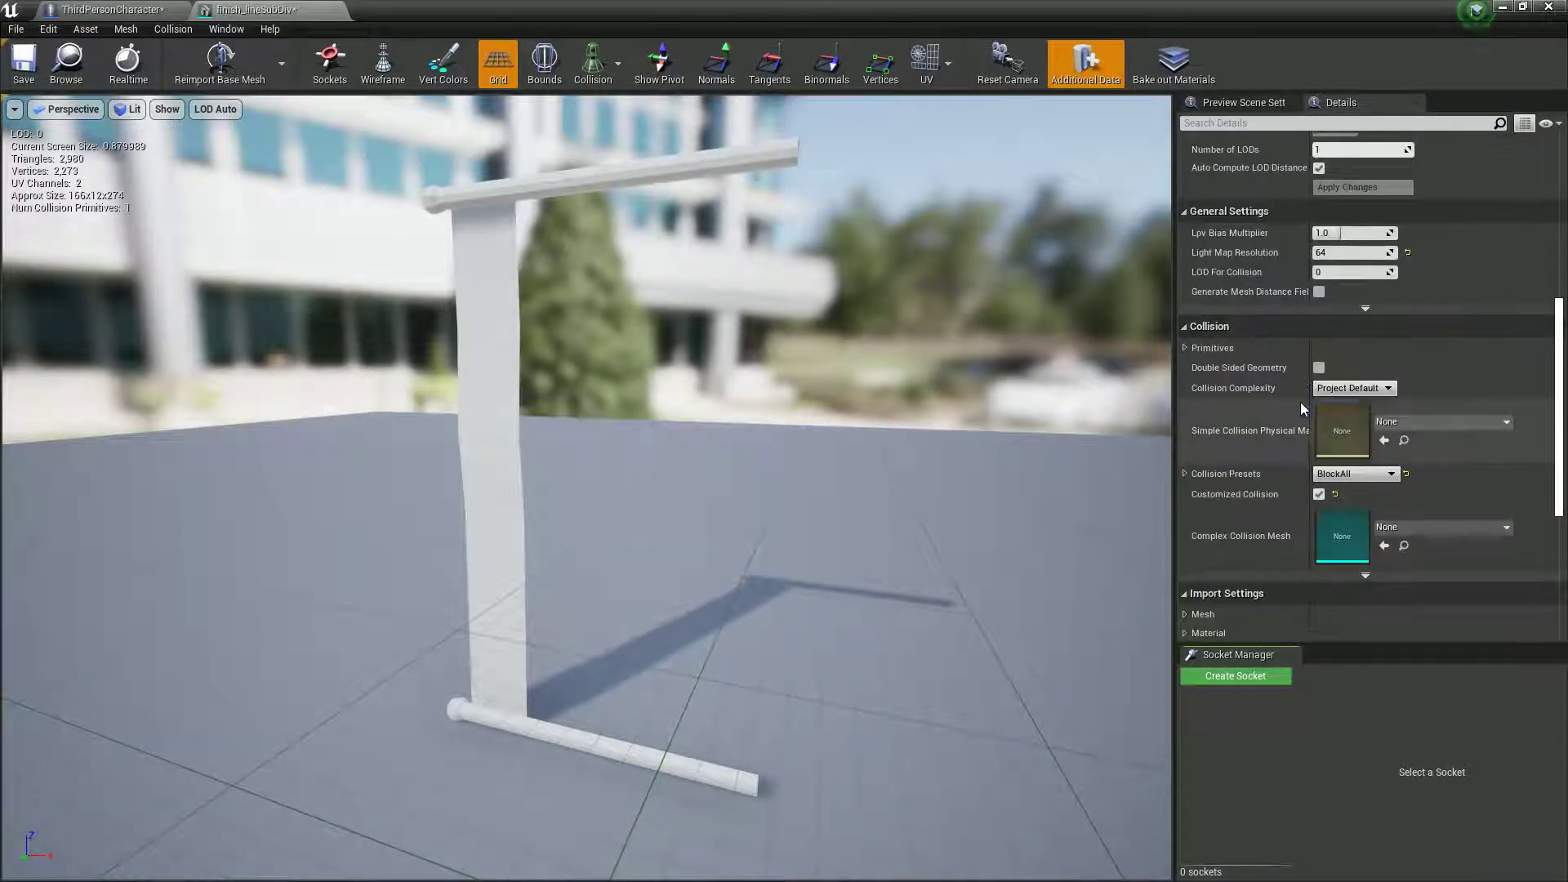
click(1348, 388)
click(1355, 474)
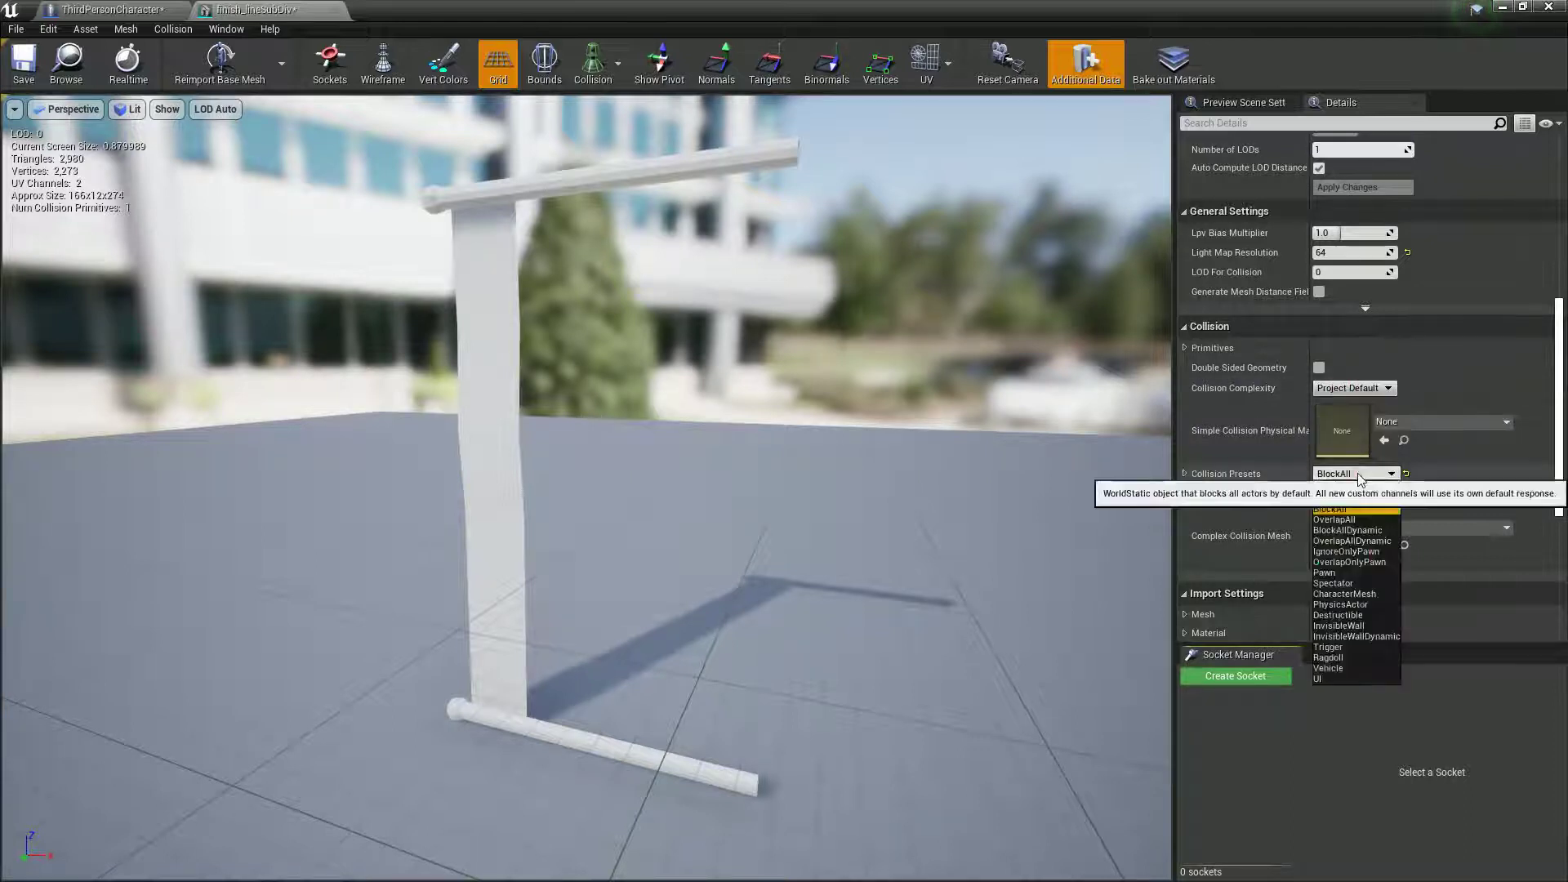
click(1350, 523)
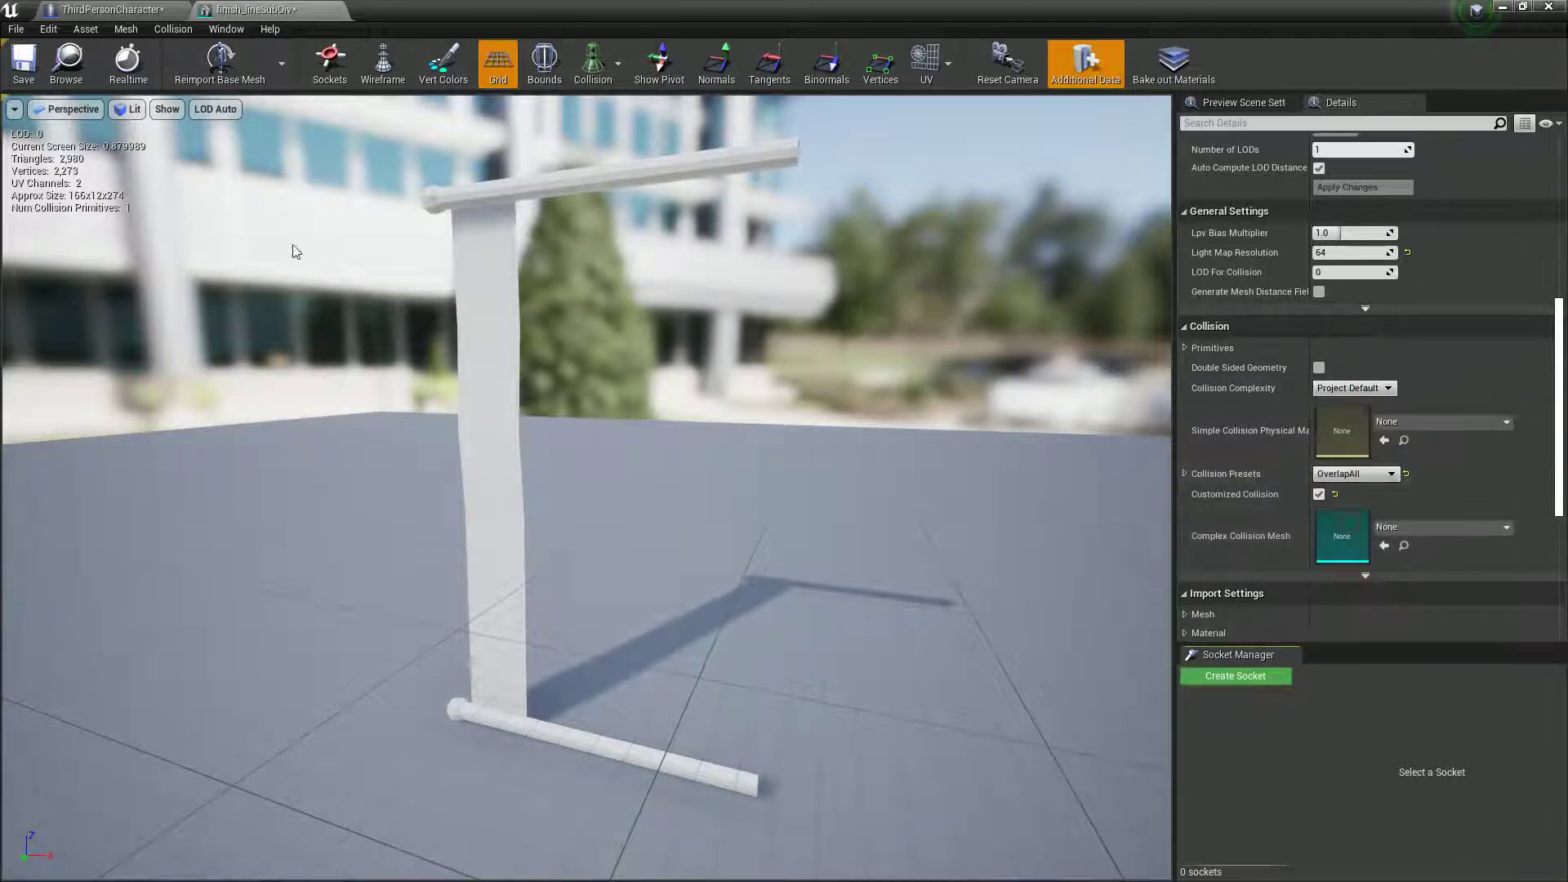
drag(488, 20, 1467, 426)
click(1466, 196)
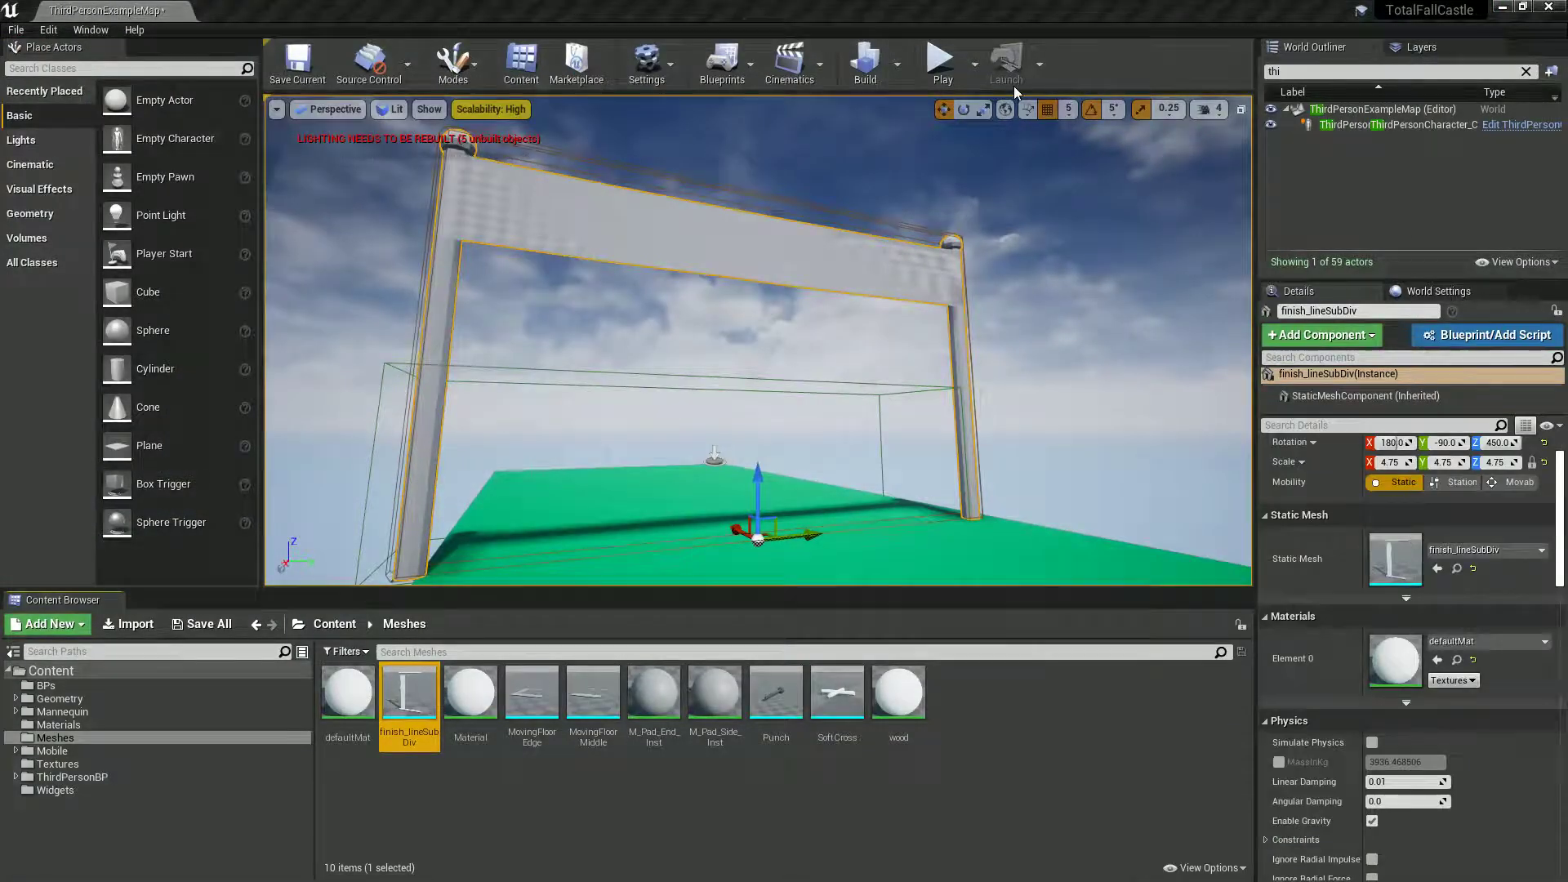
Playtest the level again by running and jumping the character through the finish line, and end the session
click(940, 61)
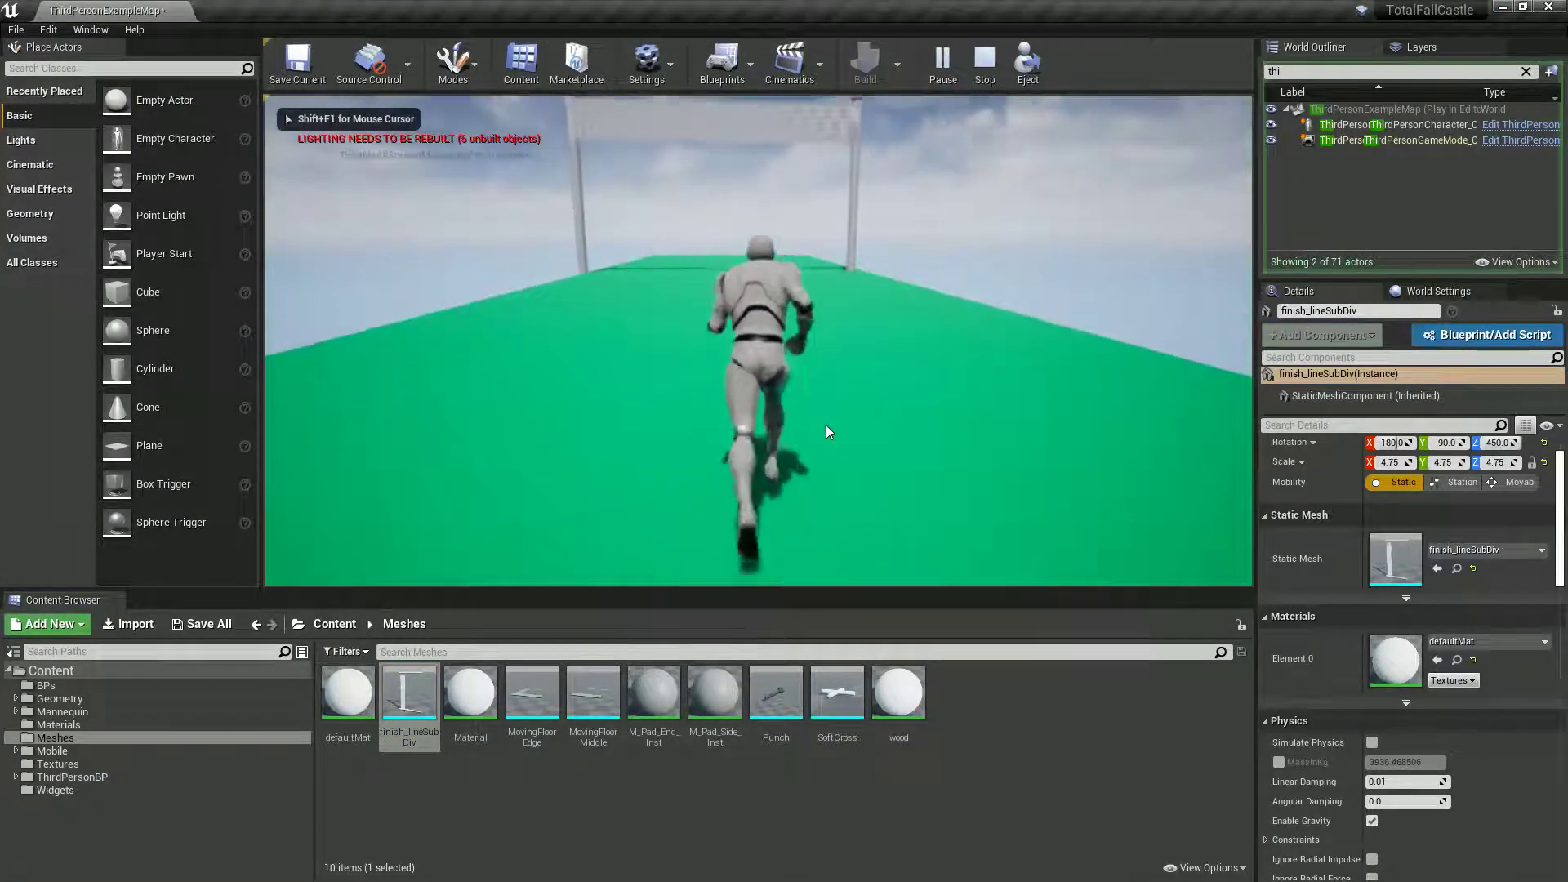
key(w)
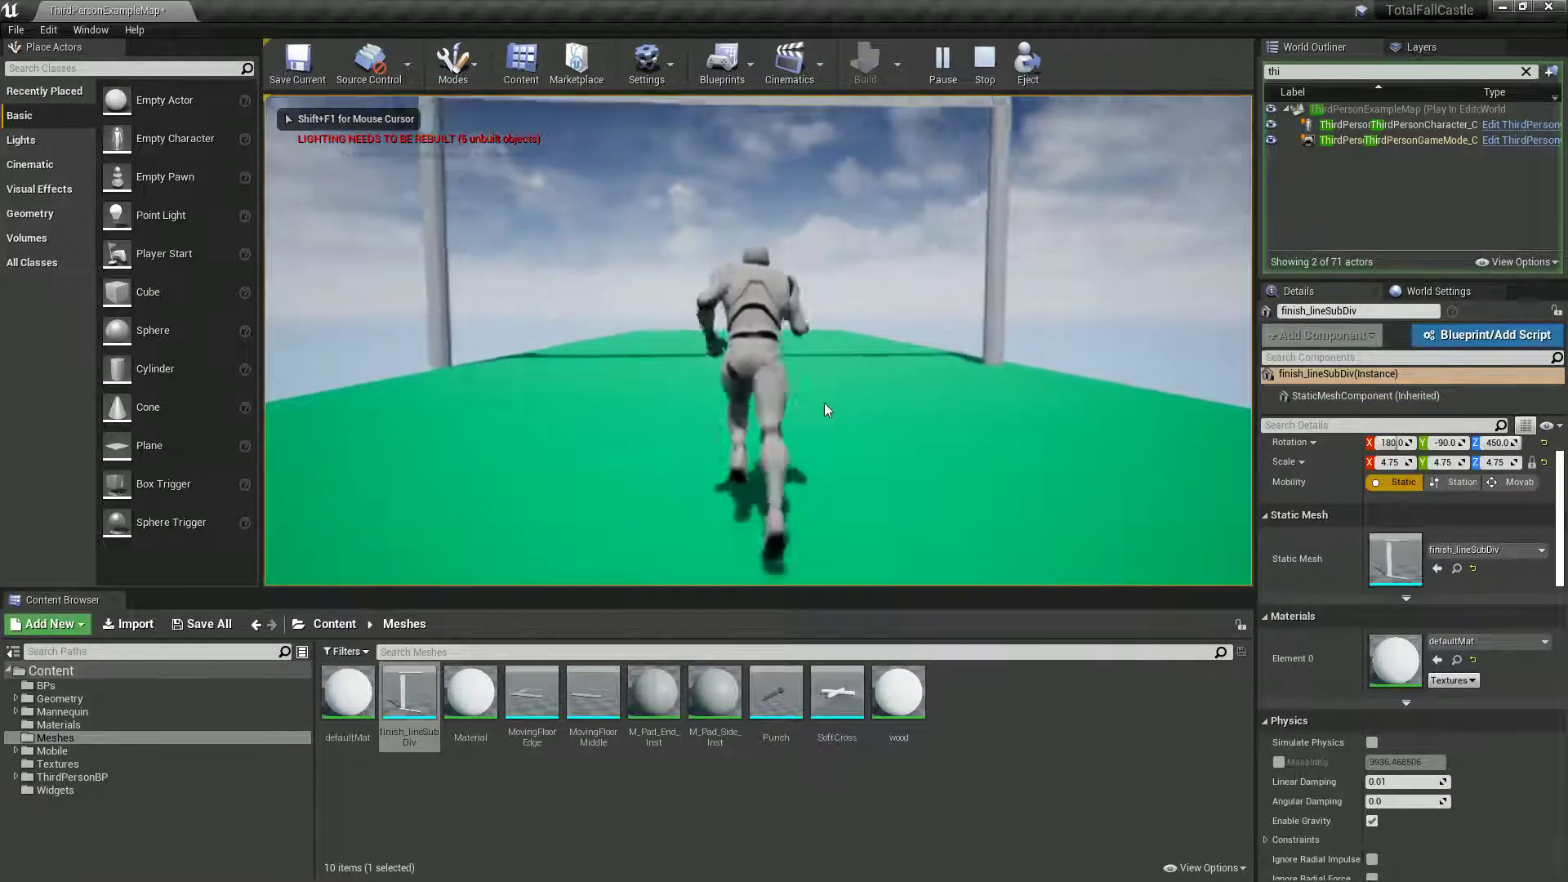
key(space)
key(a)
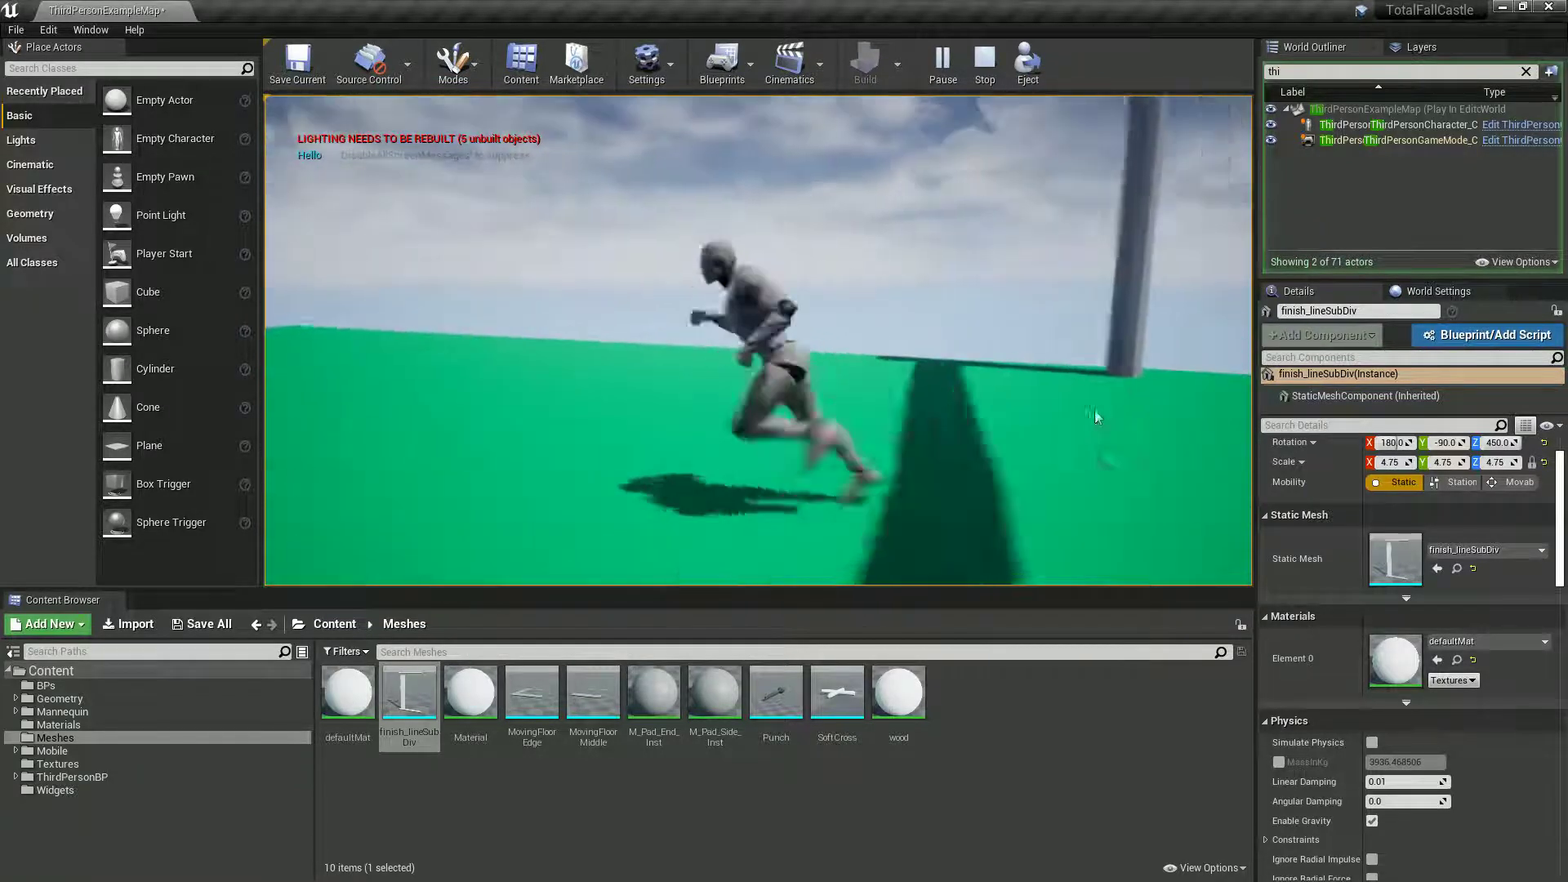
key(Escape)
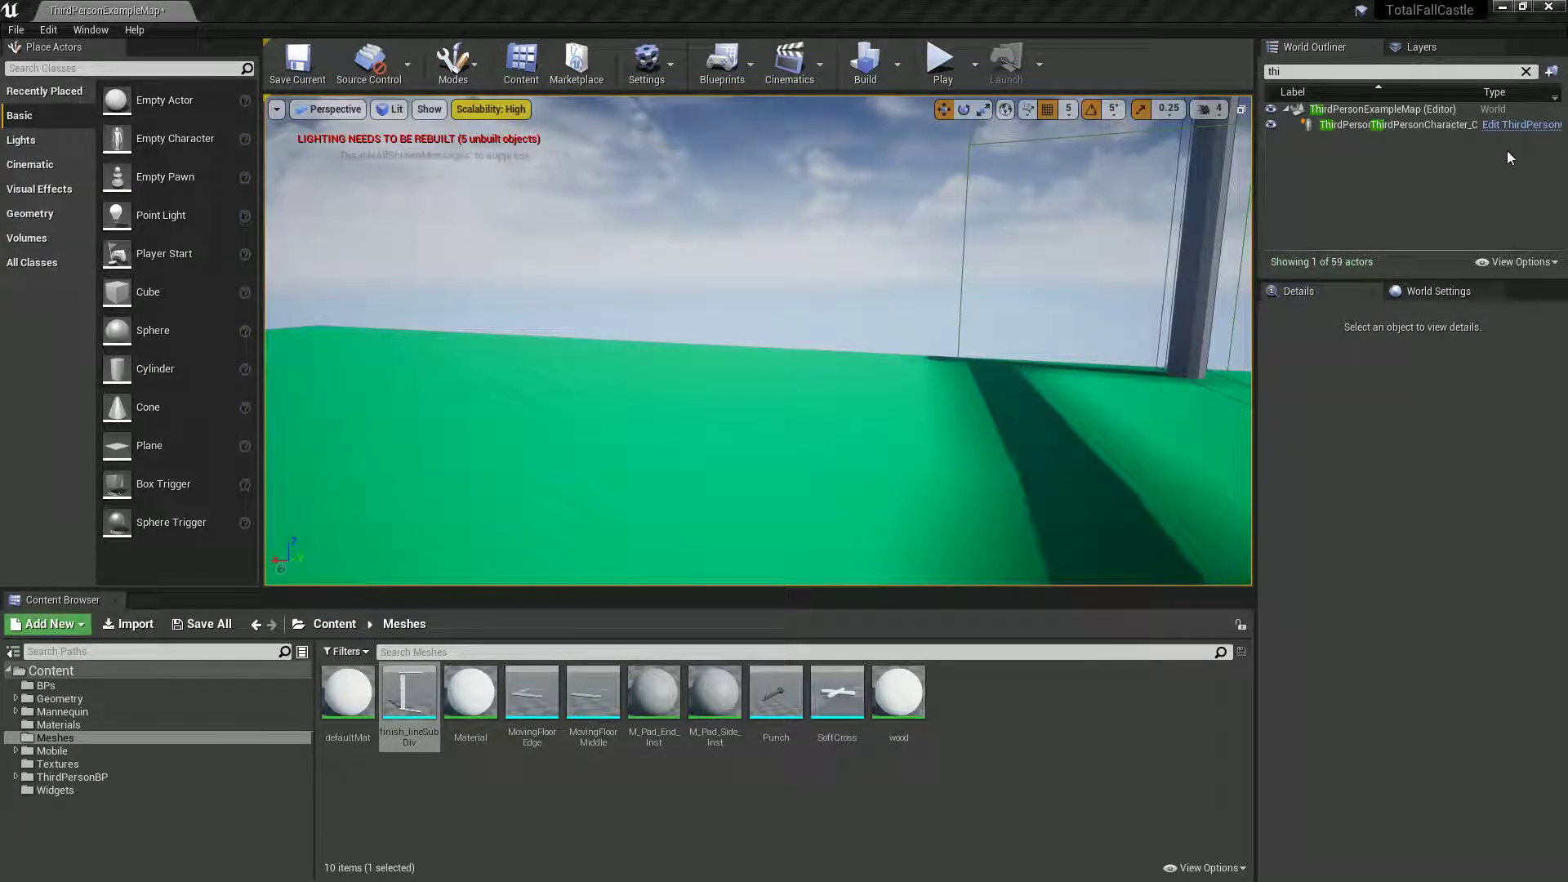
Duplicate the ThirdPersonIdle animation in Mannequin/Animations as Win and open the copy in the animation editor
click(62, 711)
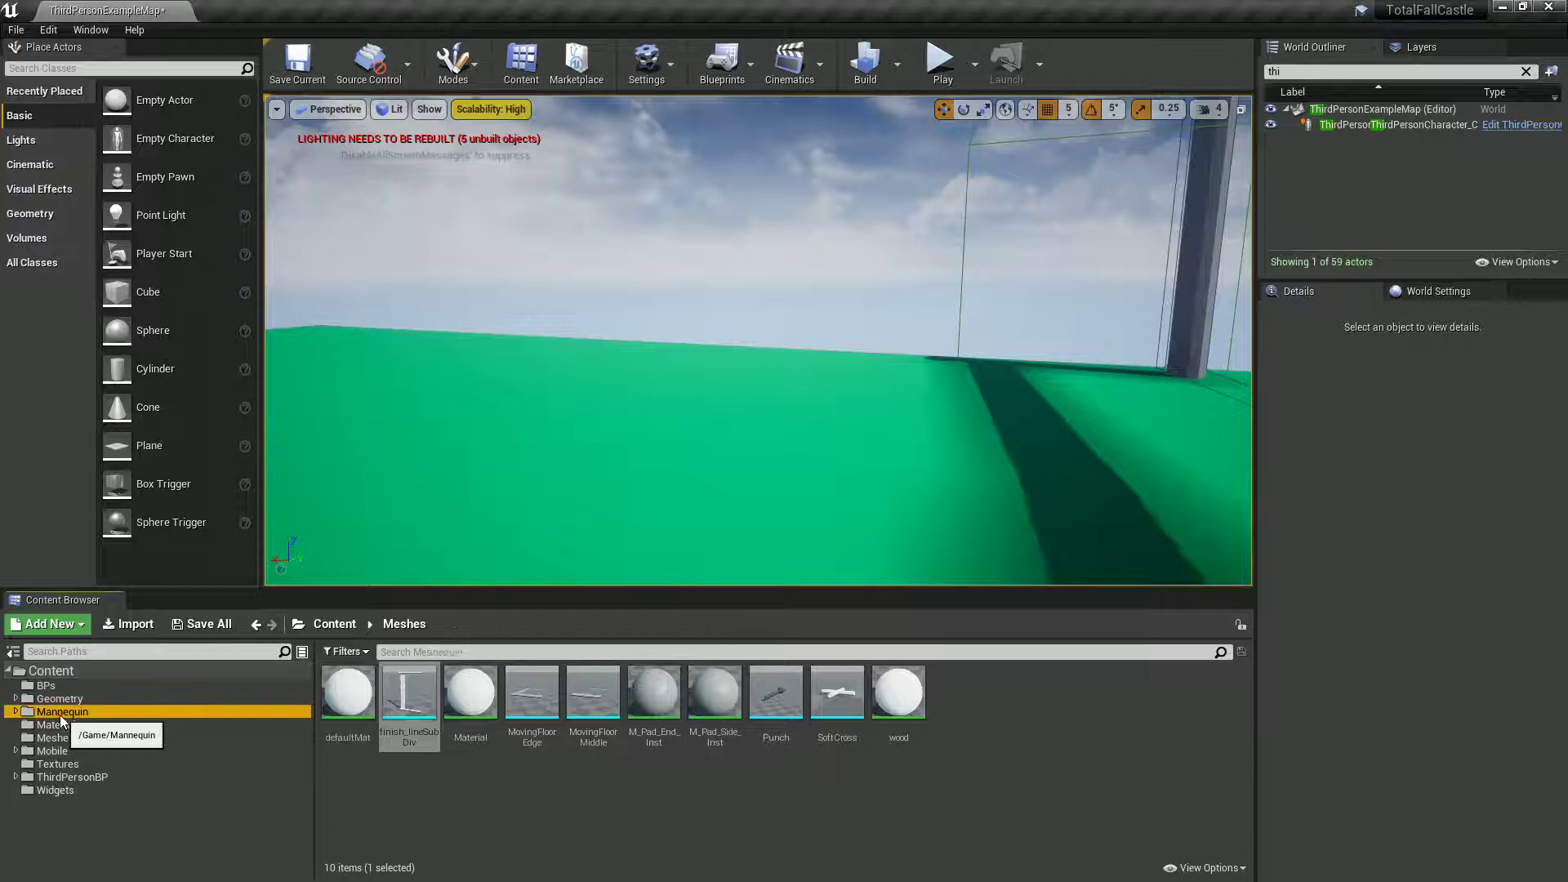
double_click(340, 694)
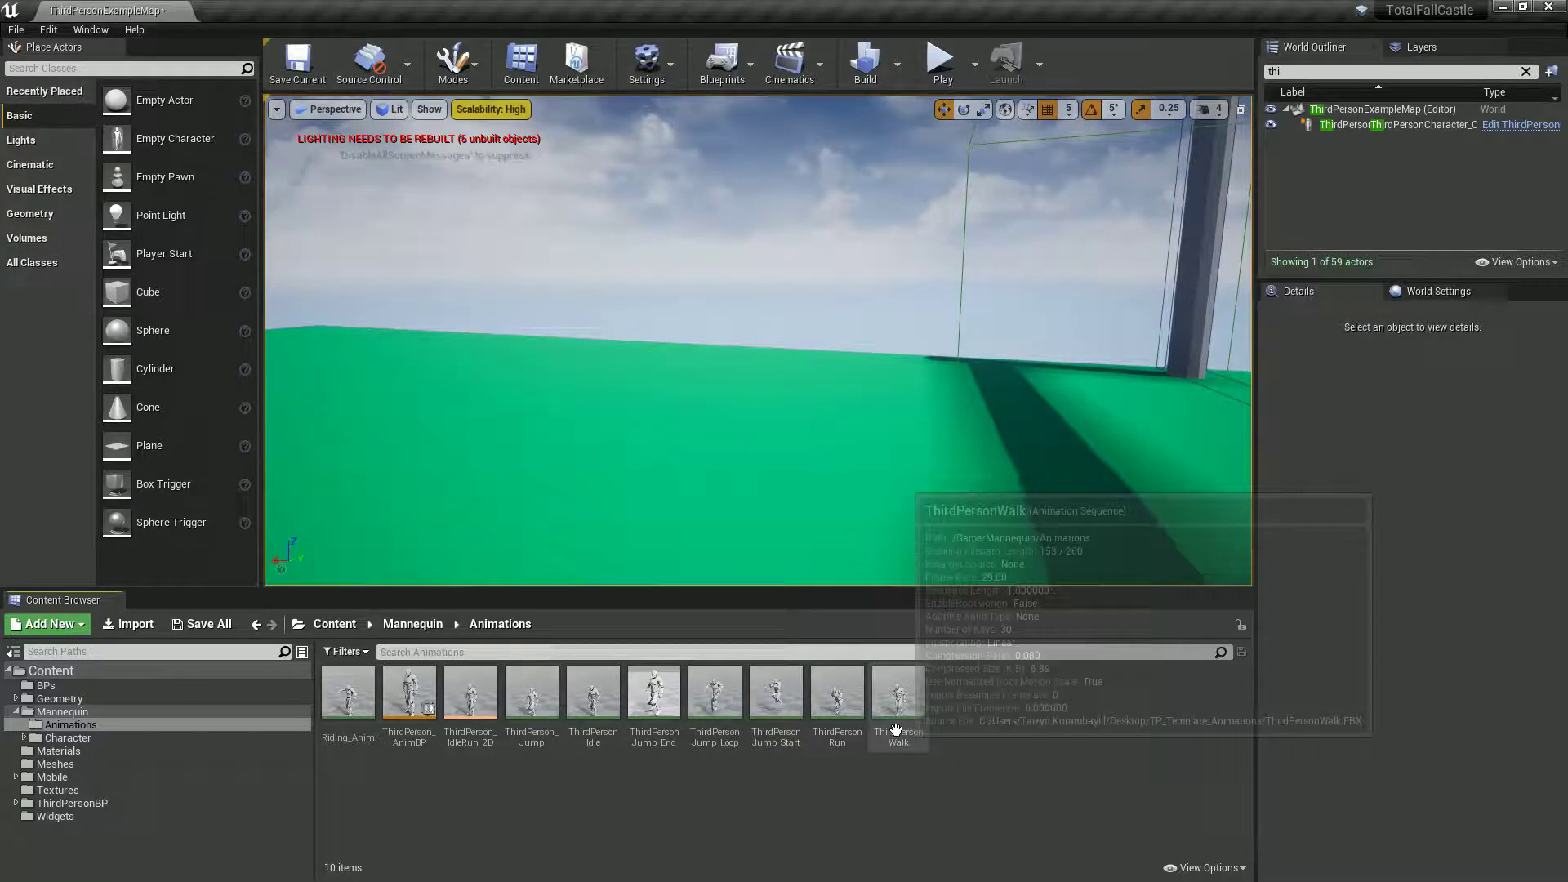
right_click(597, 701)
click(567, 826)
click(577, 726)
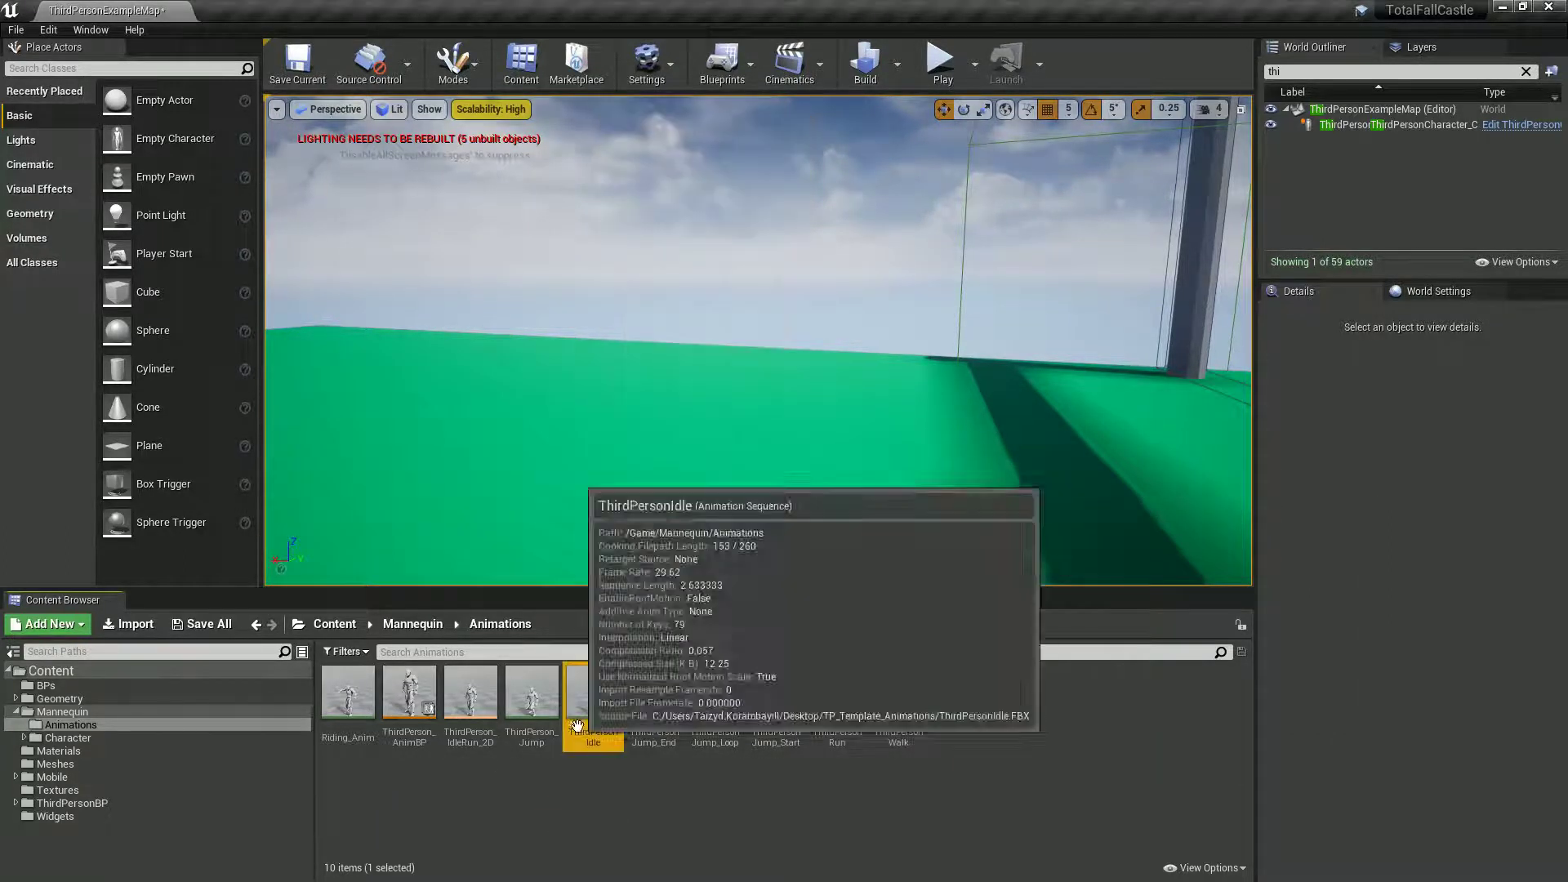
right_click(590, 700)
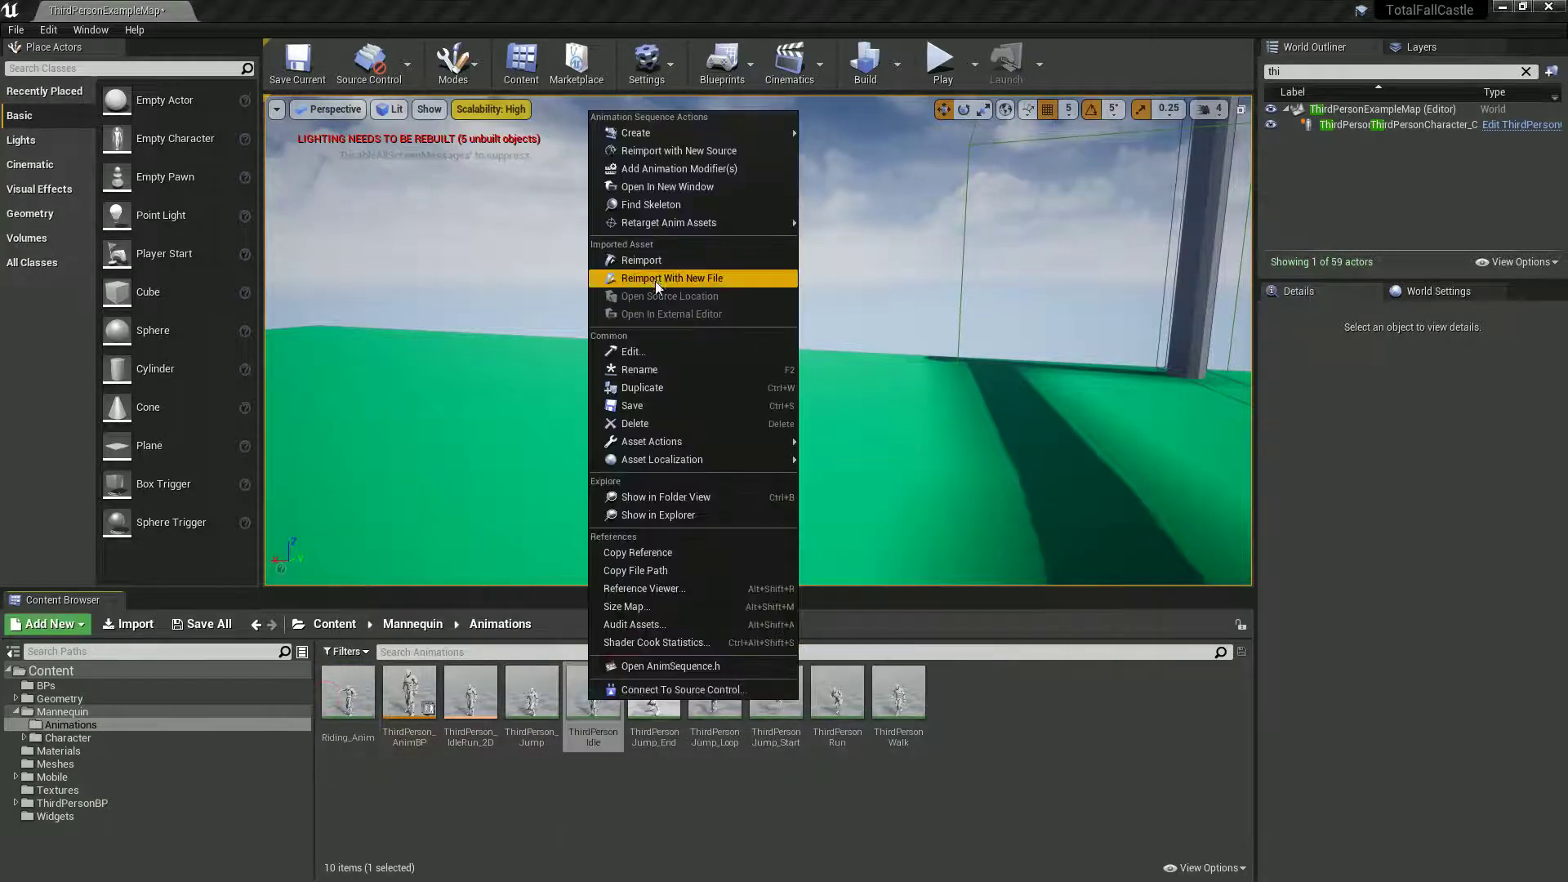
click(657, 387)
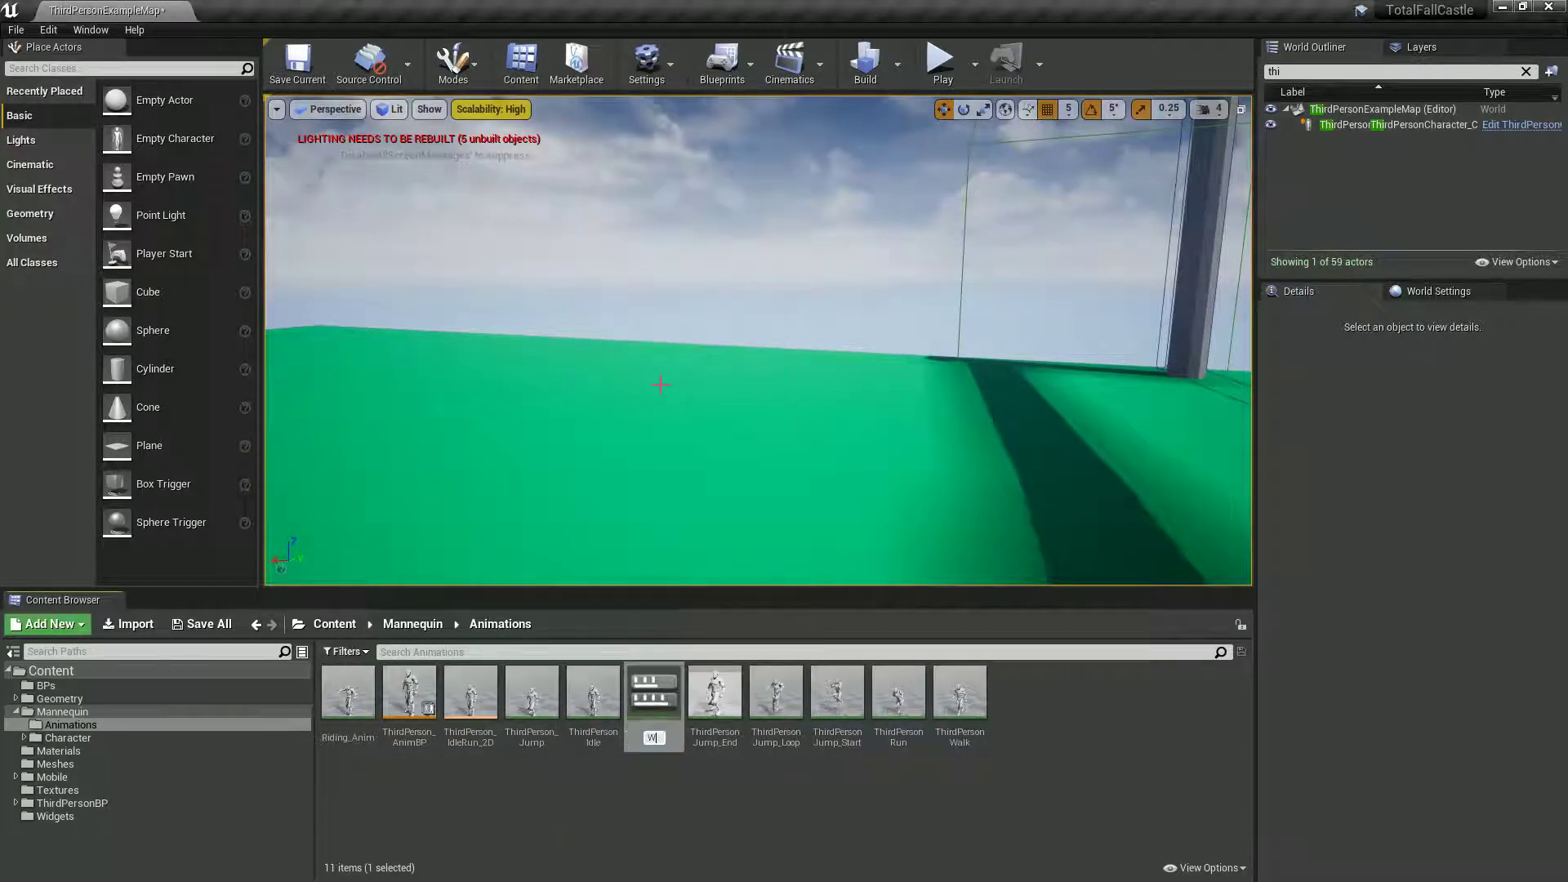
key(Return)
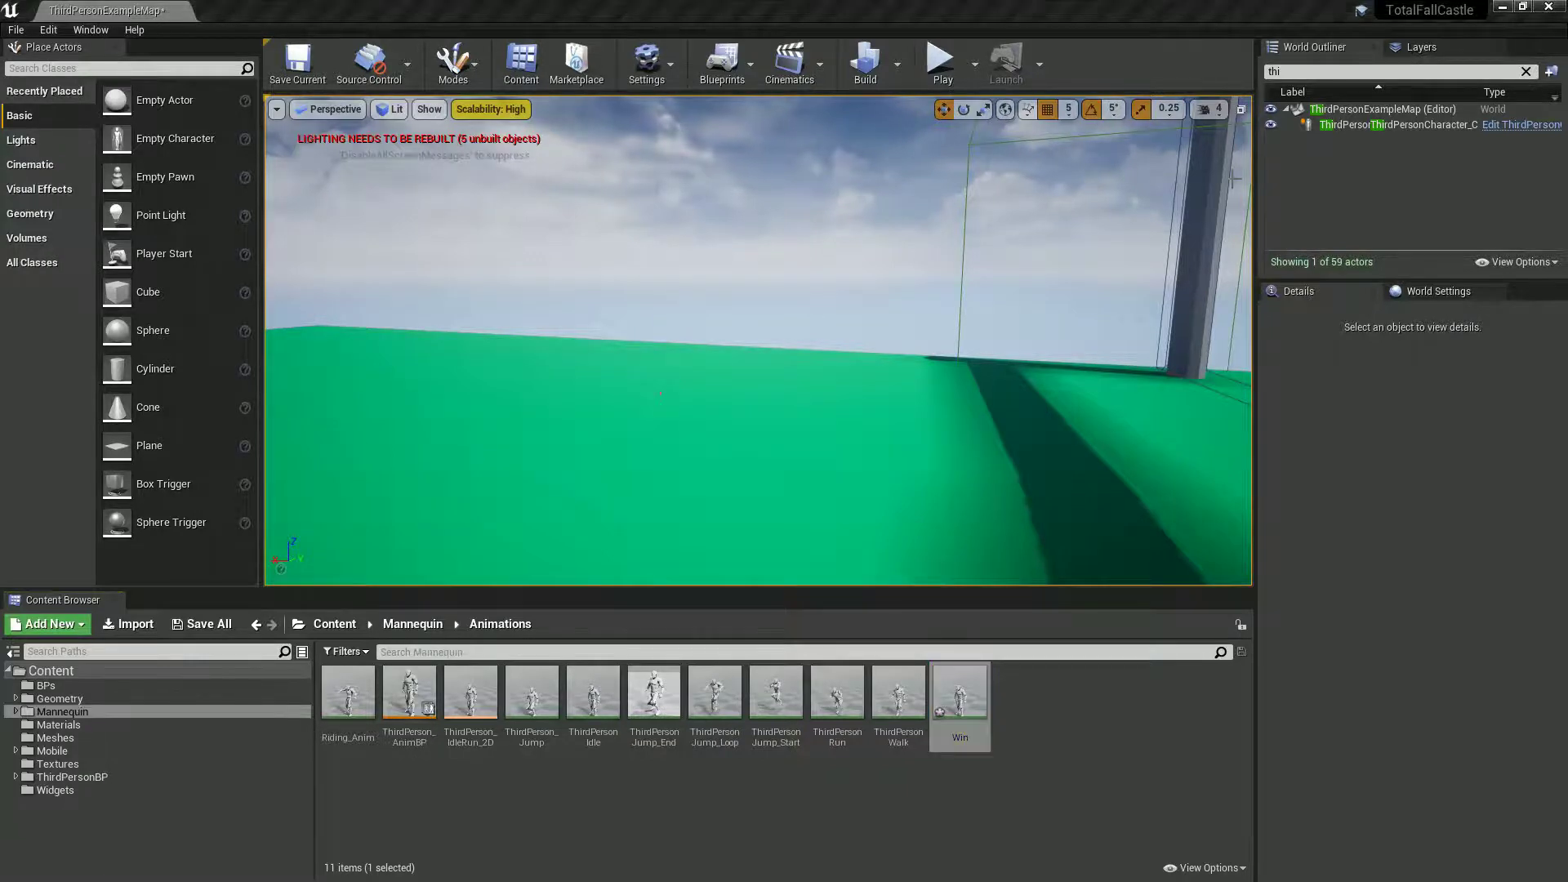
drag(1159, 2, 1003, 0)
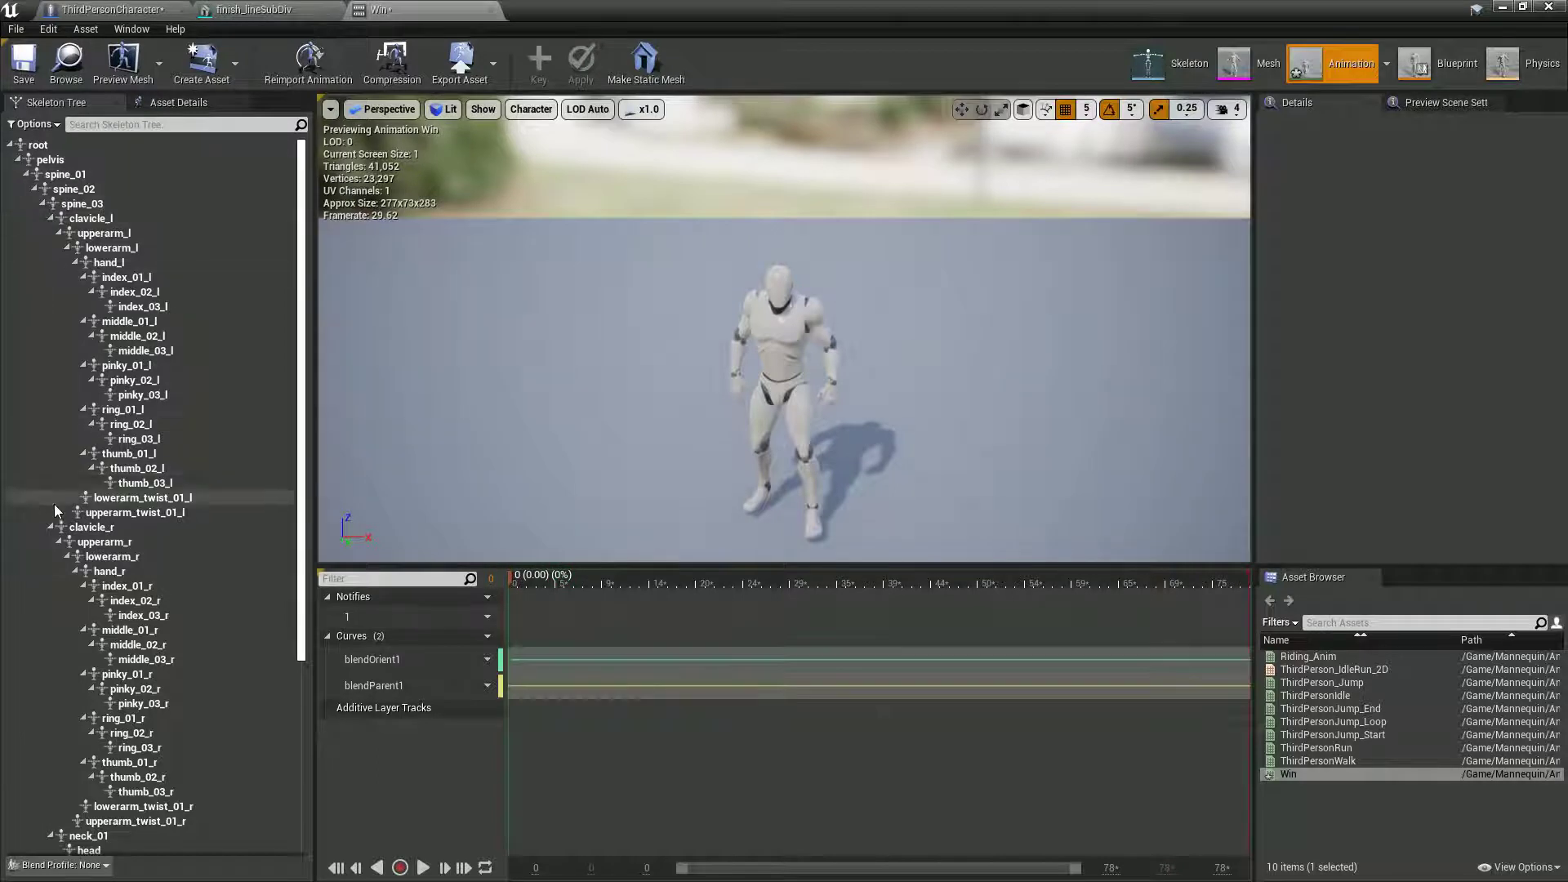
Rotate the clavicle_r bone at frame 0 so the right arm is raised, and key the pose
click(92, 527)
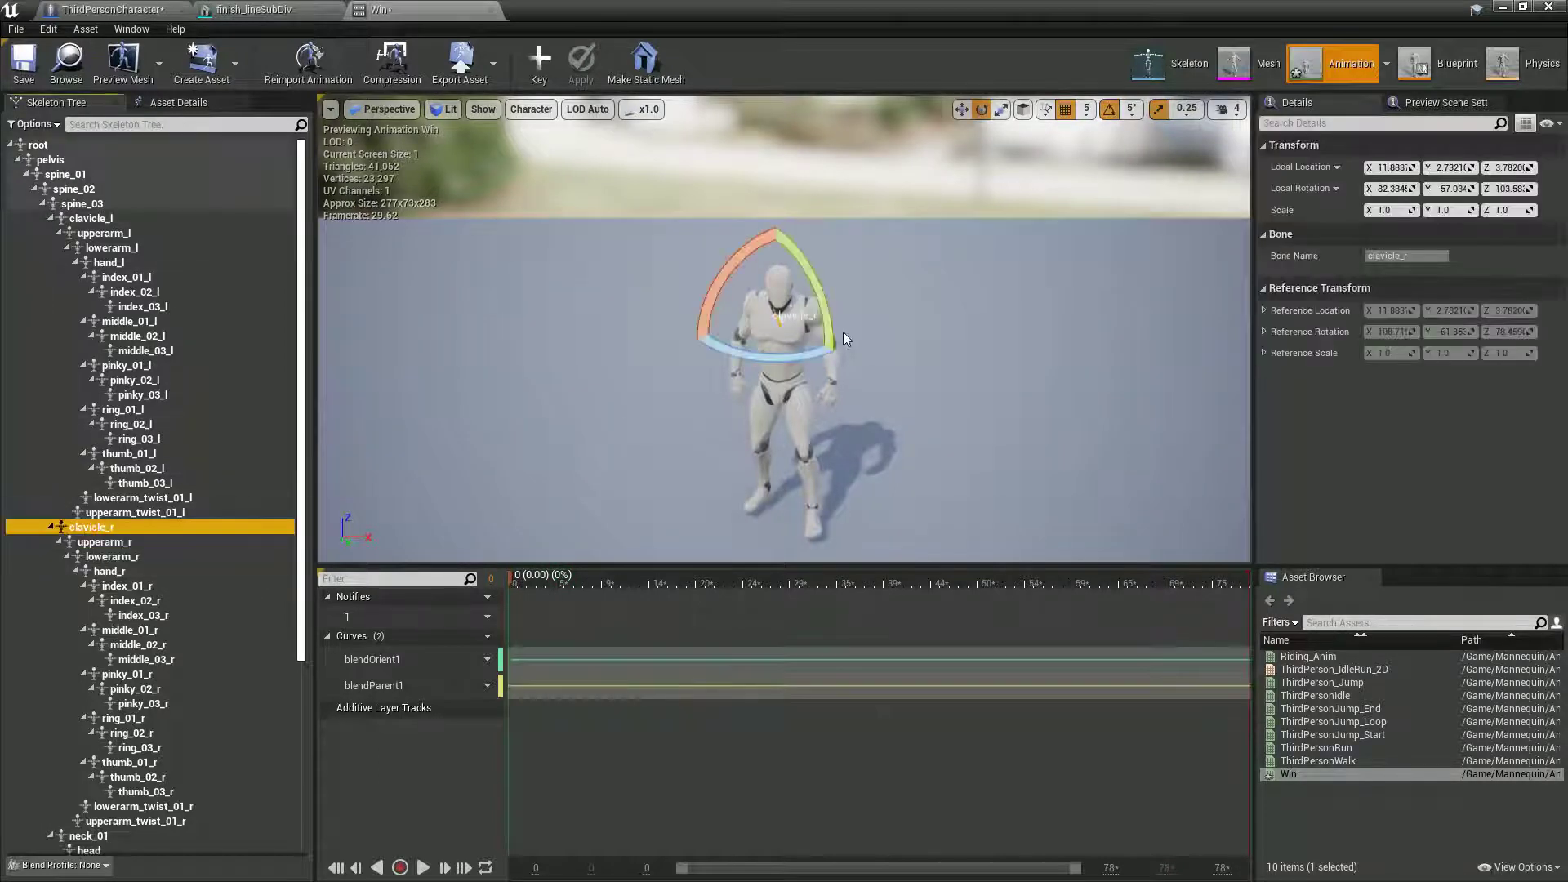
click(539, 61)
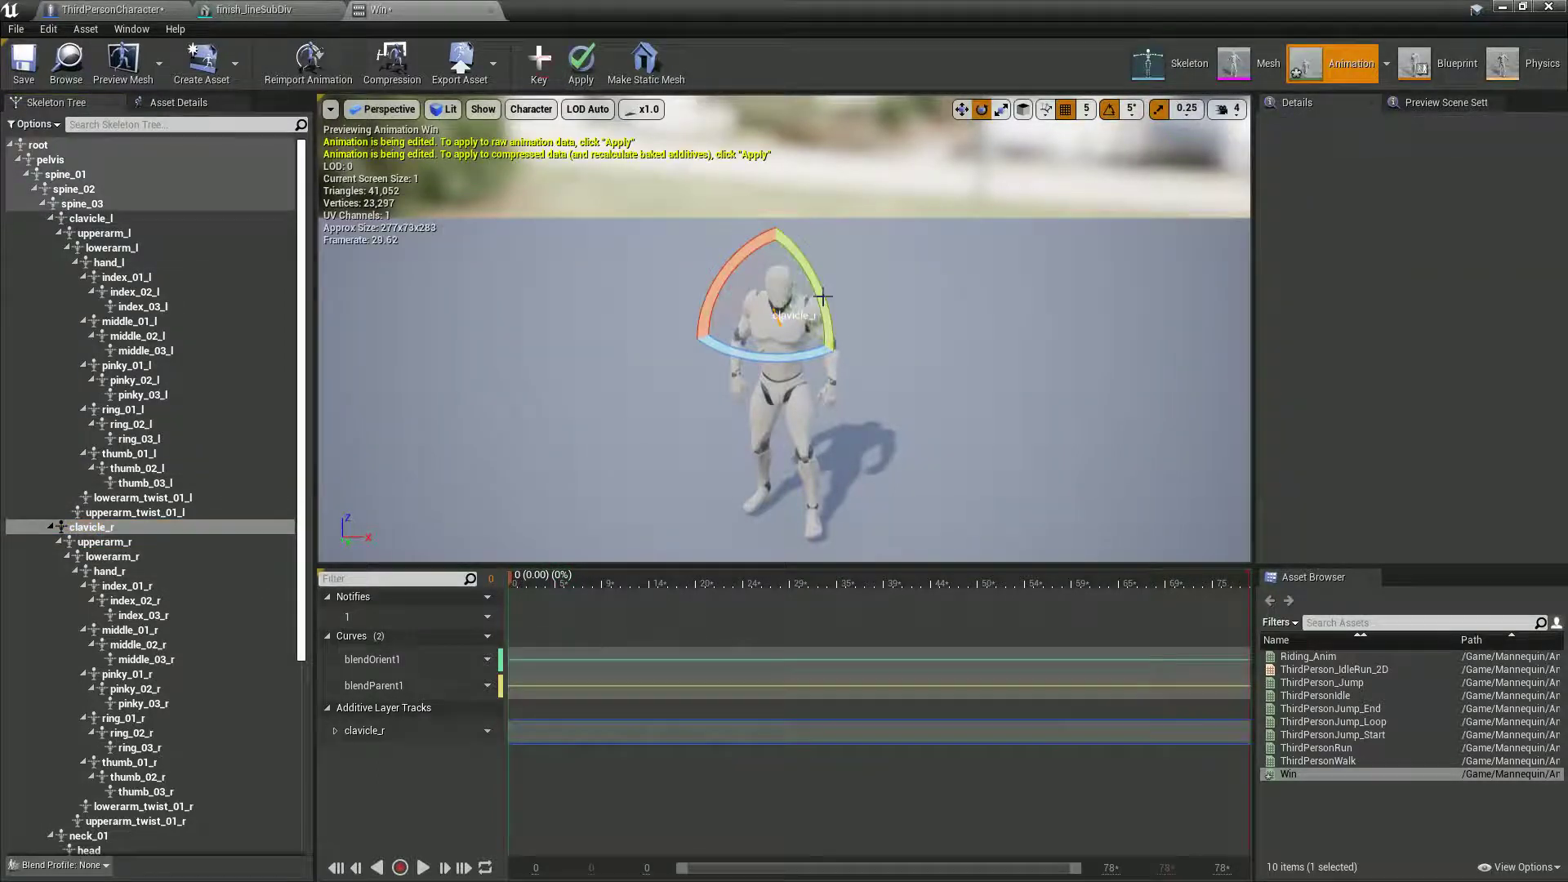
drag(820, 300, 411, 348)
drag(824, 250, 935, 317)
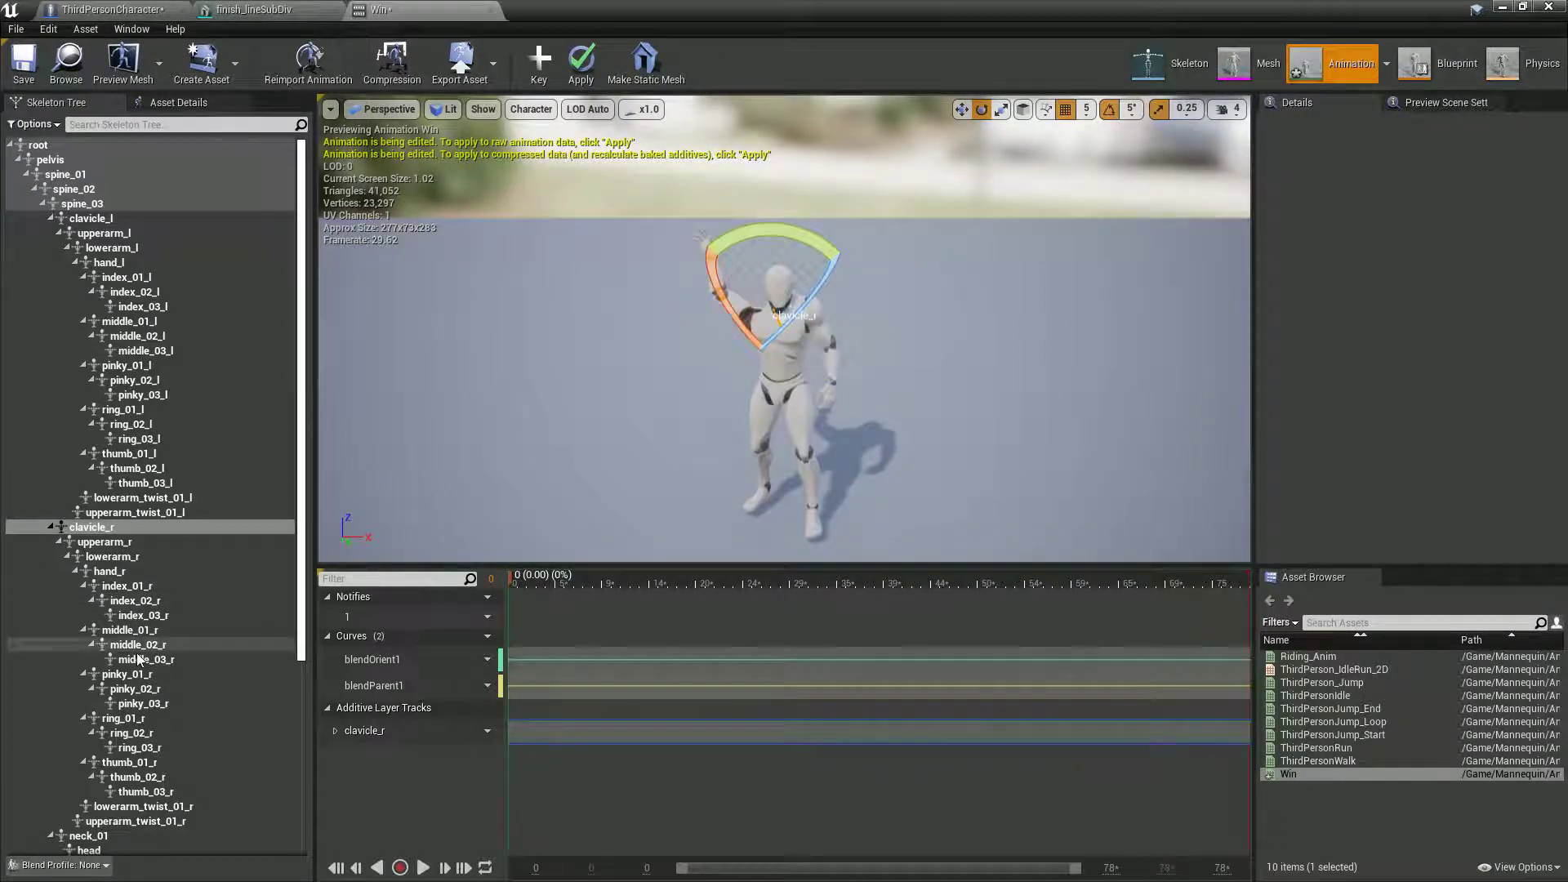
click(134, 543)
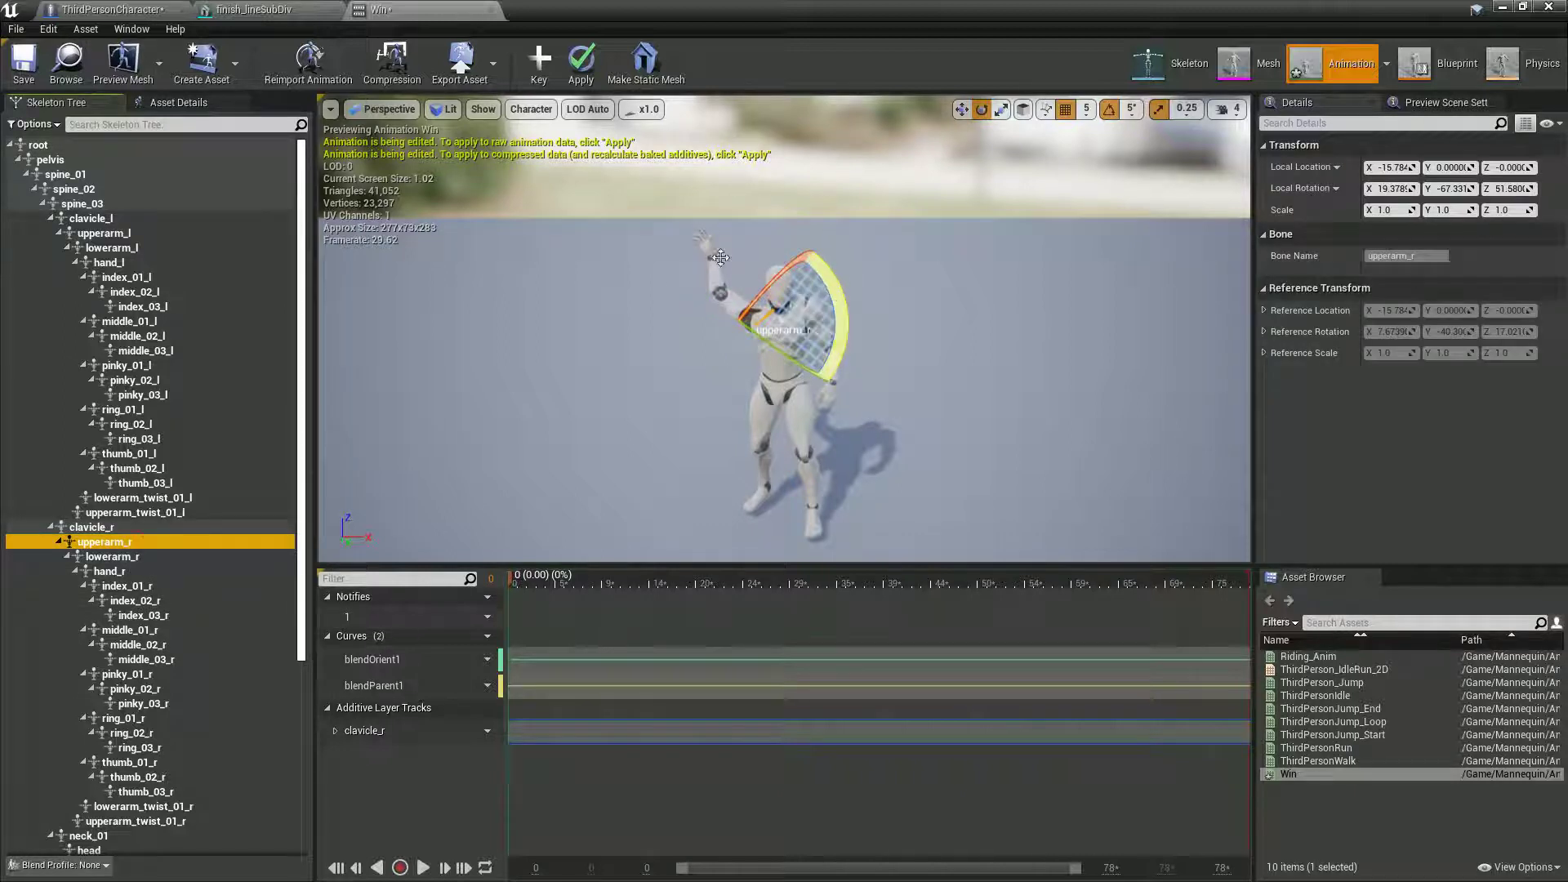
click(154, 527)
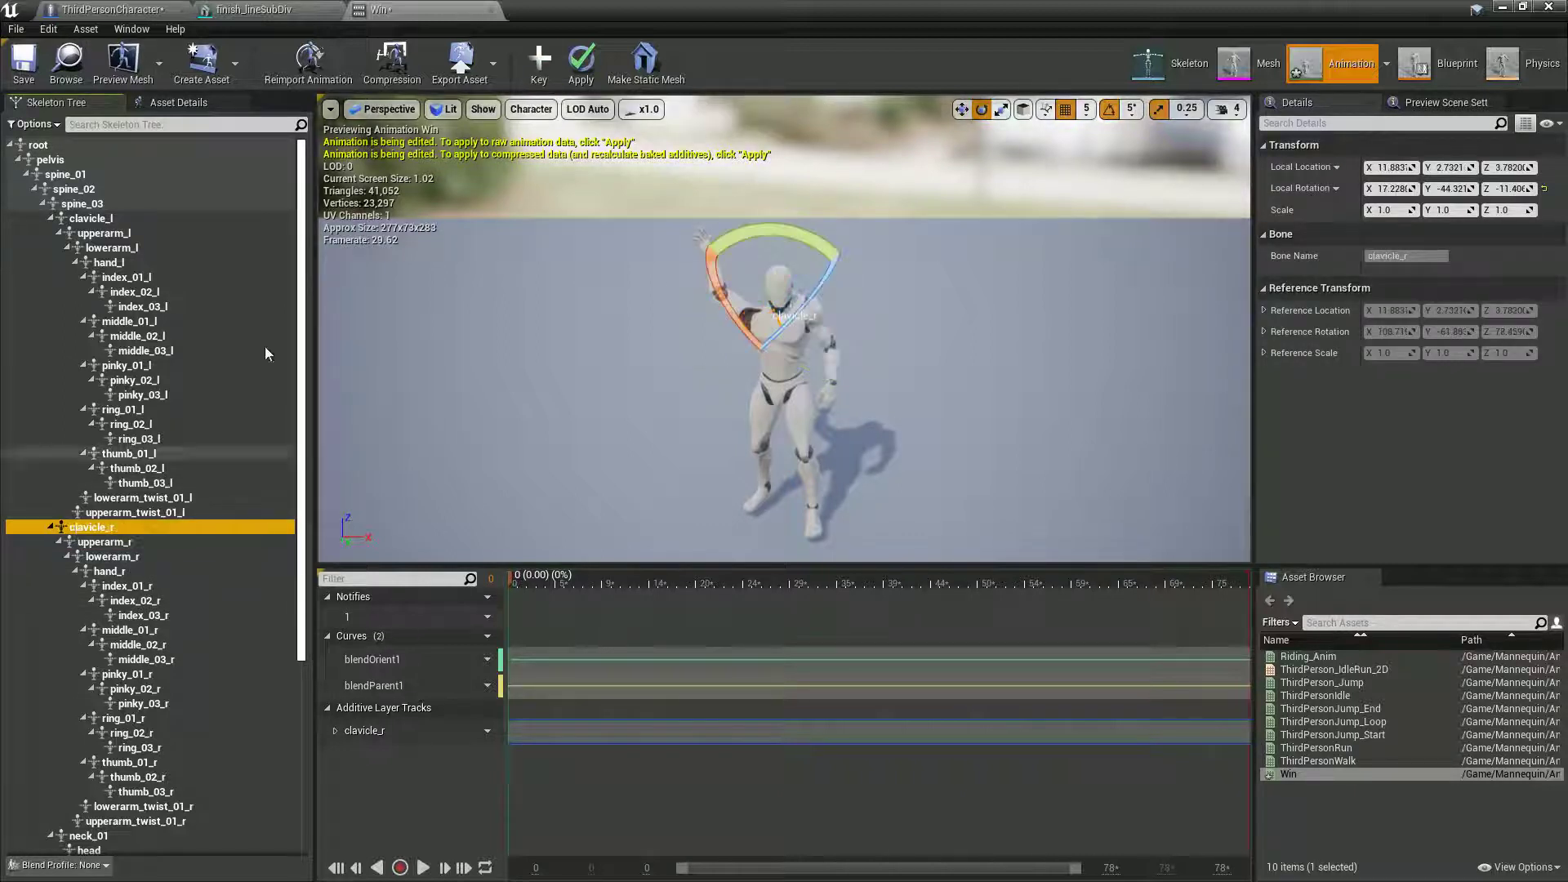
click(539, 61)
Rotate the upperarm_r and lowerarm_r bones at frame 0 to bring the raised arm closer to the head, keying each bone
click(158, 542)
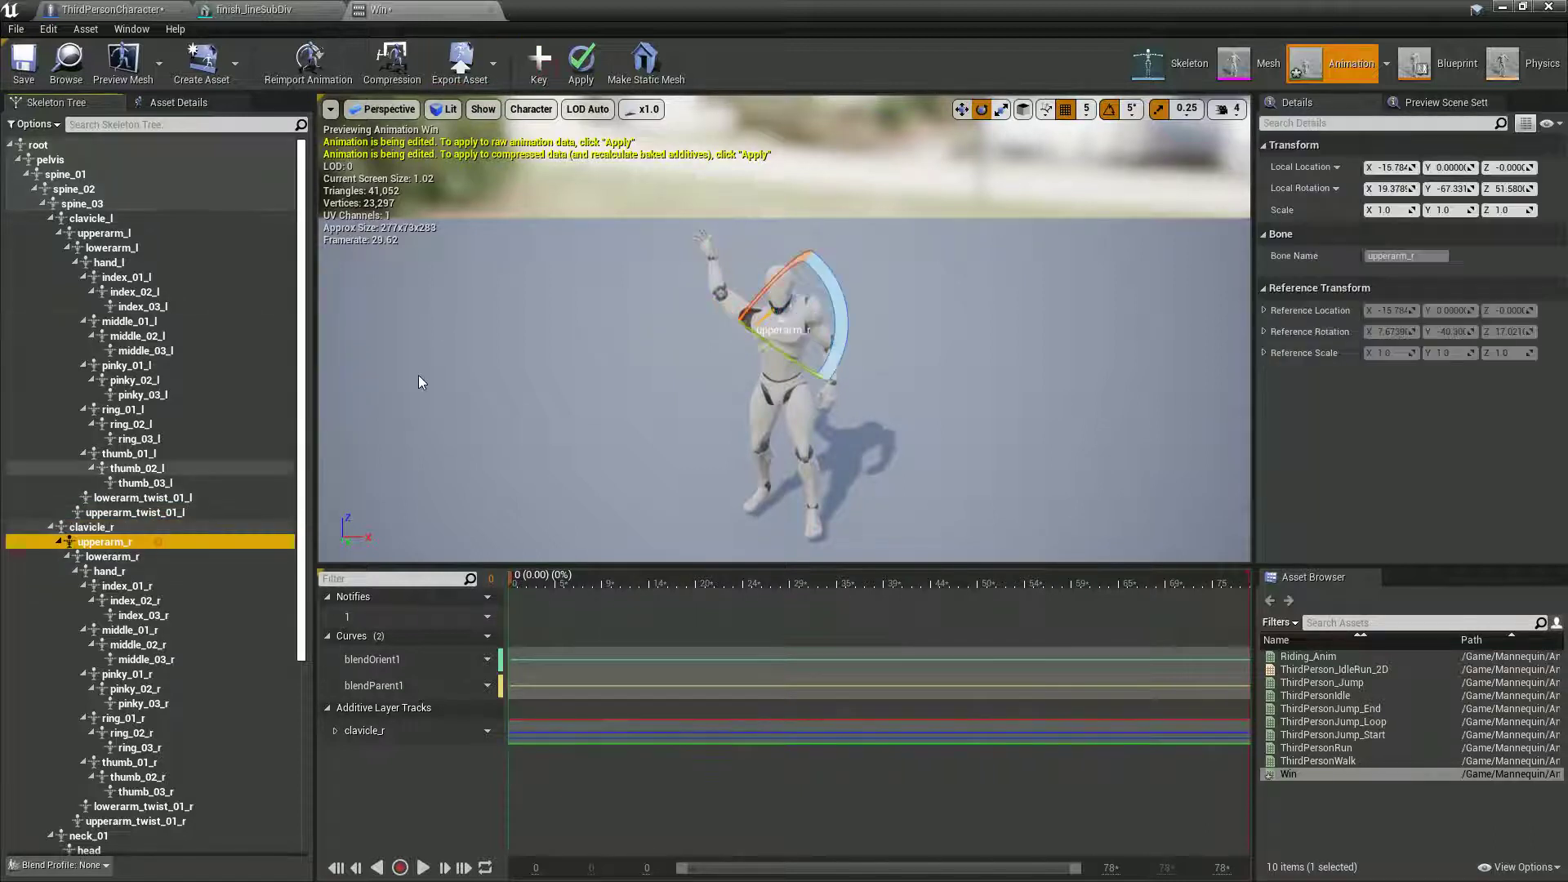
drag(841, 306, 849, 344)
click(539, 61)
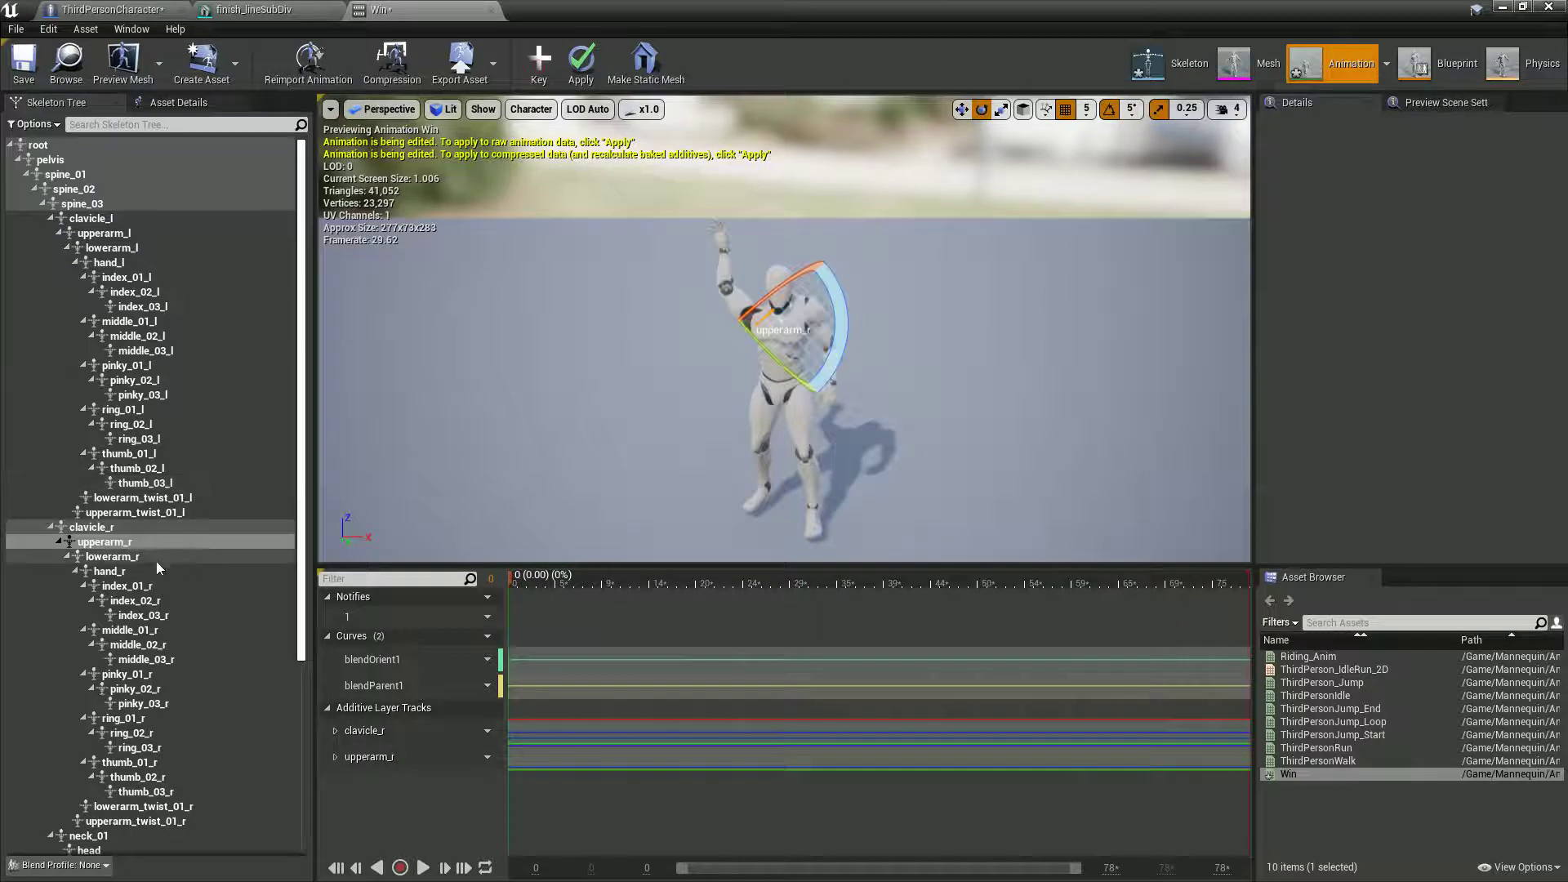
click(112, 556)
drag(803, 327, 772, 408)
click(540, 61)
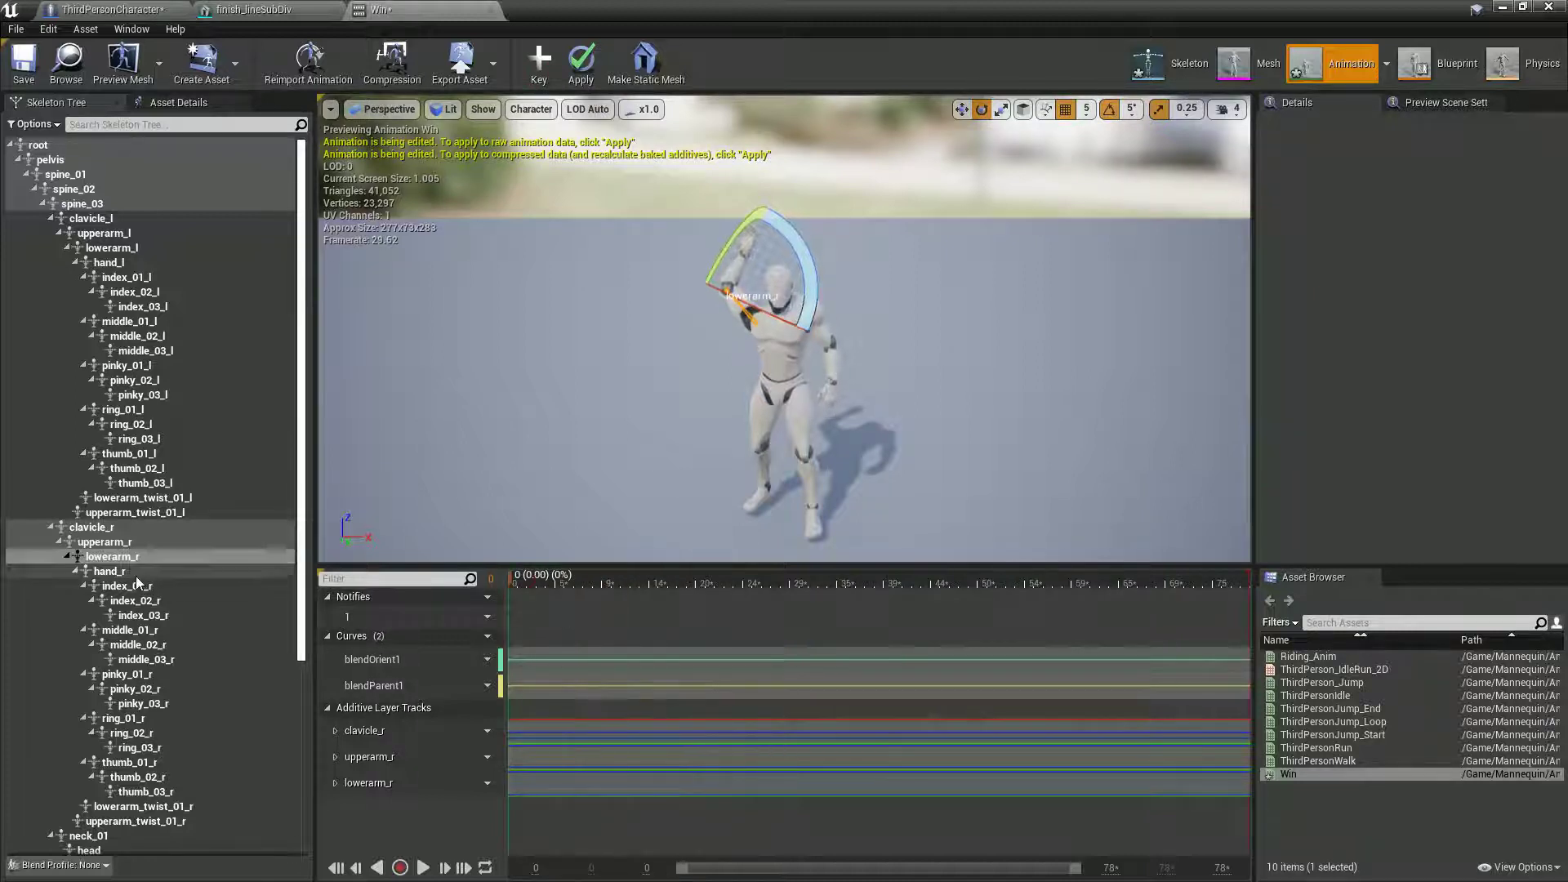
Copy the local rotation of the lowerarm_r bone at frame 0
click(112, 557)
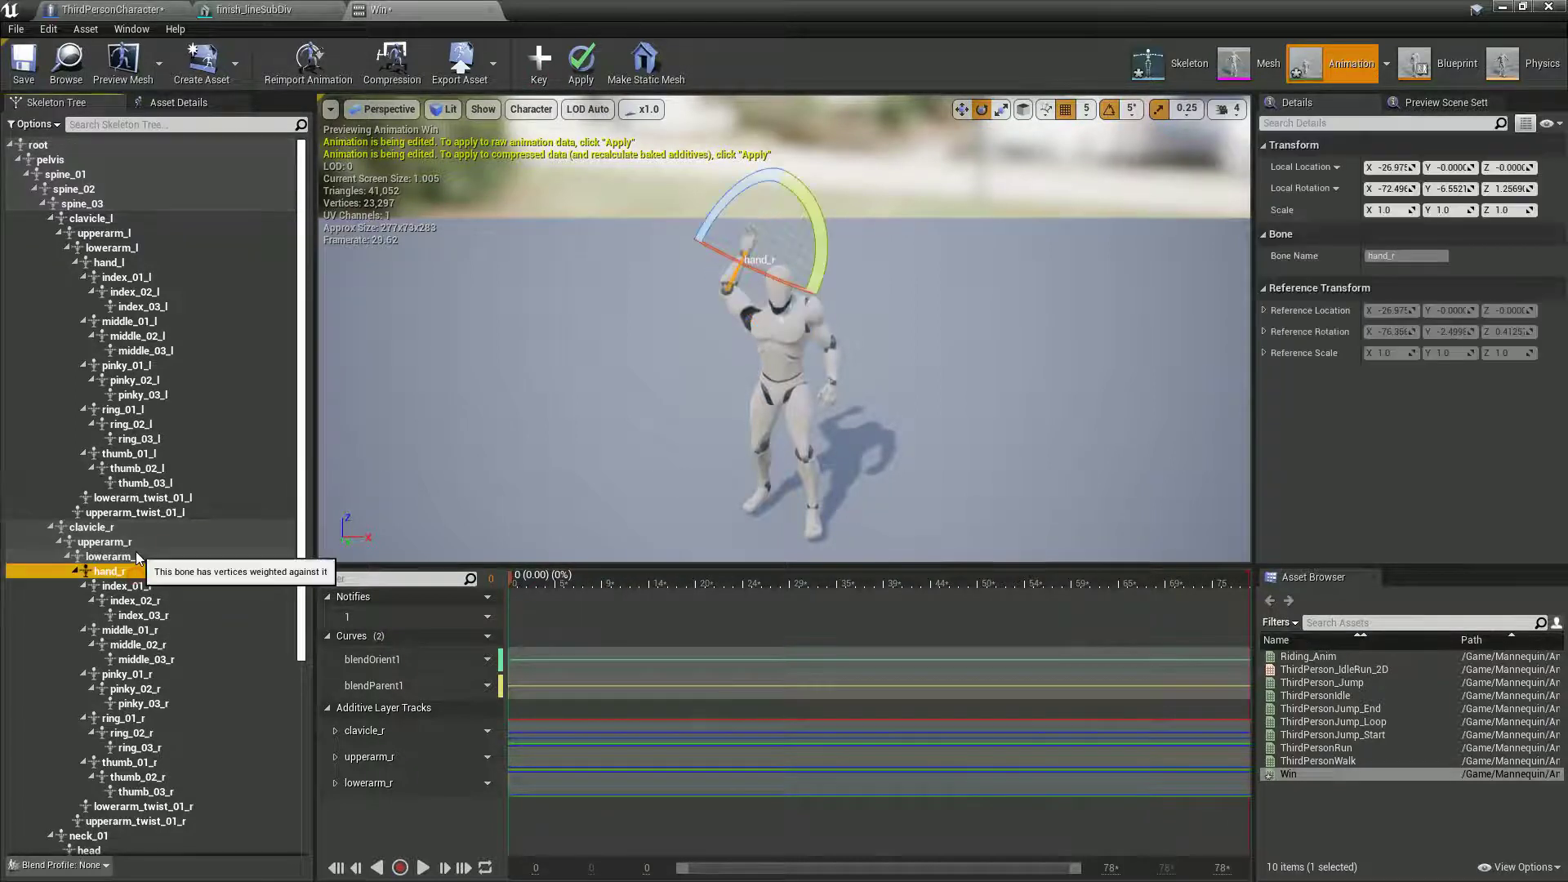
right_click(1368, 190)
click(1389, 201)
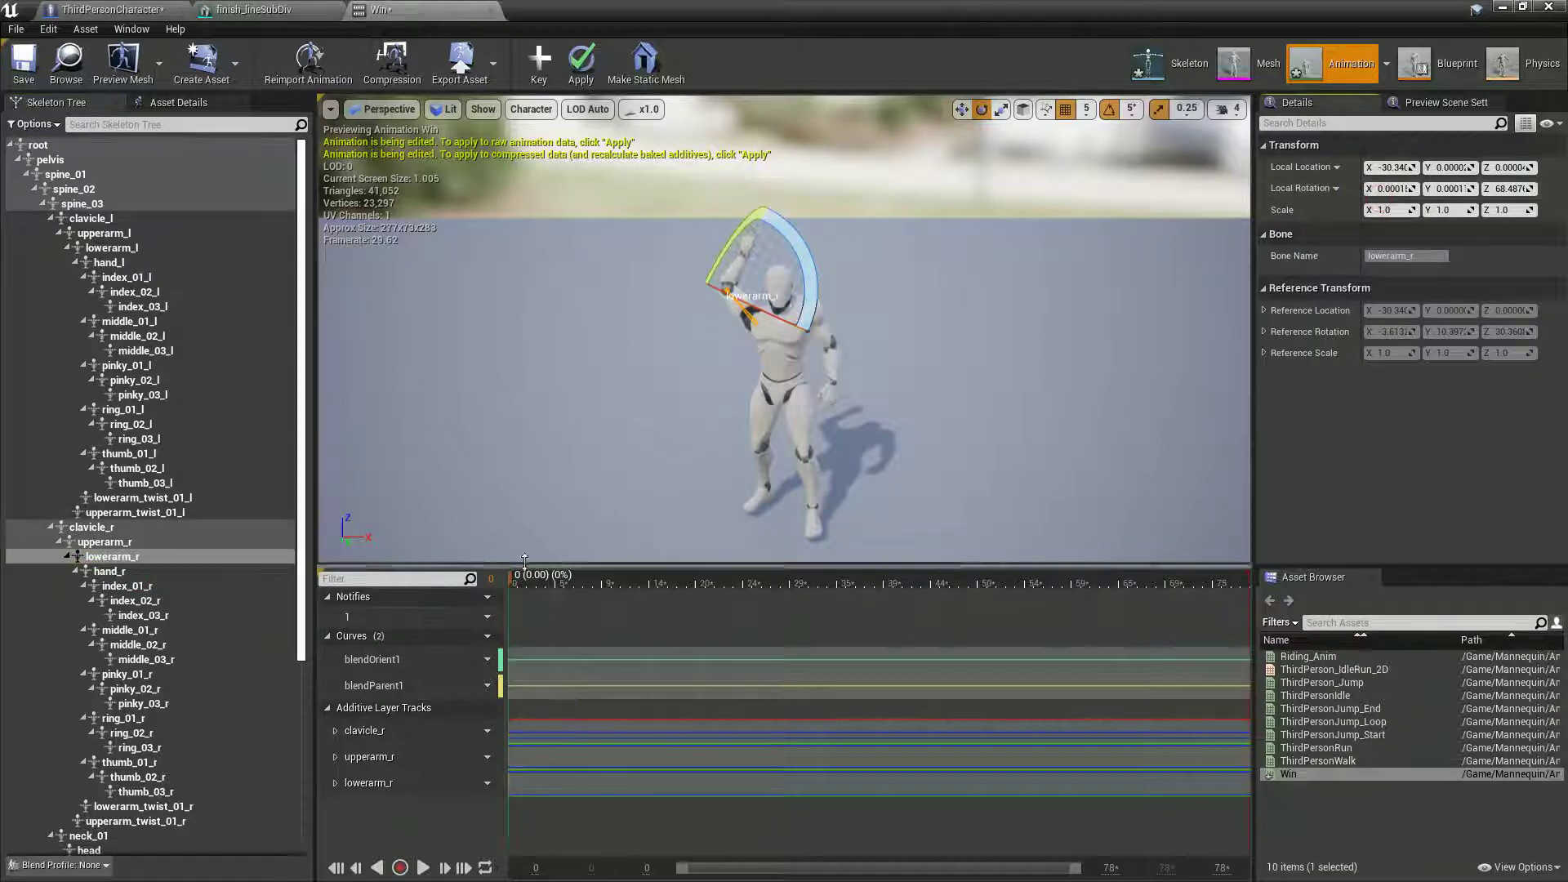
click(753, 579)
mouse_move(753, 579)
mouse_down()
mouse_move(459, 546)
mouse_move(766, 560)
mouse_up()
drag(758, 377, 871, 494)
drag(835, 583, 976, 582)
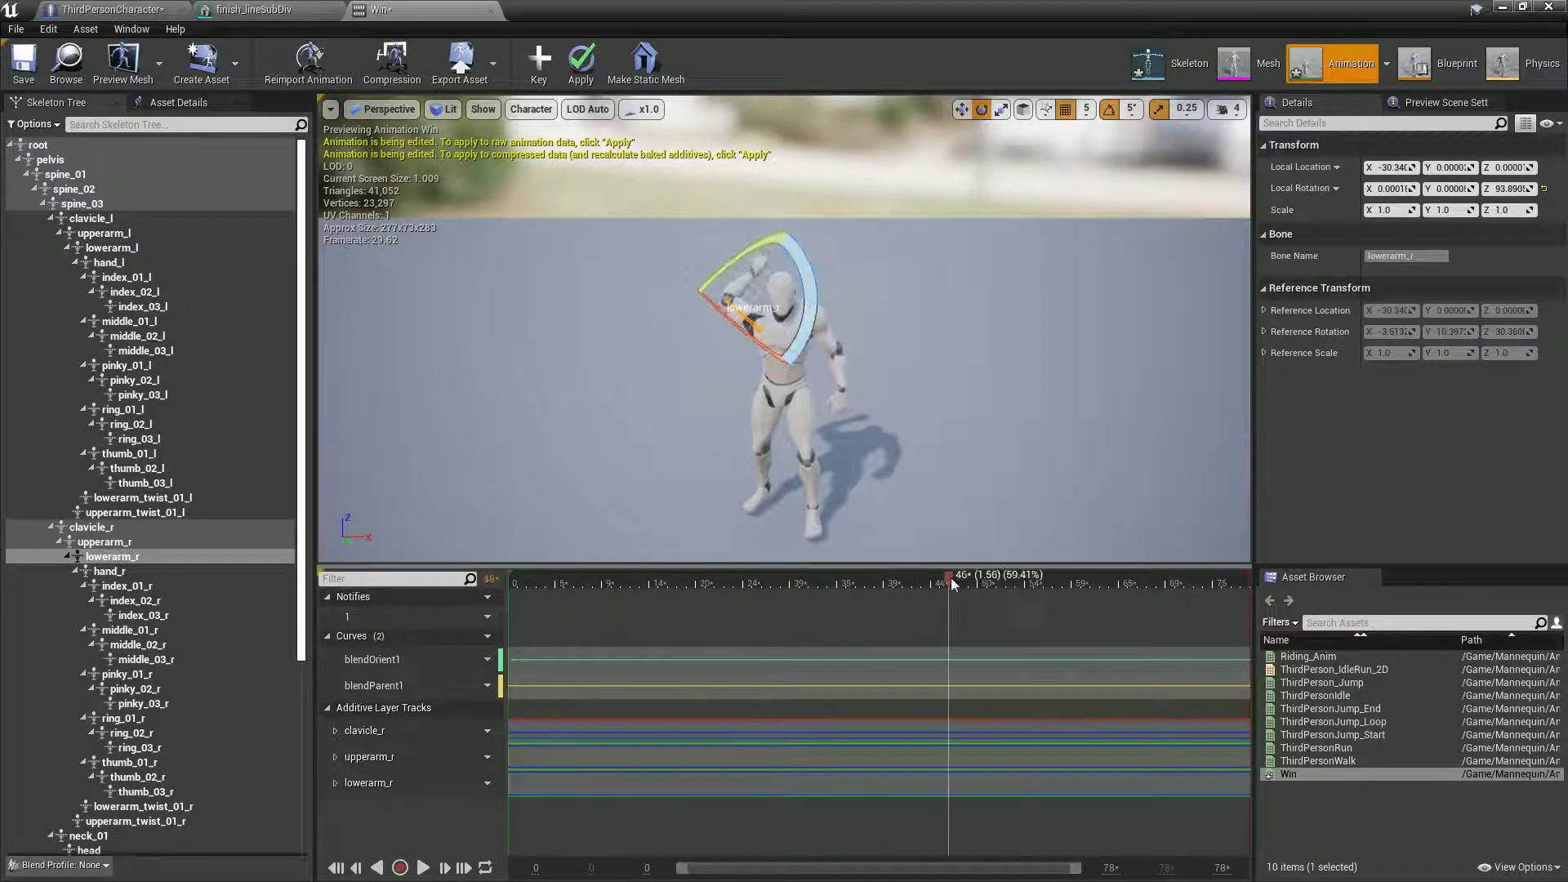
drag(805, 323, 682, 153)
drag(976, 582, 1141, 596)
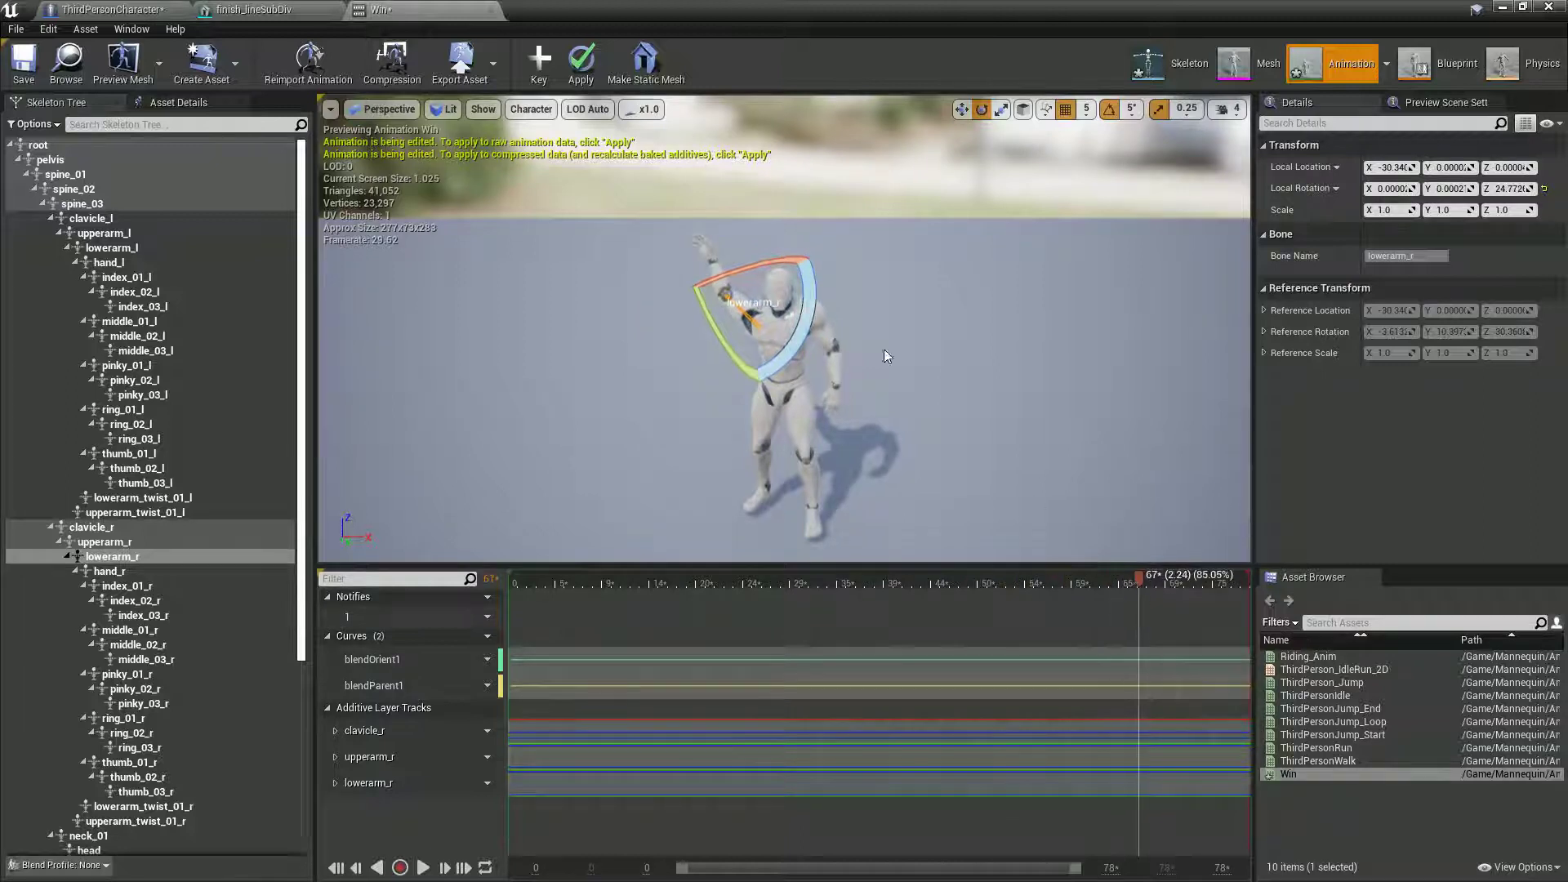
drag(808, 313, 784, 474)
Swing lowerarm_r away from the head at frame 18 and back towards it at frame 32, keying each pose
drag(618, 584, 682, 589)
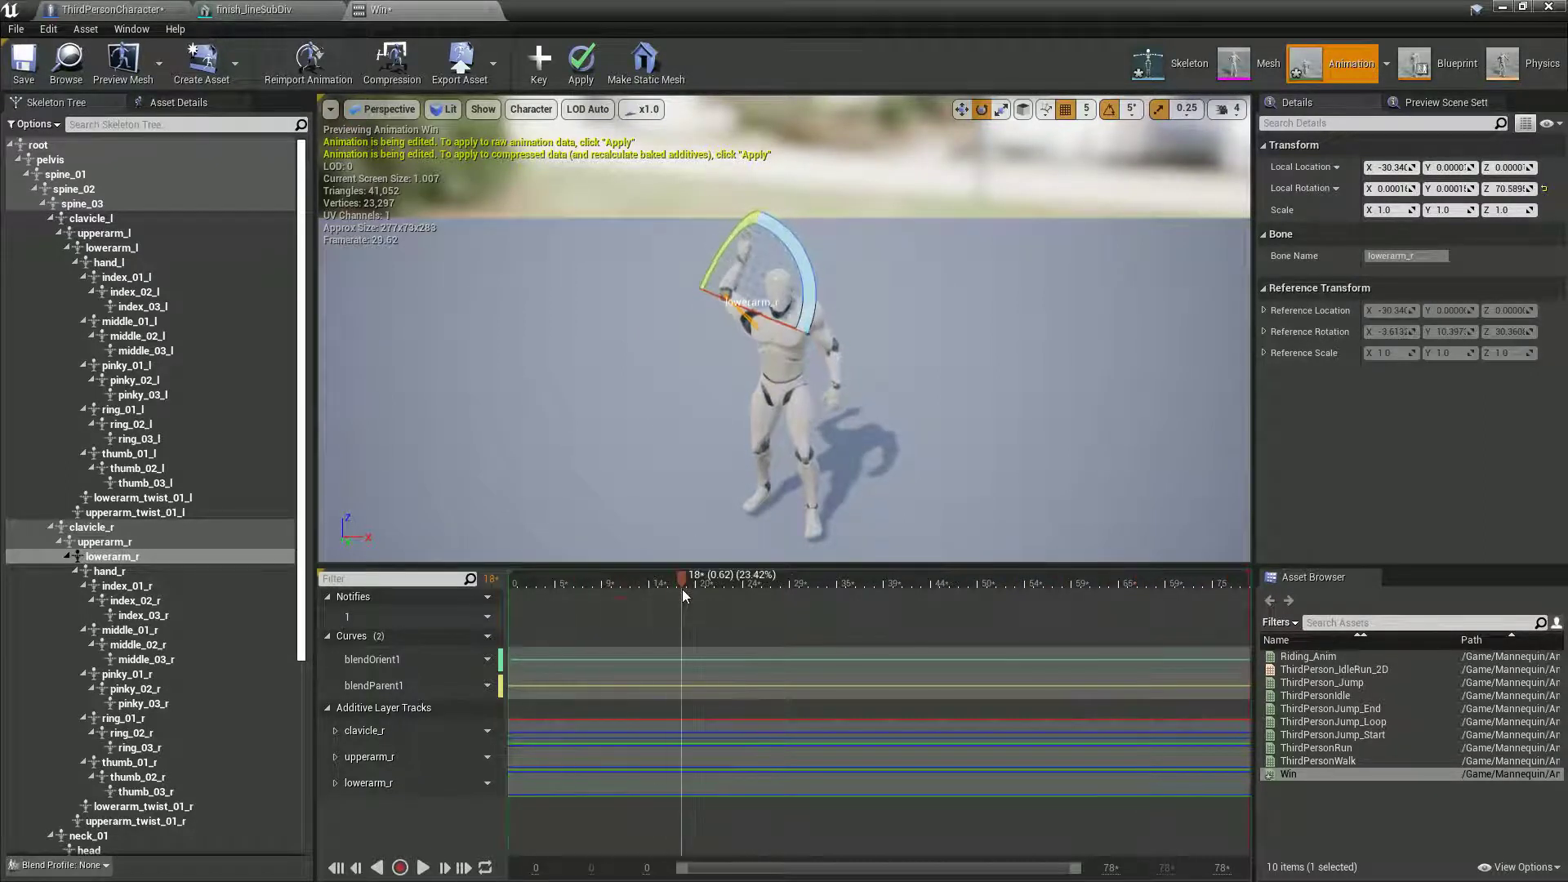
drag(821, 289, 800, 204)
click(549, 55)
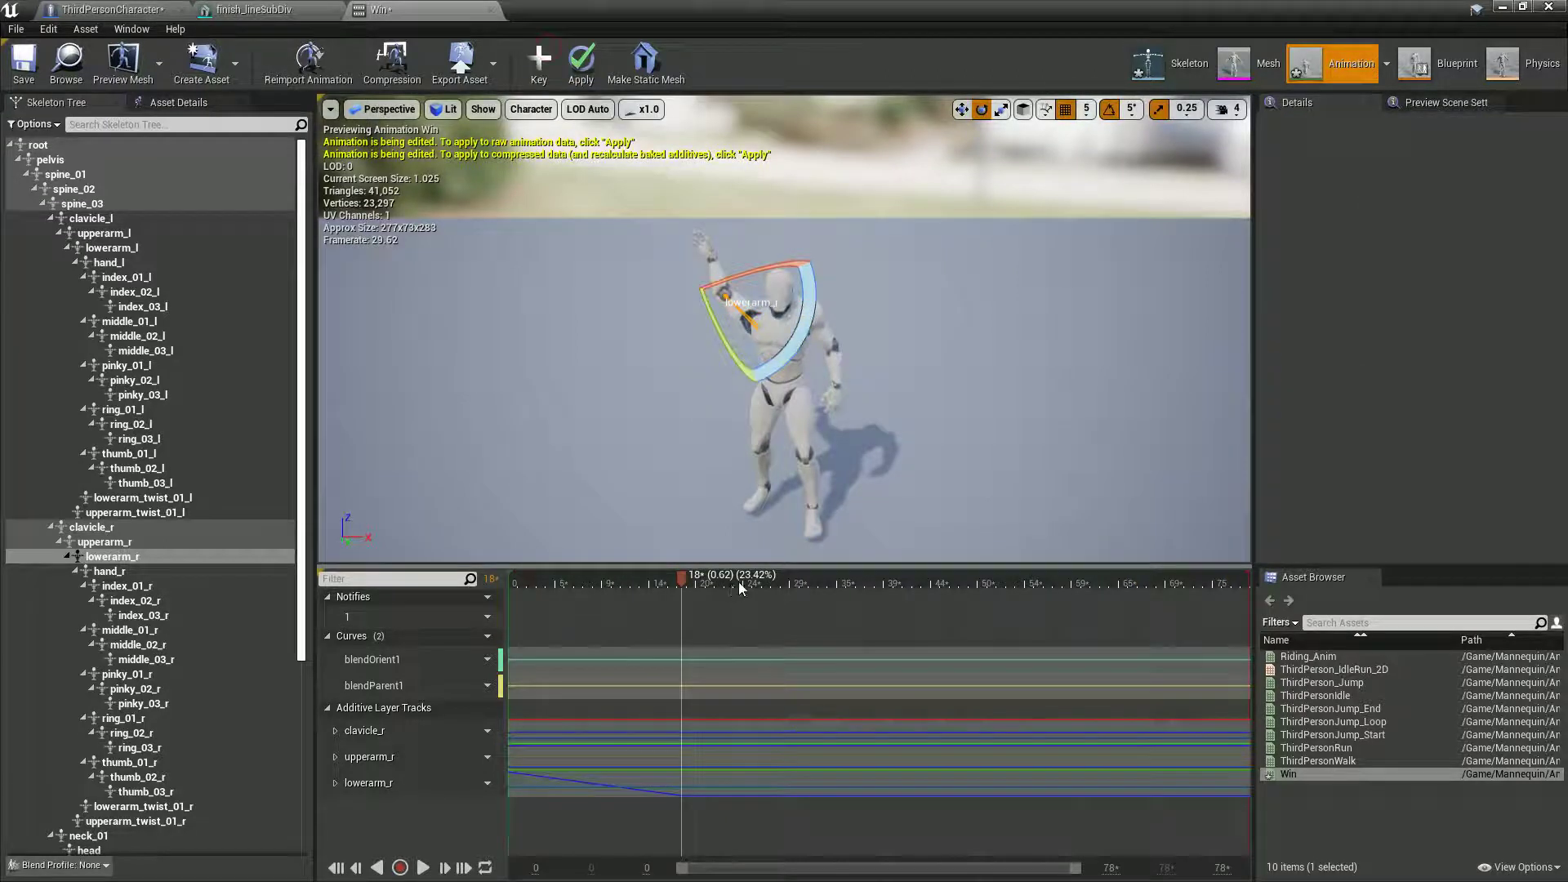
drag(741, 586, 812, 585)
drag(816, 304, 768, 384)
click(540, 59)
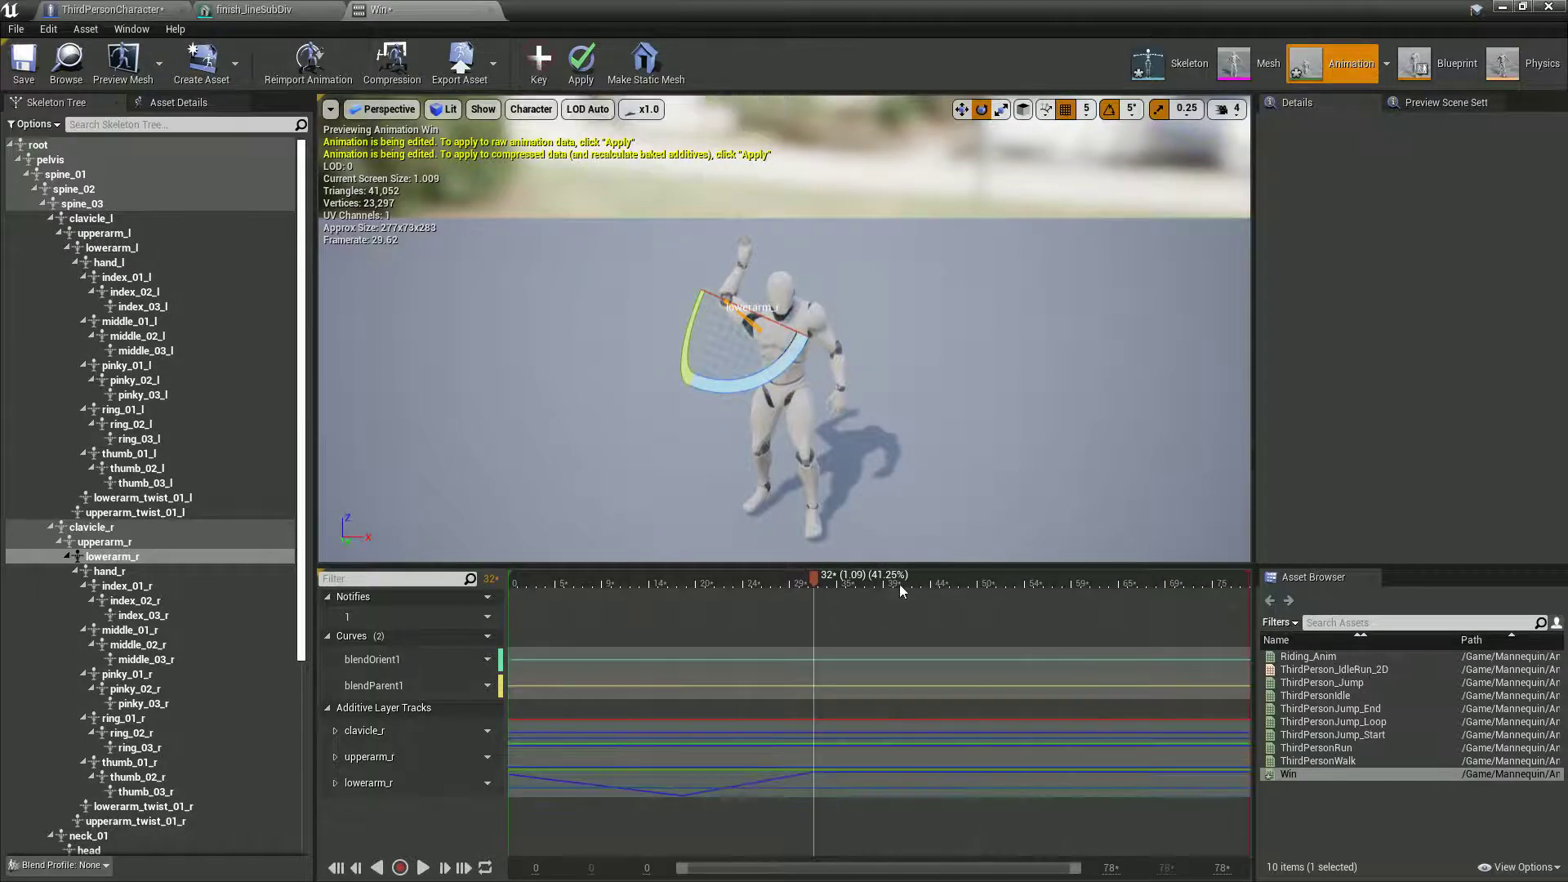
Continue the wave by swinging lowerarm_r outward at frame 49 and inward at frame 69, keying each pose
drag(899, 584, 977, 584)
drag(804, 289, 784, 351)
click(539, 58)
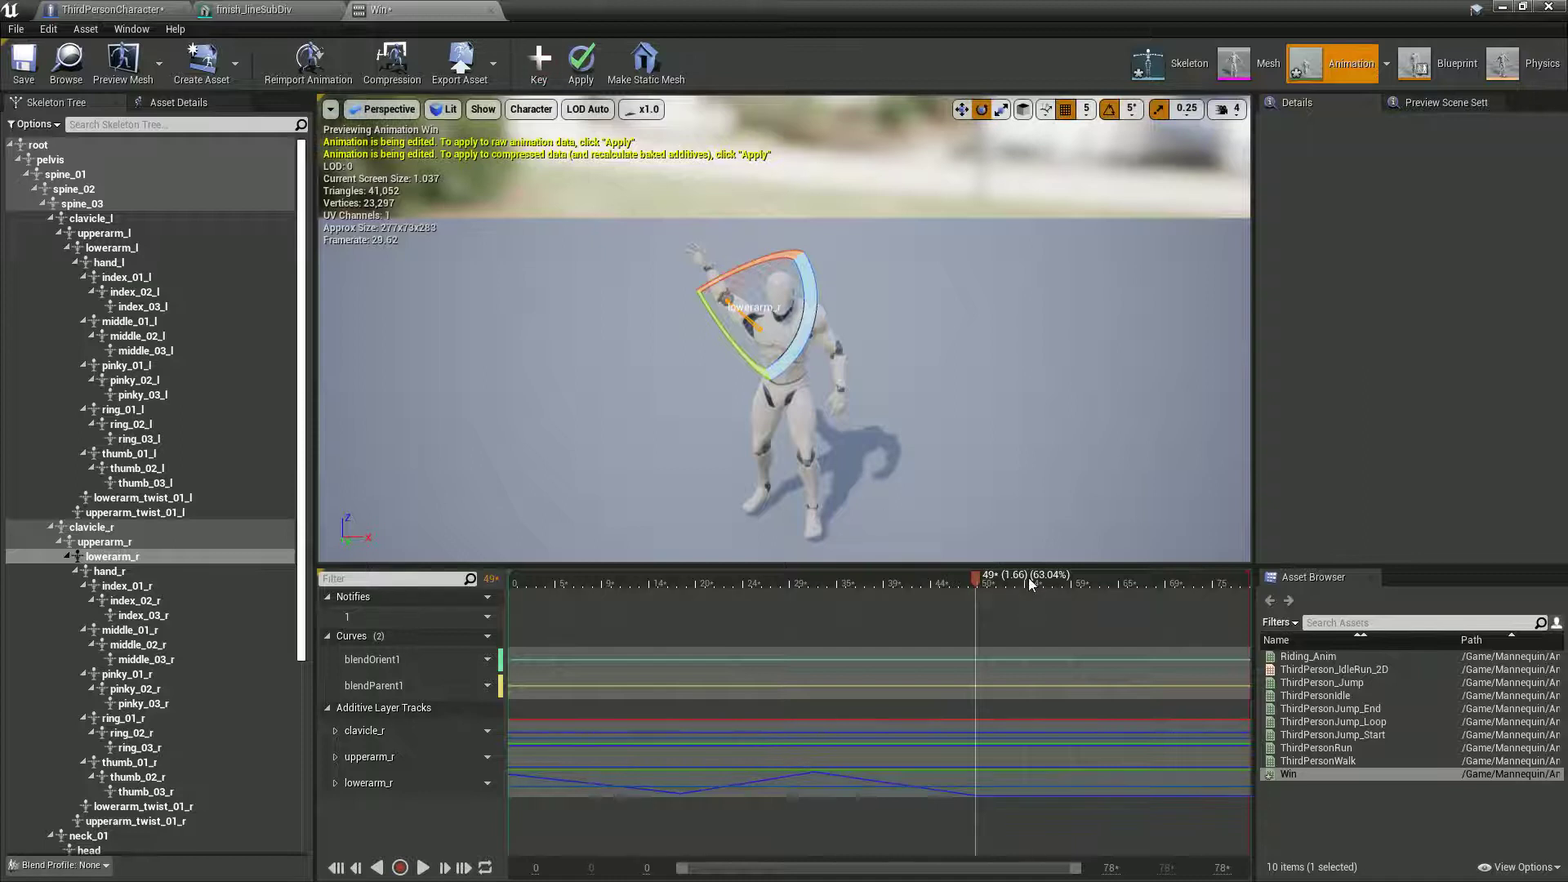
click(1143, 585)
drag(816, 309, 808, 352)
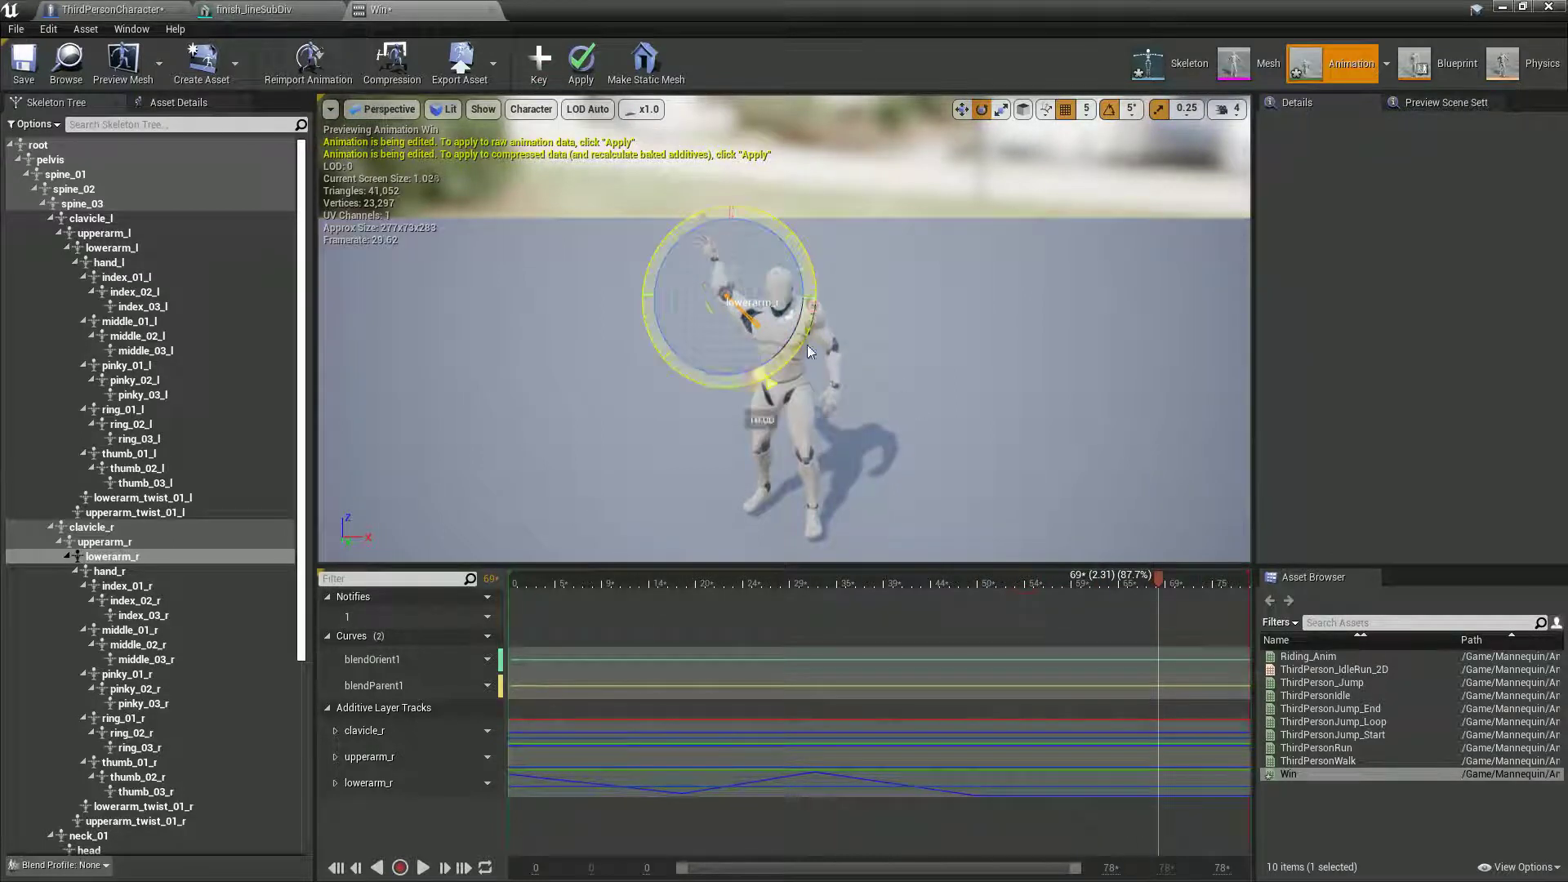
drag(796, 484, 799, 490)
click(539, 59)
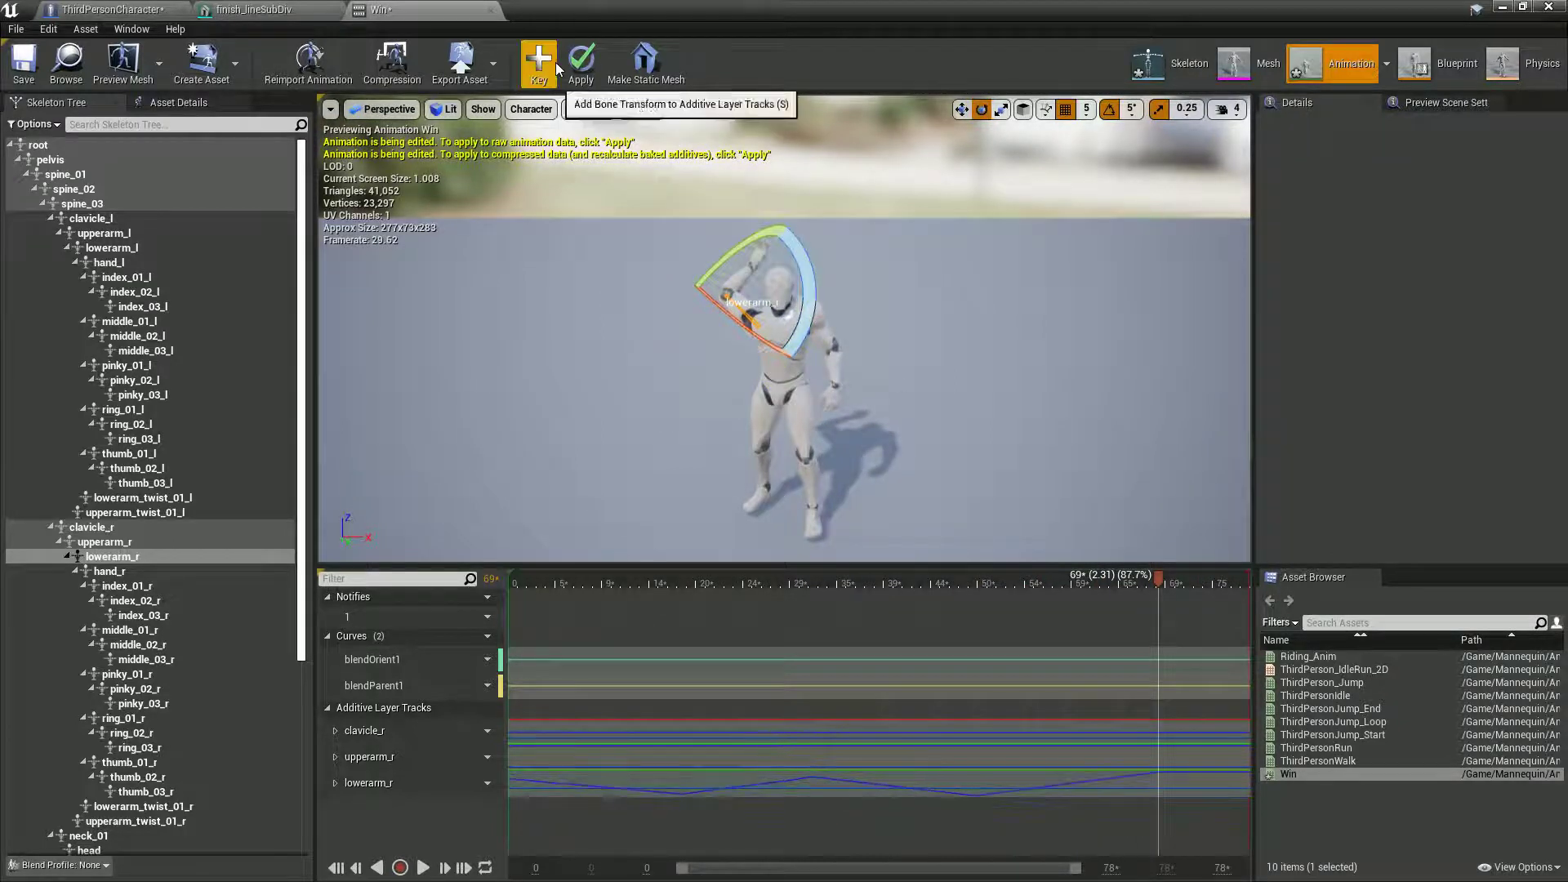
Paste the copied local rotation onto lowerarm_r at the last frame, 78, and return the timeline to frame 0
drag(1160, 582, 1275, 579)
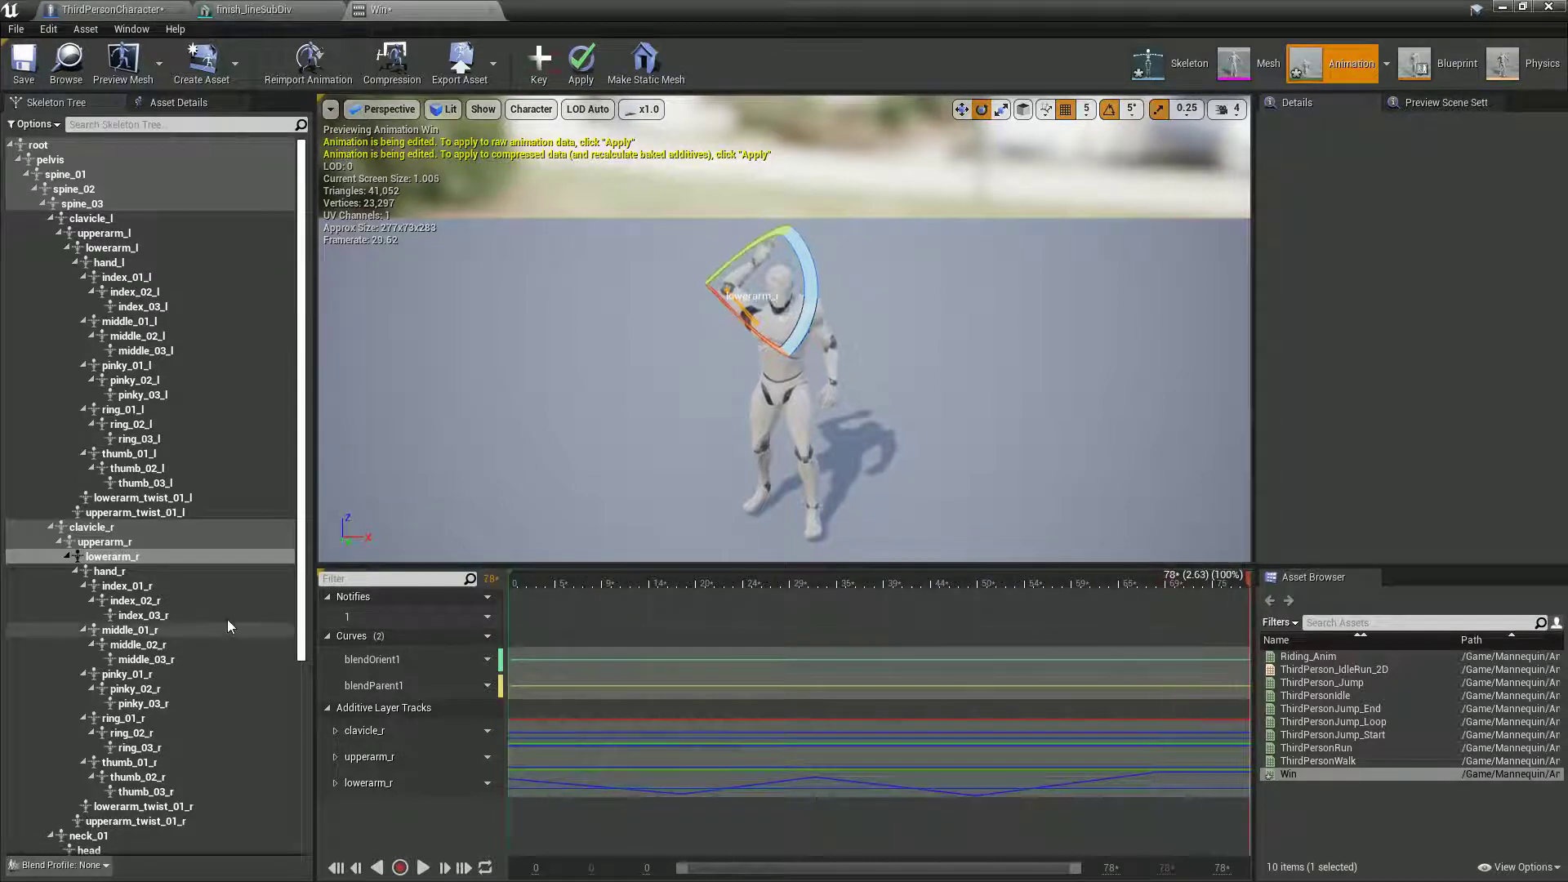
click(188, 561)
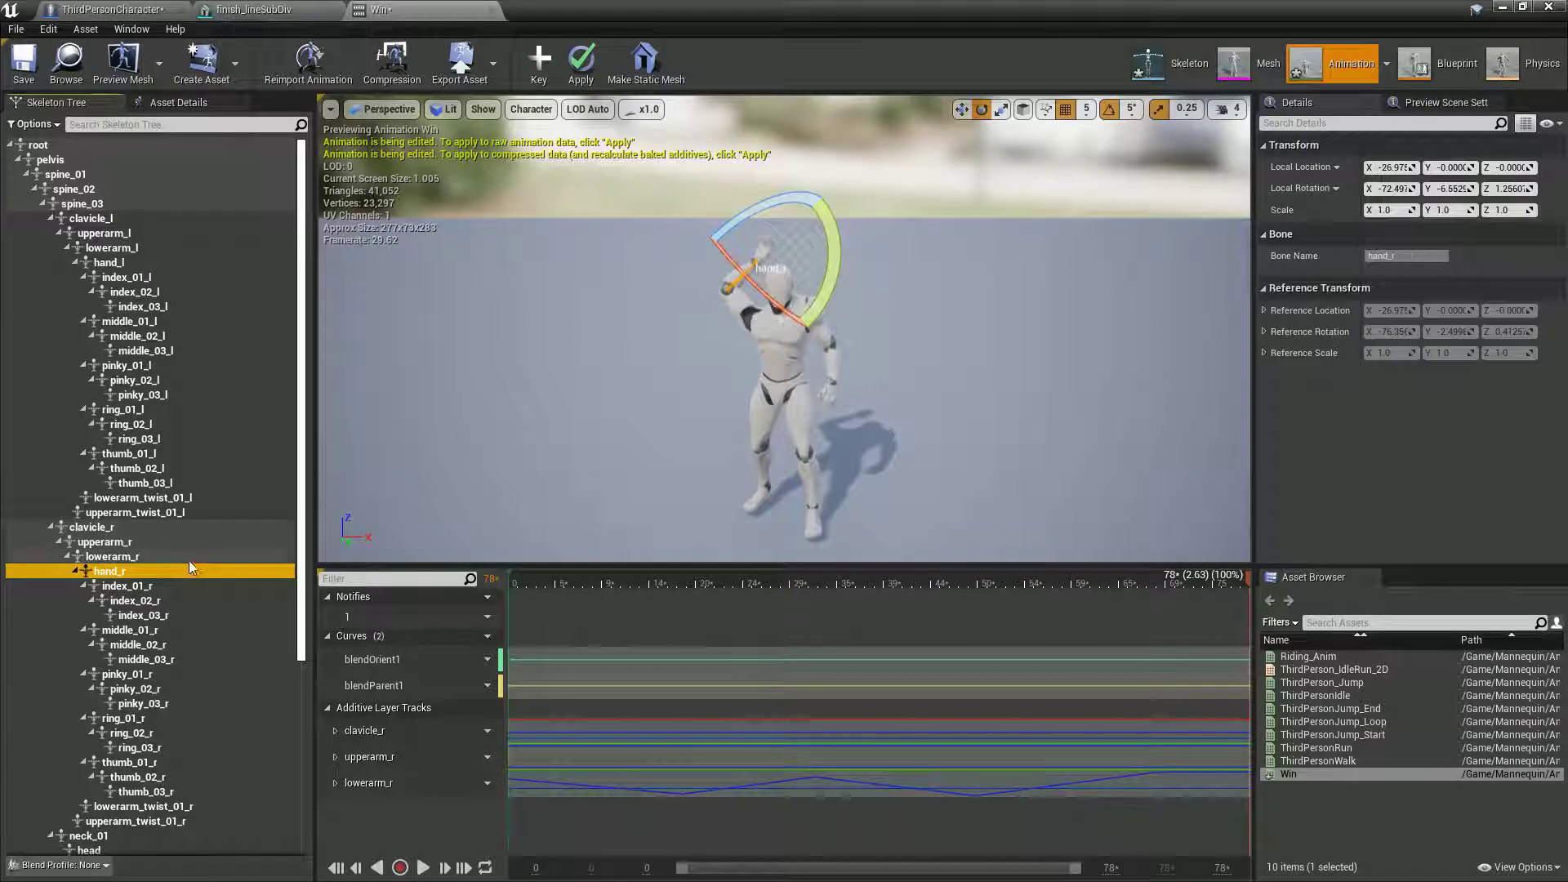
right_click(1355, 187)
click(1367, 216)
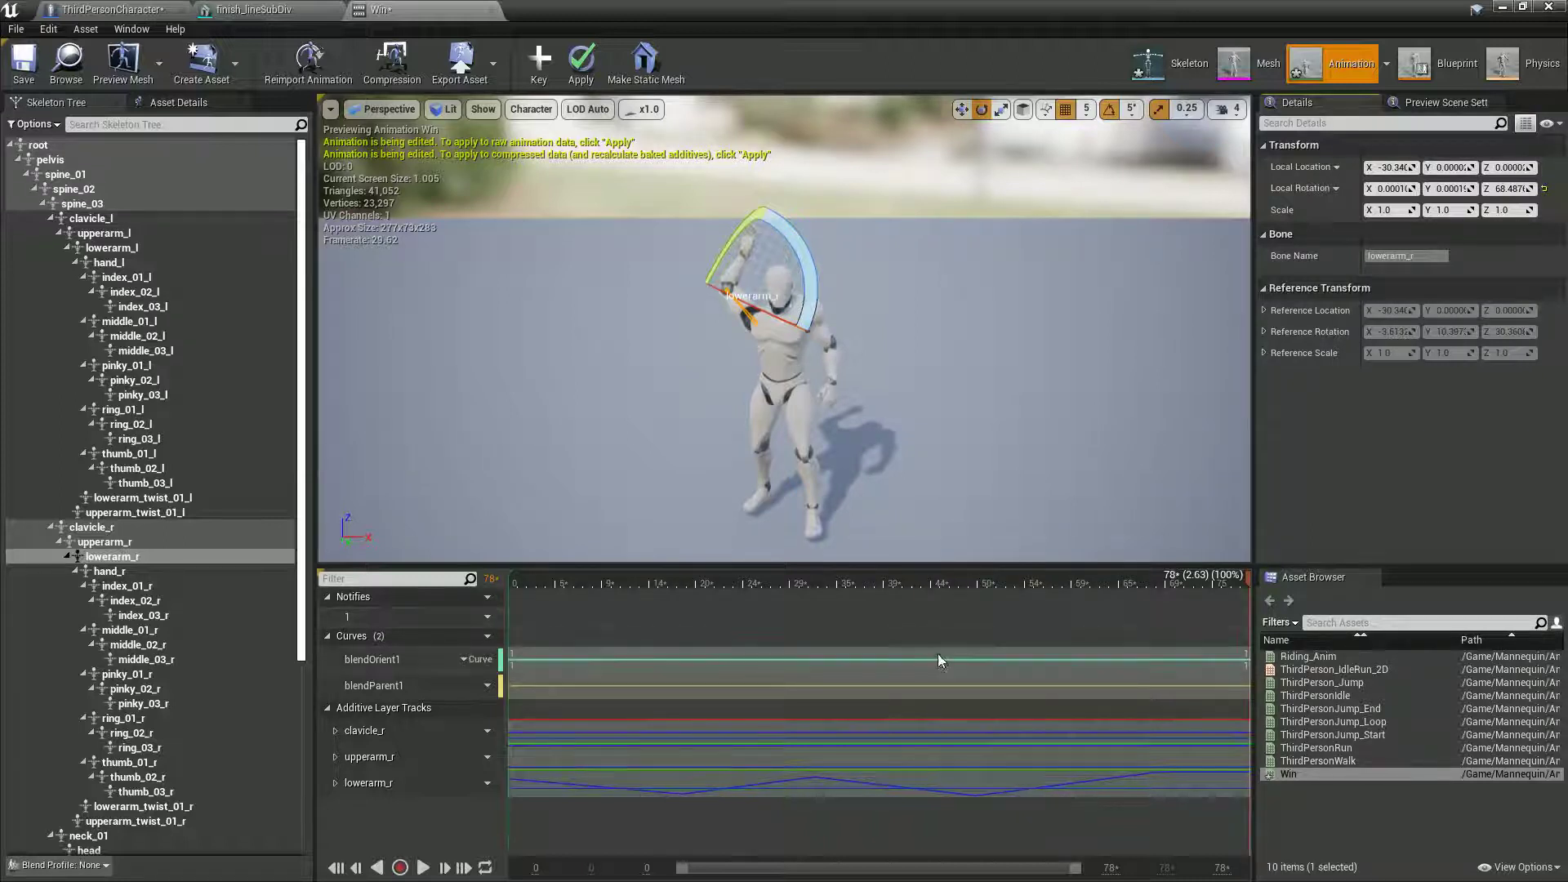
drag(585, 578, 458, 653)
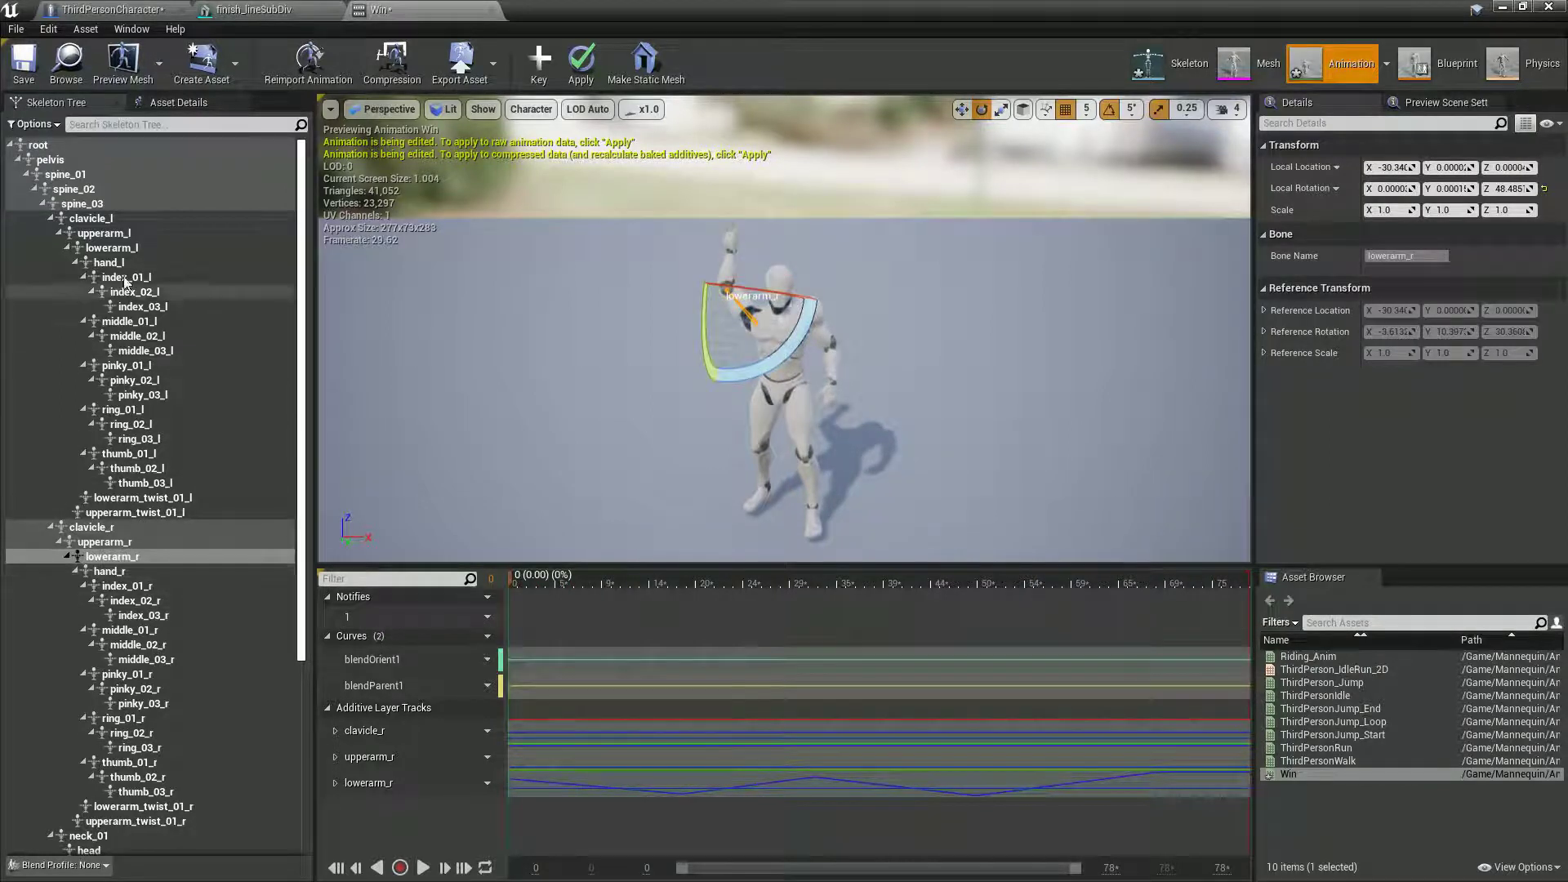
click(102, 207)
mouse_move(831, 349)
mouse_down()
mouse_move(948, 331)
mouse_move(757, 371)
mouse_move(825, 370)
mouse_up()
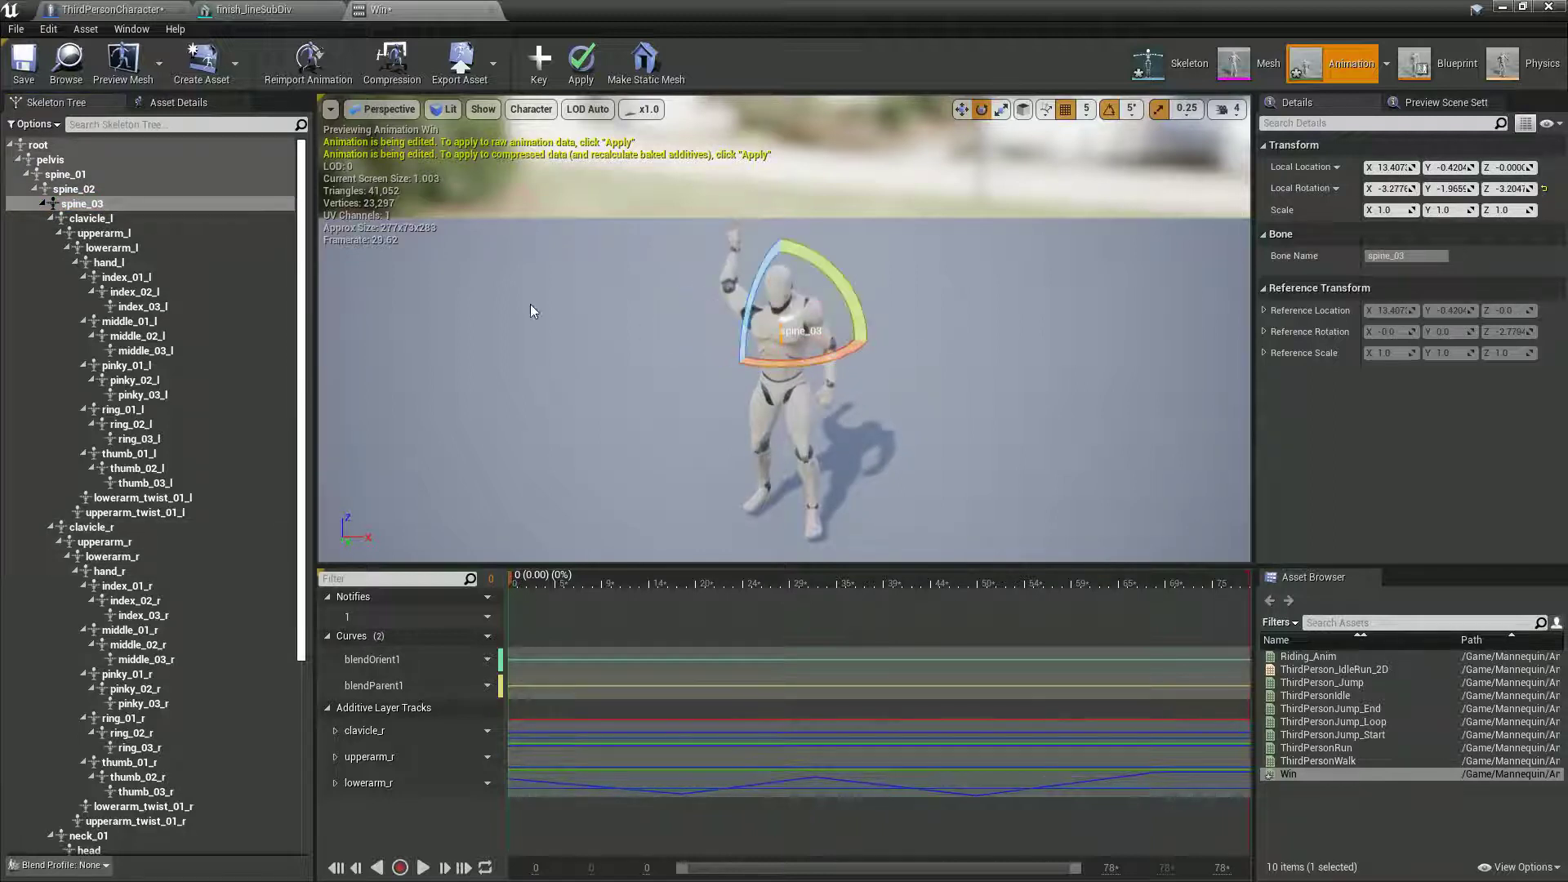
key(ctrl+z)
Copy the original local rotation of the spine_02 bone and key the bone at frame 0
click(78, 189)
drag(797, 382, 836, 397)
key(ctrl+z)
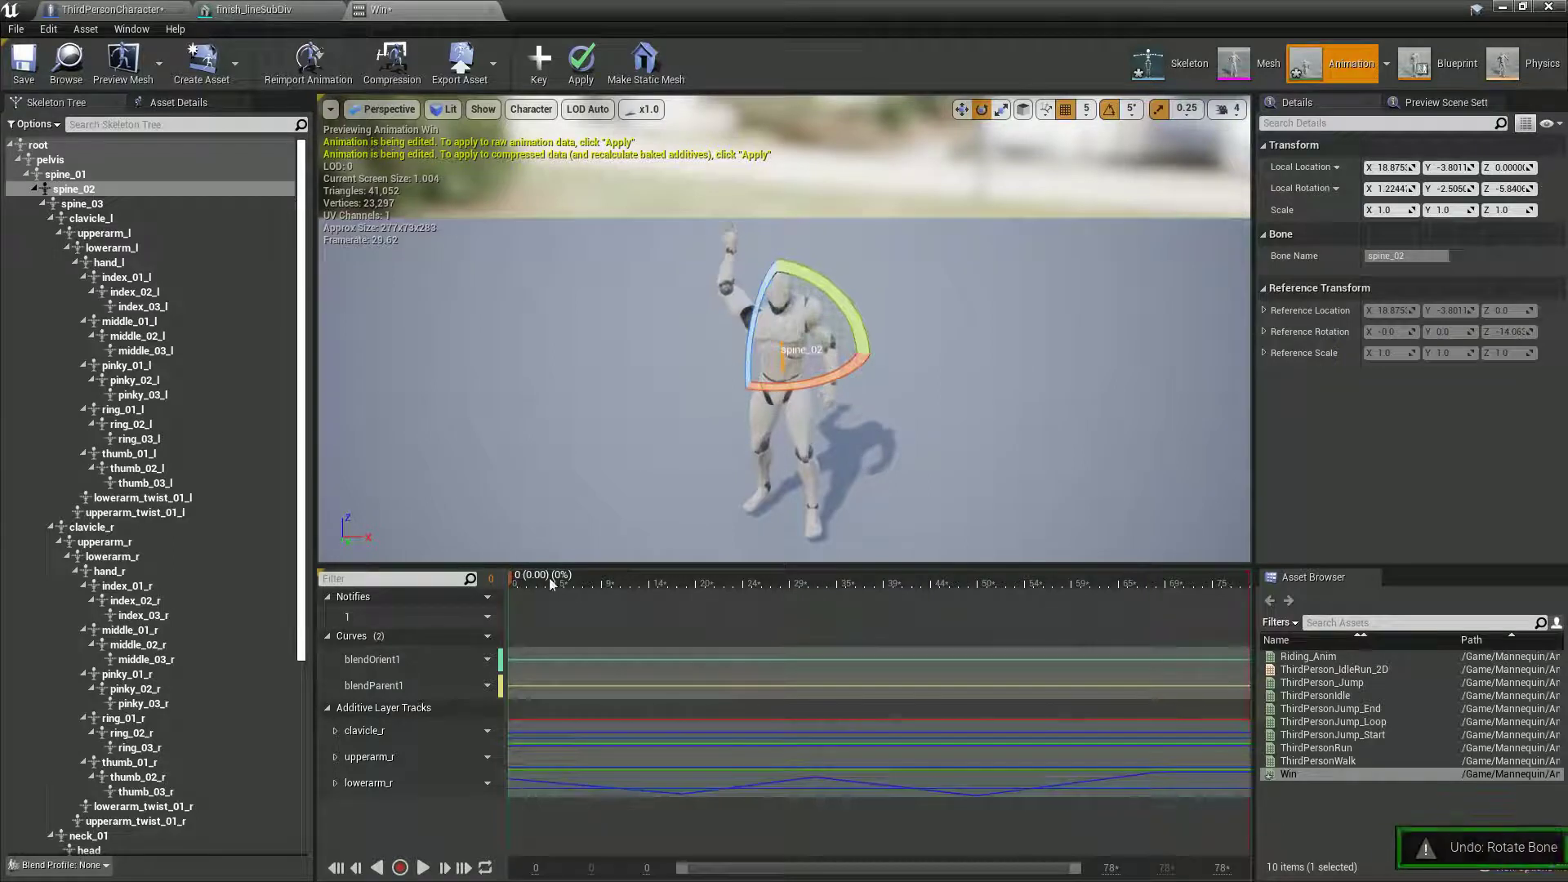
right_click(1346, 192)
click(1363, 200)
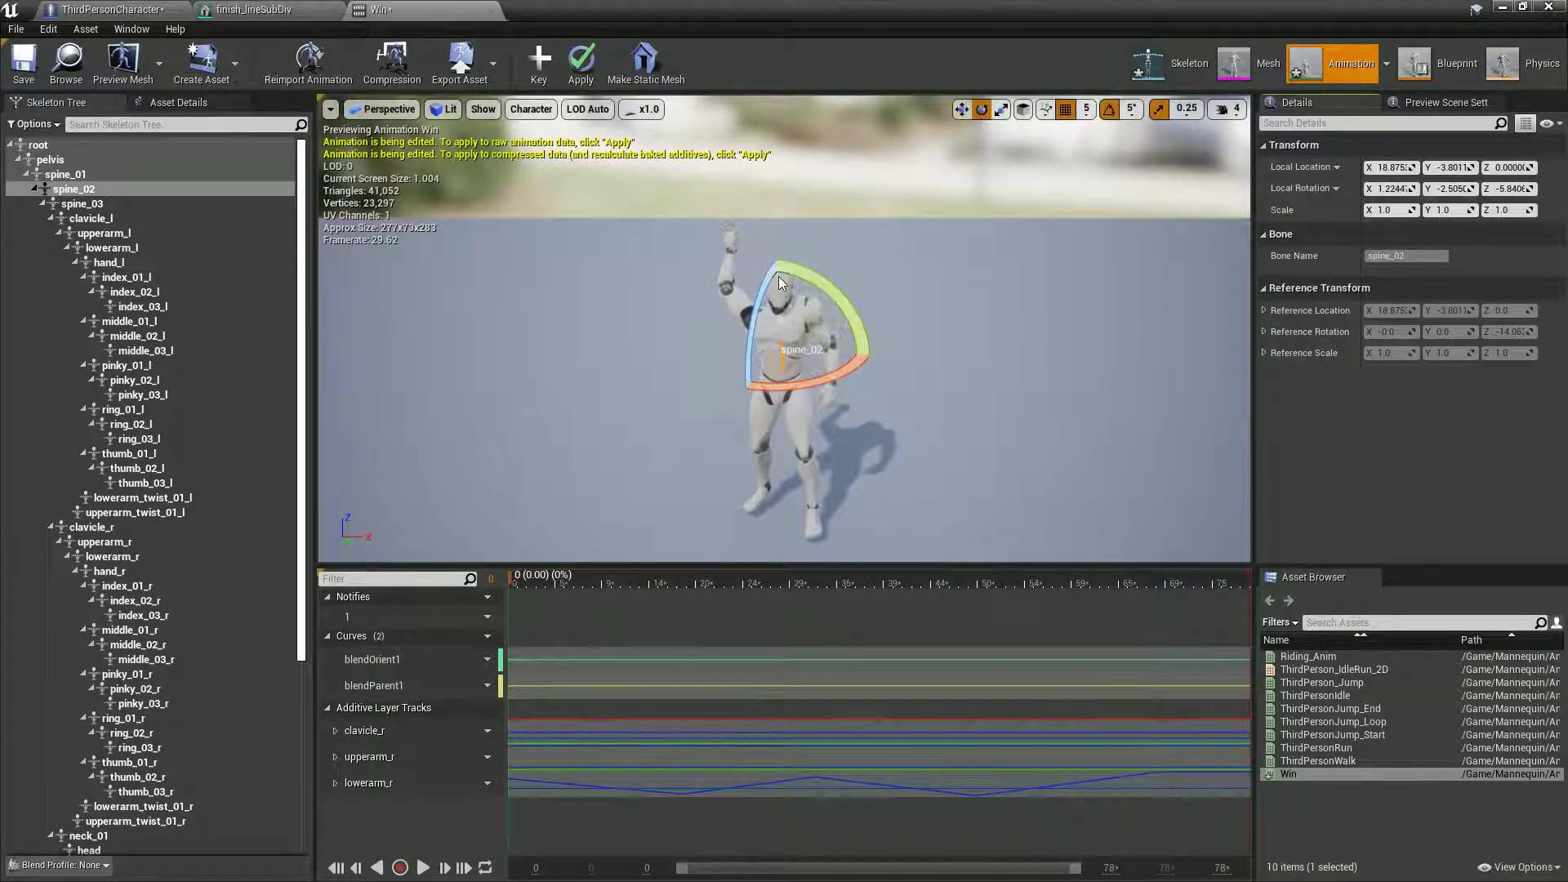
click(539, 61)
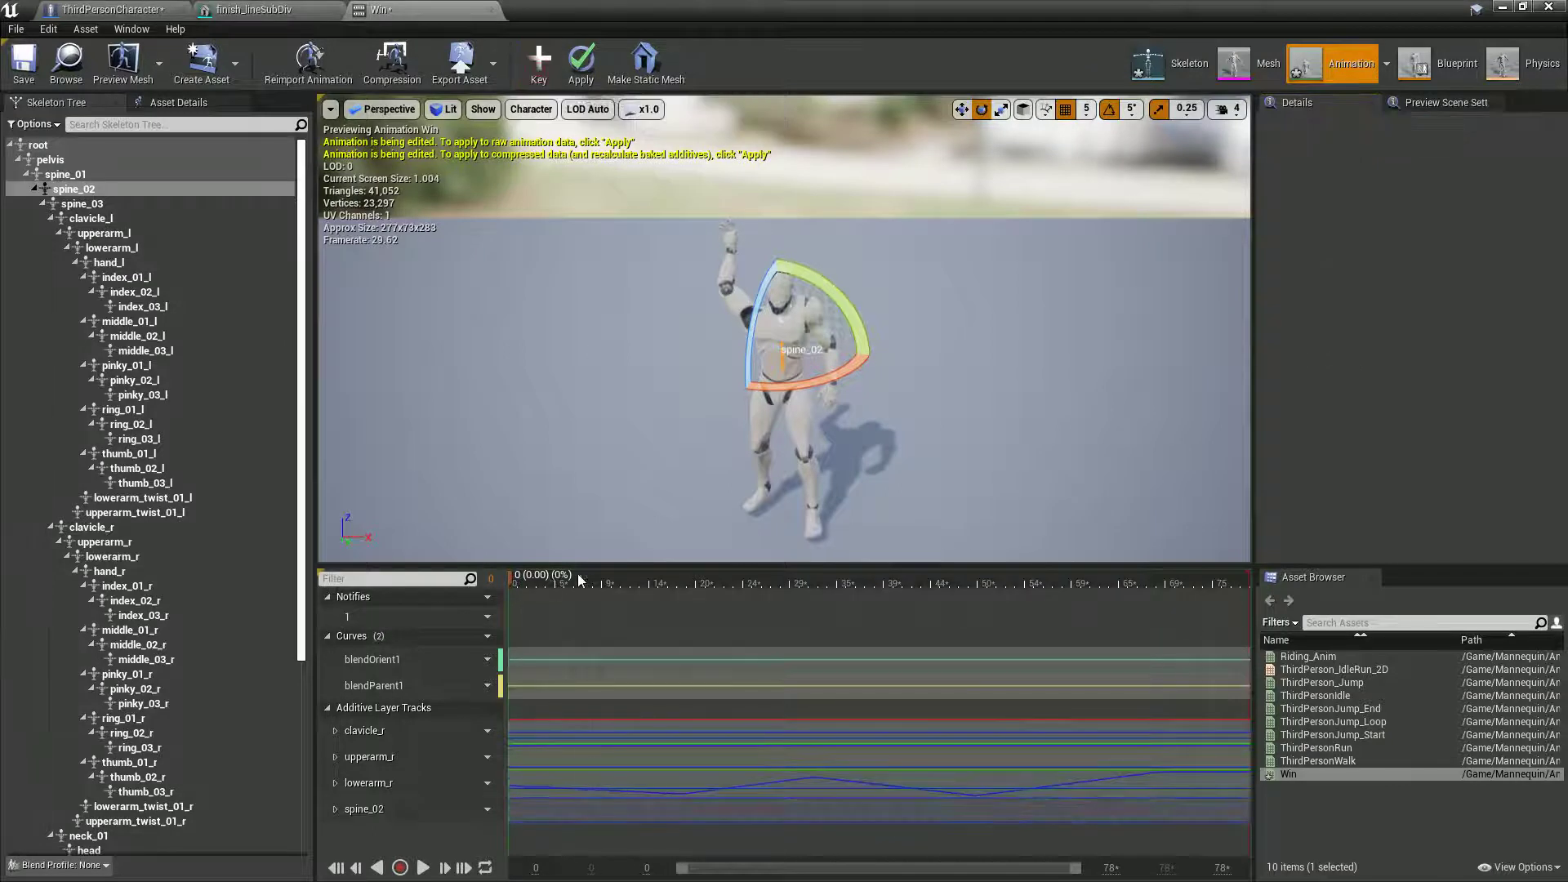
Twist the spine_02 bone slightly towards the raised arm at frame 11 and key the pose
drag(580, 579, 614, 578)
drag(798, 389, 837, 392)
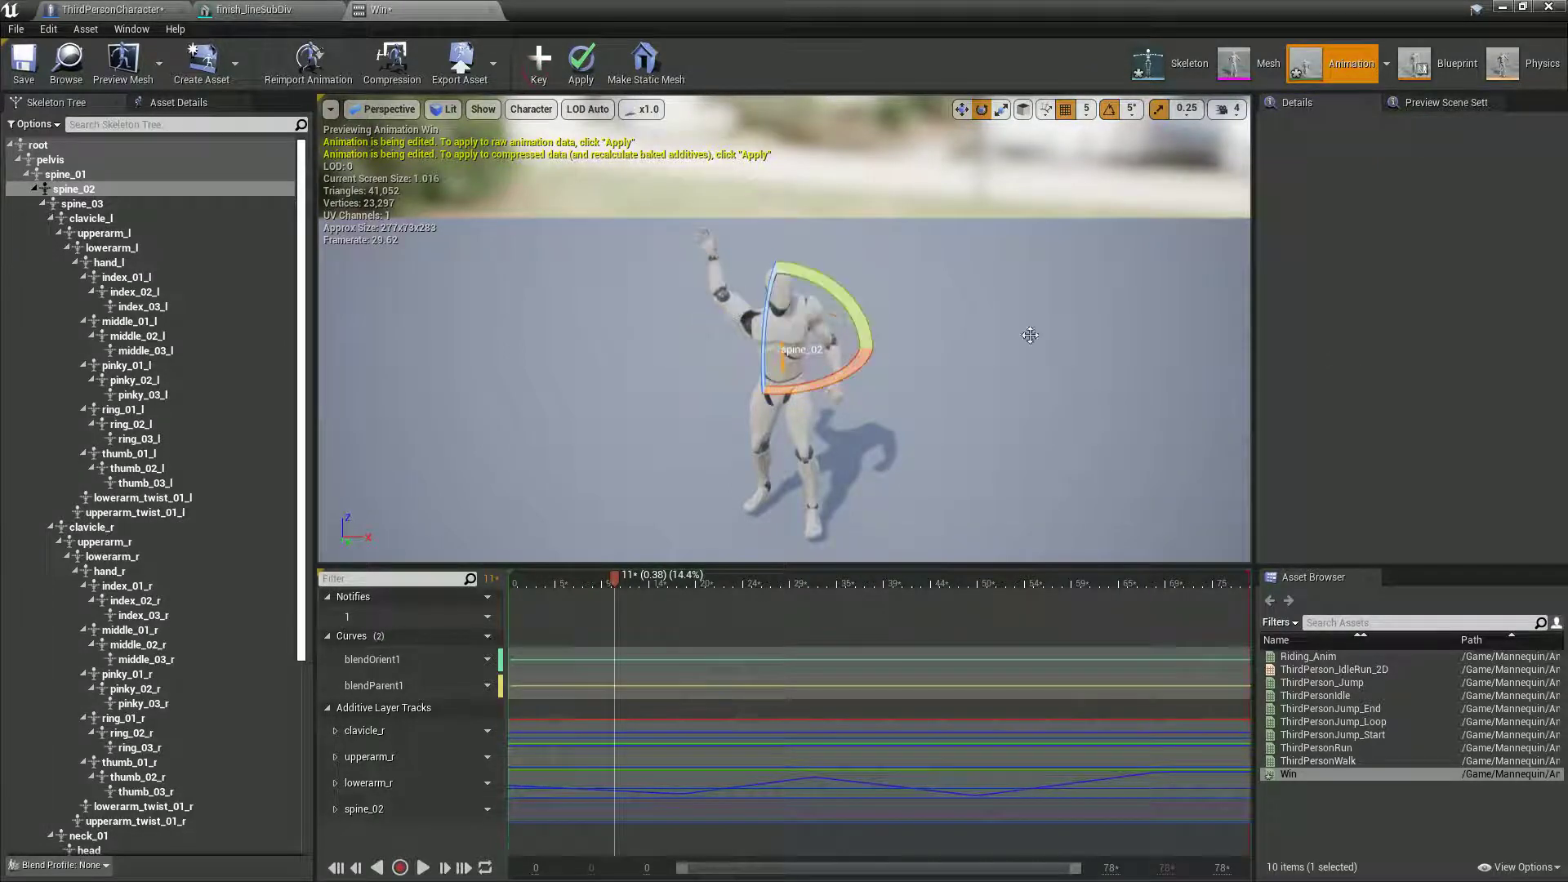
click(572, 74)
Rotate spine_02 about -35° the opposite way at frame 42 and key the pose
click(856, 580)
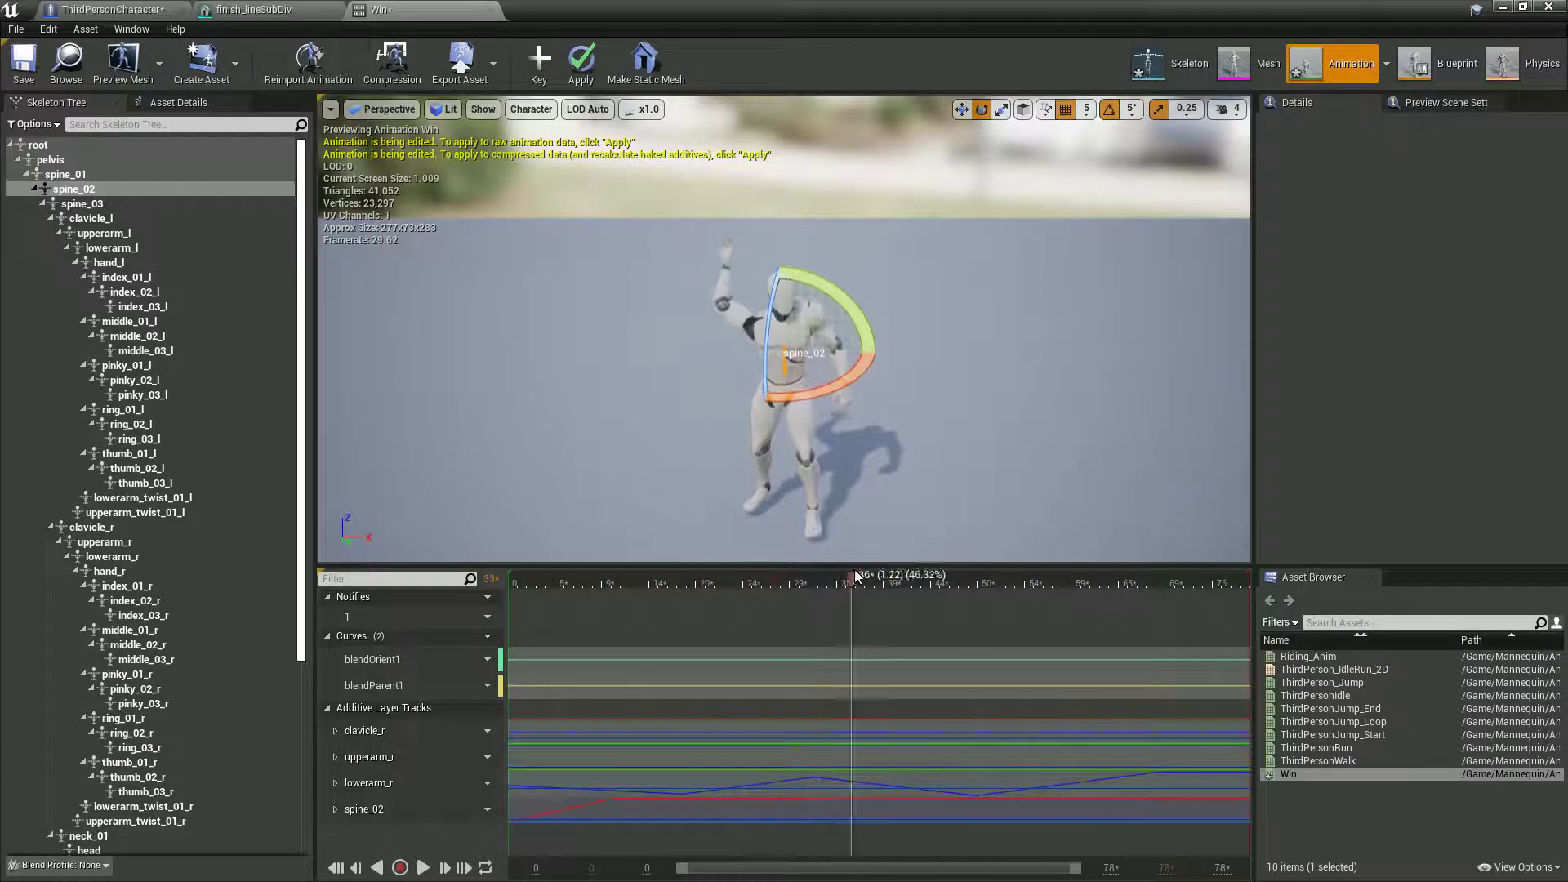
click(904, 572)
drag(841, 386, 694, 327)
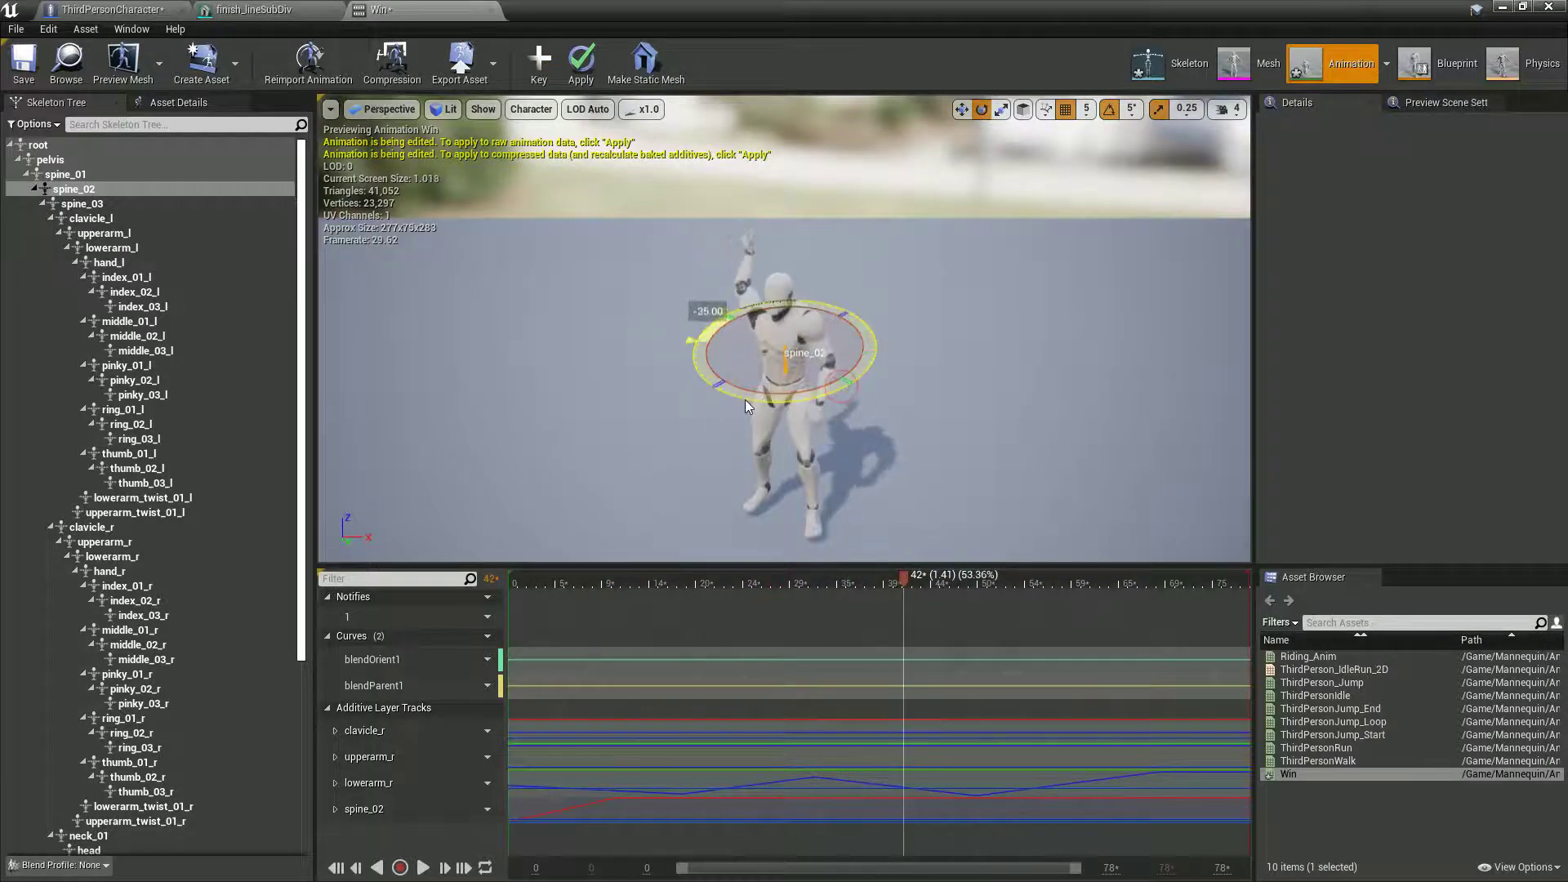
click(555, 62)
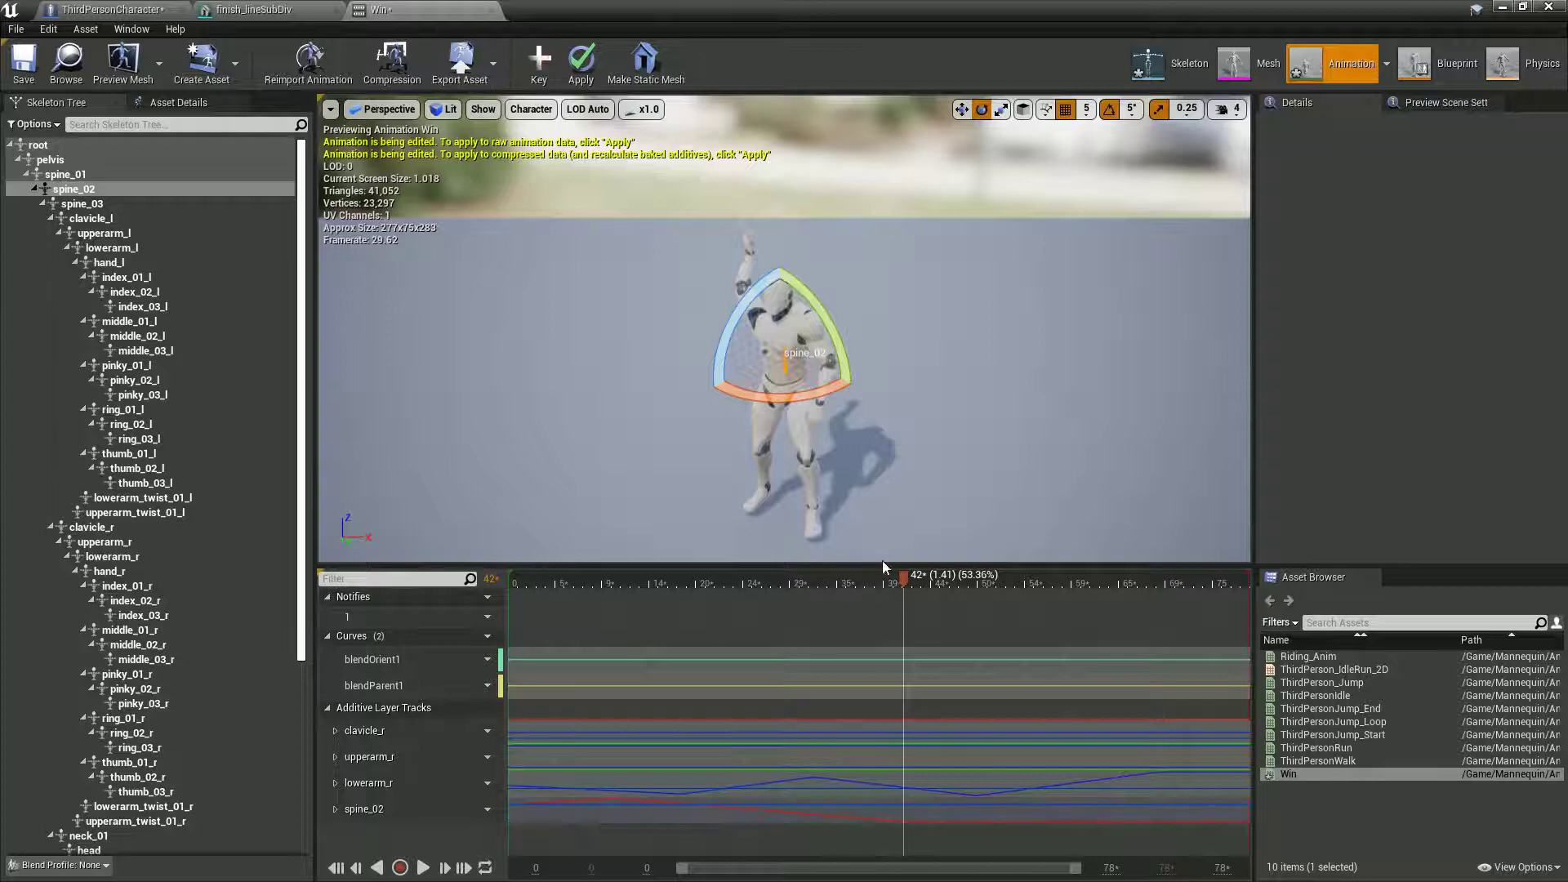
Key spine_02 at frame 51 and paste the copied local rotation onto it at the last frame, 78
drag(904, 587, 992, 588)
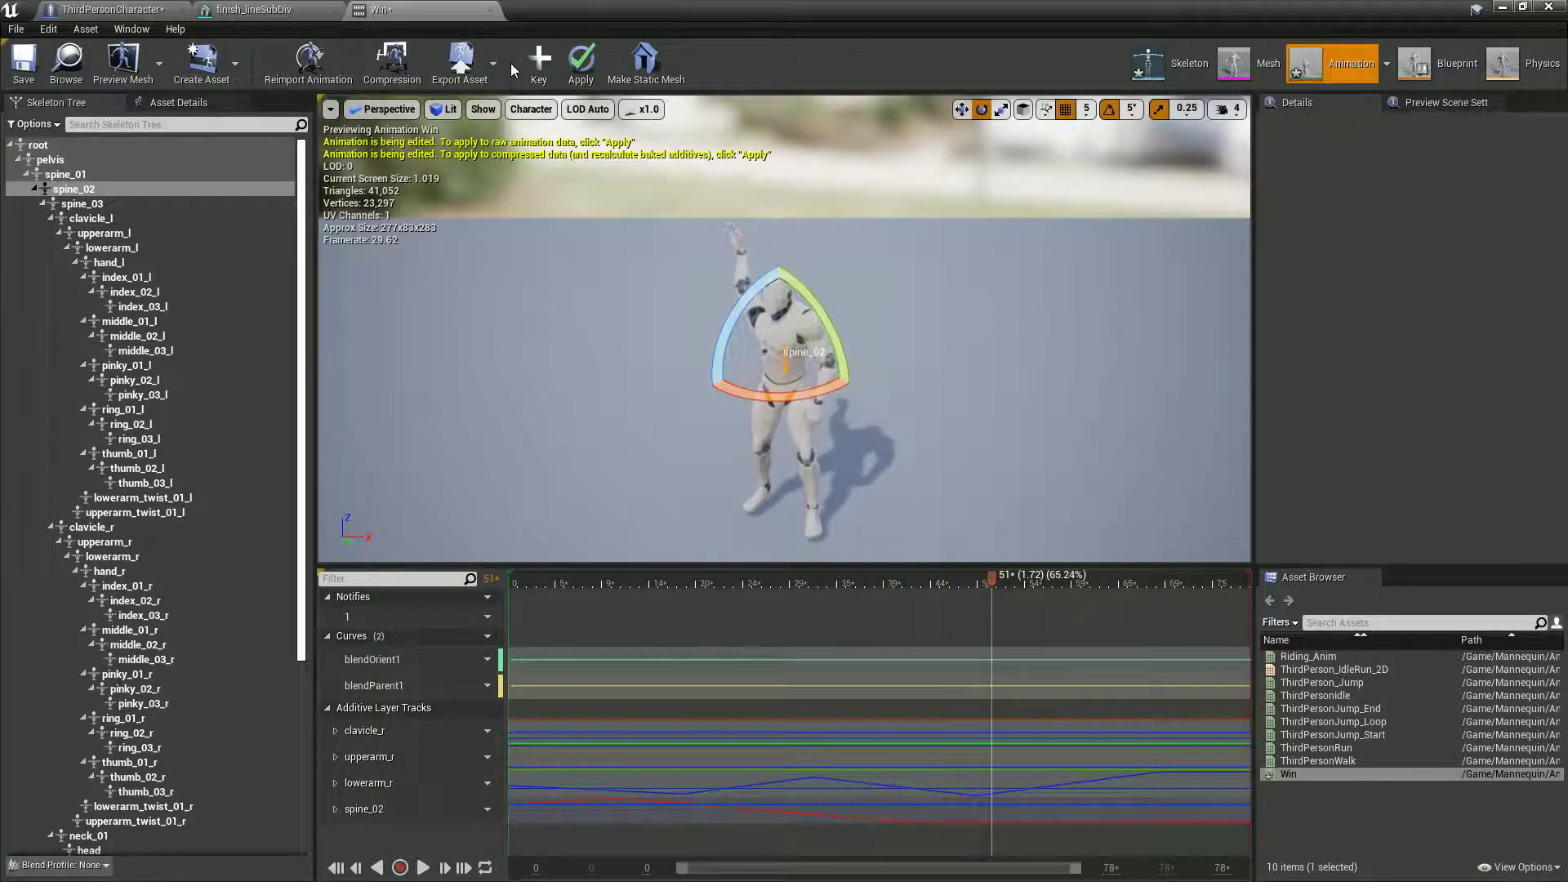
click(531, 64)
drag(1022, 584, 1249, 587)
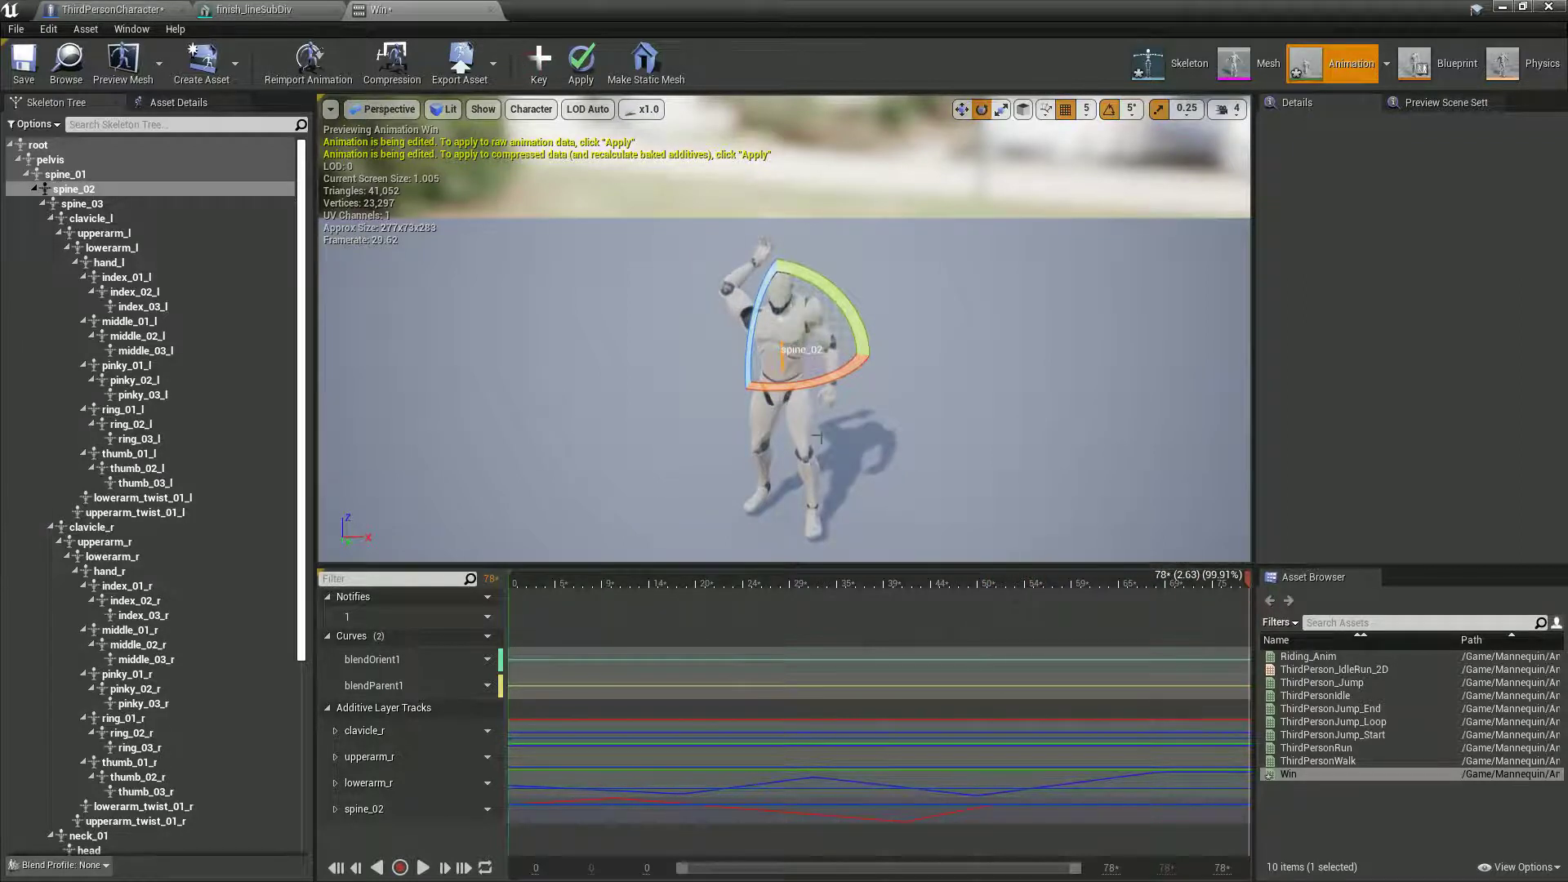
click(75, 188)
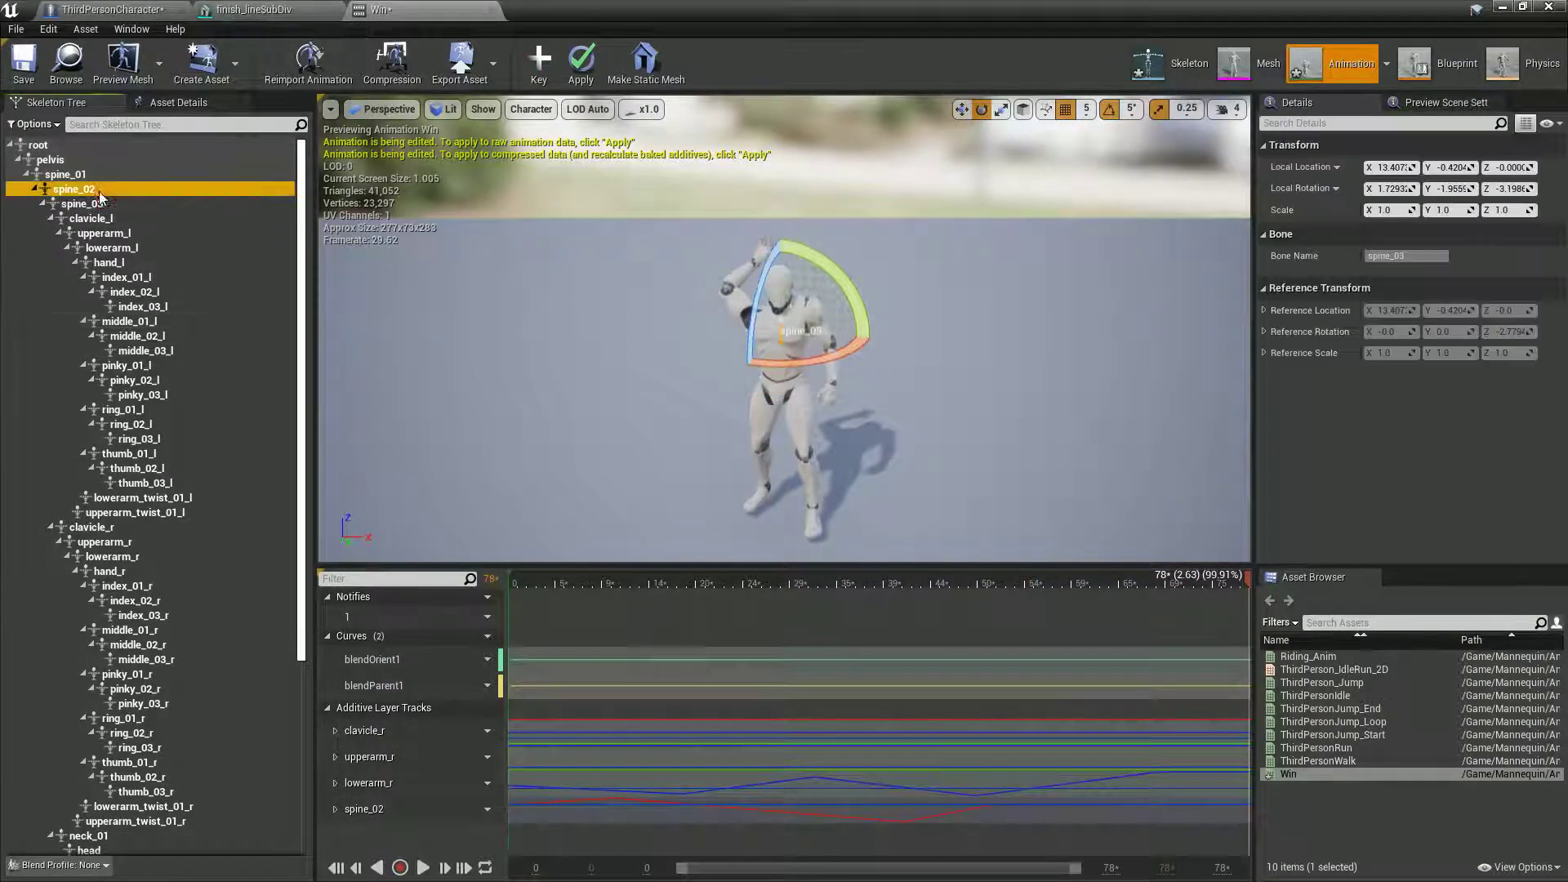
right_click(1349, 193)
click(1370, 216)
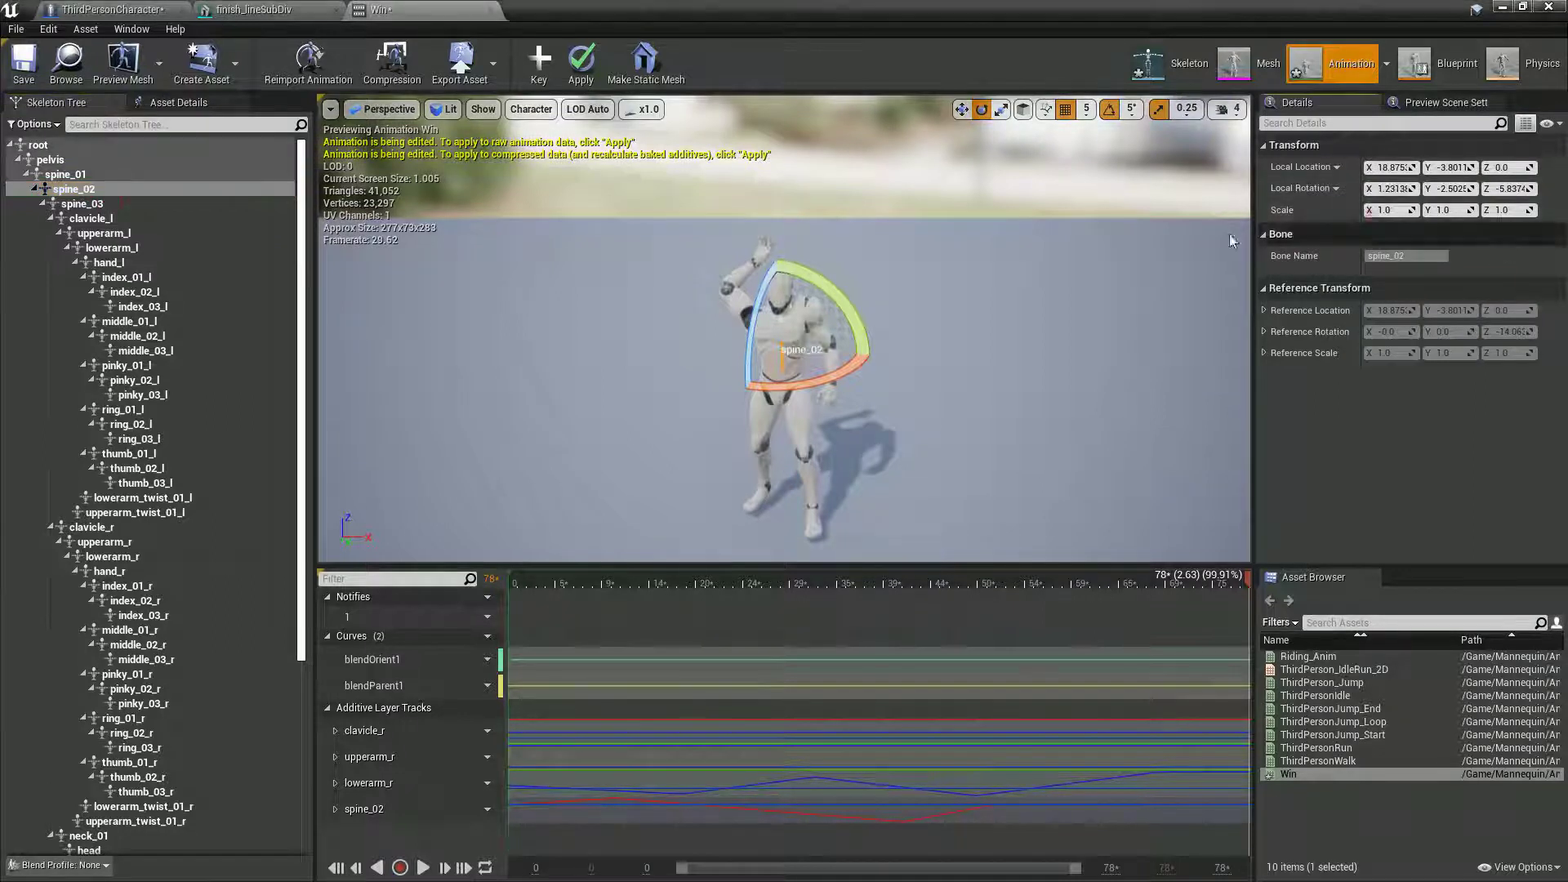
Play back the Win animation from the start to check the wave, and return the timeline to frame 0
drag(562, 575, 343, 564)
key(space)
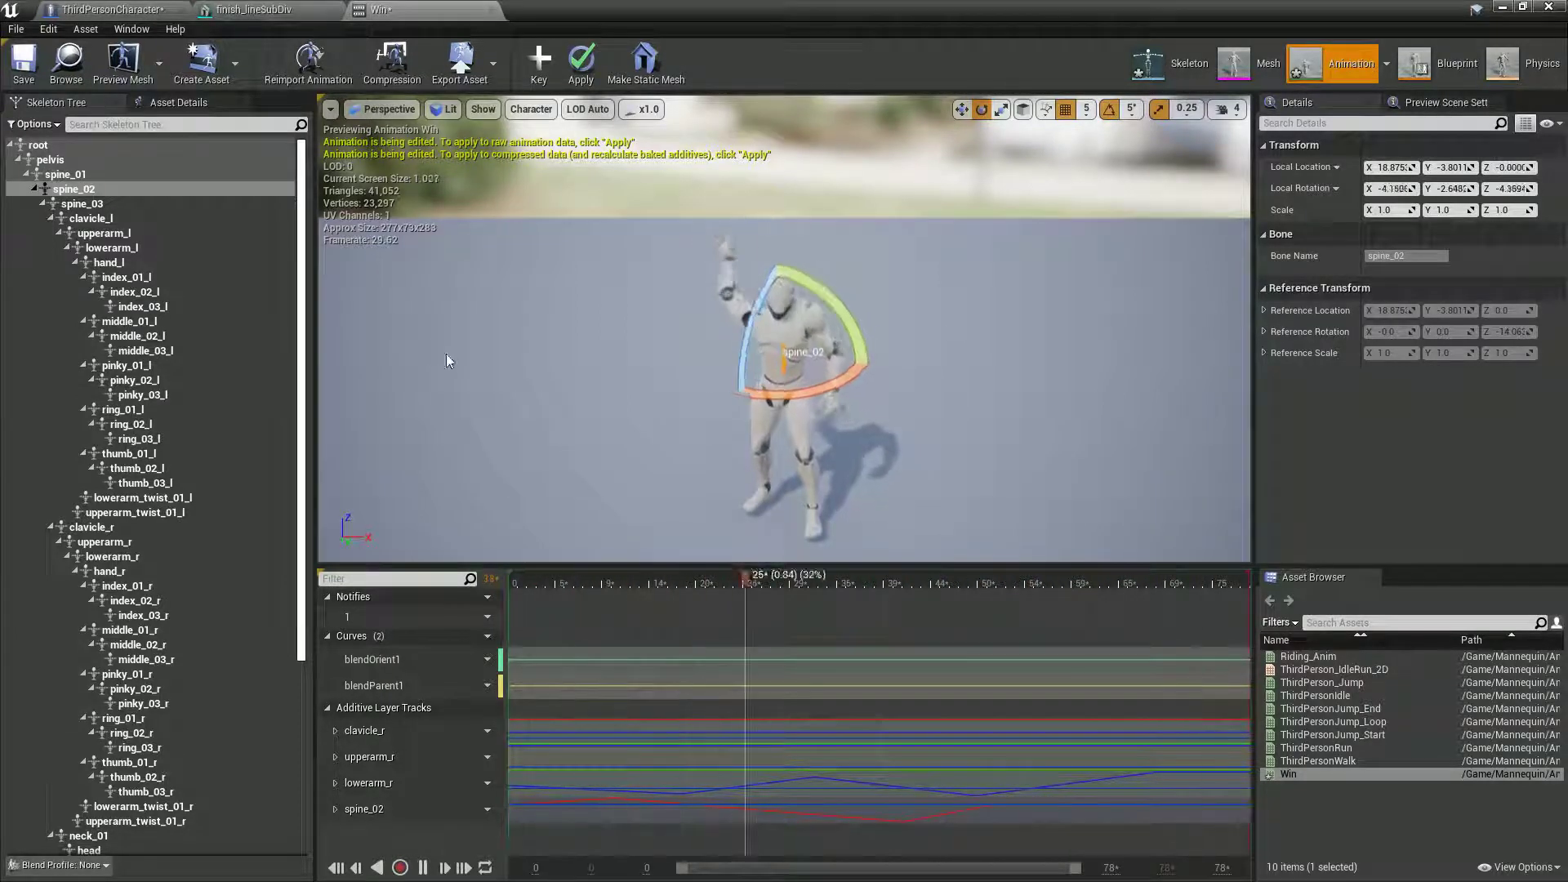
key(space)
drag(548, 588, 510, 562)
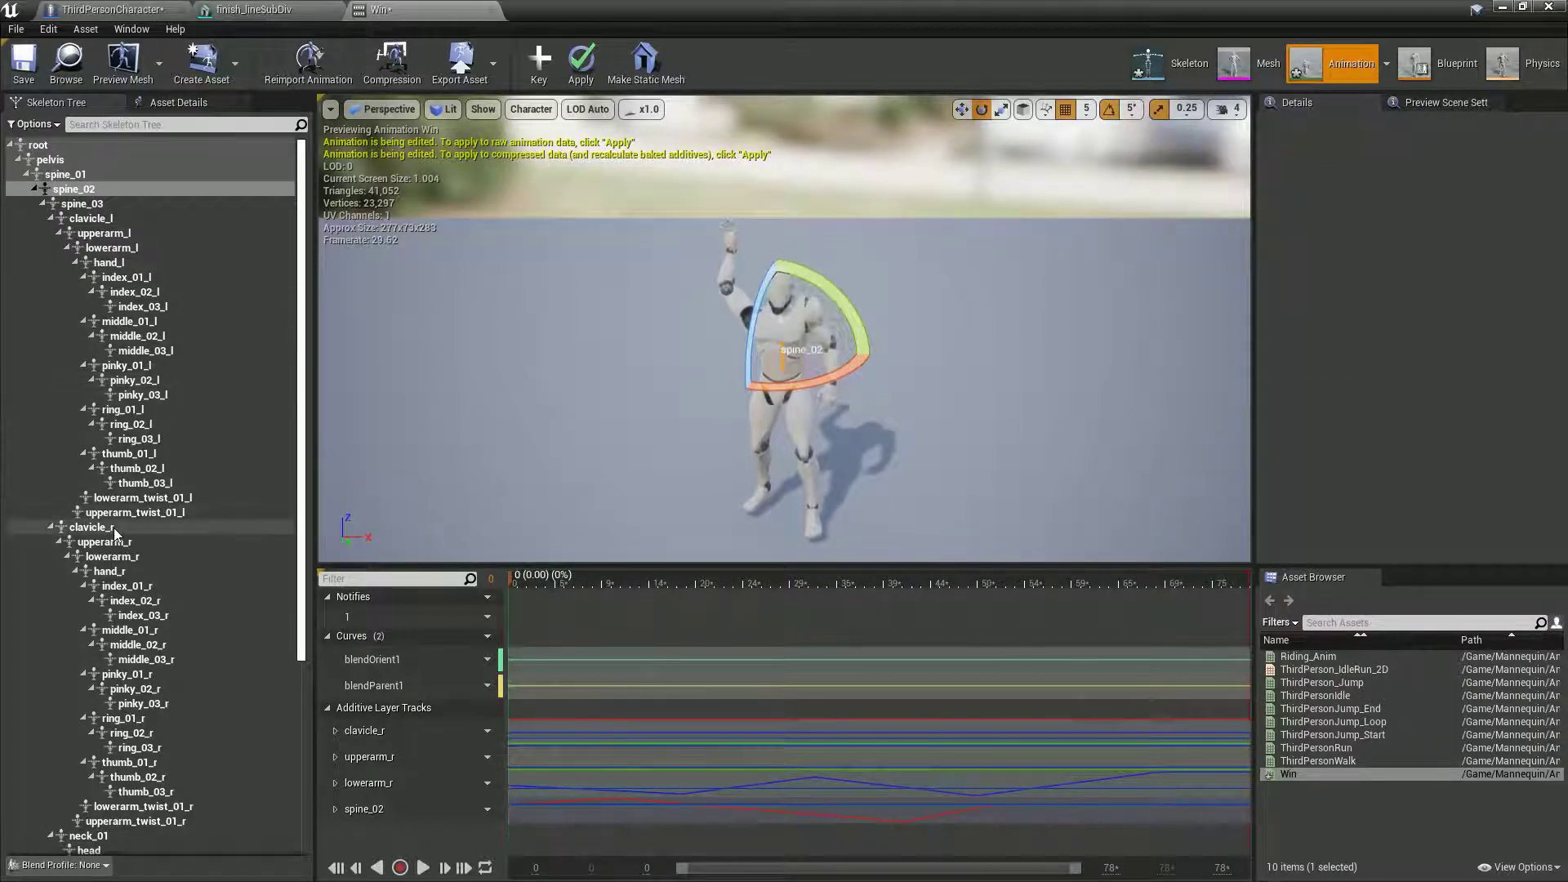
Try rotating the clavicle_r bone at frame 0, and undo the rotation
click(98, 528)
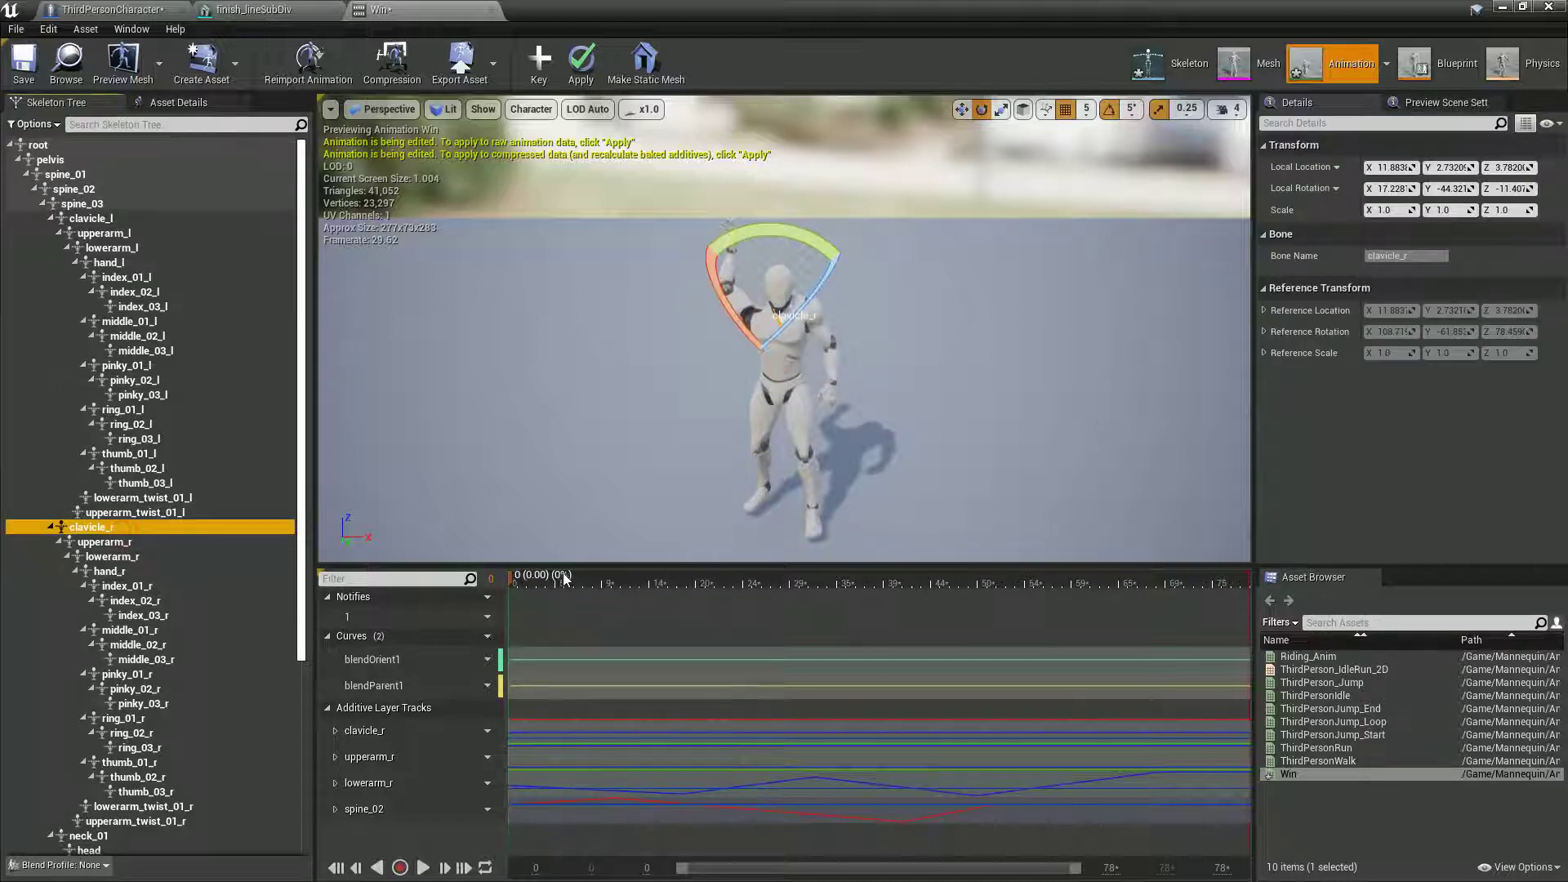
drag(564, 577, 483, 604)
mouse_move(738, 242)
mouse_down()
mouse_move(809, 262)
mouse_move(751, 236)
mouse_up()
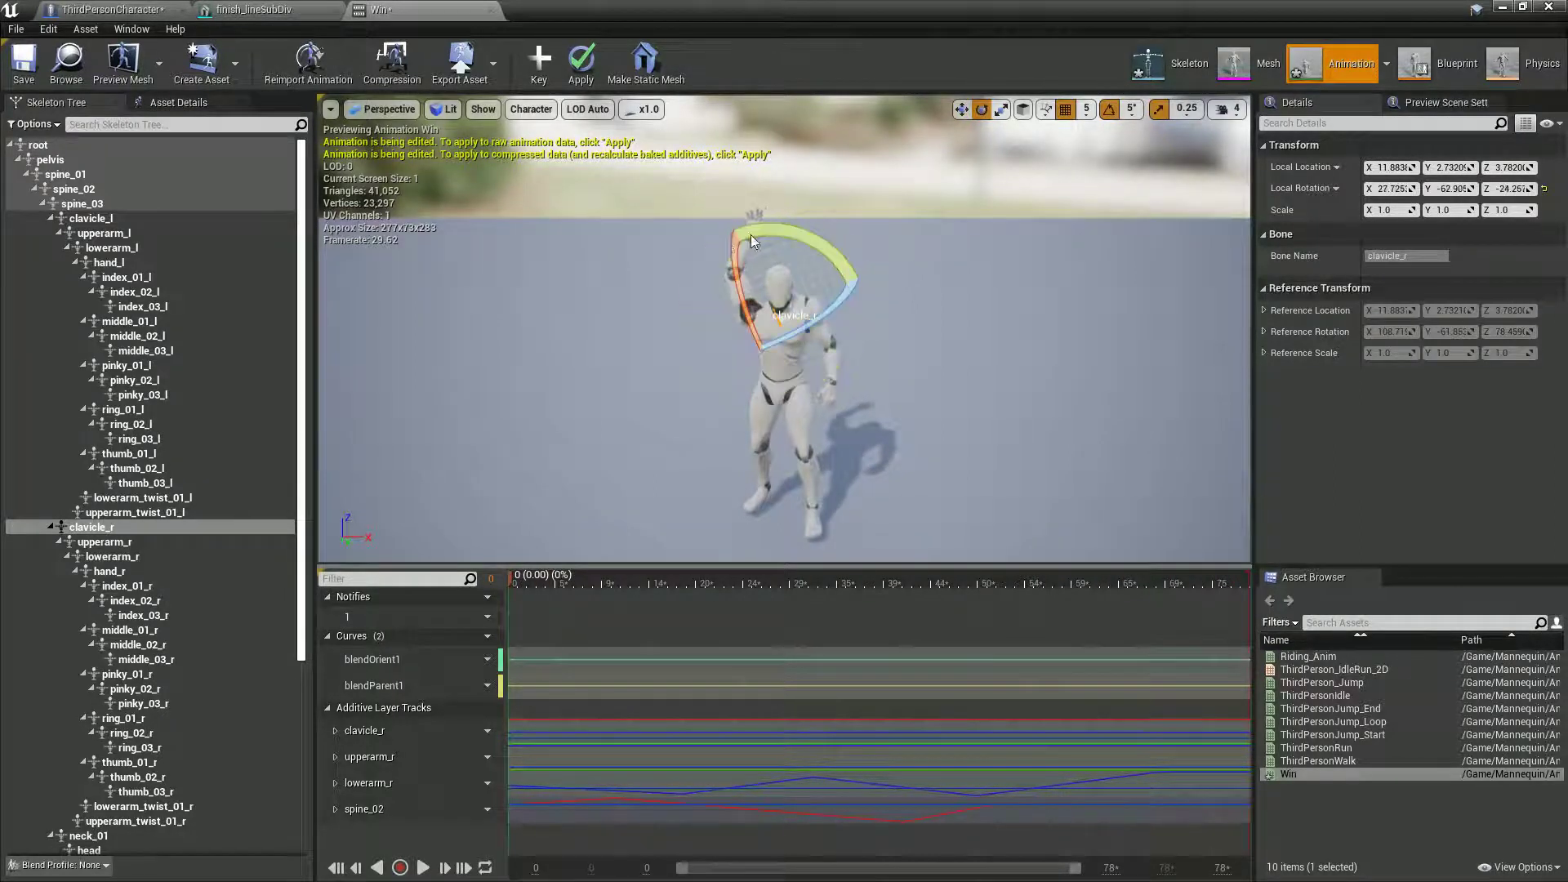
key(ctrl+z)
Rotate lowerarm_r about 15° towards the head at frame 0 and key the pose
click(150, 556)
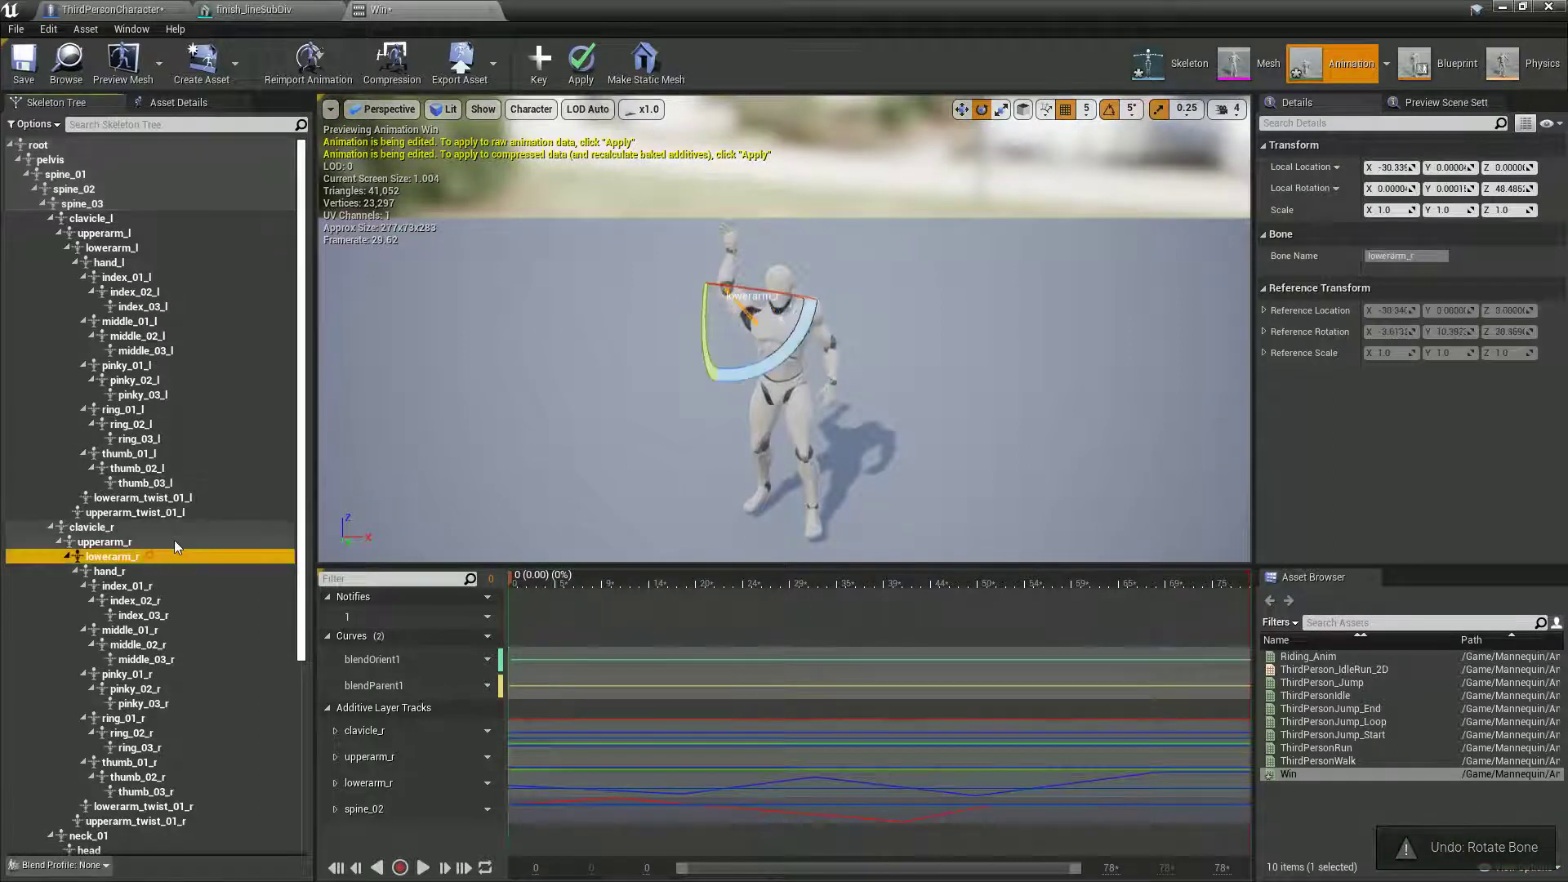
drag(789, 350, 765, 386)
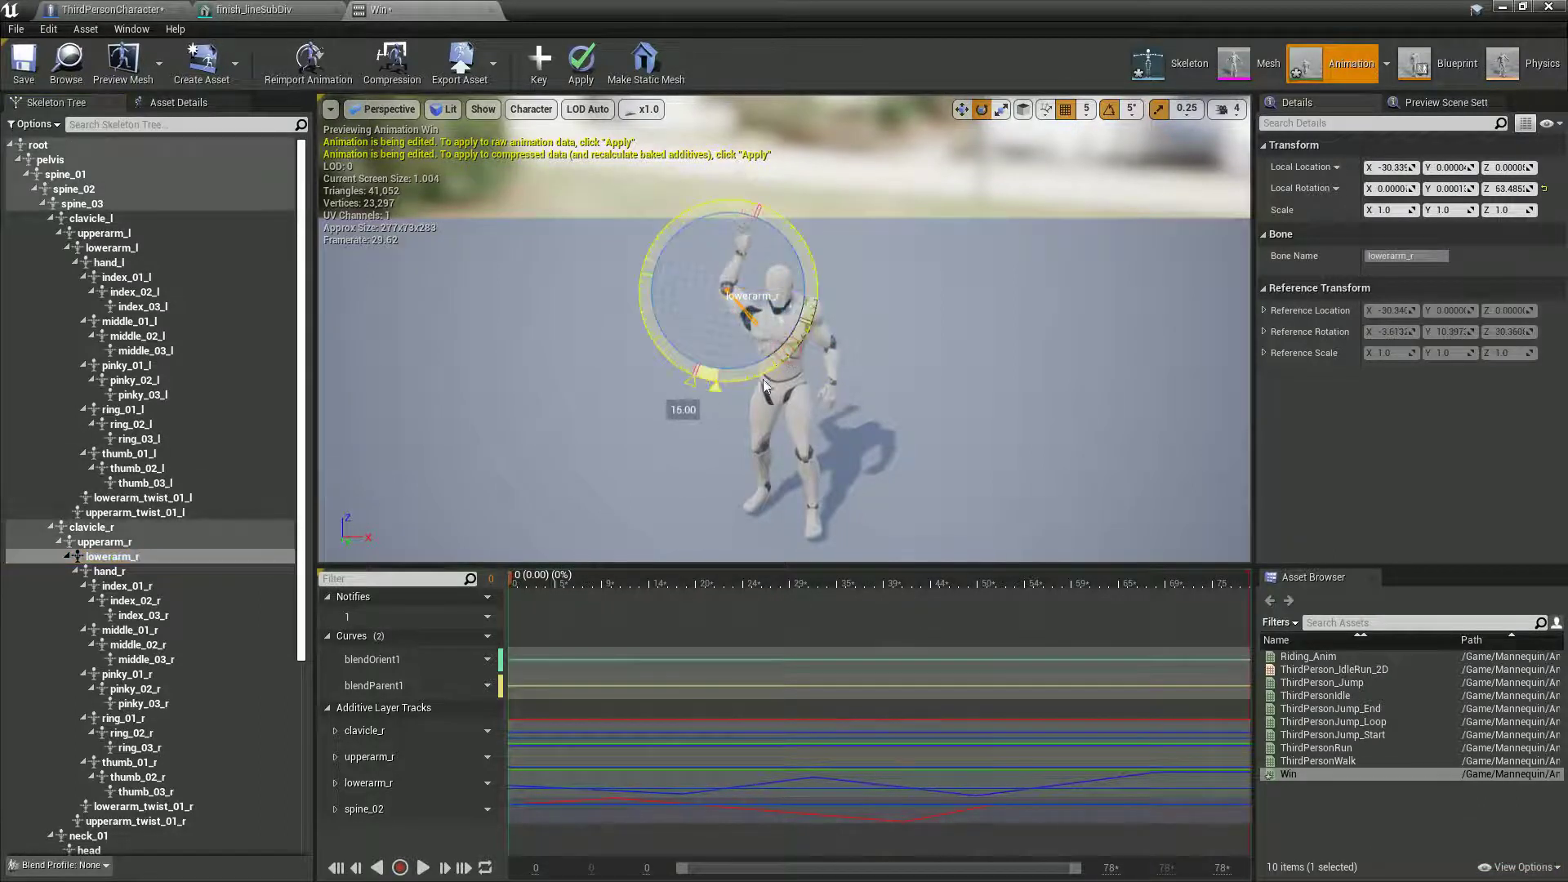
click(539, 66)
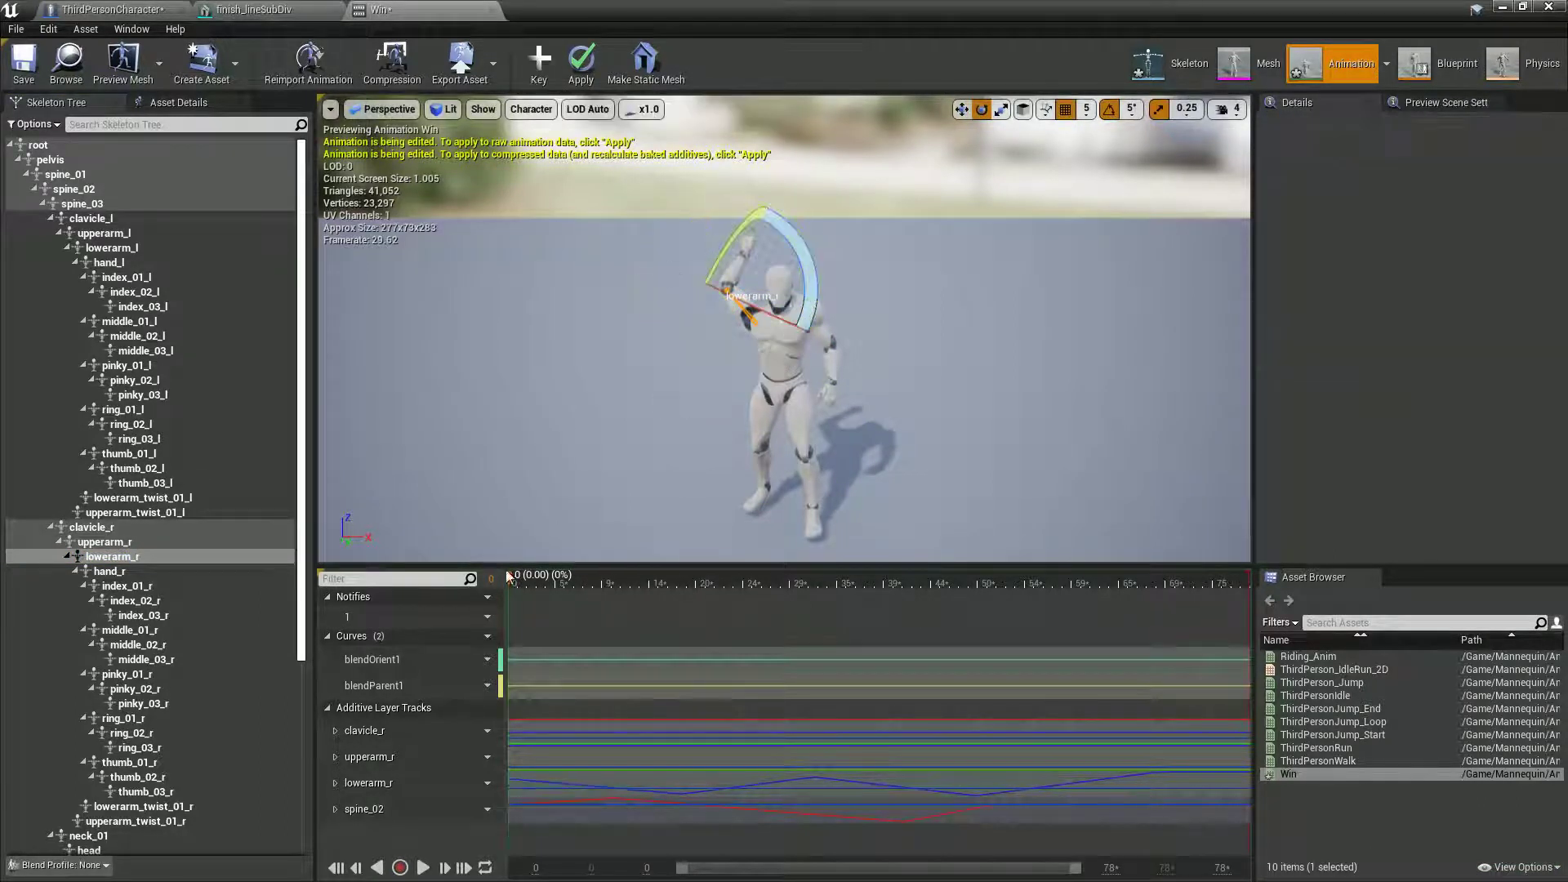
Check the pose at the last frame, then save the Win animation and close its editor
drag(537, 590, 1272, 608)
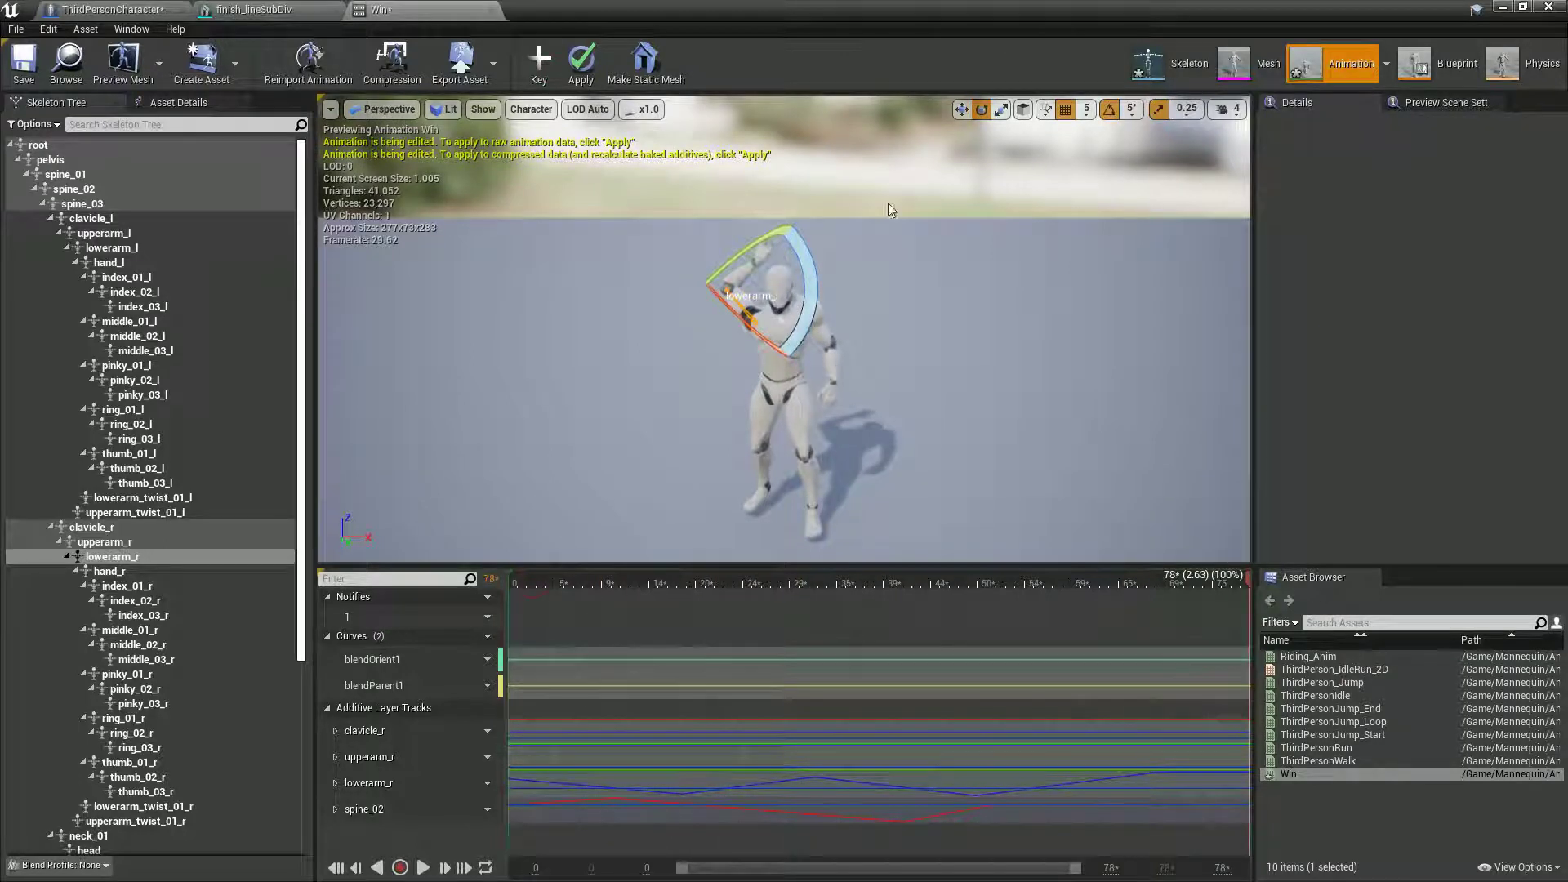
click(24, 61)
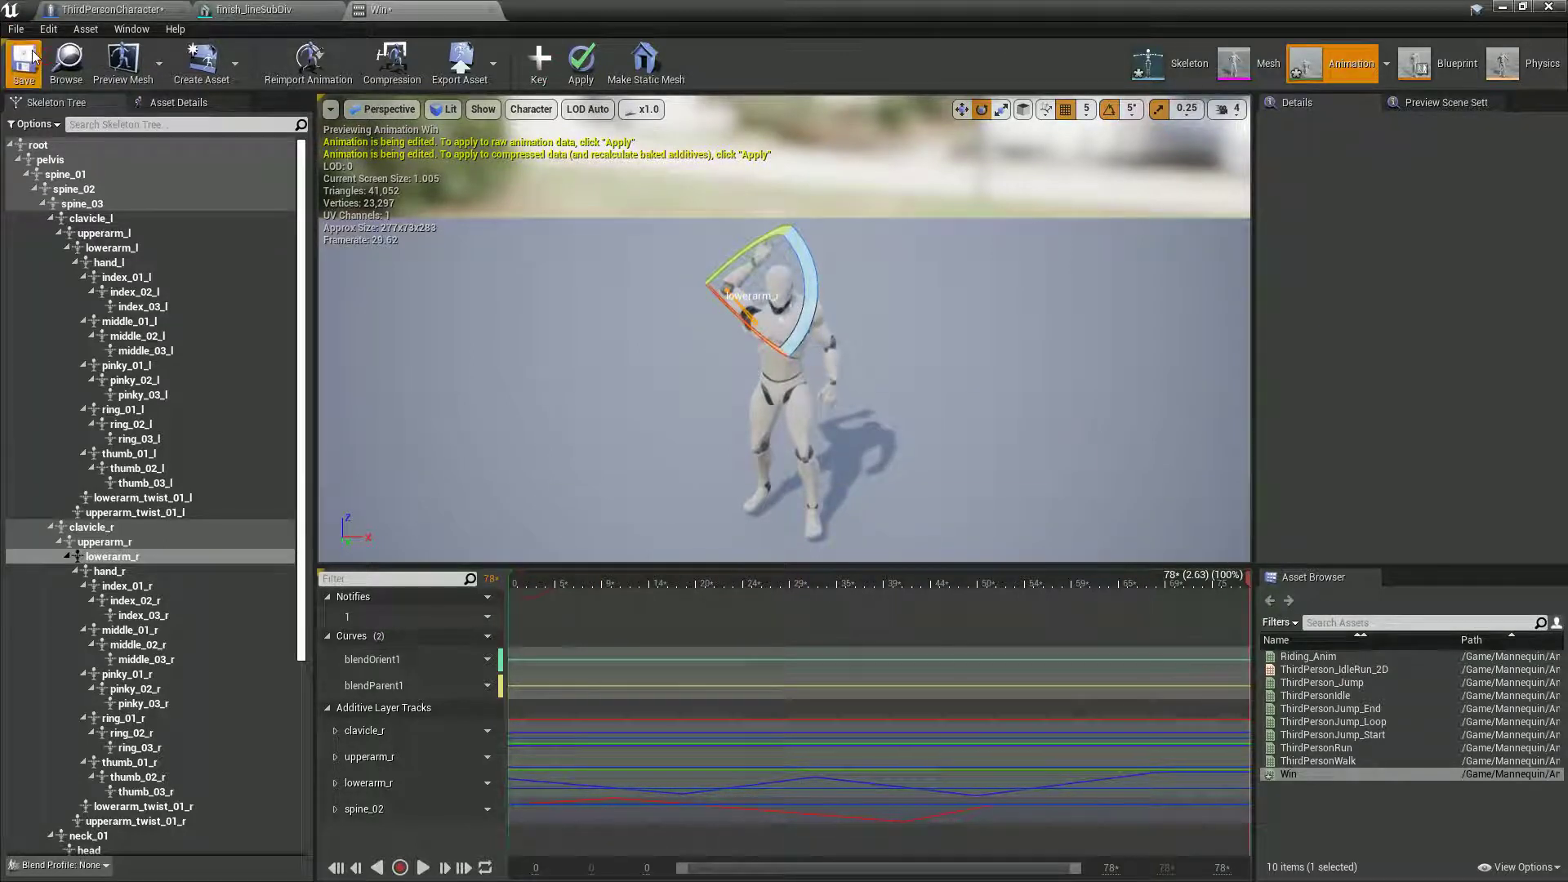
click(490, 11)
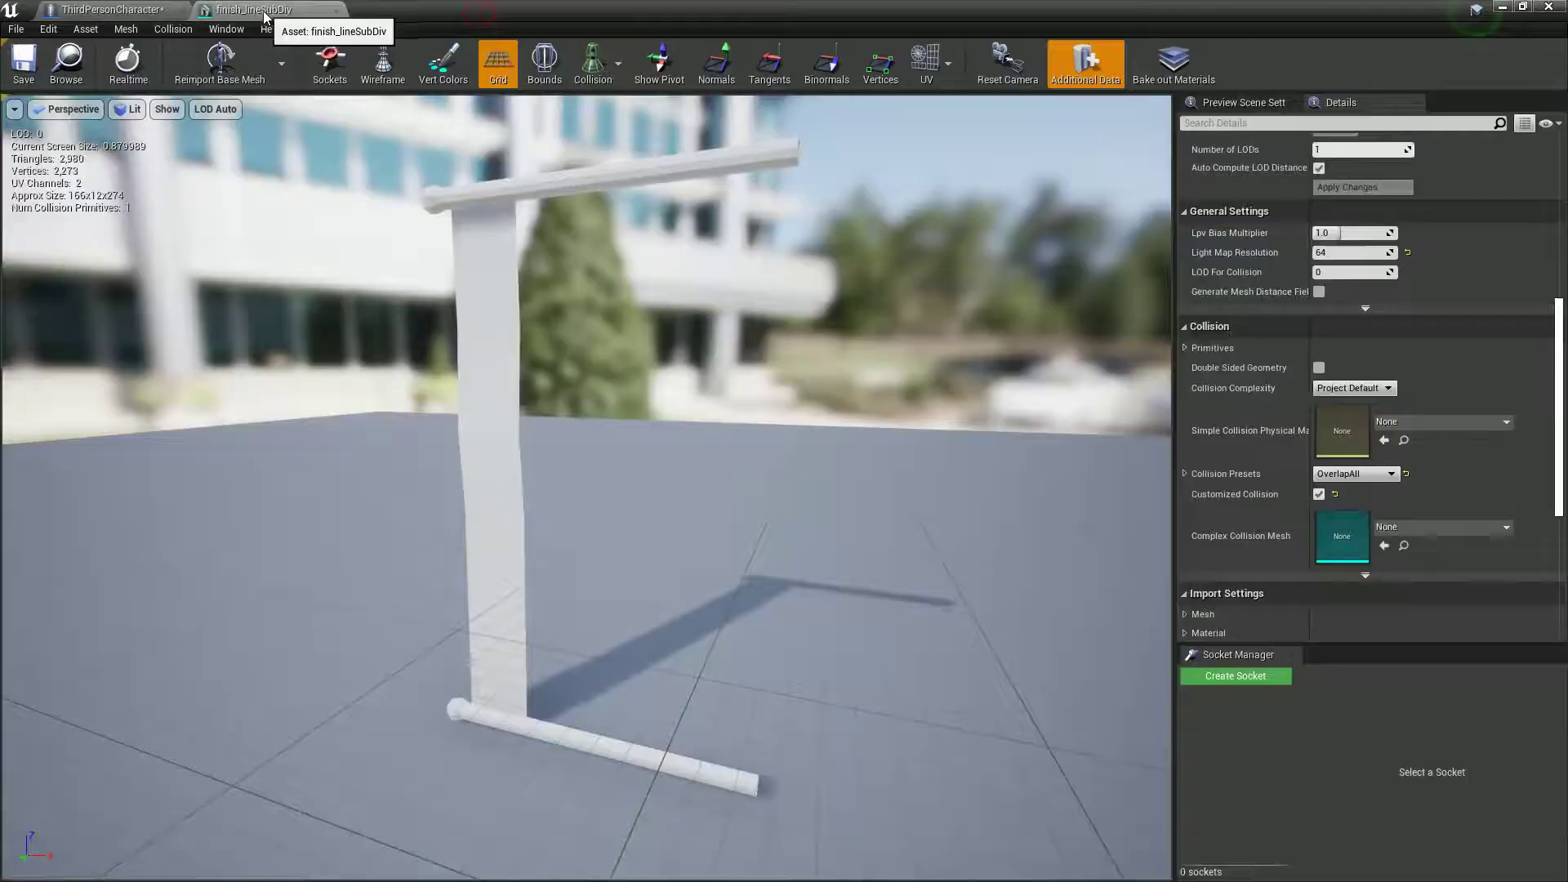
In the ThirdPersonCharacter event graph, connect Print String to Play Animation and set that node to play Win with looping enabled
click(147, 9)
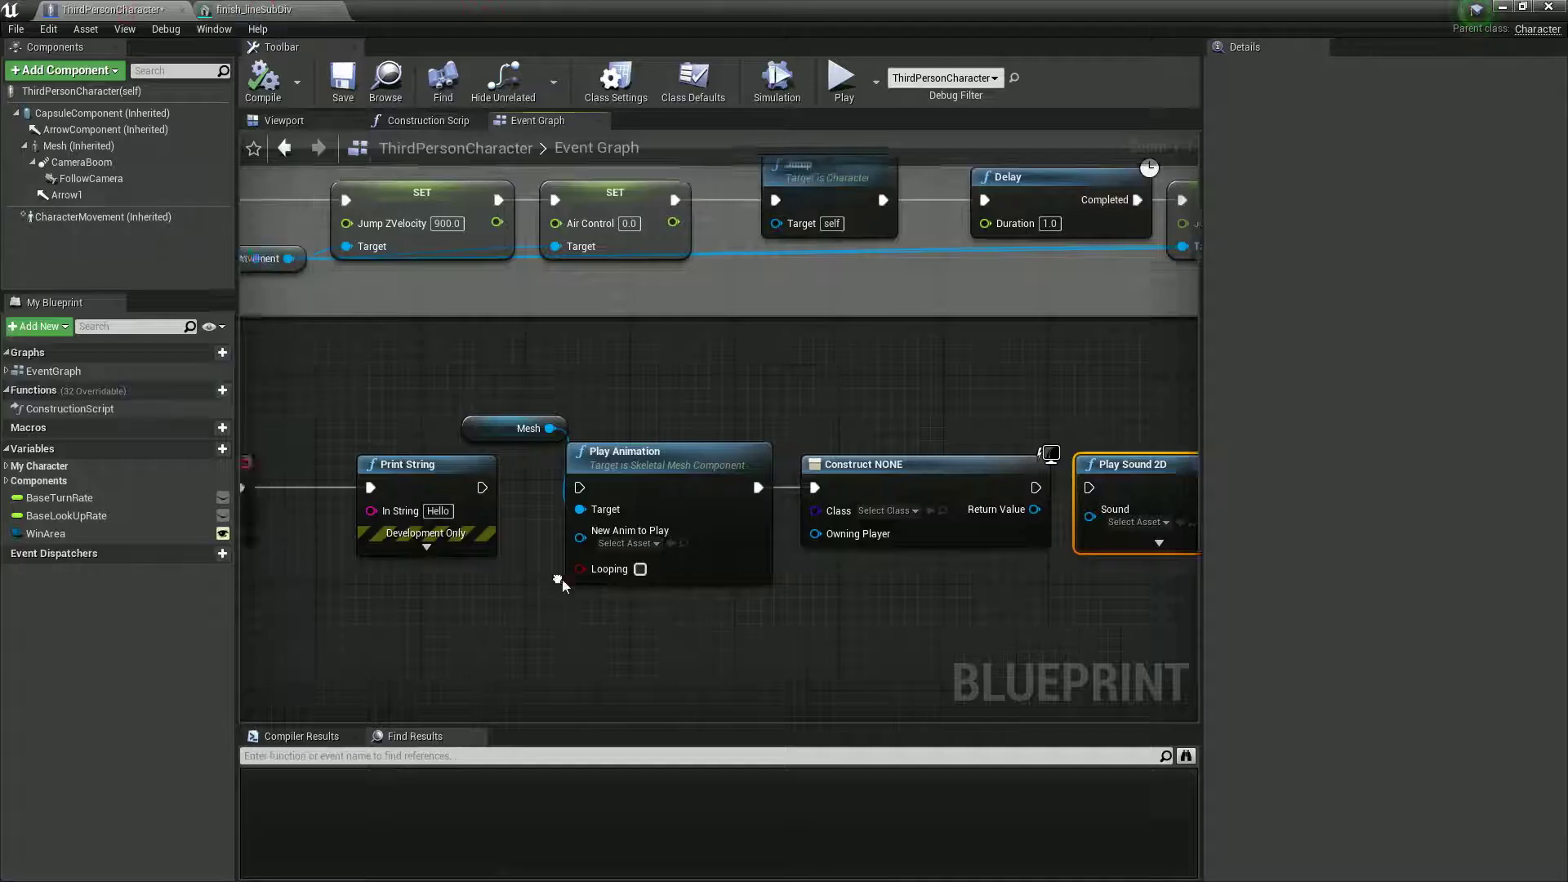
drag(512, 482, 617, 486)
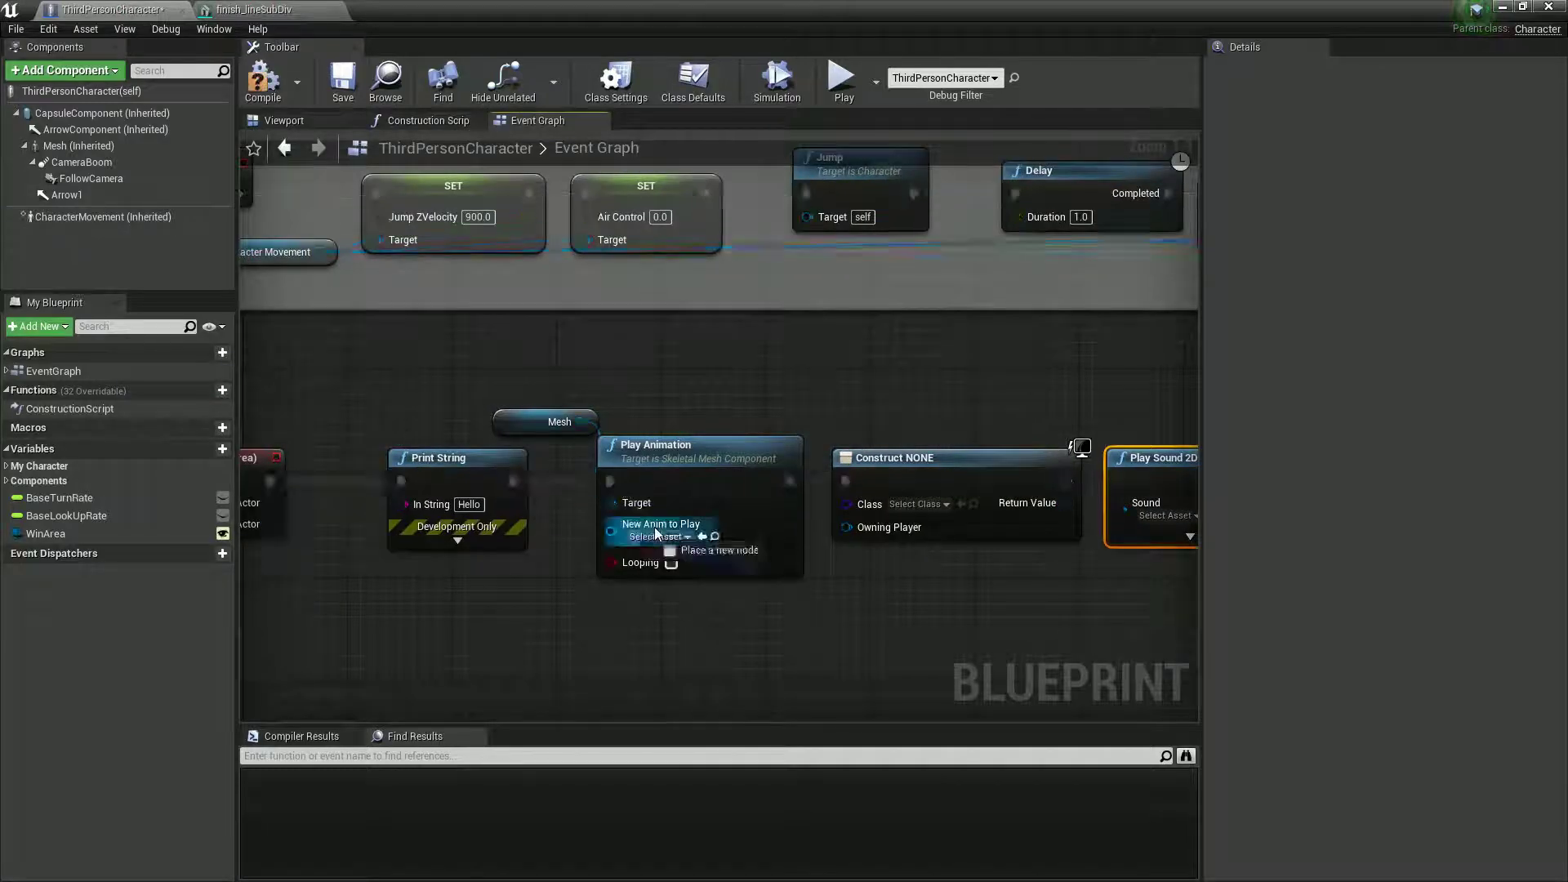
click(665, 539)
text(e)
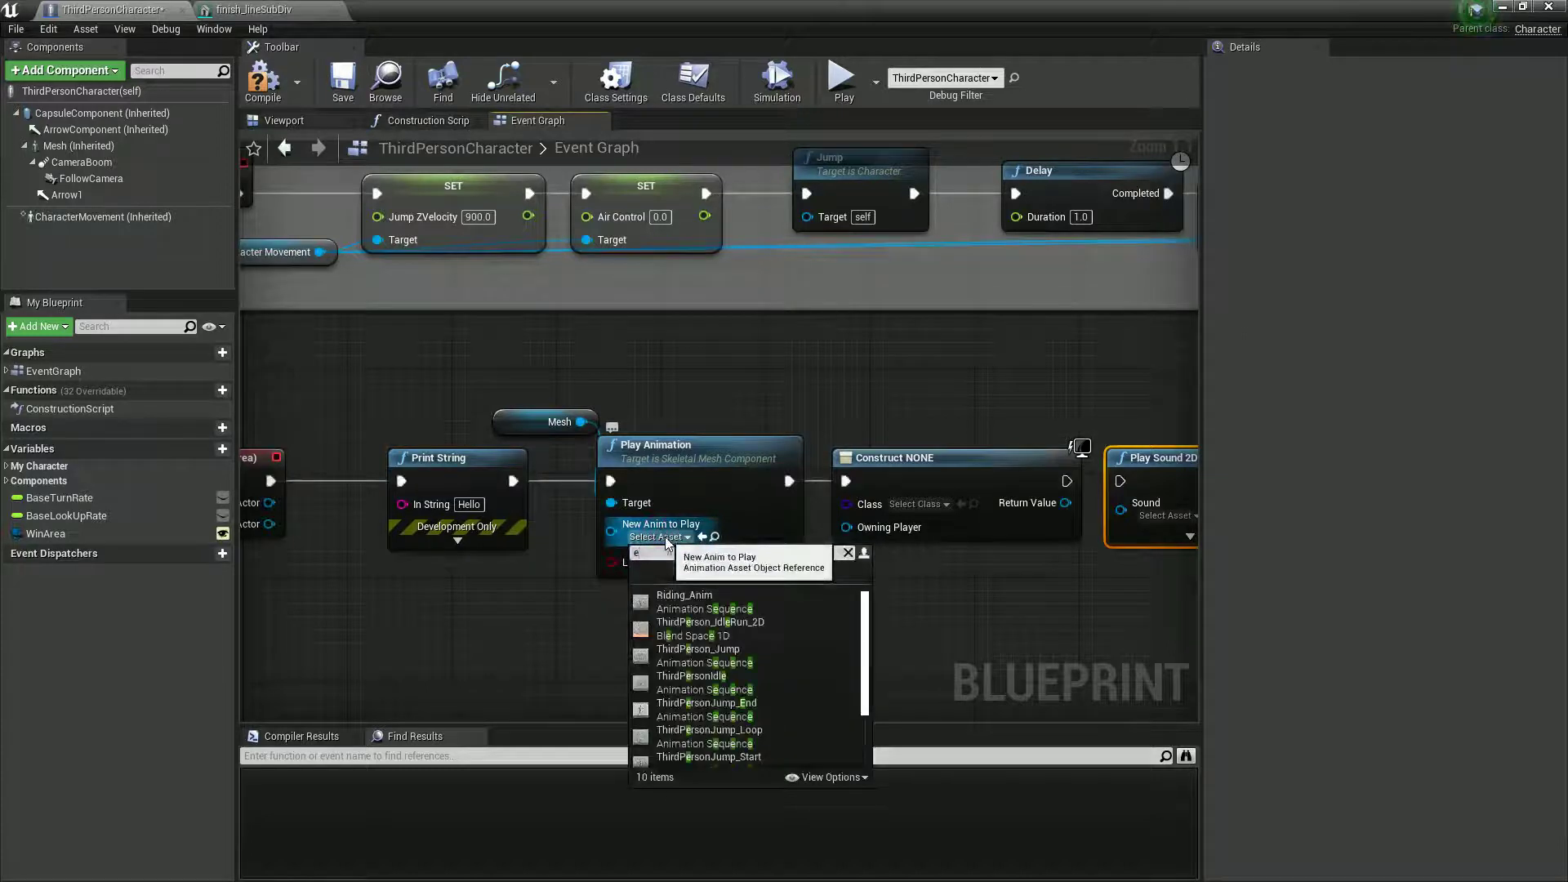
key(BackSpace)
text(win)
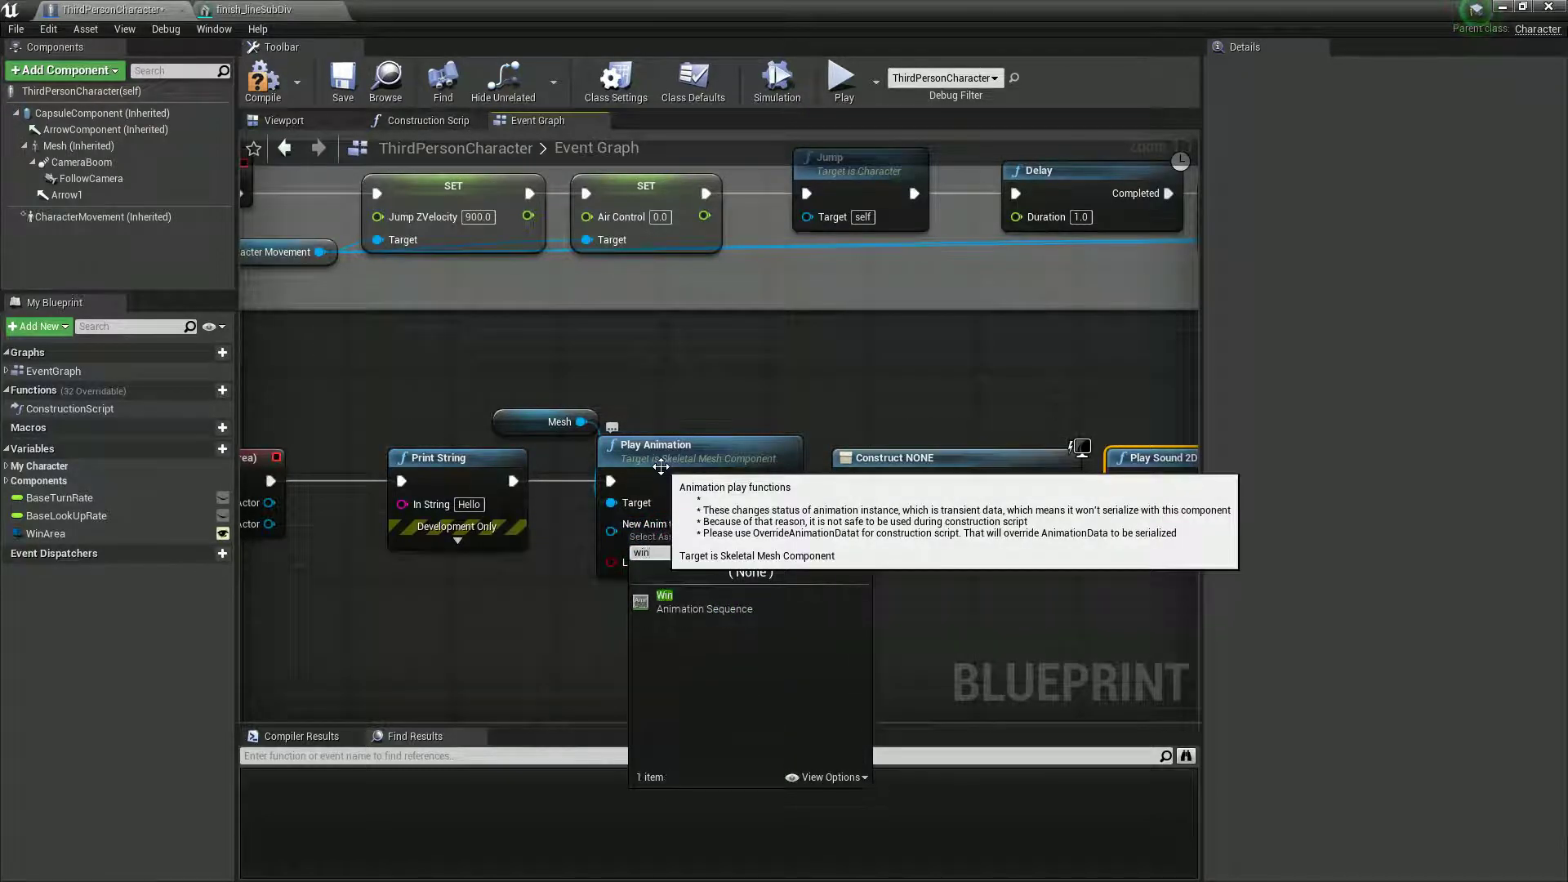
click(652, 608)
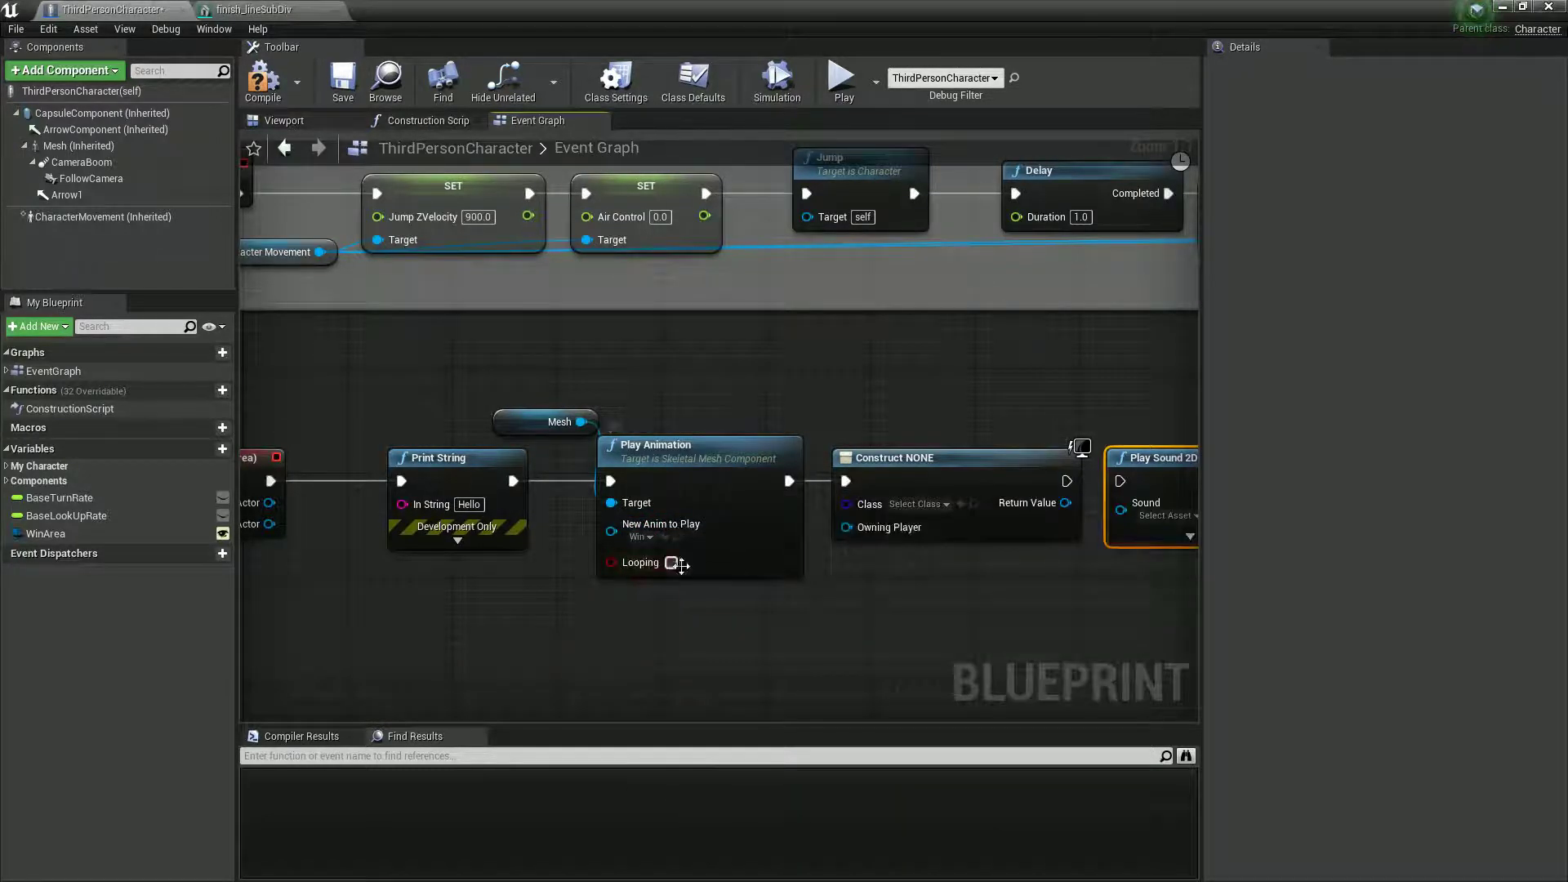
Create a Widget Blueprint named Win_W in the project's Widgets folder
right_drag(846, 616, 611, 617)
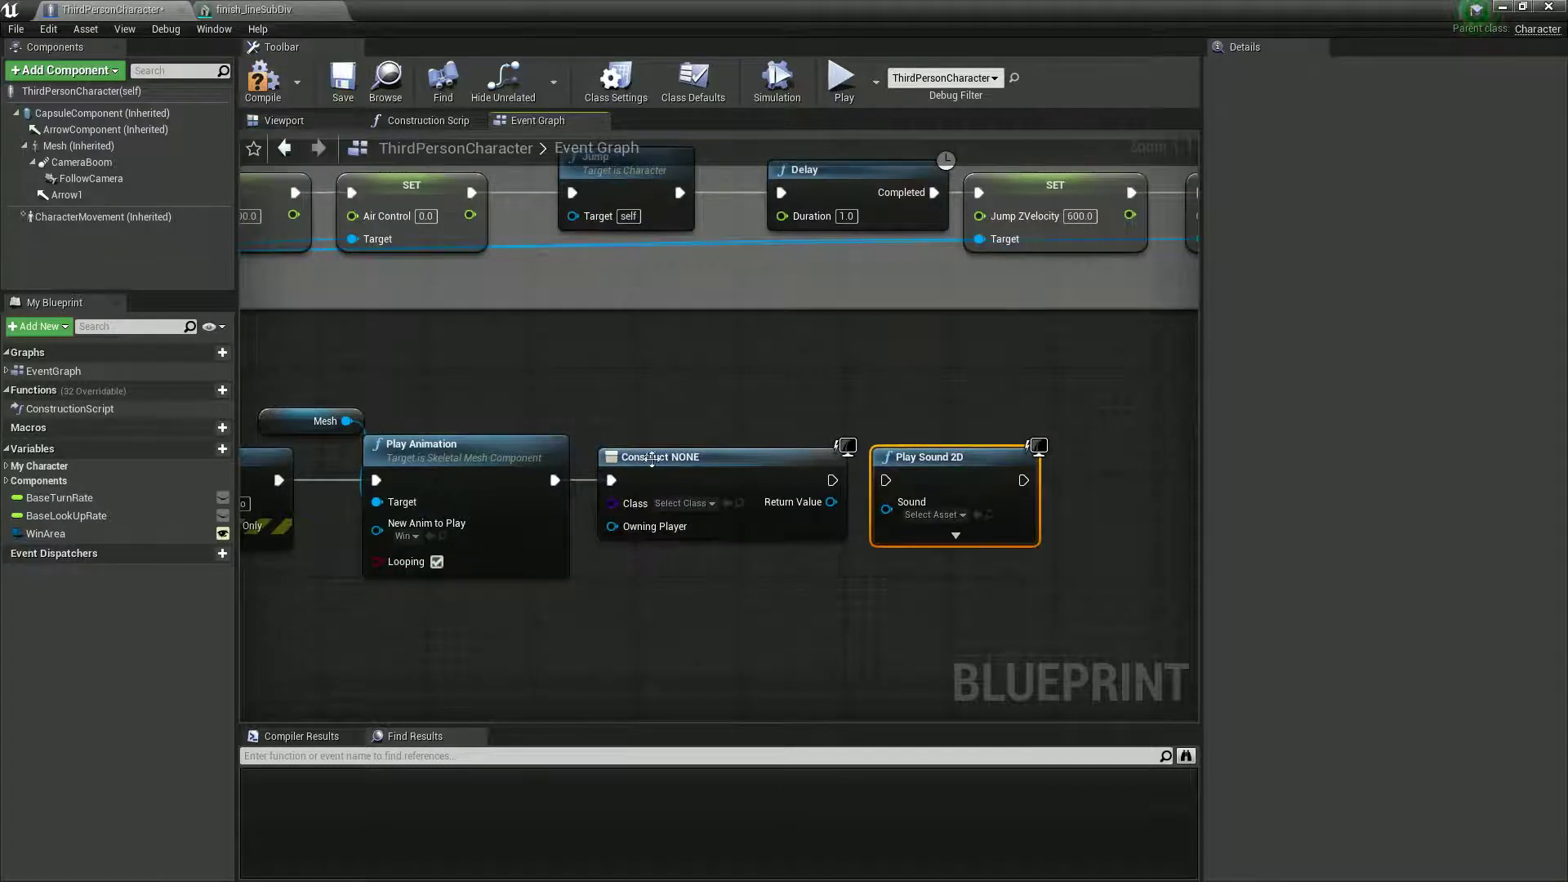
double_click(557, 13)
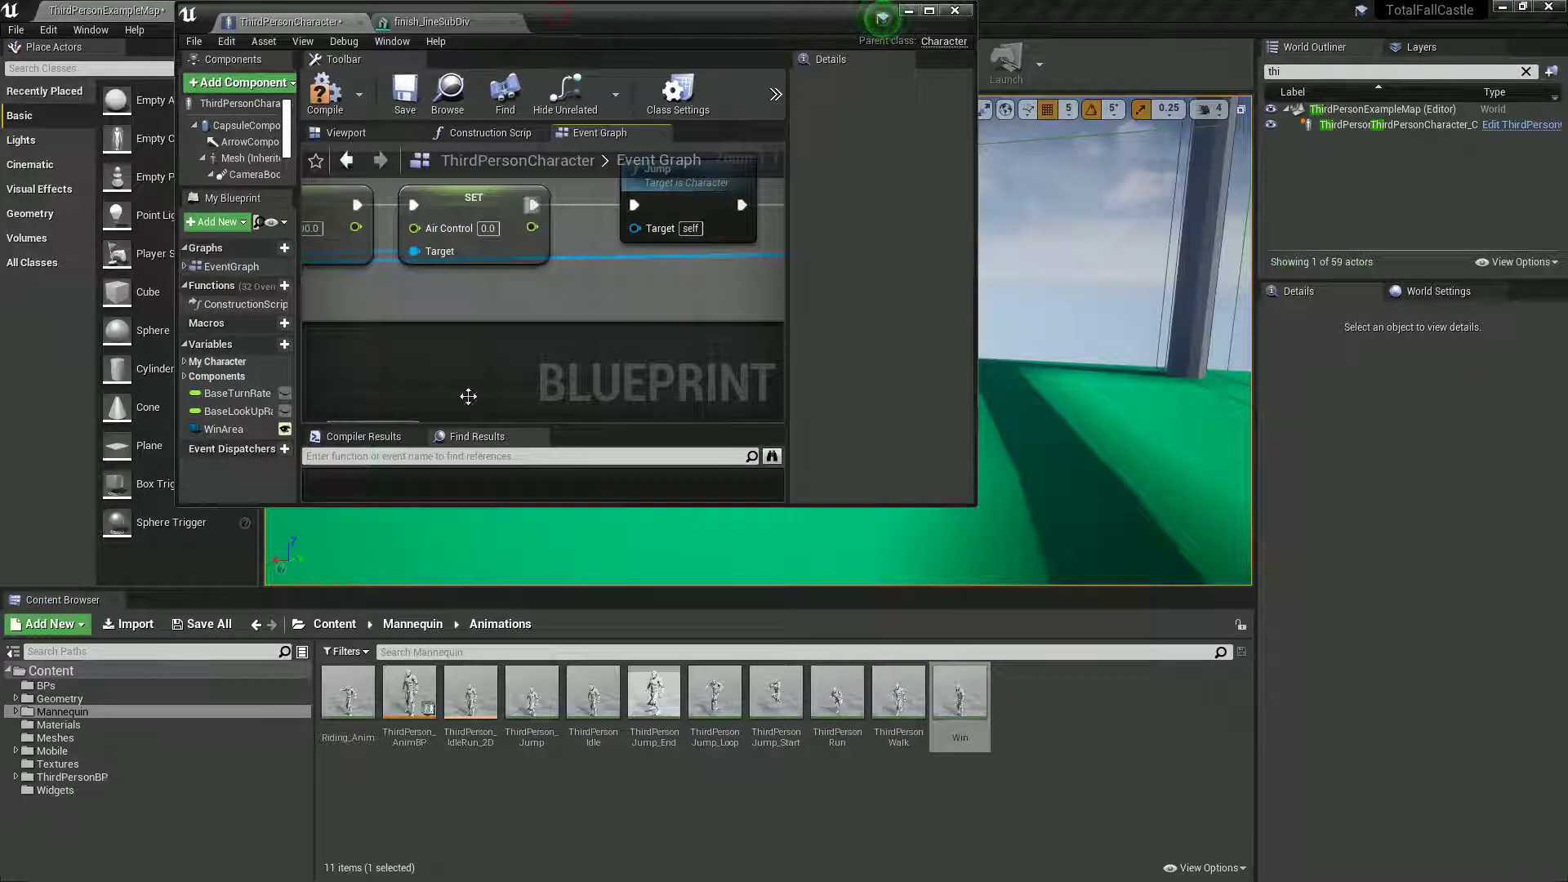
click(68, 791)
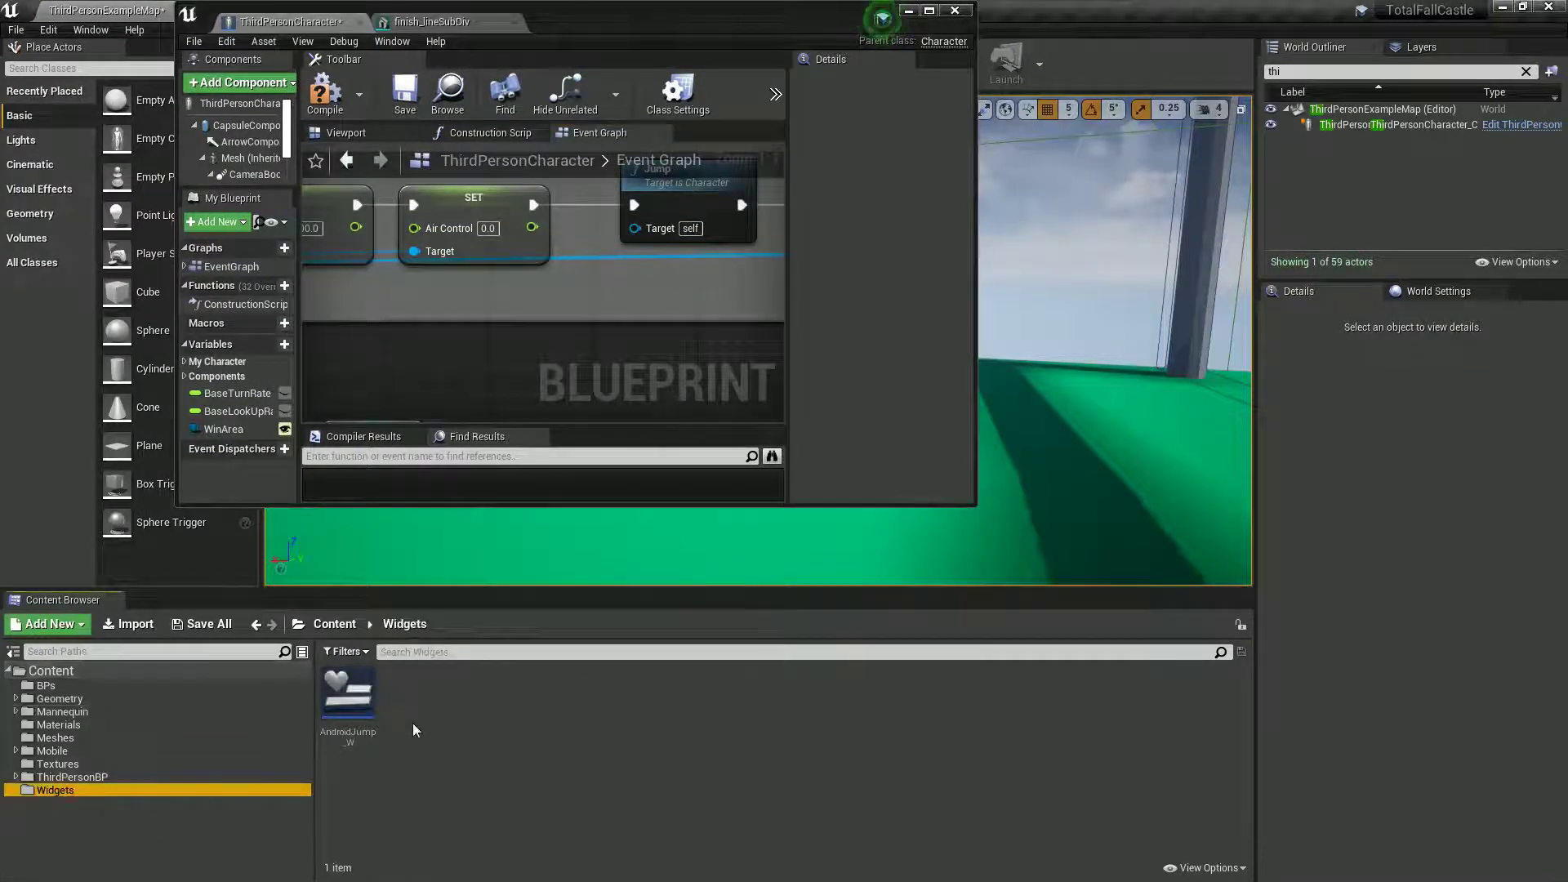
right_click(413, 723)
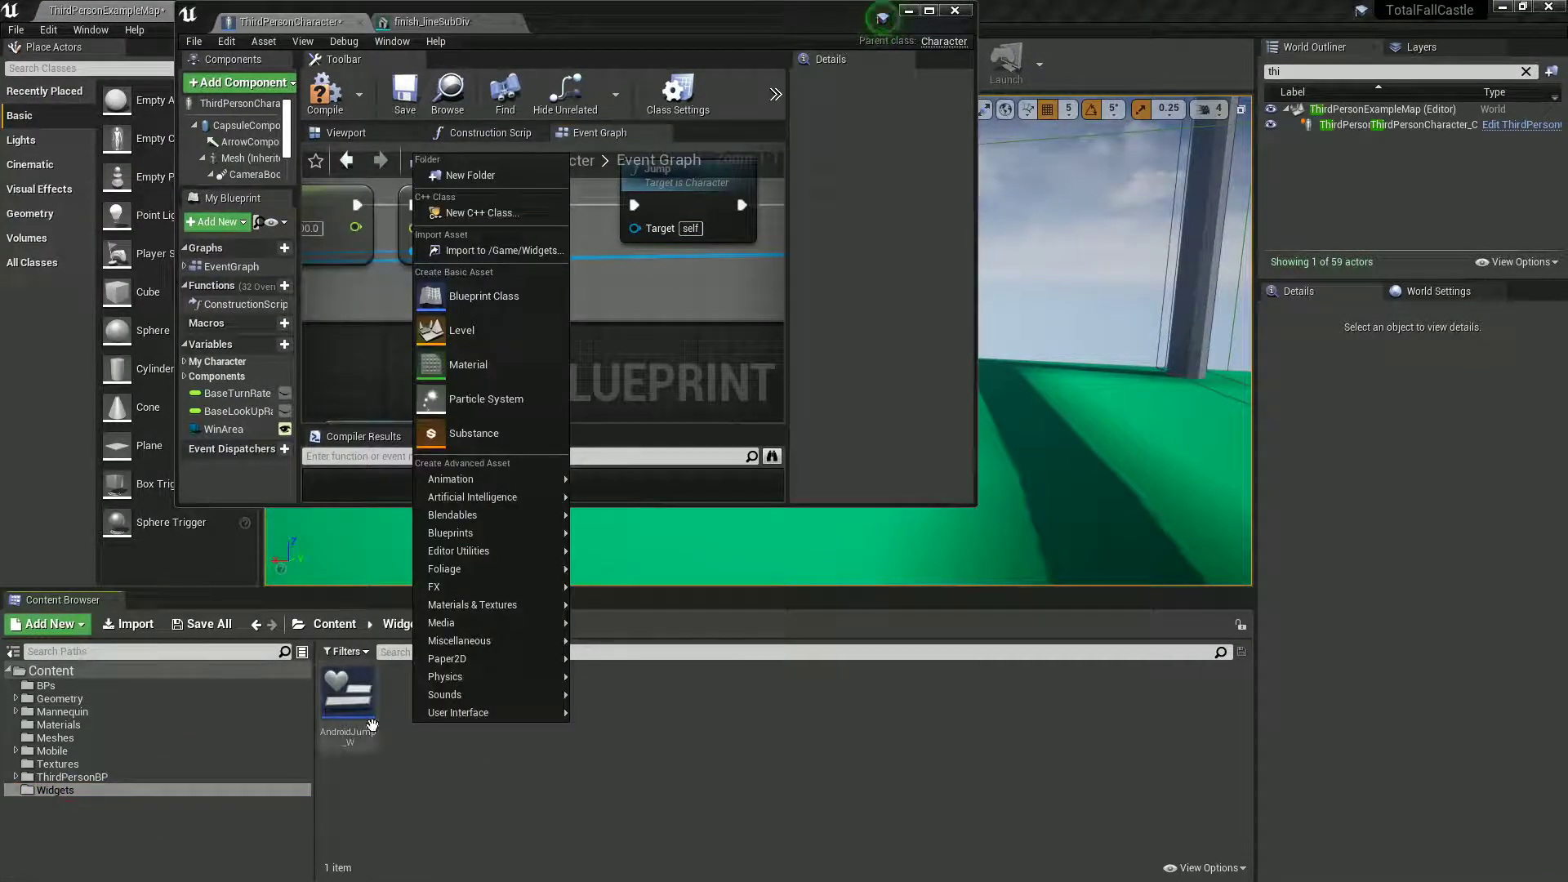
click(86, 794)
right_click(473, 719)
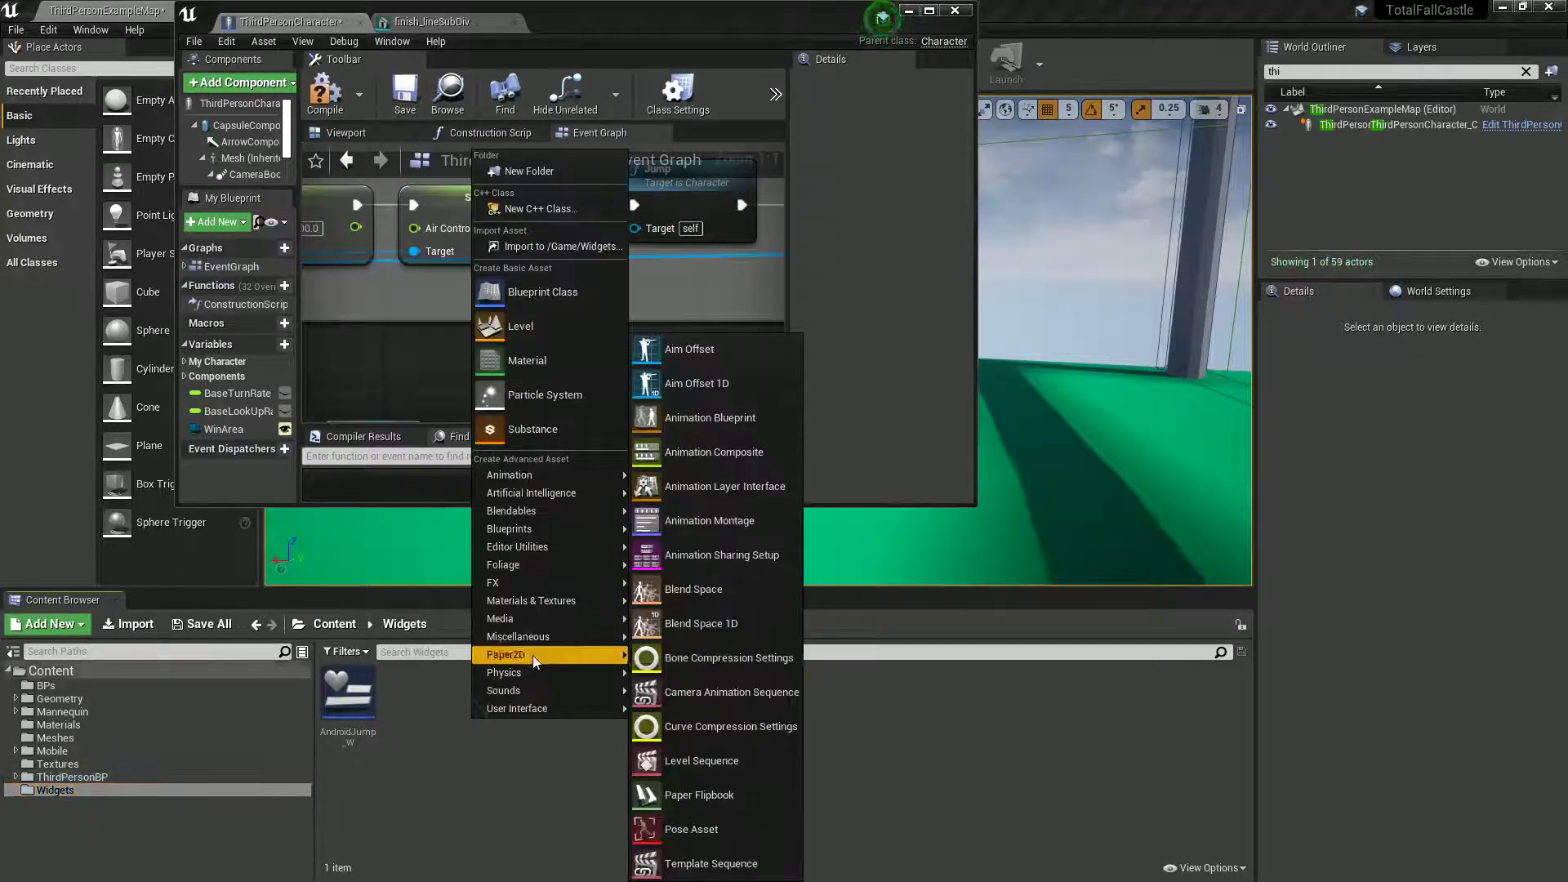
mouse_move(538, 709)
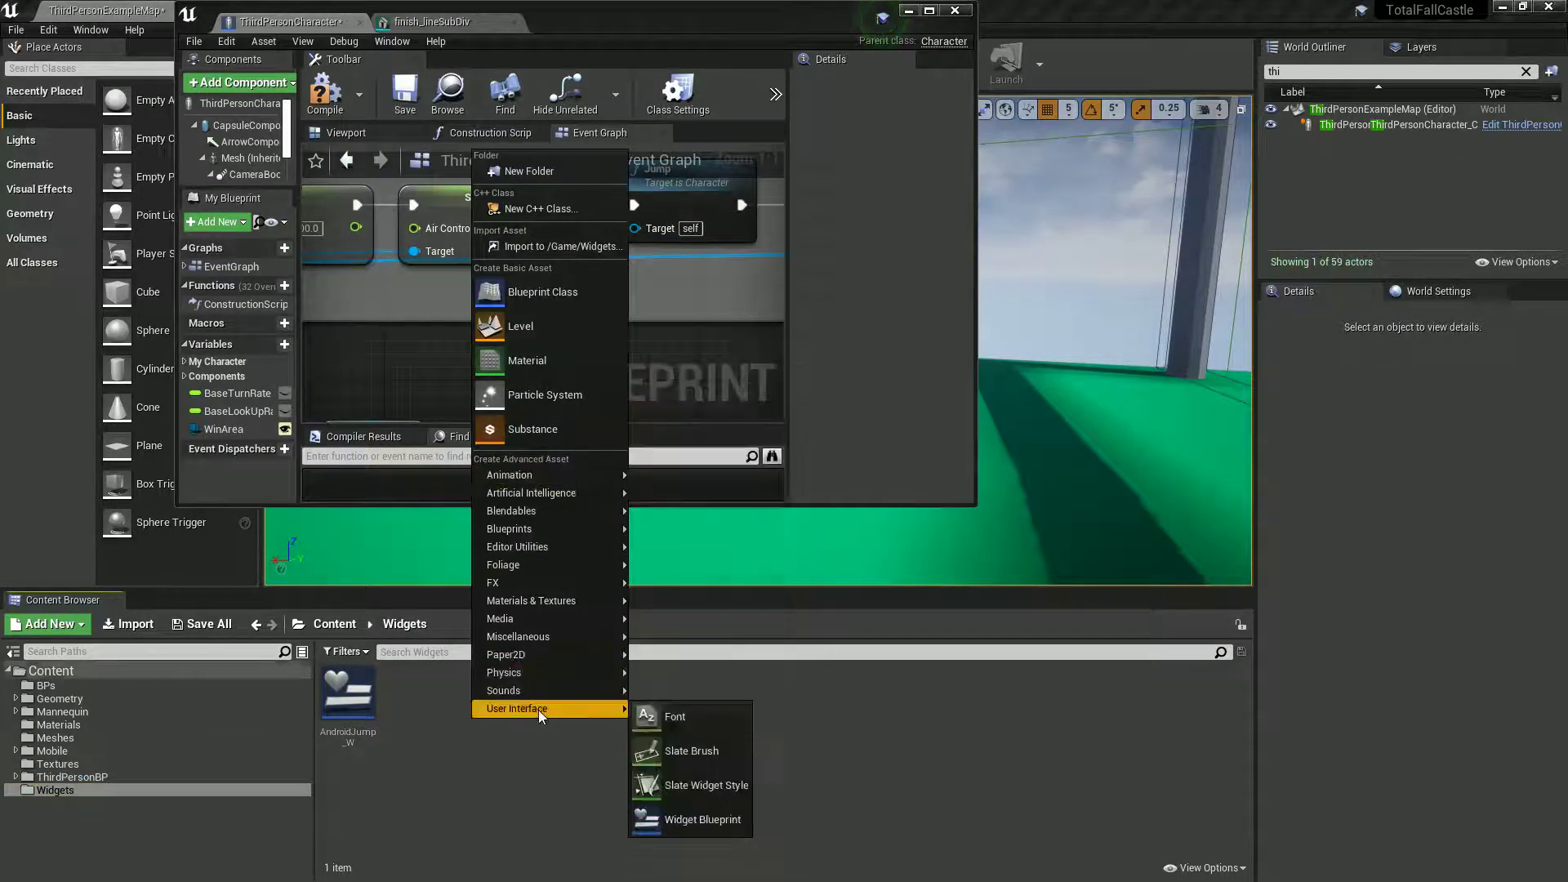
click(690, 819)
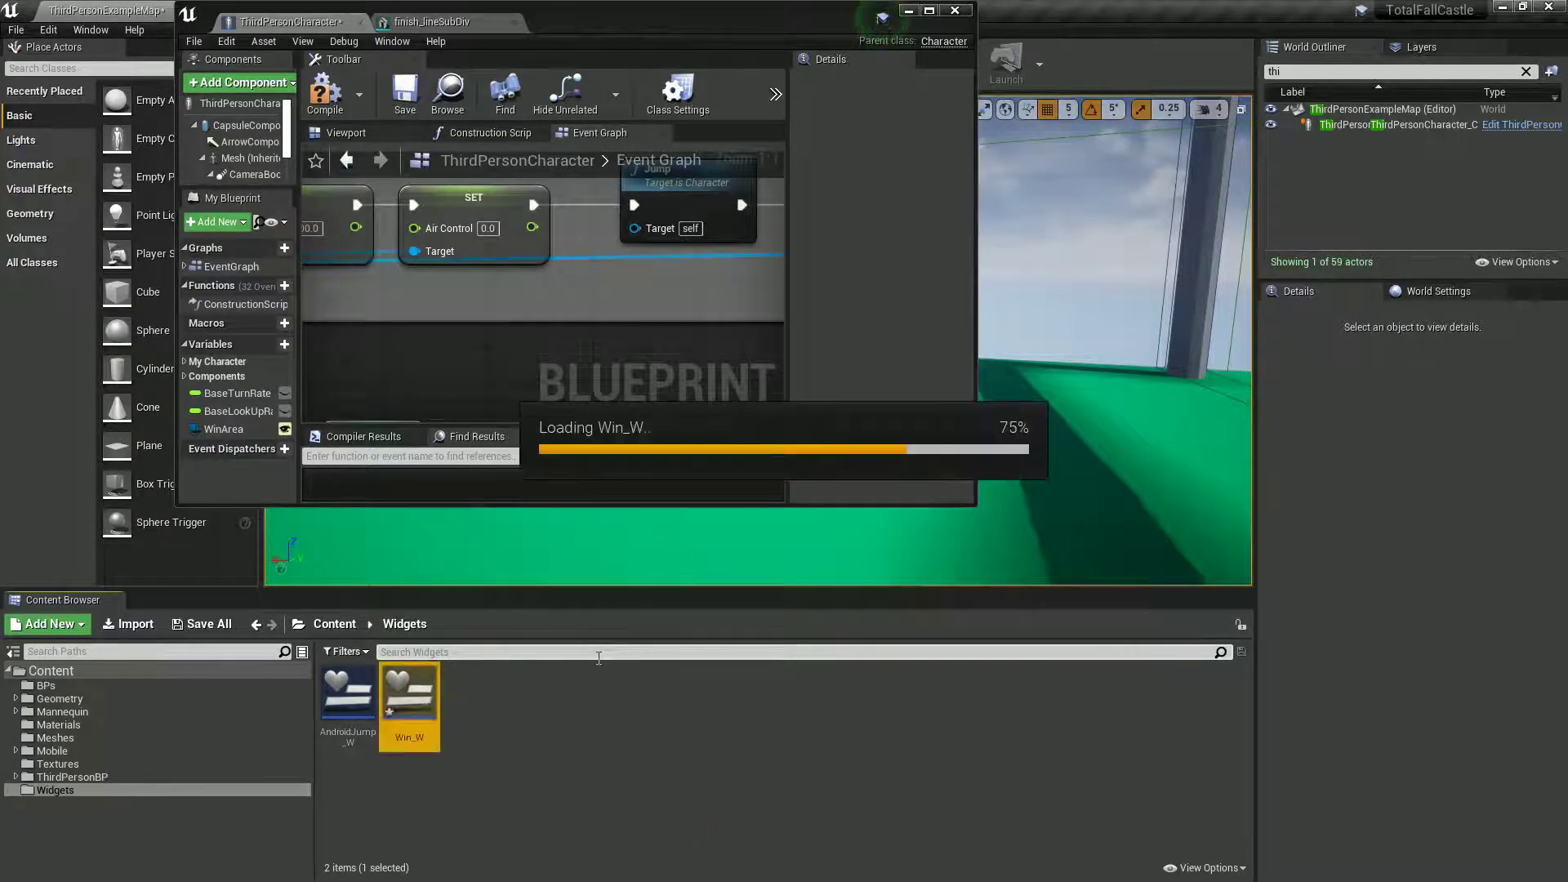
Open Win_W full size and place a Text widget on its canvas at about X 660, Y 144
click(931, 13)
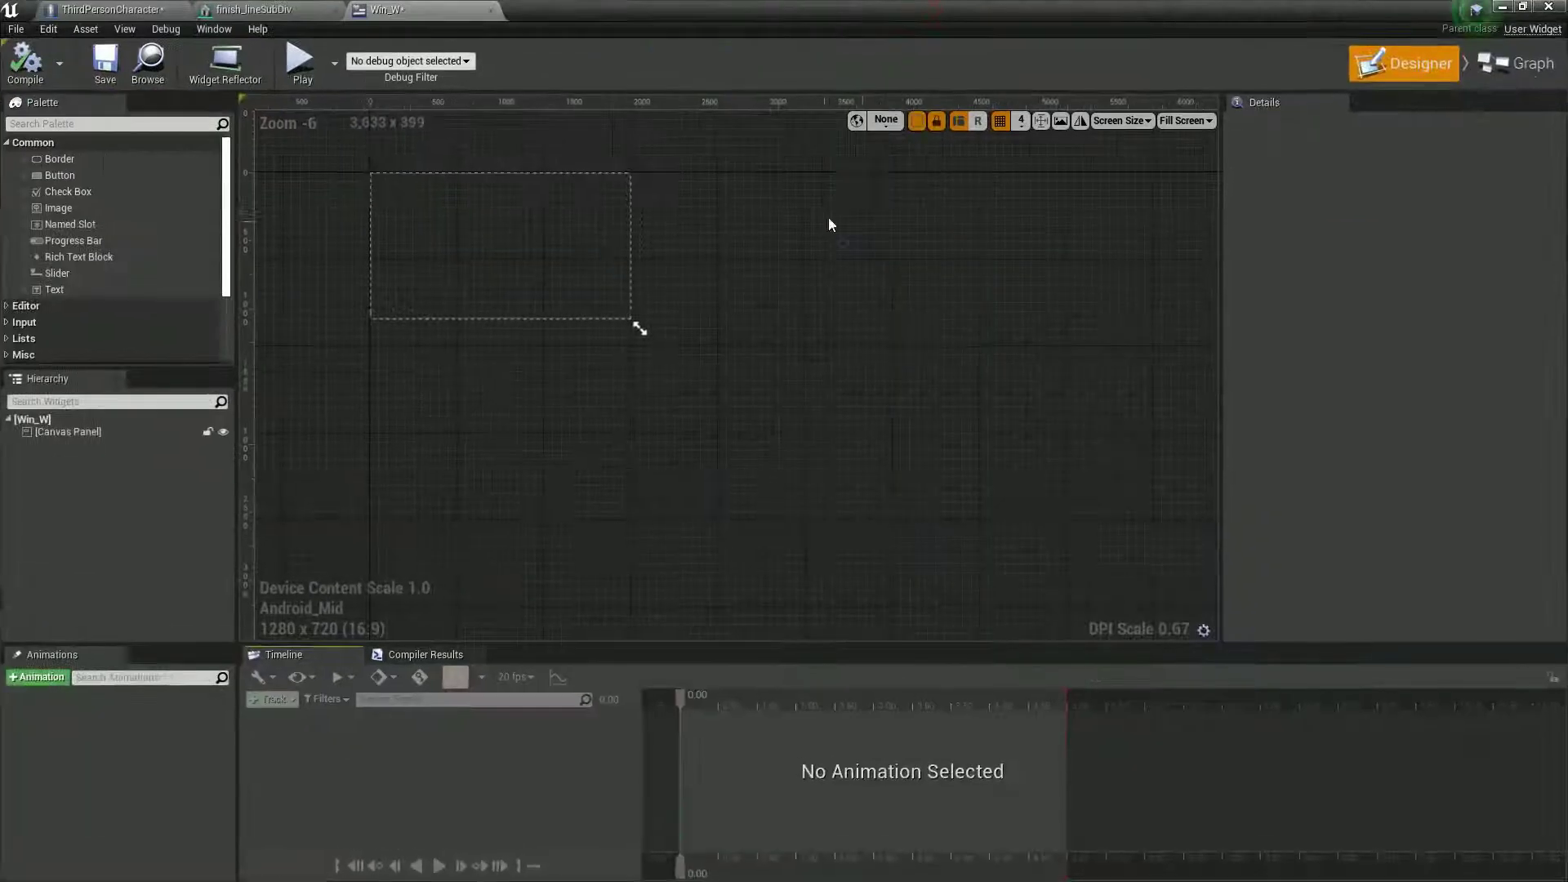
scroll(954, 399, up, 4)
scroll(1000, 255, down, 1)
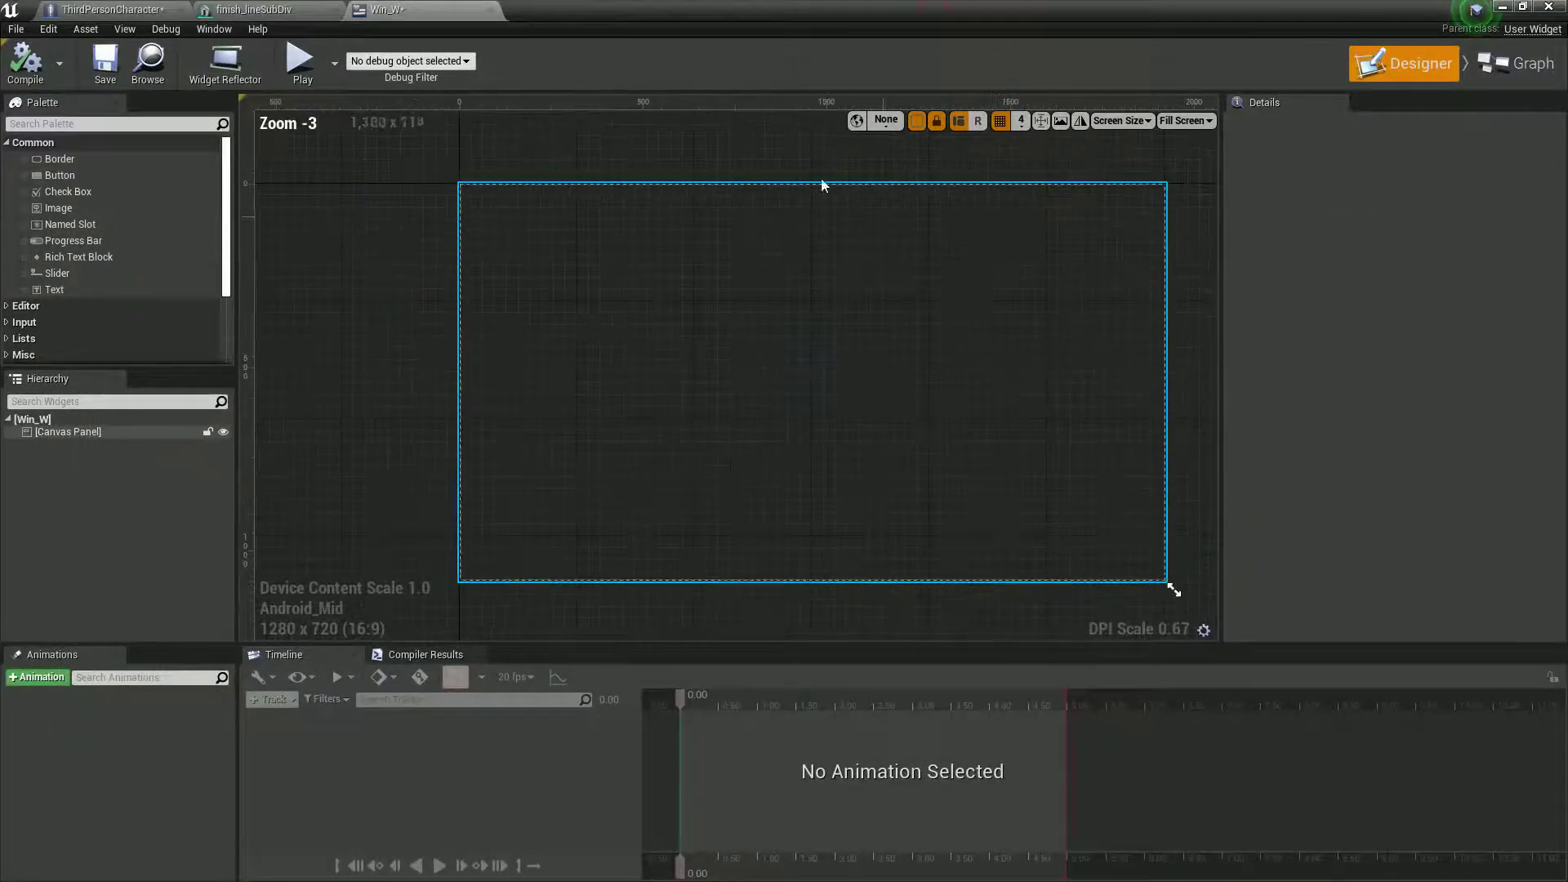
drag(63, 288, 697, 235)
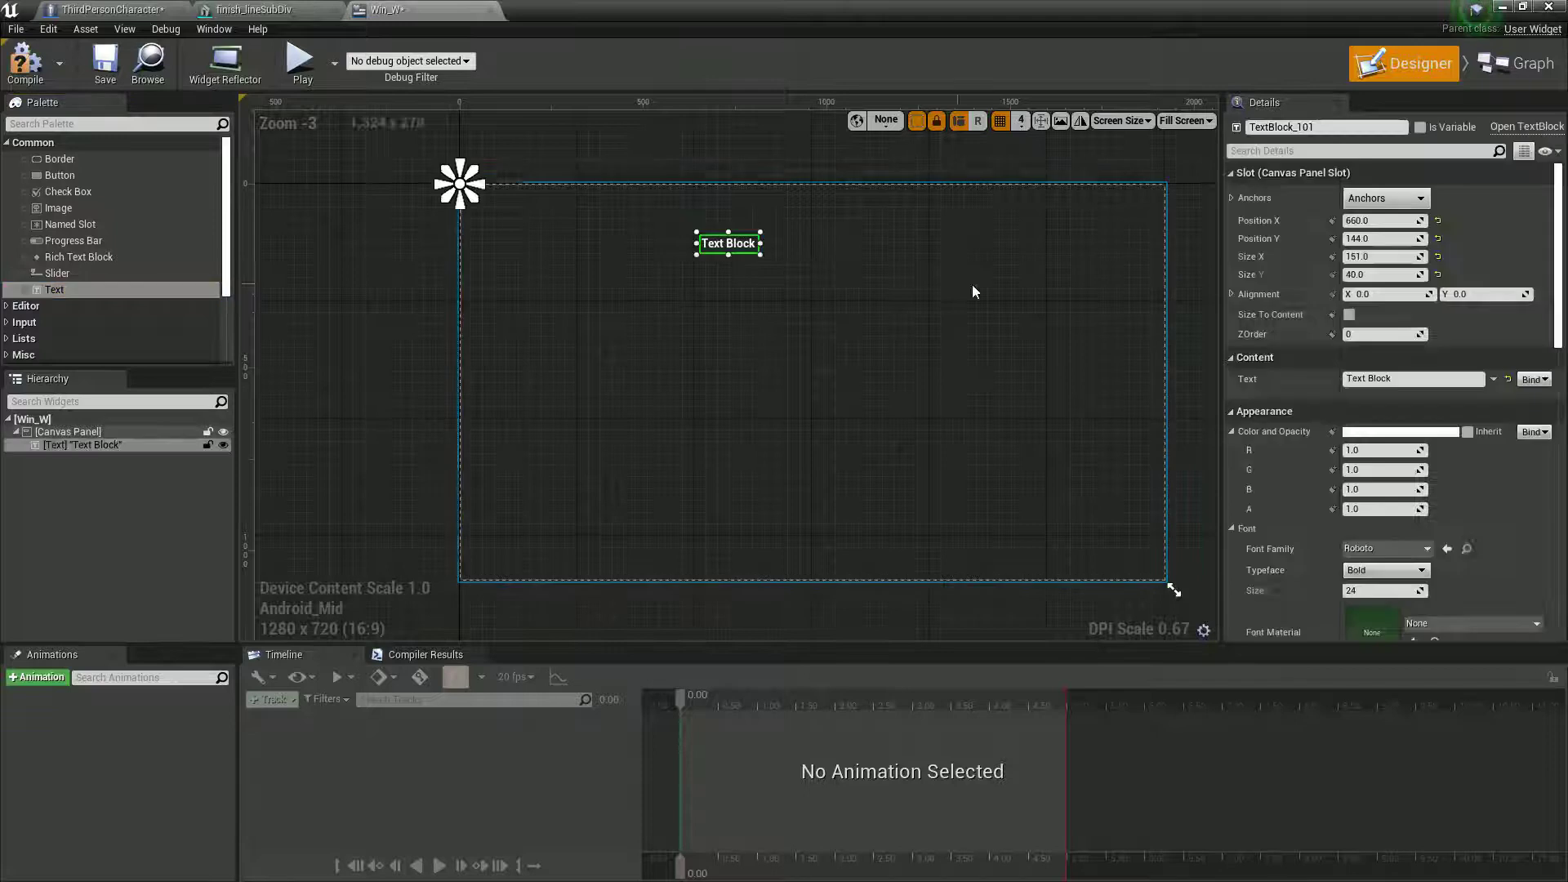
Set the text block's content to "You win" and its colour to yellow, hex sRGB FFF200FF
click(1399, 378)
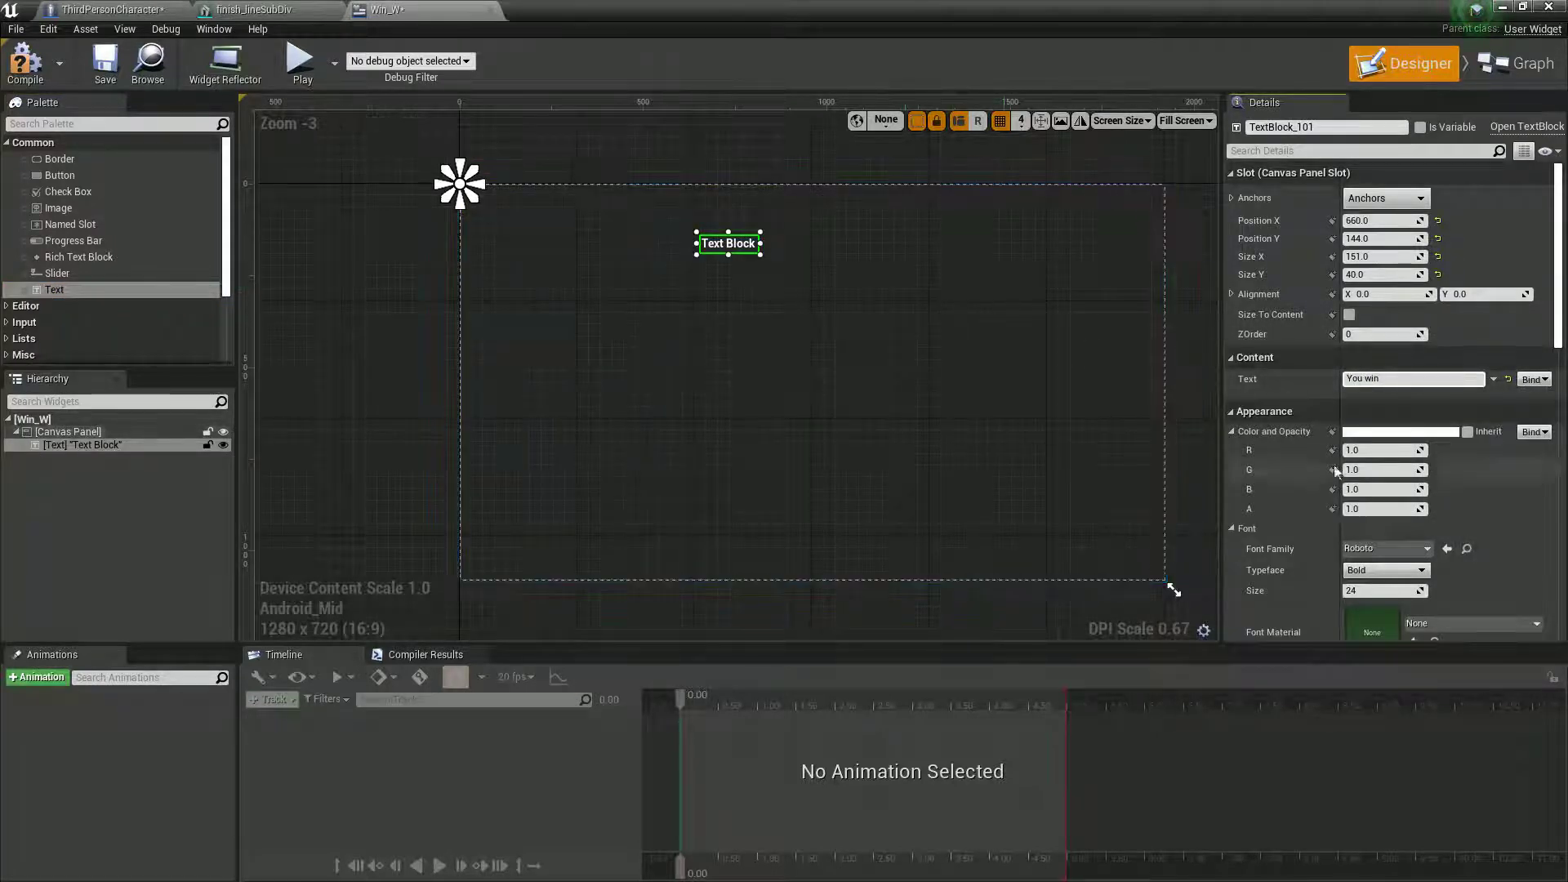
click(1378, 433)
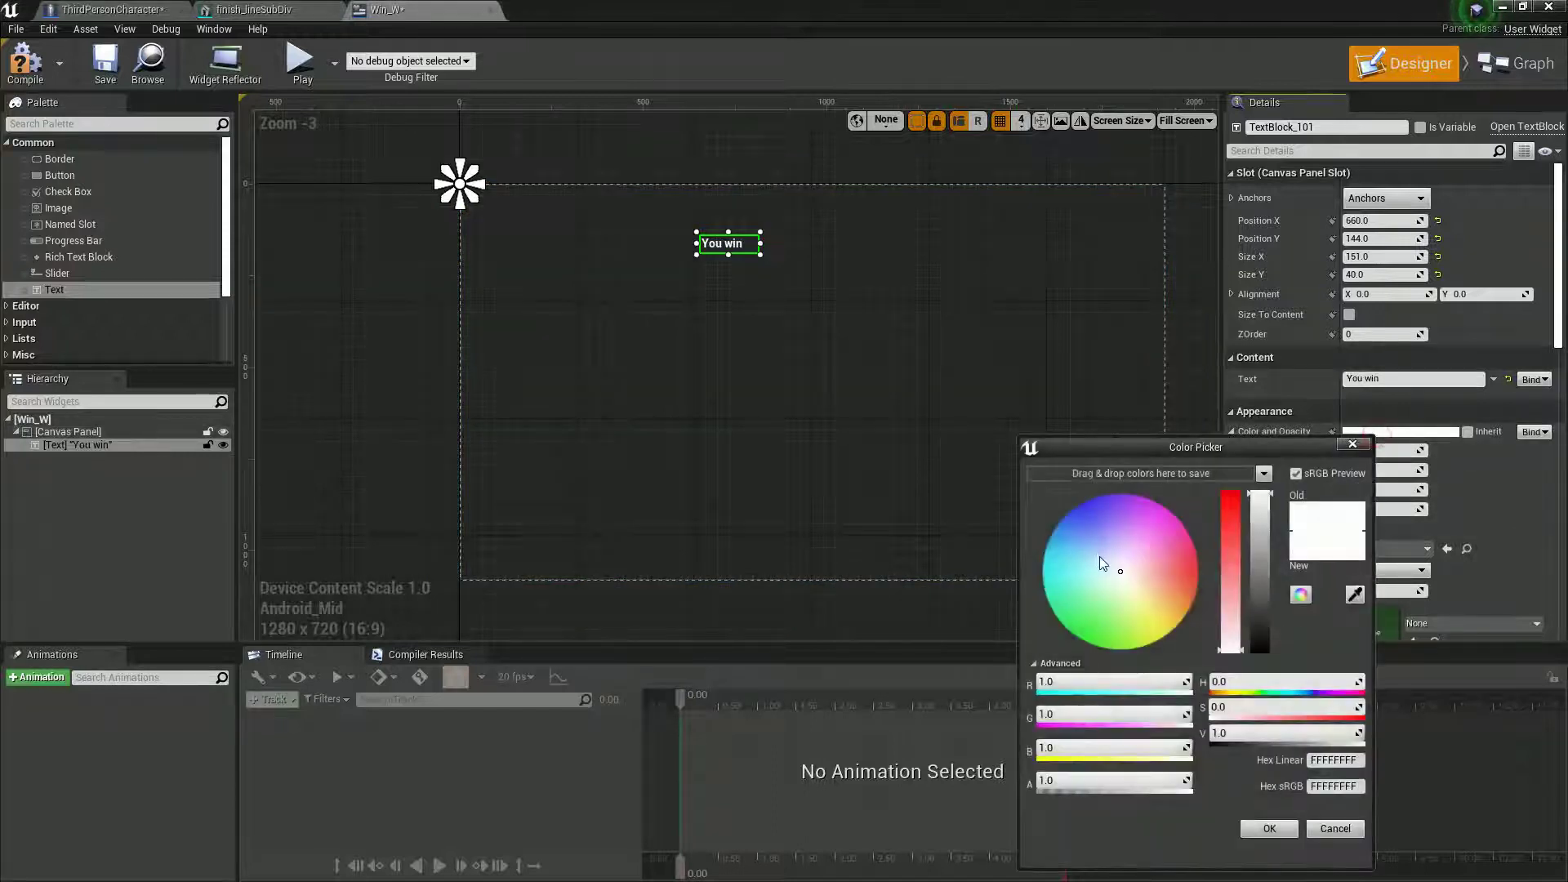
drag(1099, 556, 1168, 634)
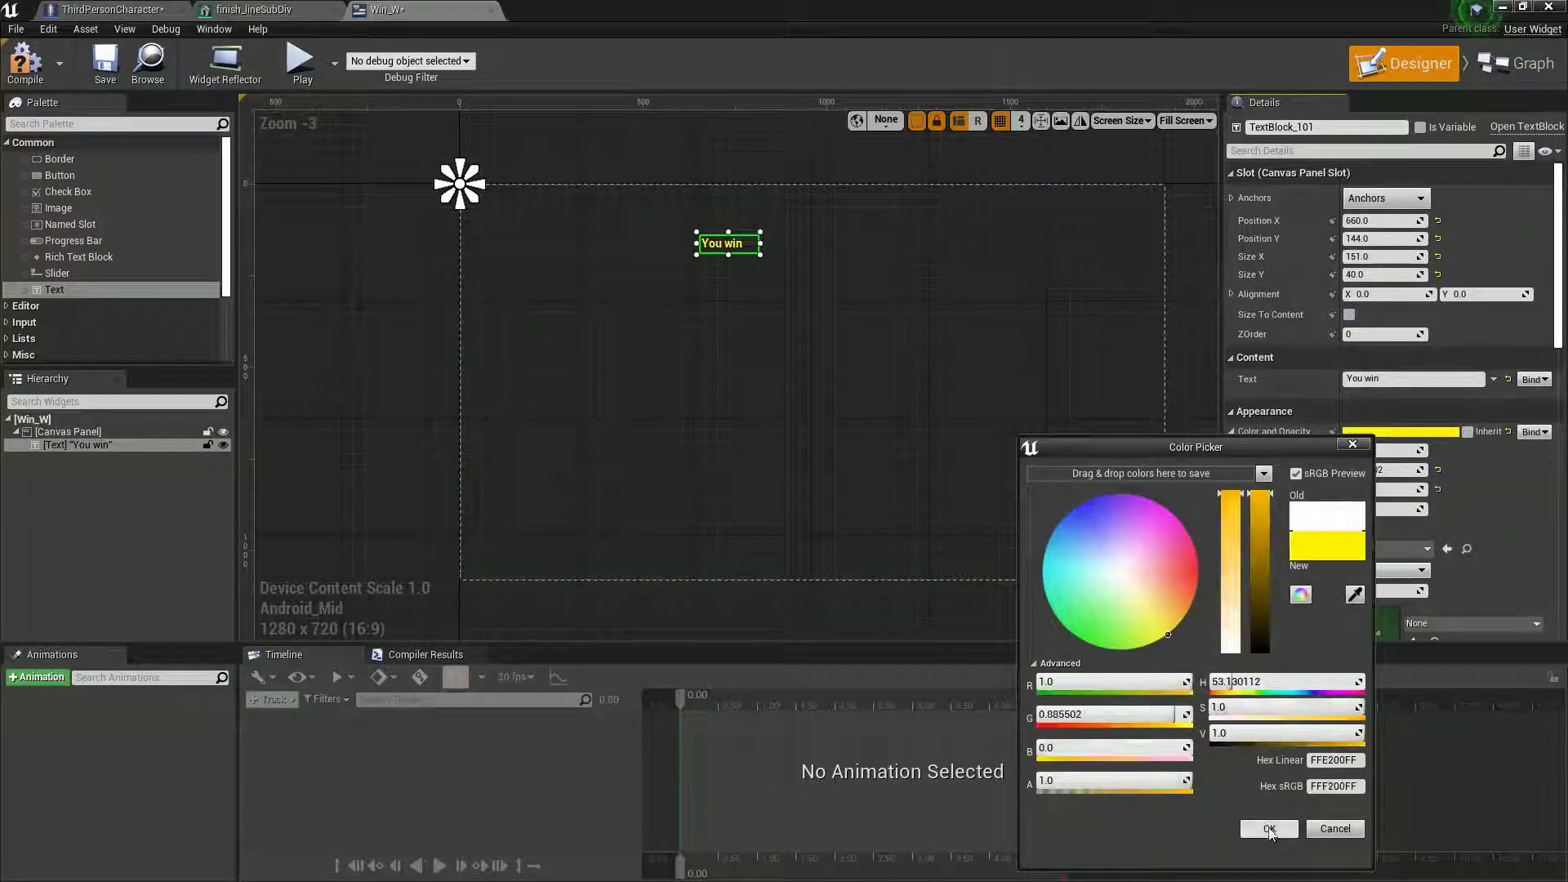
click(1269, 829)
Set the text's font size to 138, then enlarge its box to about 903 by 256 and move it to X 596, Y 56
mouse_move(1370, 590)
mouse_down()
mouse_move(1396, 590)
mouse_move(1379, 591)
mouse_up()
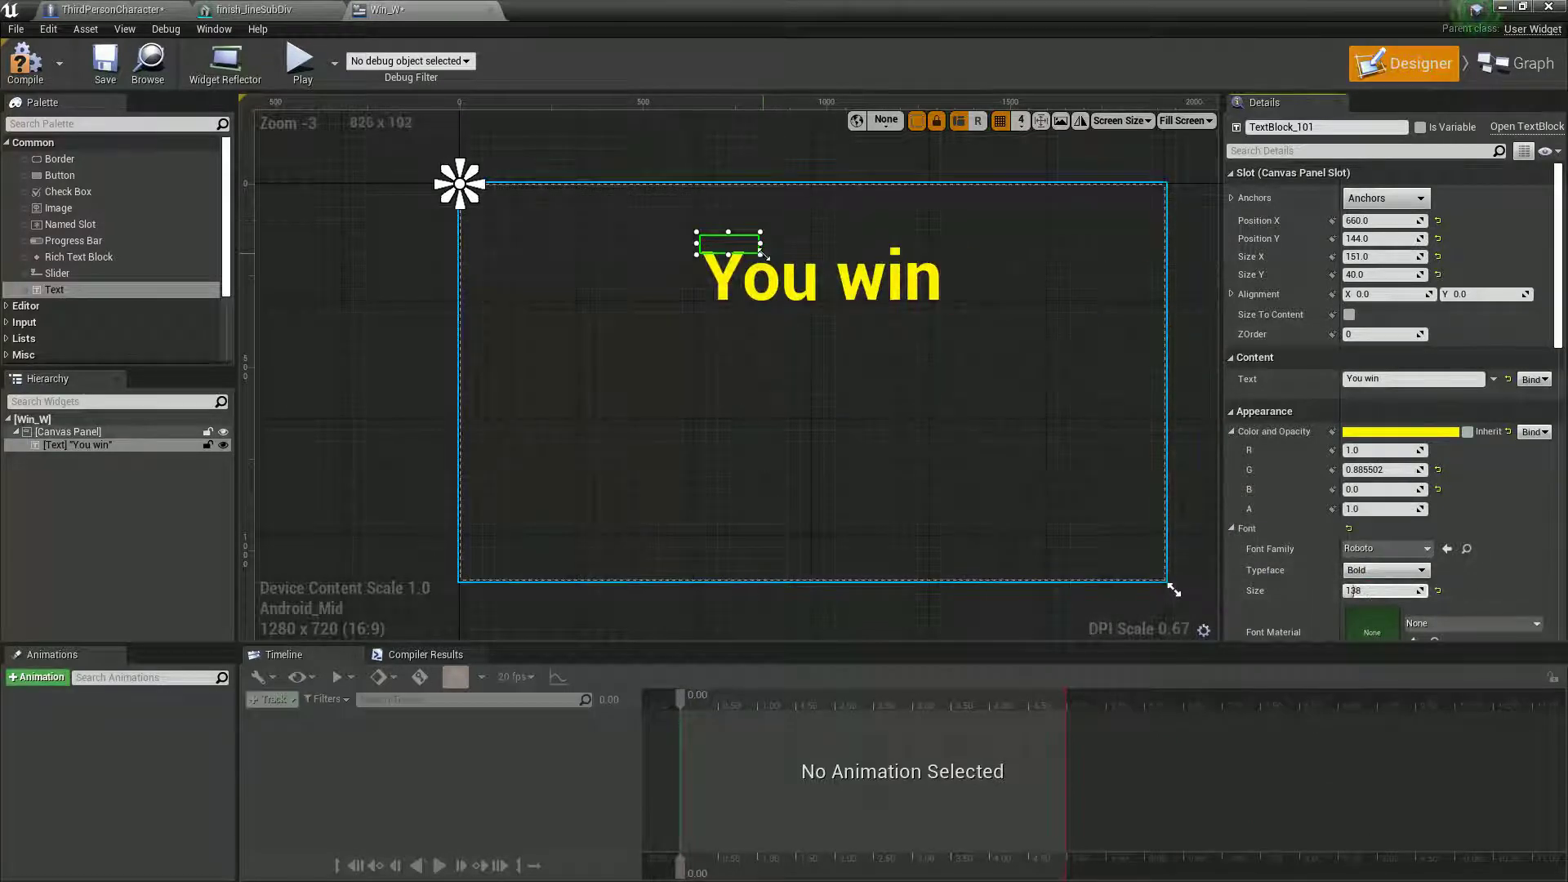
drag(1023, 325, 1038, 333)
drag(857, 294, 833, 261)
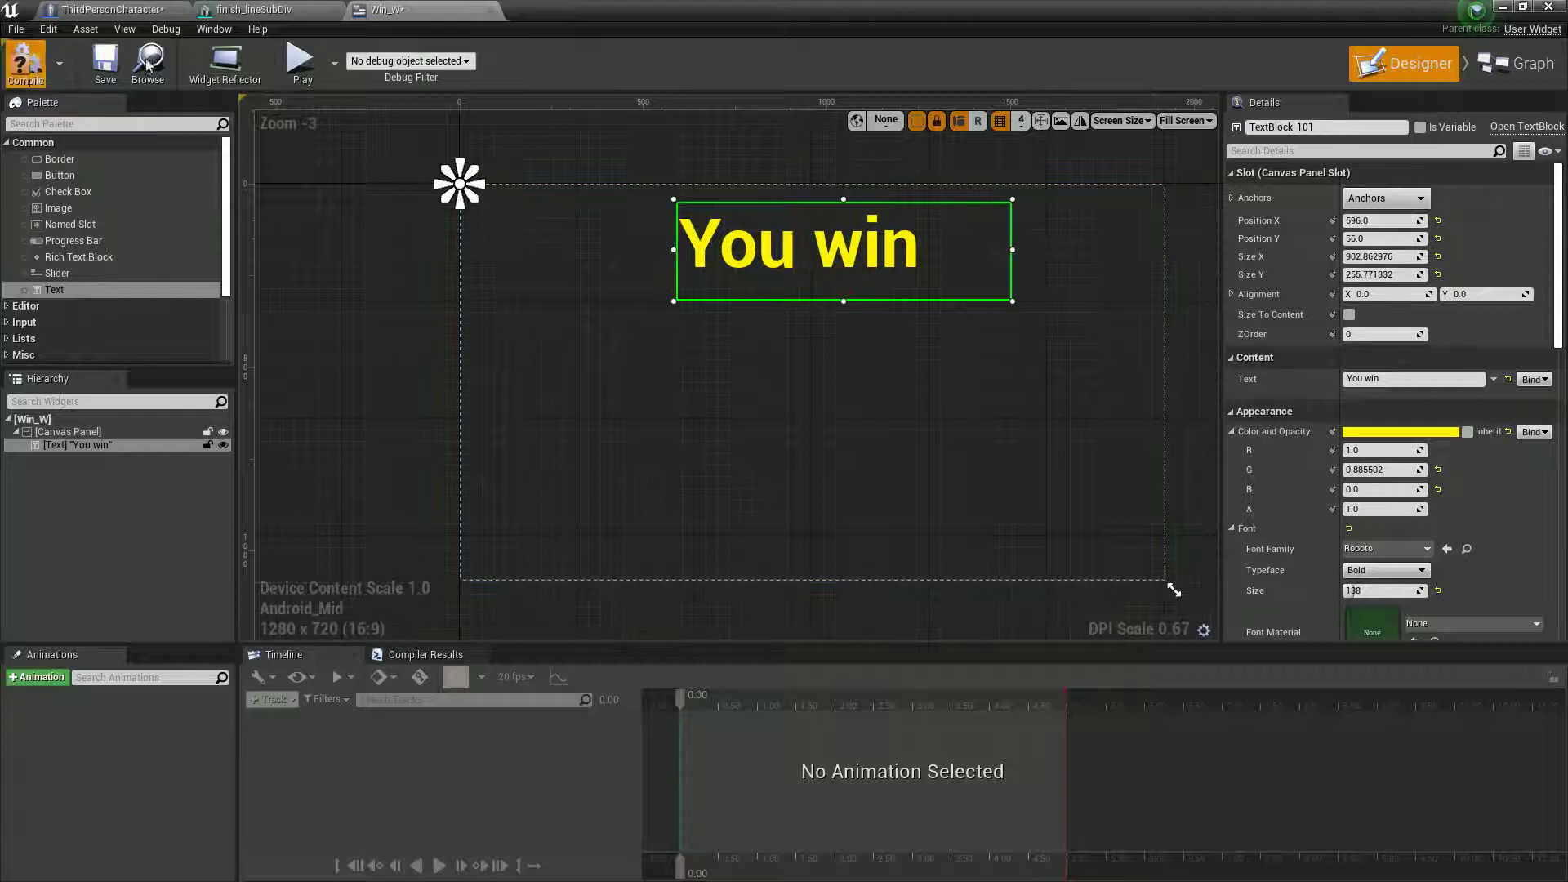
In the ThirdPersonCharacter event graph, set the Construct node's class to Win_W, then compile and save the blueprint
click(253, 9)
click(137, 9)
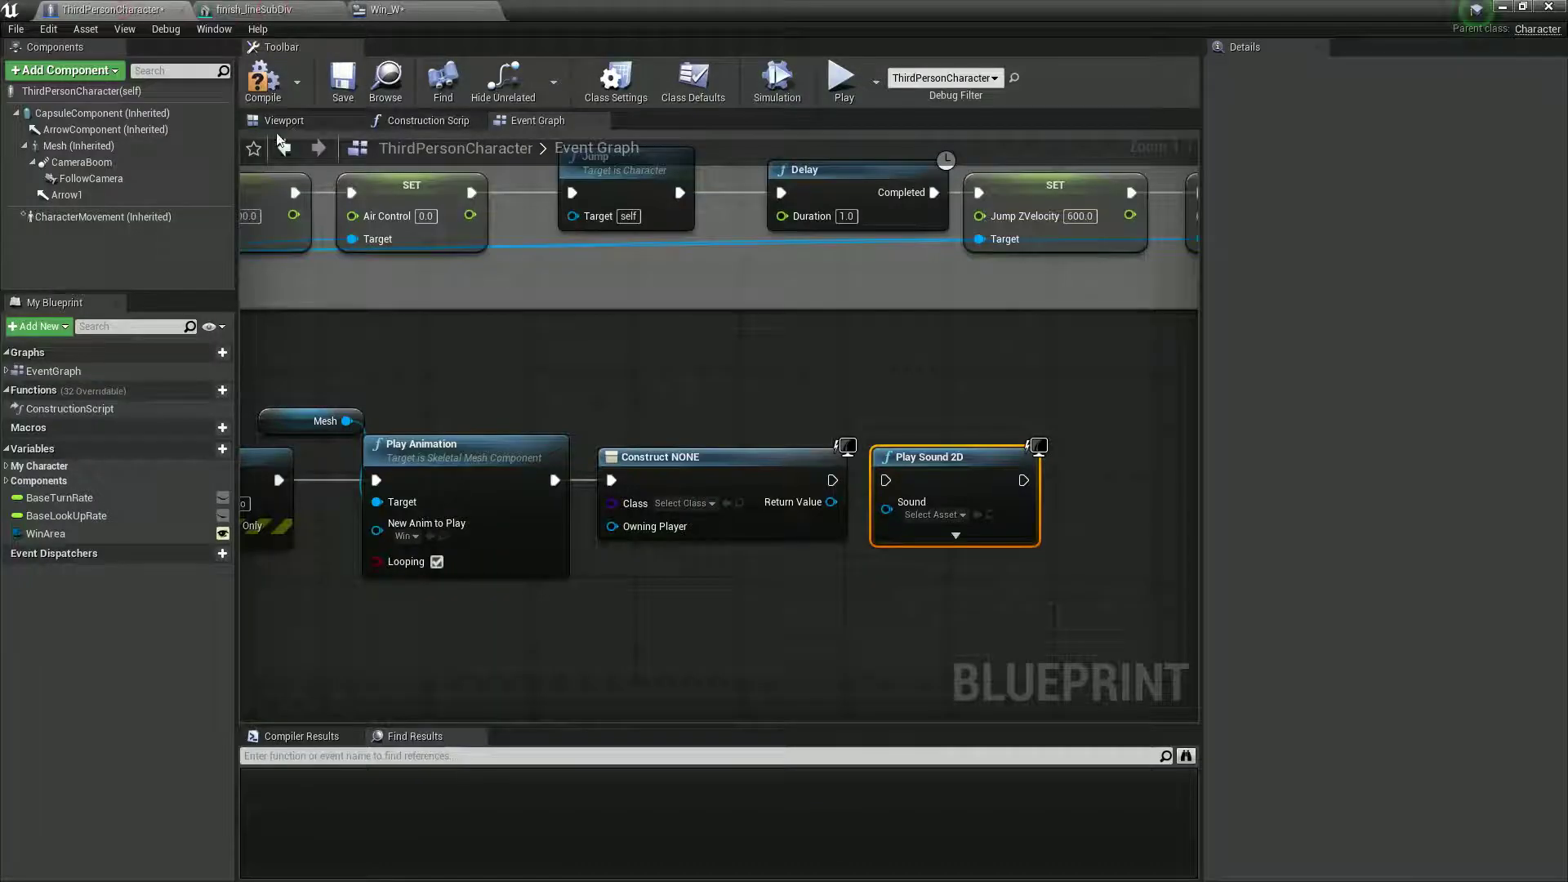
click(686, 503)
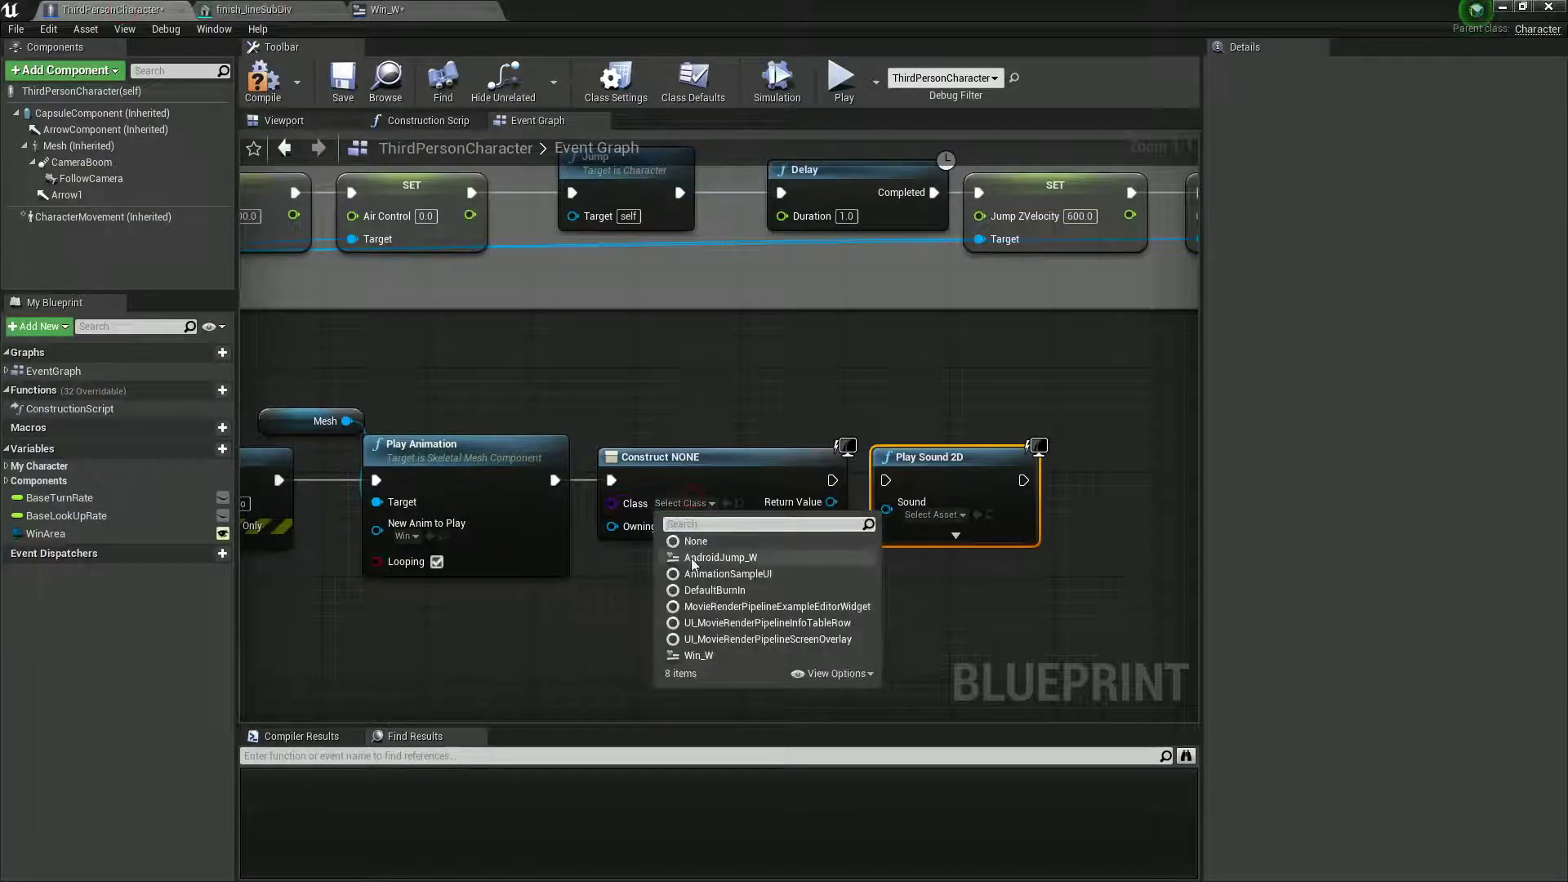
click(724, 655)
drag(805, 502, 891, 507)
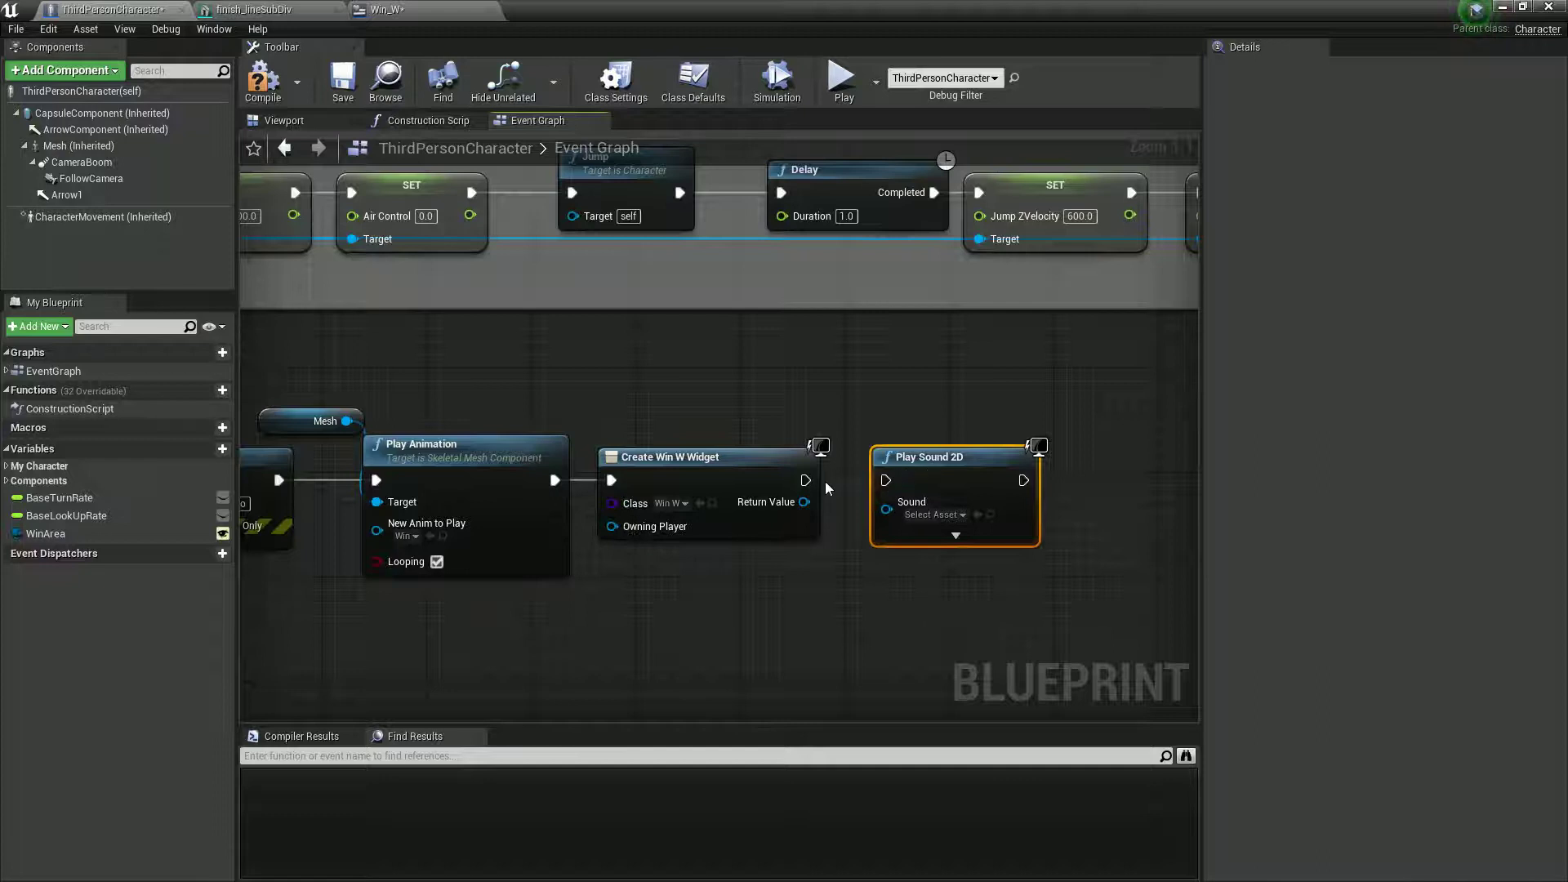
drag(805, 480, 870, 488)
drag(871, 434, 871, 436)
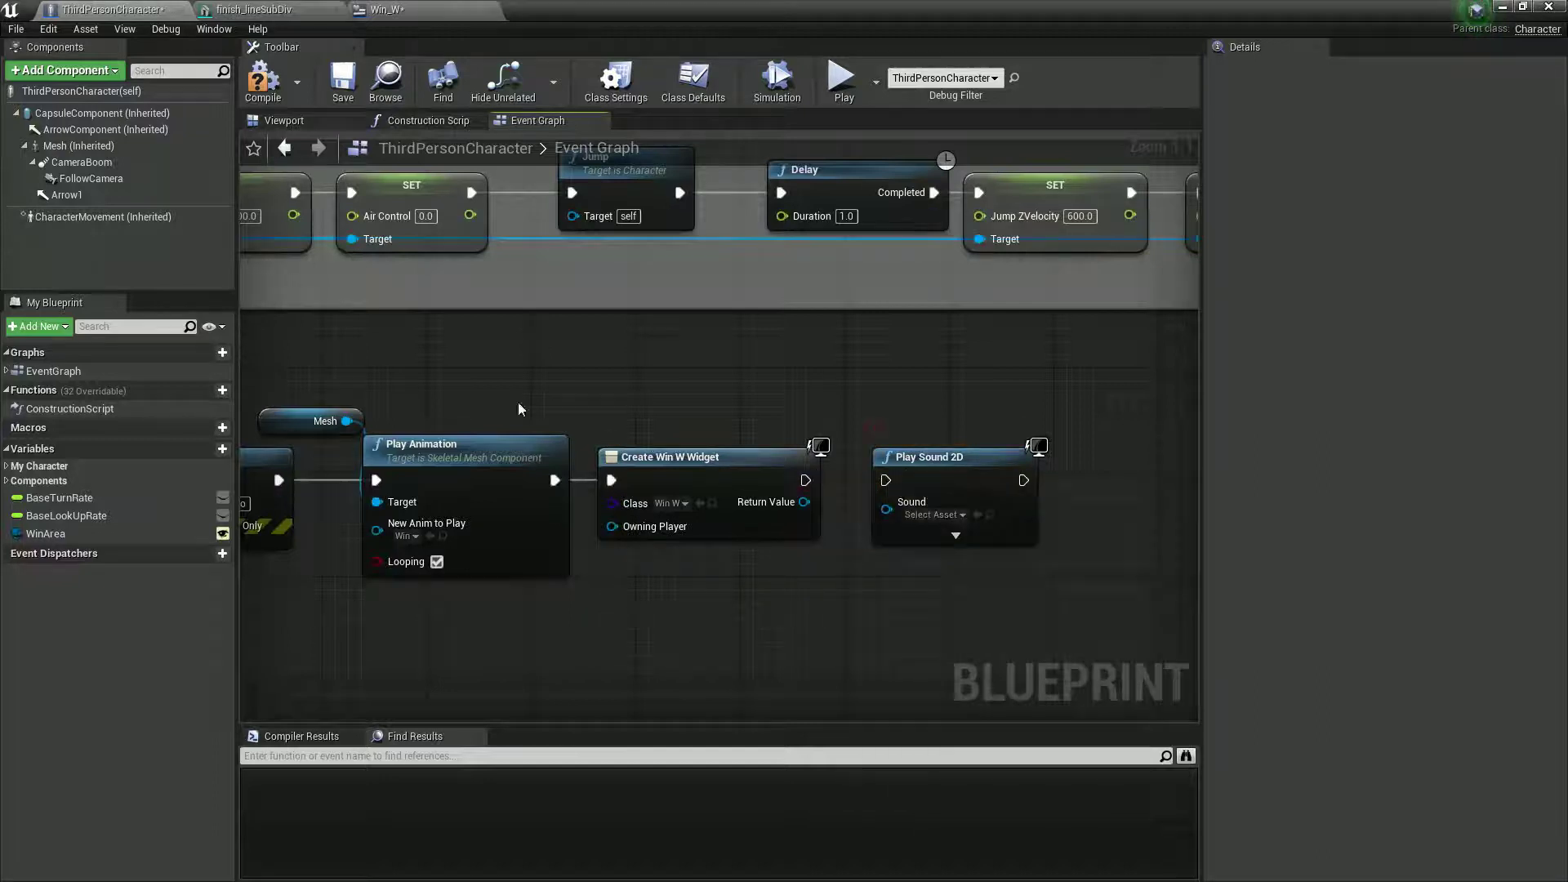
click(262, 81)
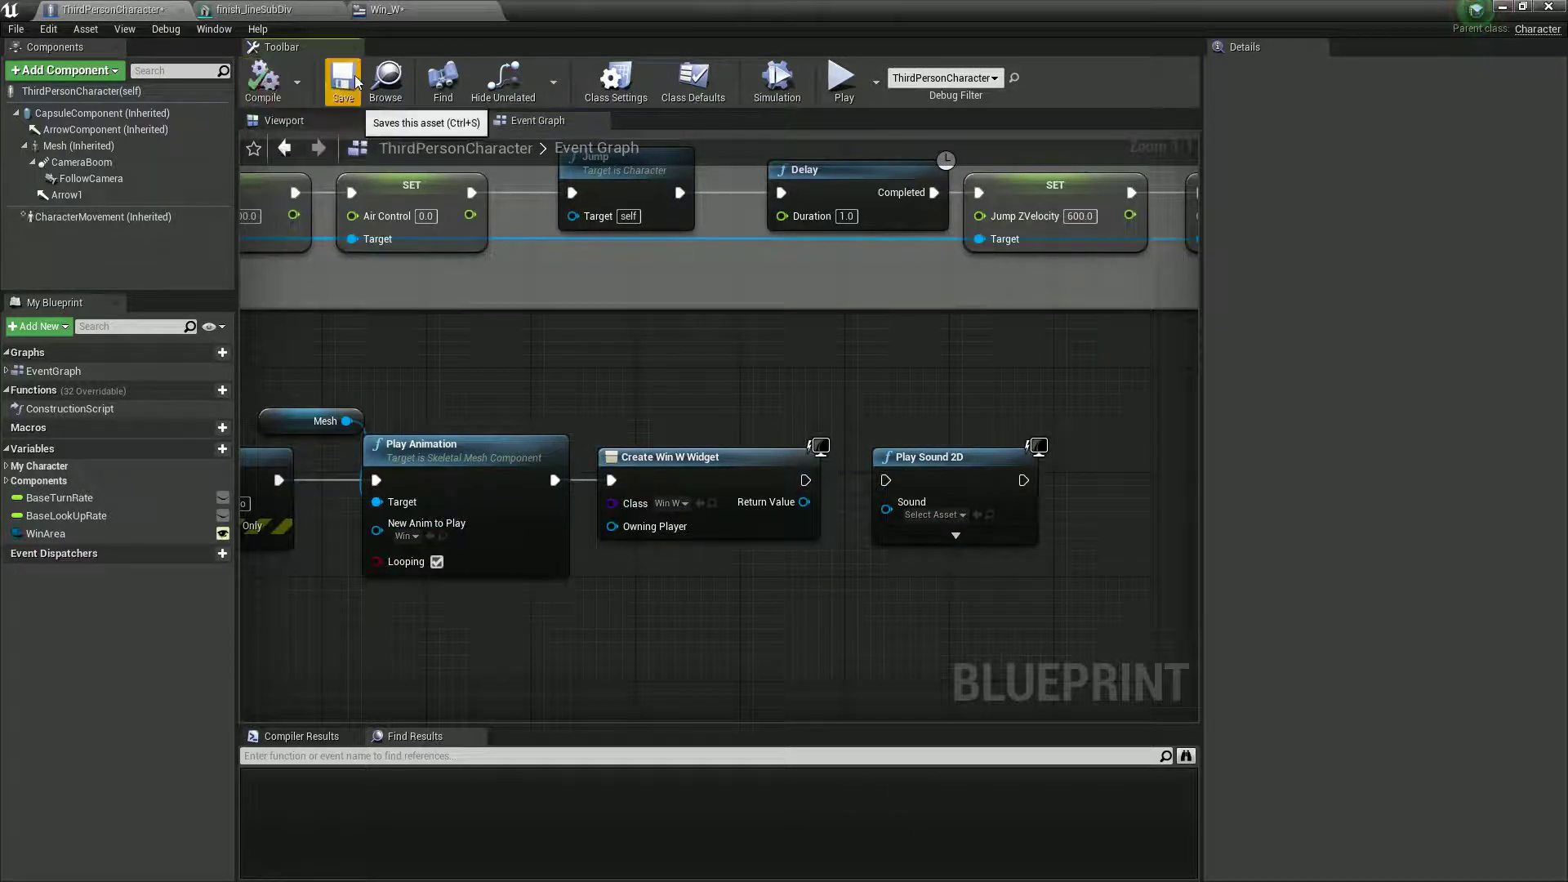
click(343, 79)
Play-test the level by running the character across the finish line and turning left, then stop the simulation
drag(654, 20, 1042, 617)
click(939, 65)
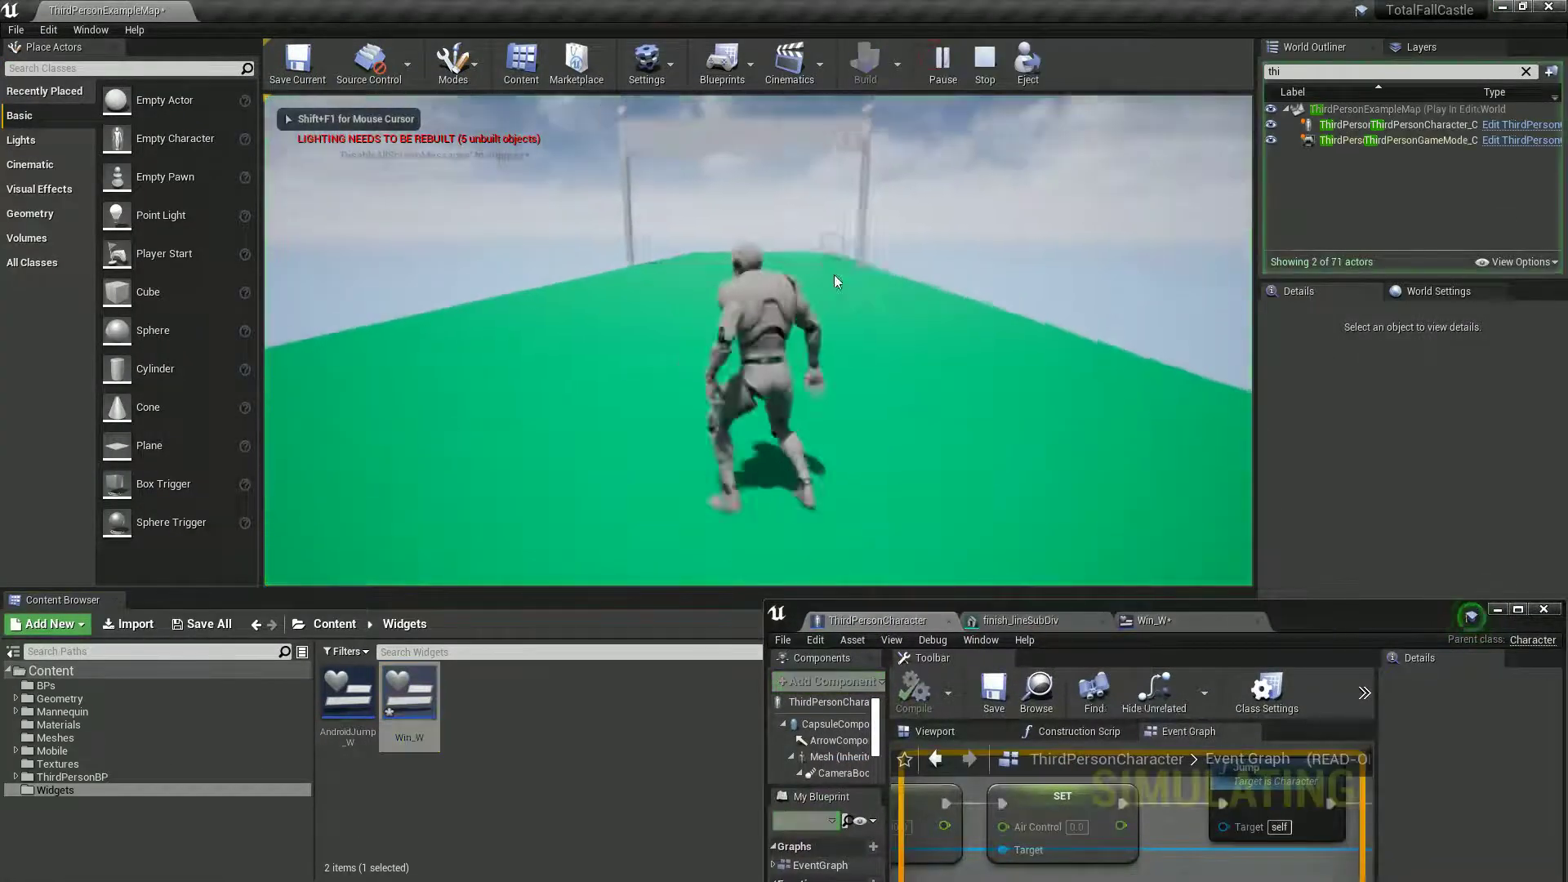
key(w)
key(a)
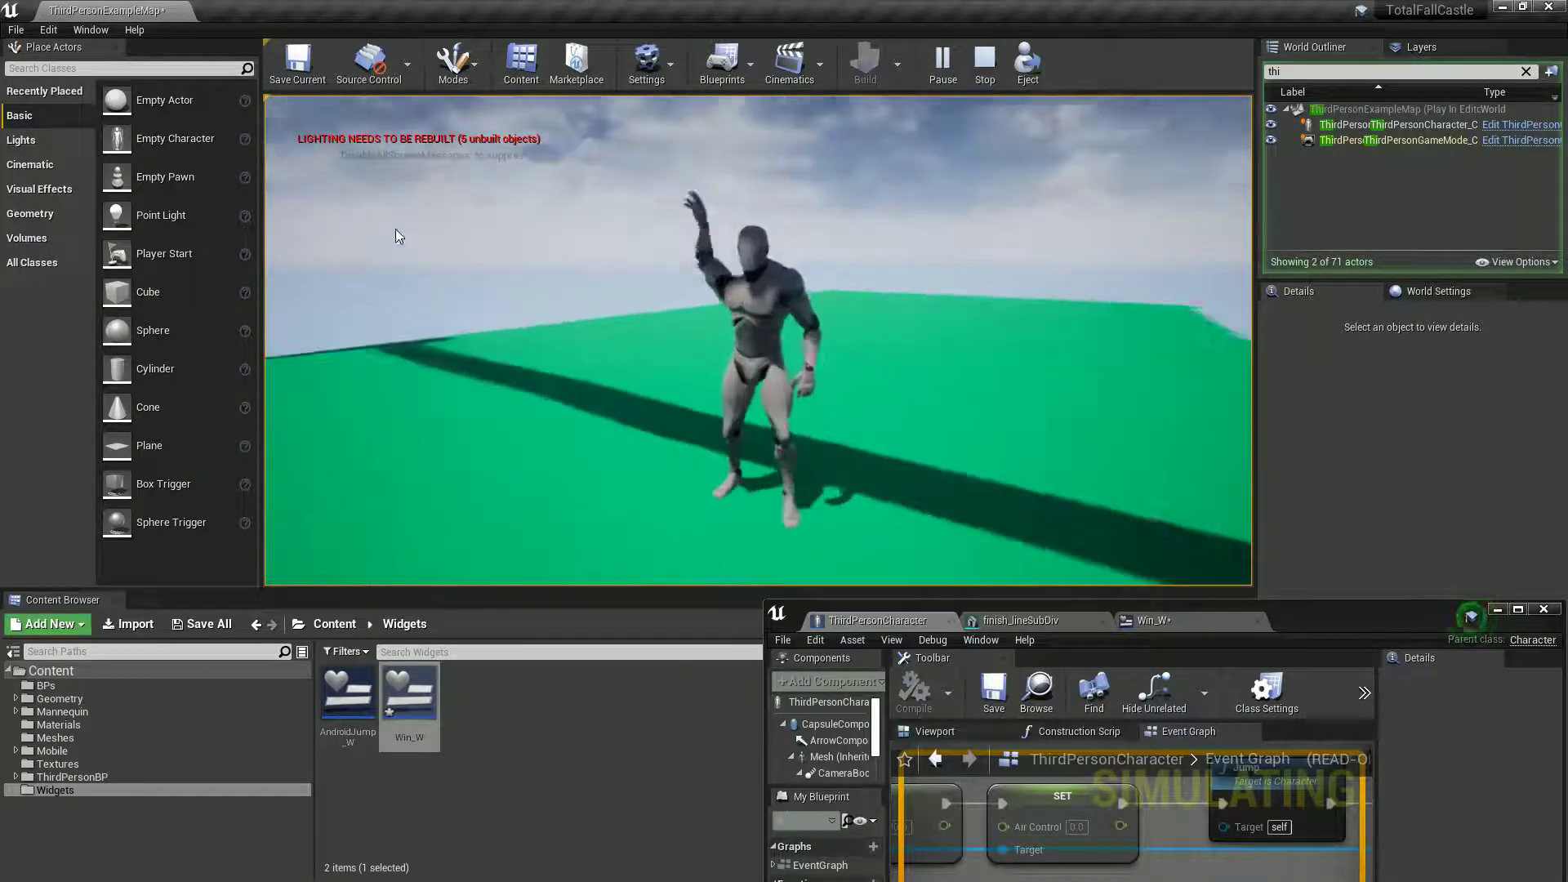
key(Escape)
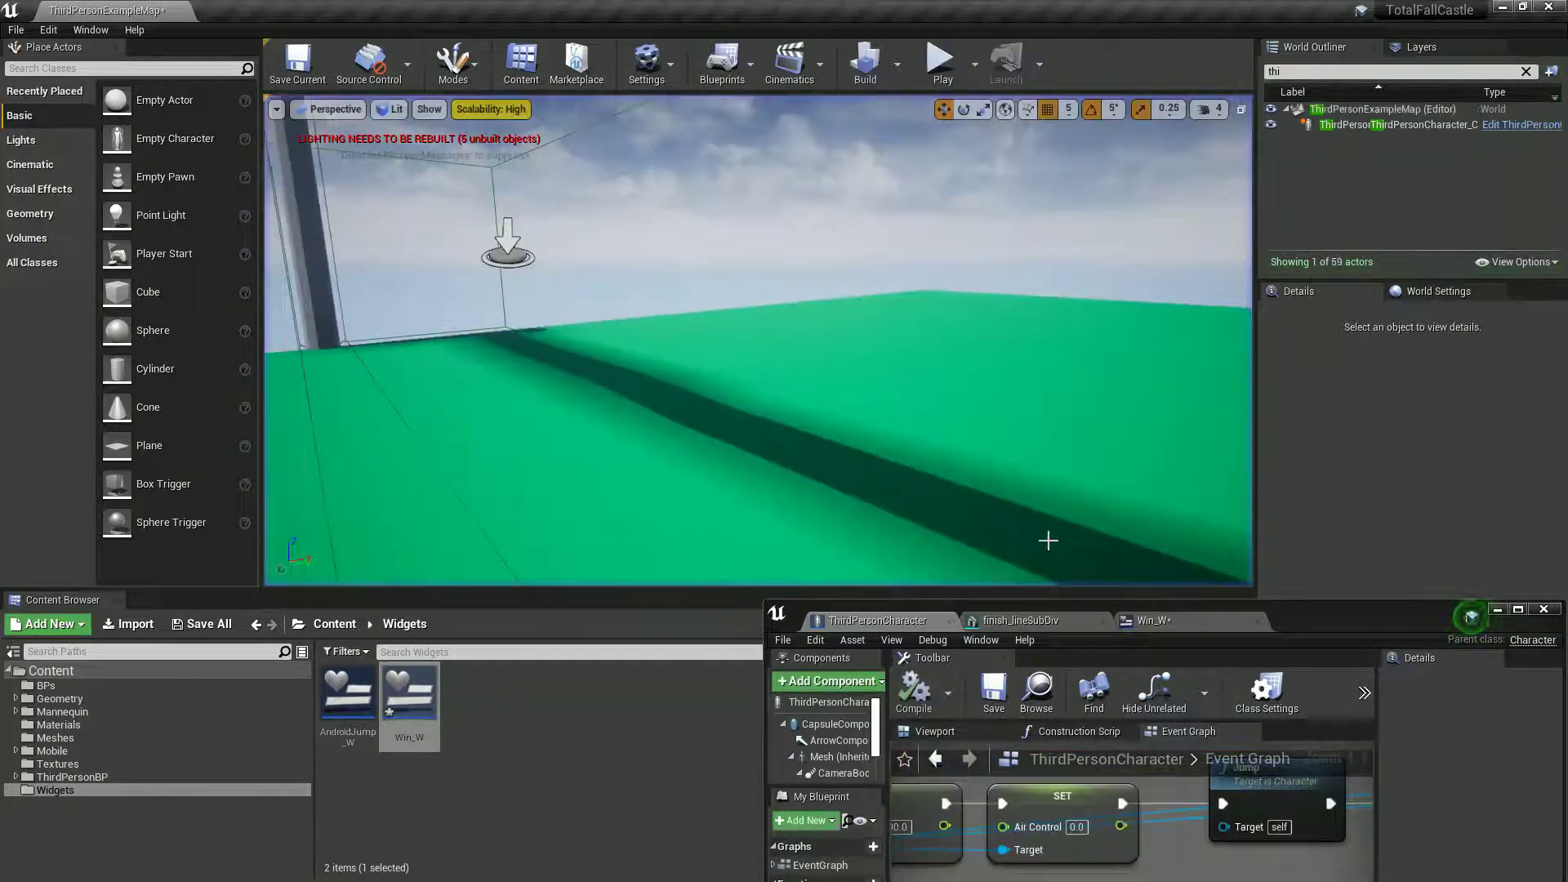
Move Play Sound 2D out of the way and add an Add to Viewport node from the Win_W widget's Return Value
double_click(1327, 616)
right_drag(627, 576, 666, 573)
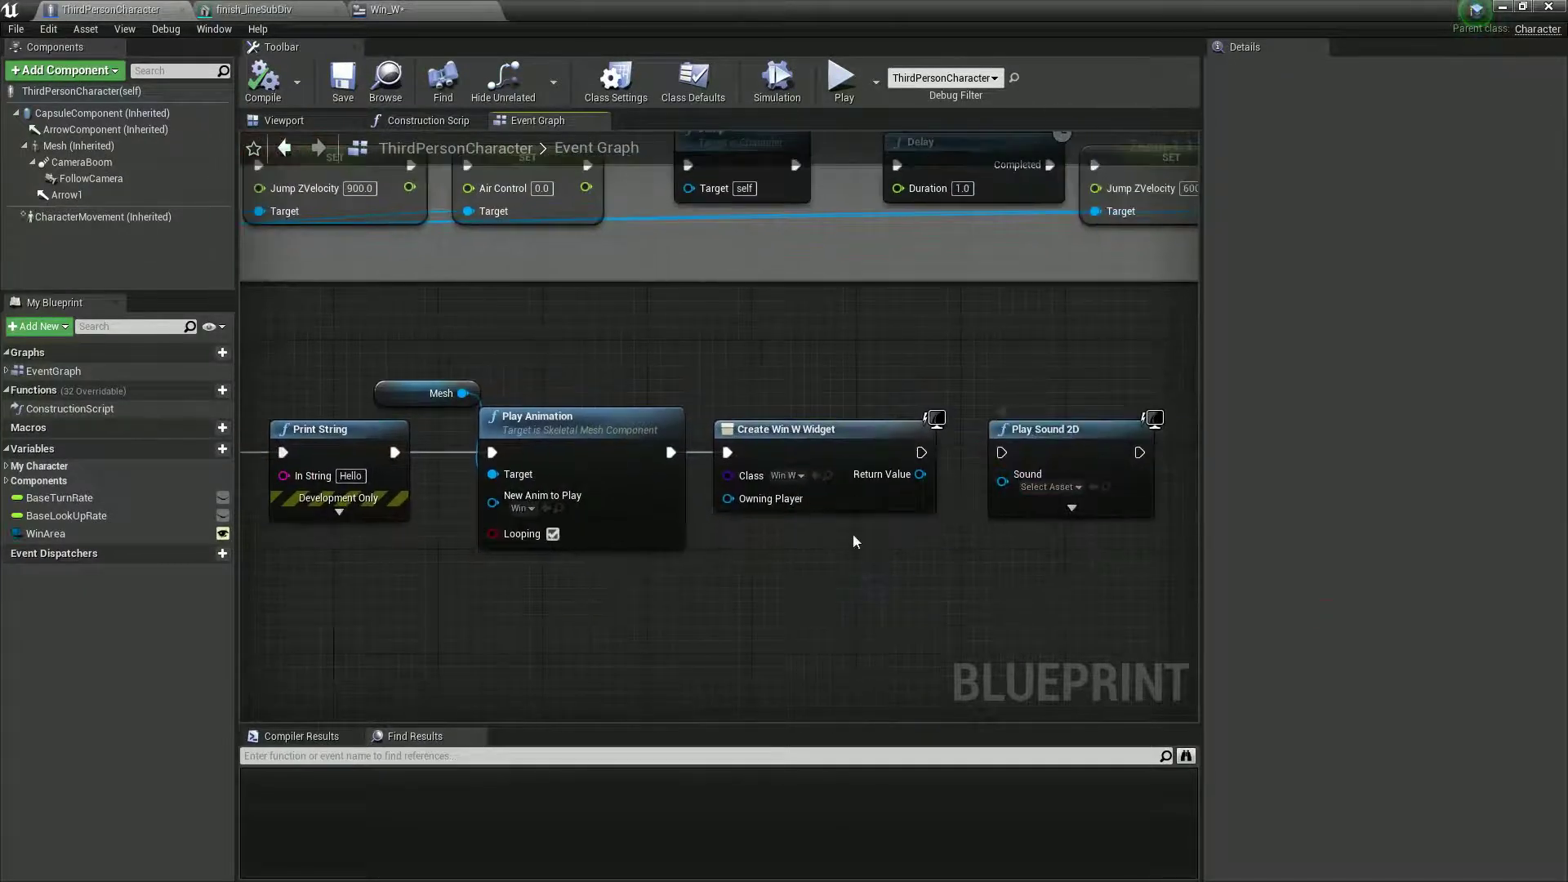
right_drag(873, 561, 704, 575)
drag(874, 474, 821, 627)
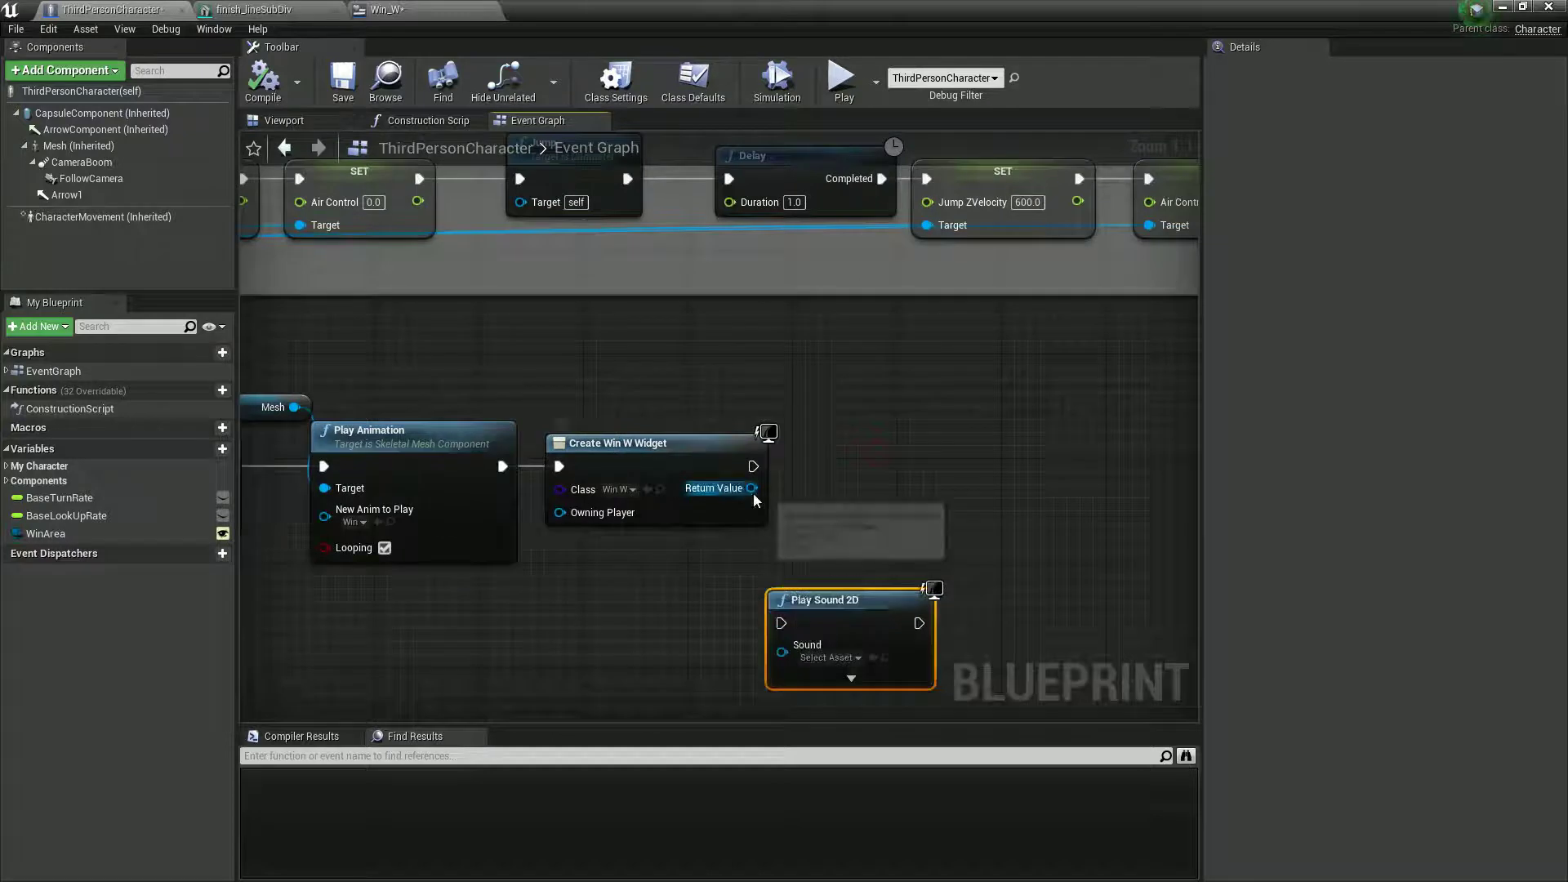
drag(751, 488, 846, 493)
text(add to)
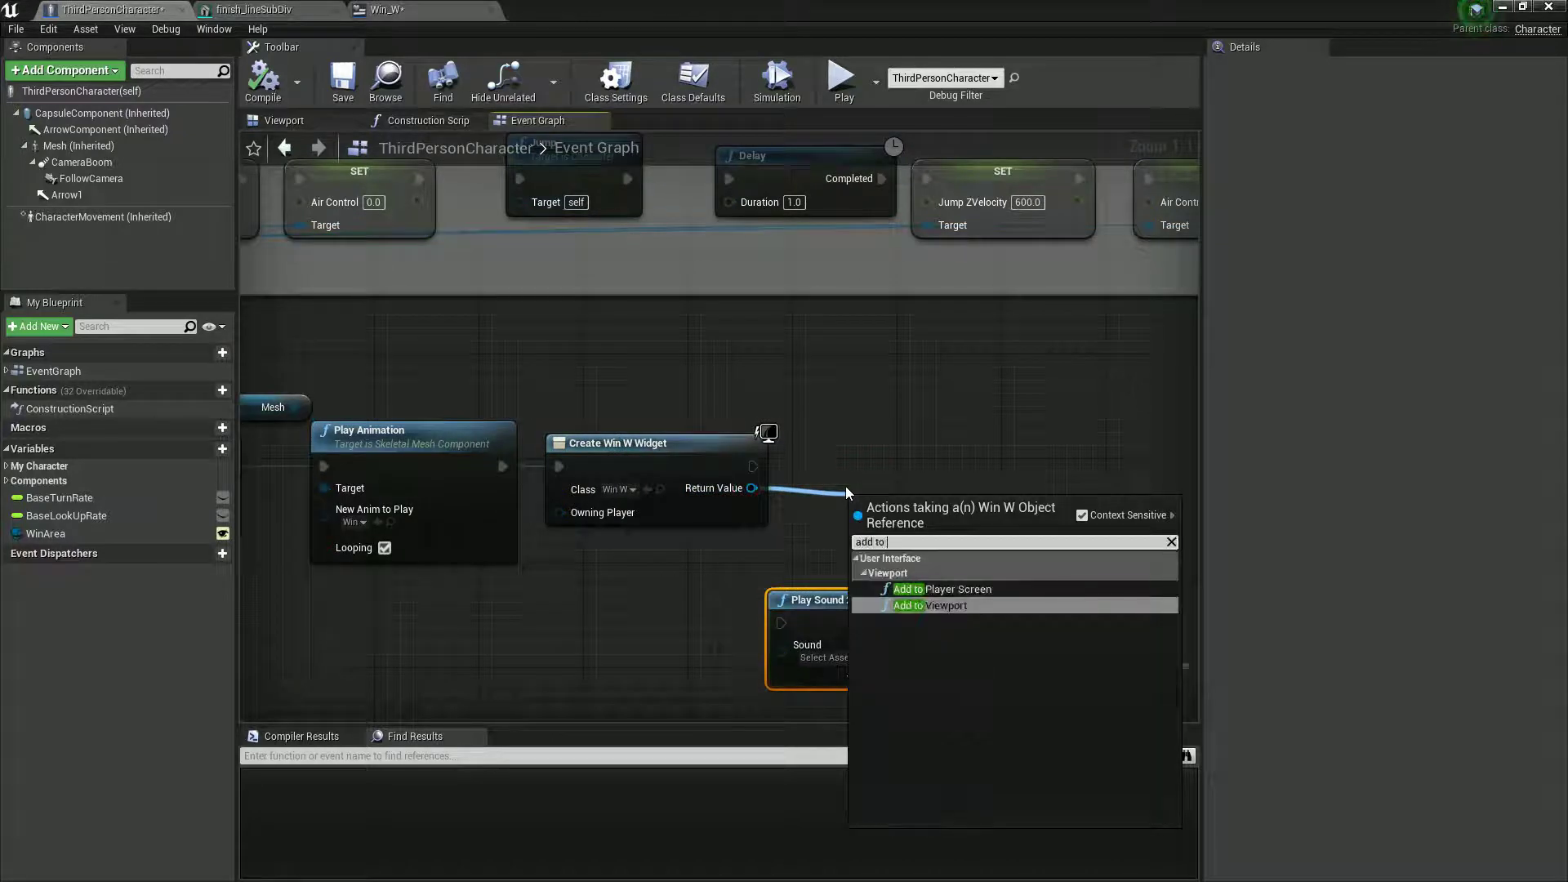
click(987, 610)
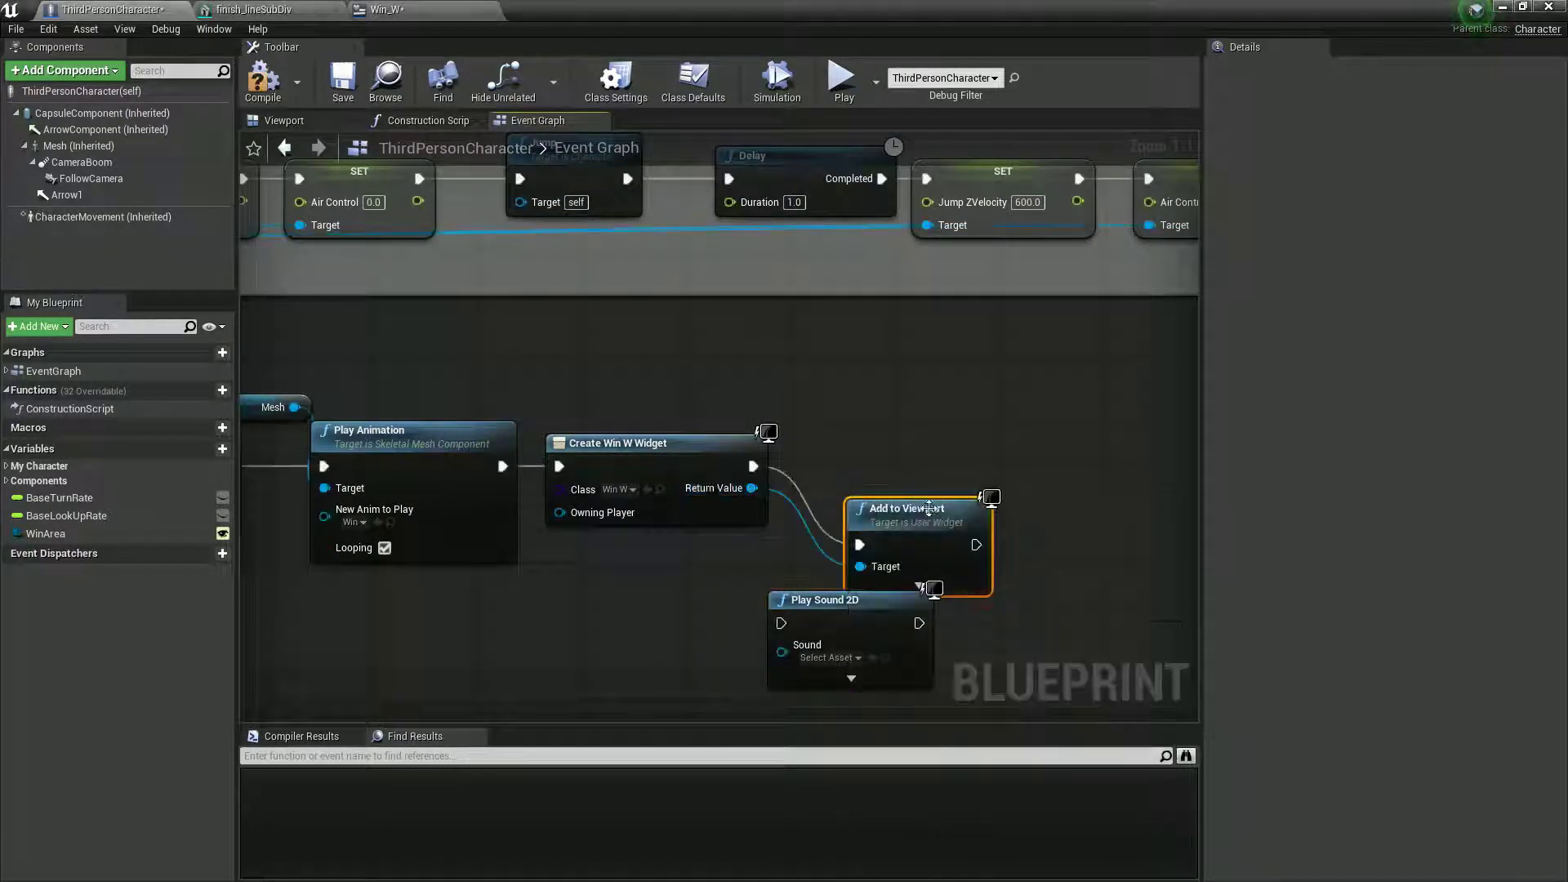
drag(964, 575, 912, 498)
Look over the event graph's mouse, jump, touch and movement input sections, then return to the WinArea overlap event
right_drag(580, 367, 941, 374)
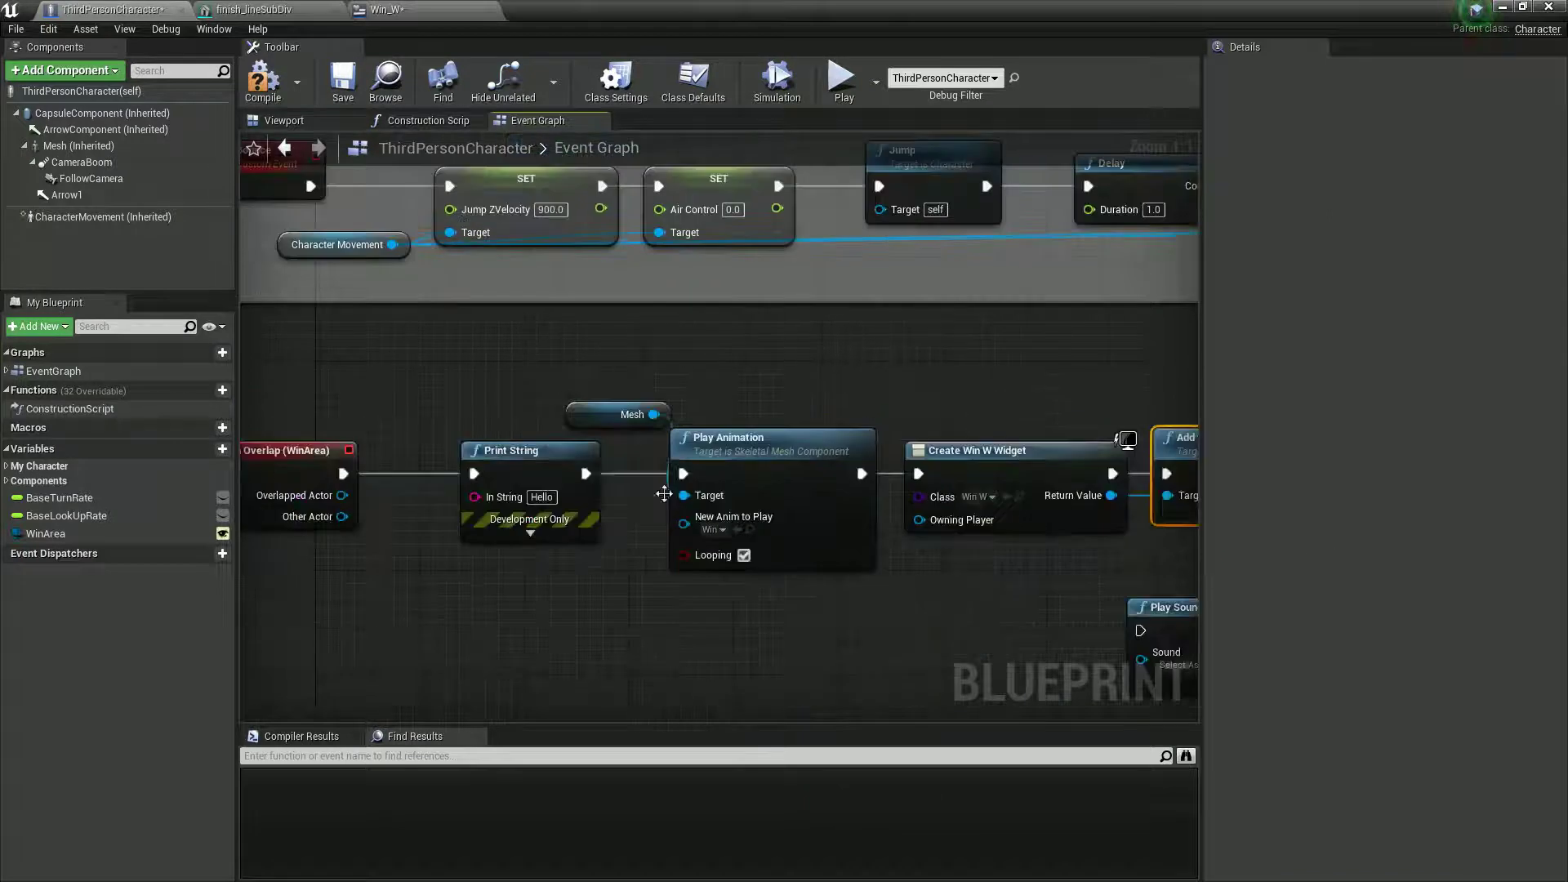
right_drag(417, 565, 680, 557)
click(729, 449)
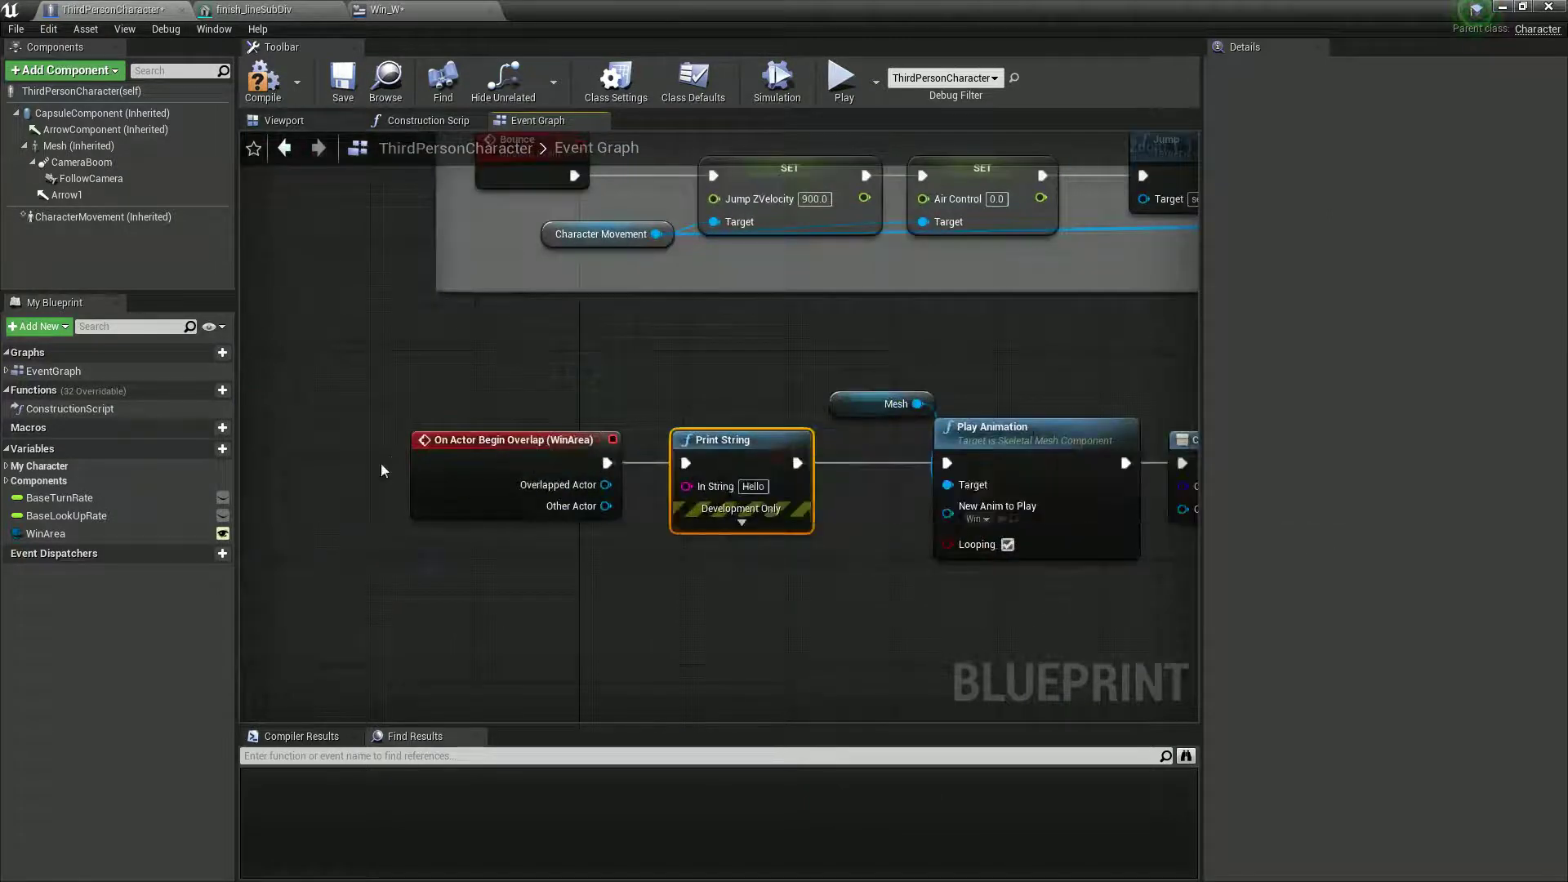
mouse_move(400, 384)
right_down()
mouse_move(507, 469)
mouse_move(411, 396)
right_up()
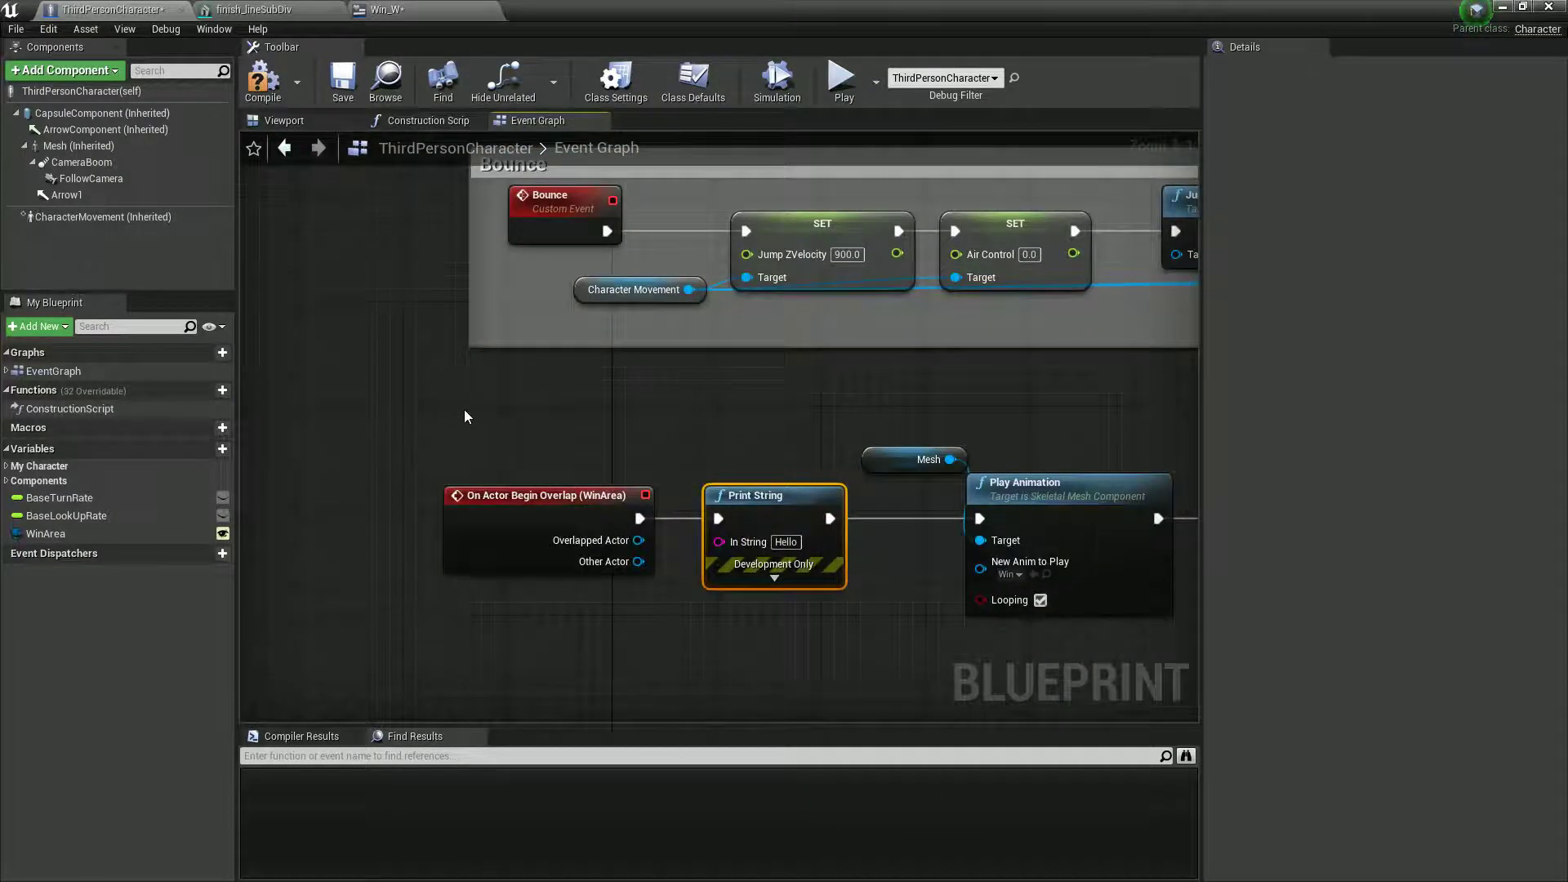
scroll(467, 408, down, 3)
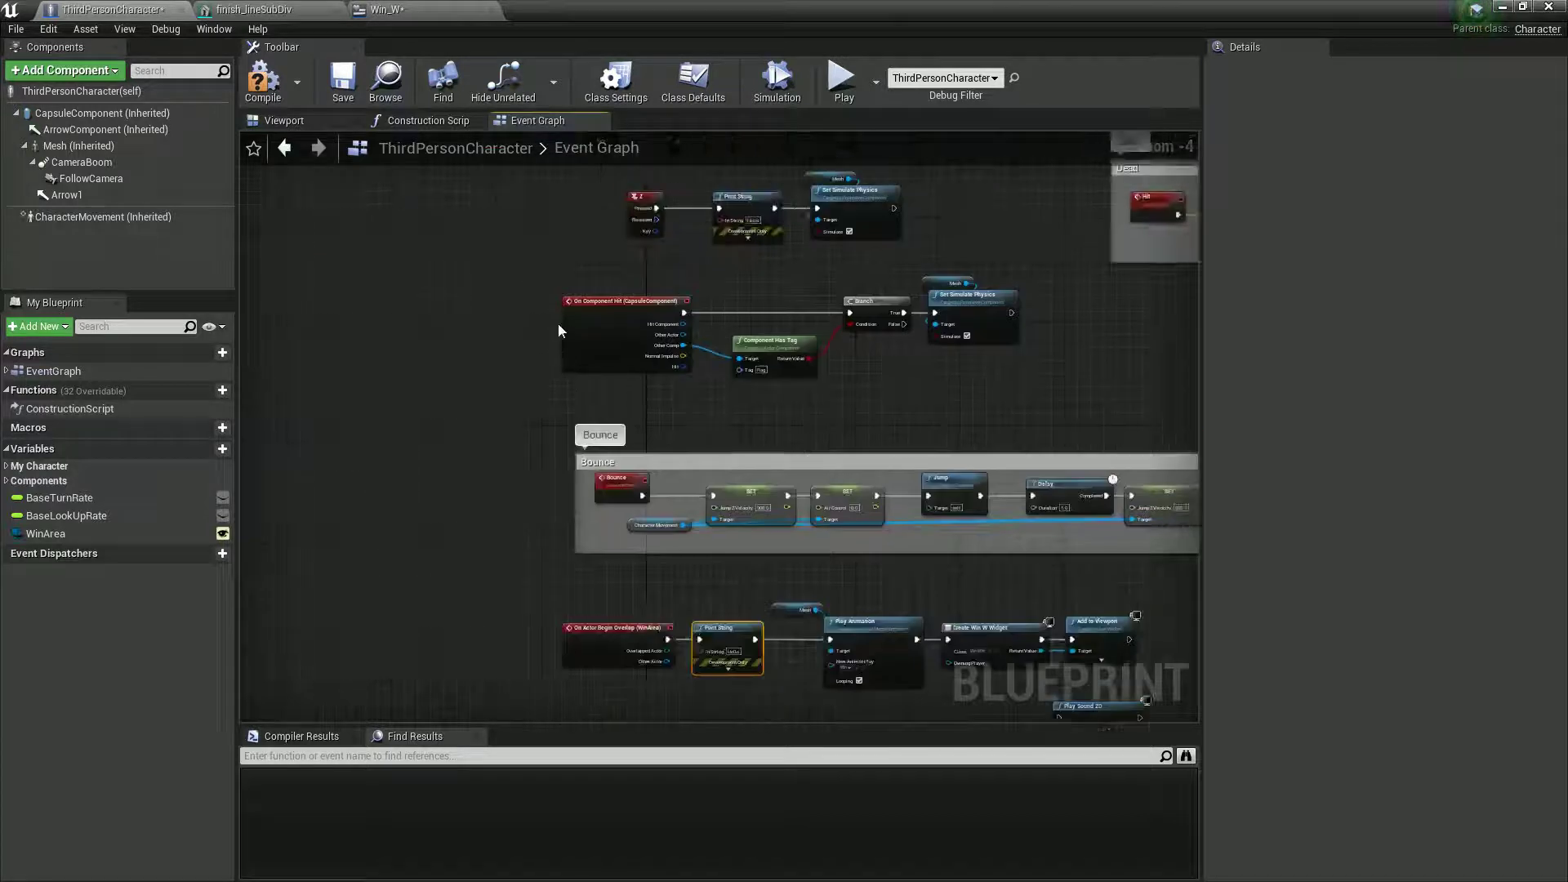
right_drag(618, 269, 634, 579)
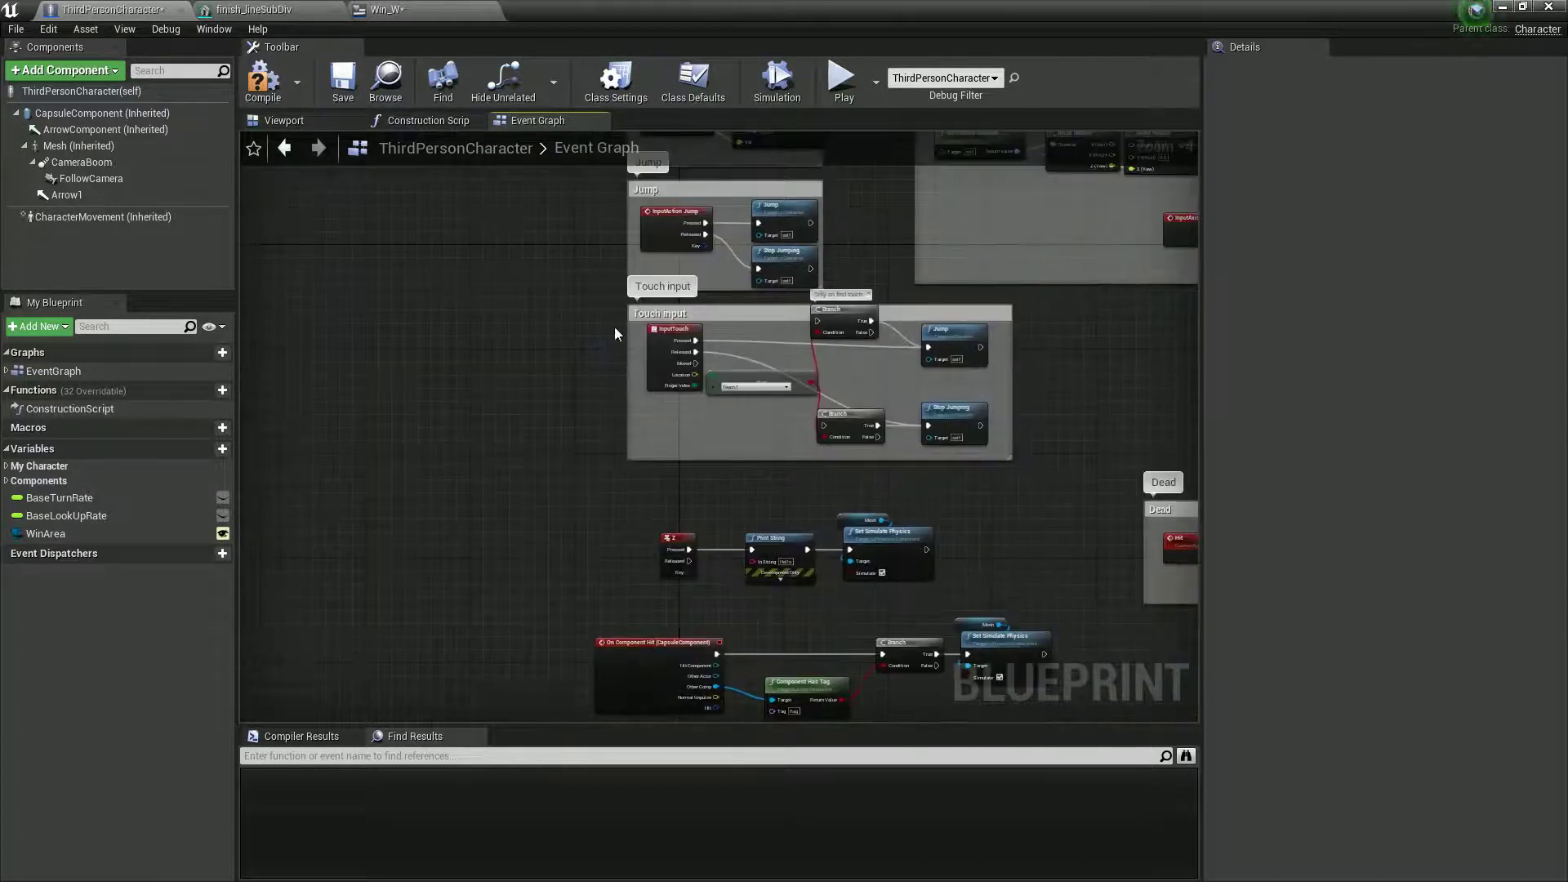
right_drag(612, 339, 601, 523)
scroll(638, 337, up, 1)
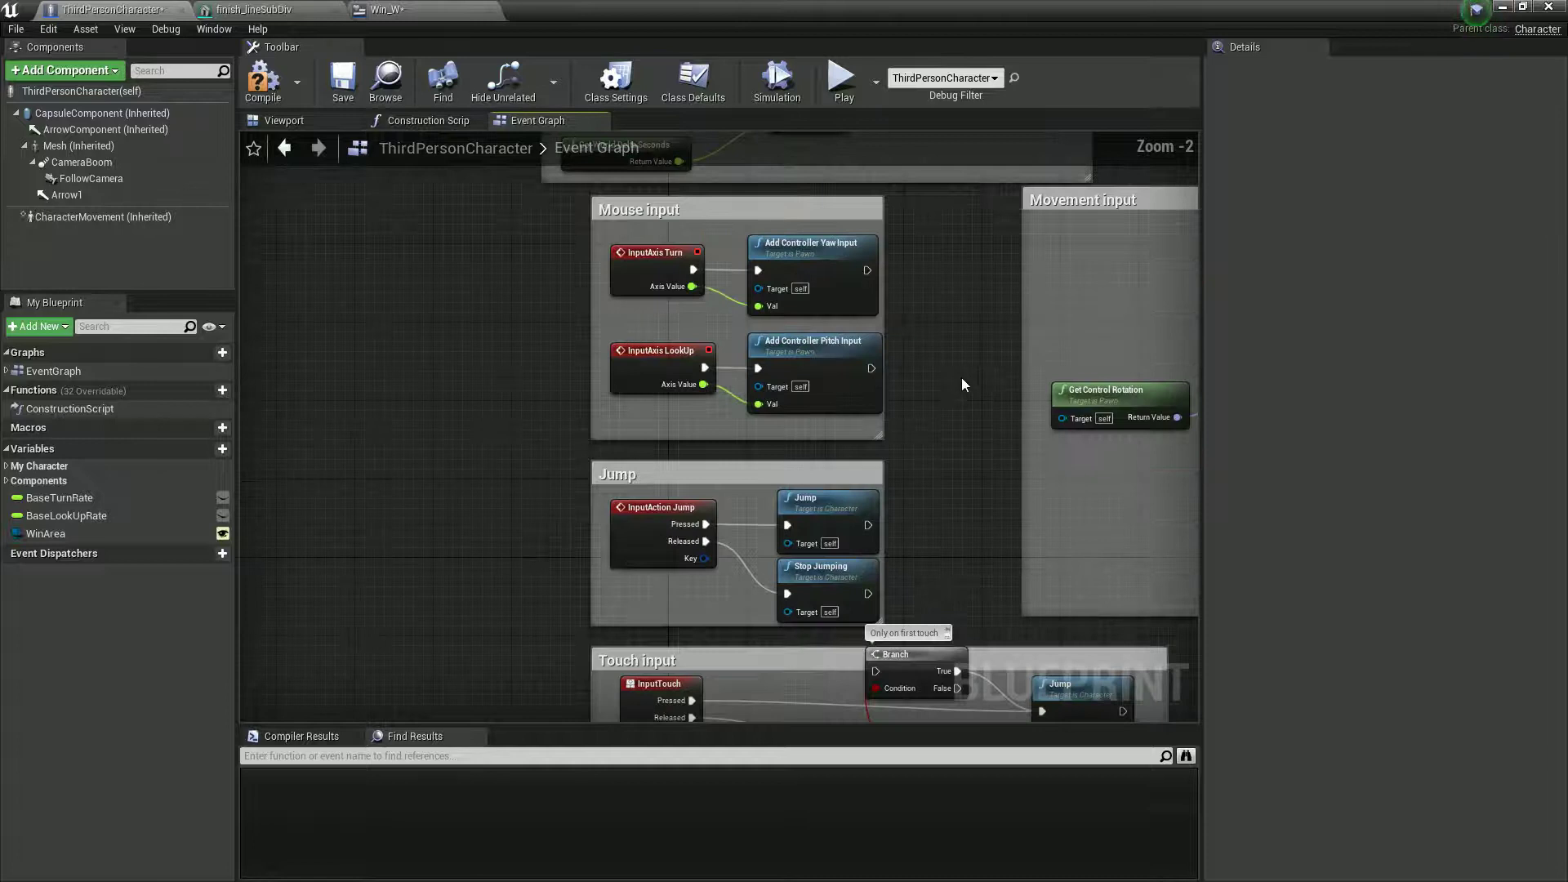
scroll(962, 377, down, 1)
right_drag(959, 378, 590, 513)
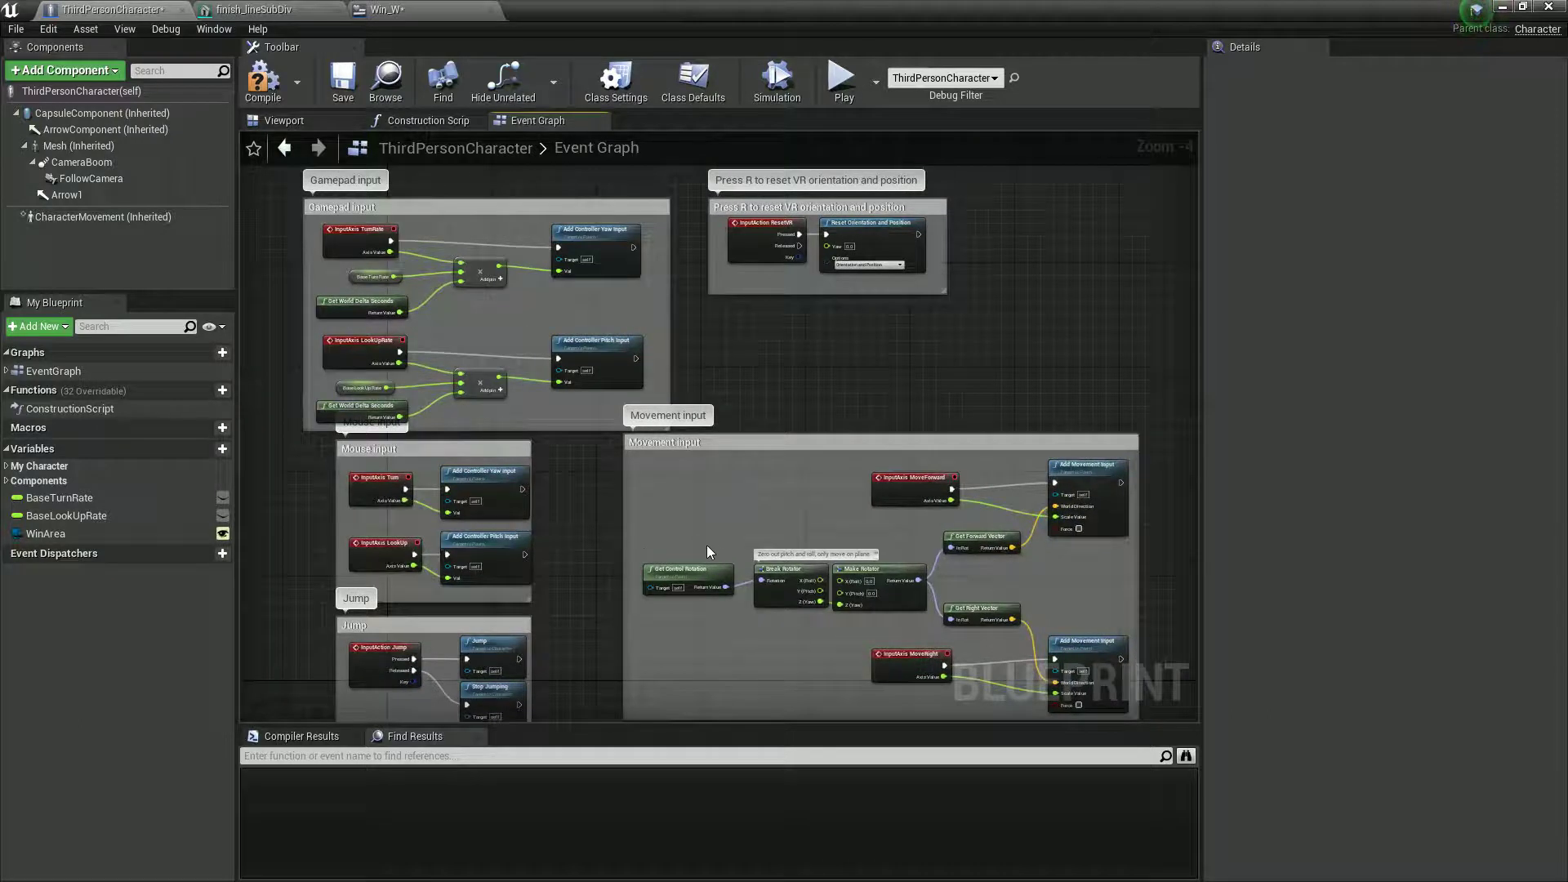
right_drag(708, 545, 790, 220)
scroll(717, 459, down, 2)
right_drag(670, 645, 772, 493)
scroll(701, 423, up, 4)
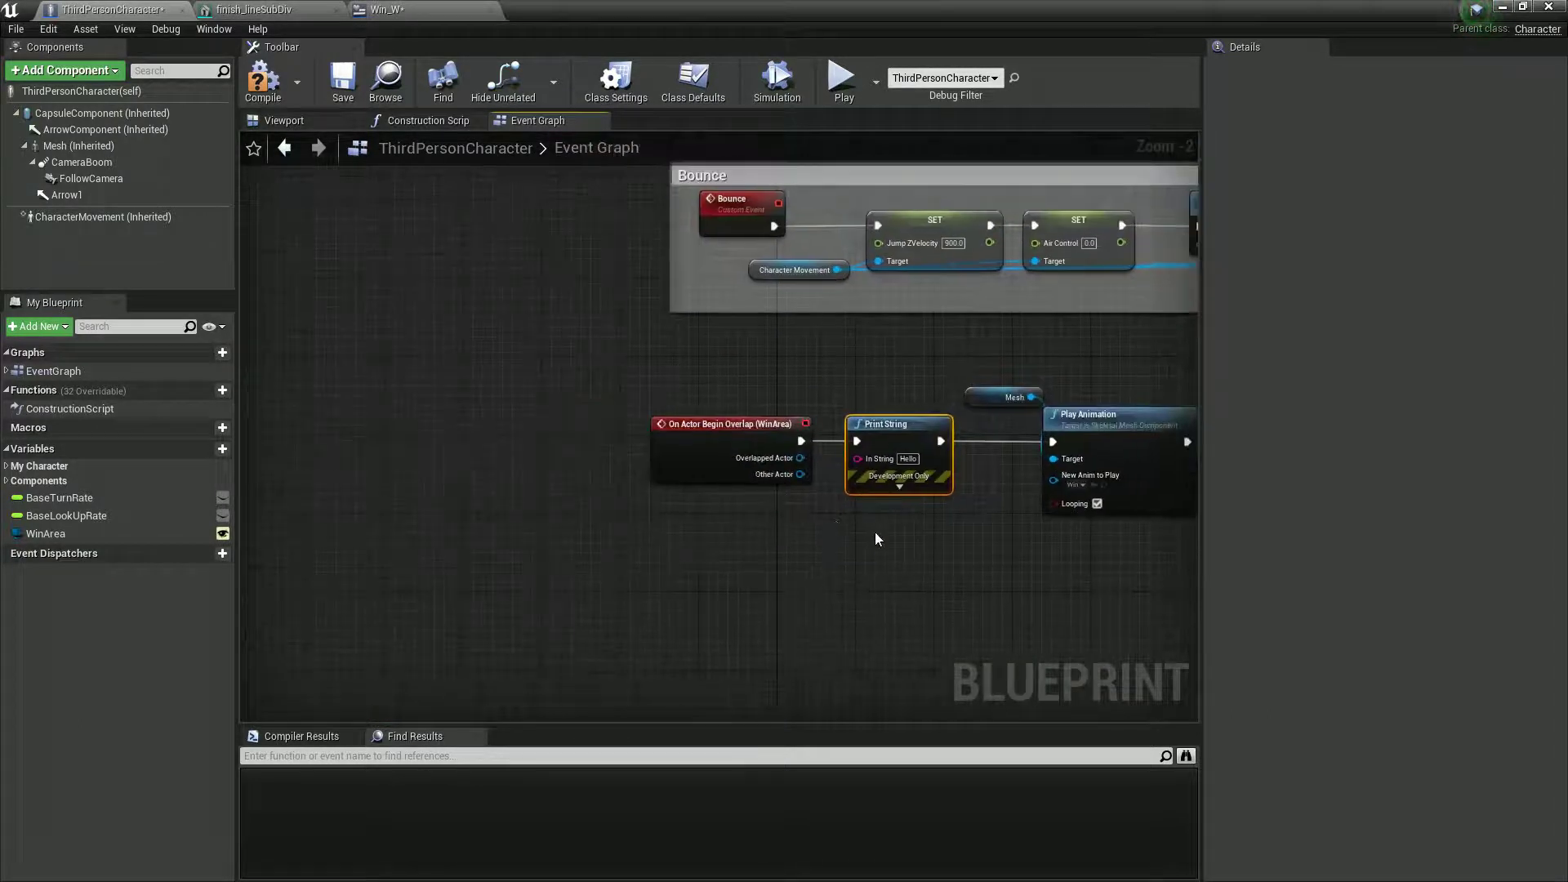
Add a Disable Input node after Add to Viewport, align it with the row and compile the blueprint
right_drag(875, 532, 635, 504)
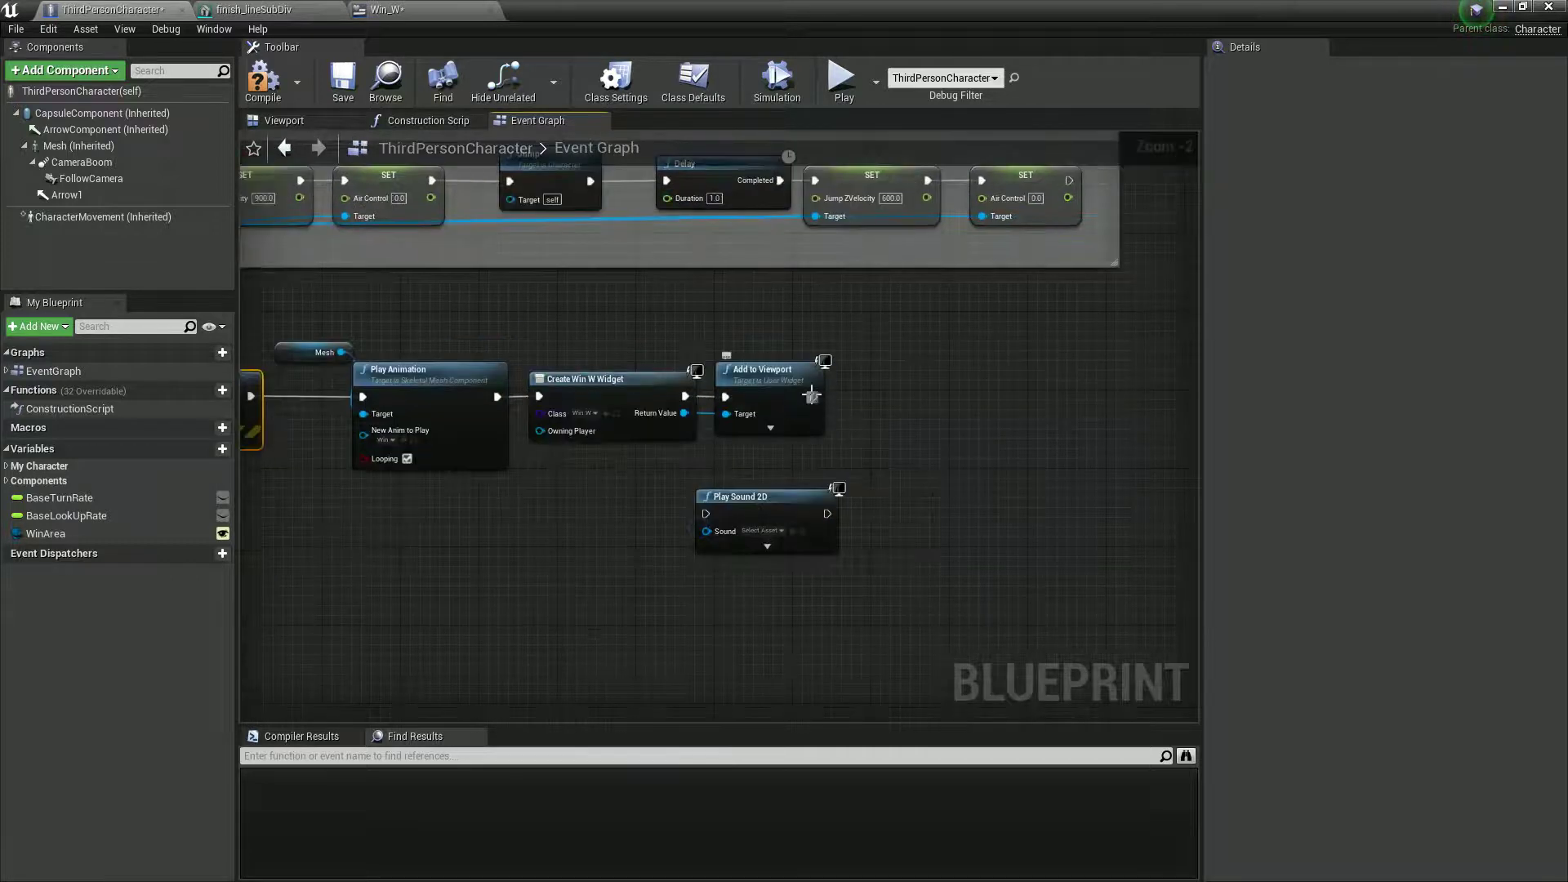
drag(813, 397, 938, 392)
text(r)
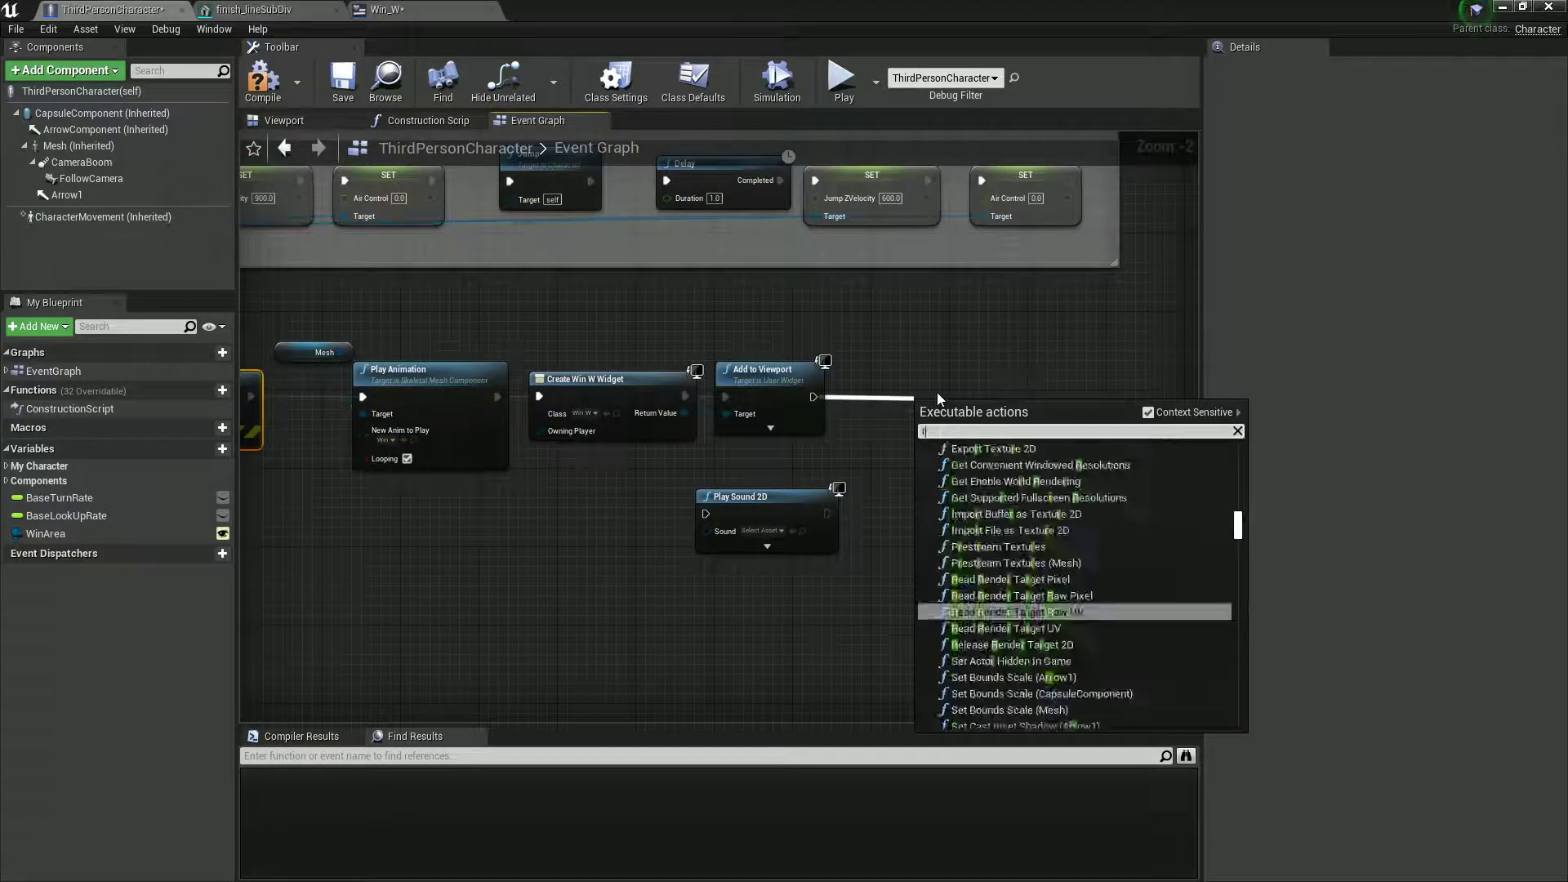
text(emove inp)
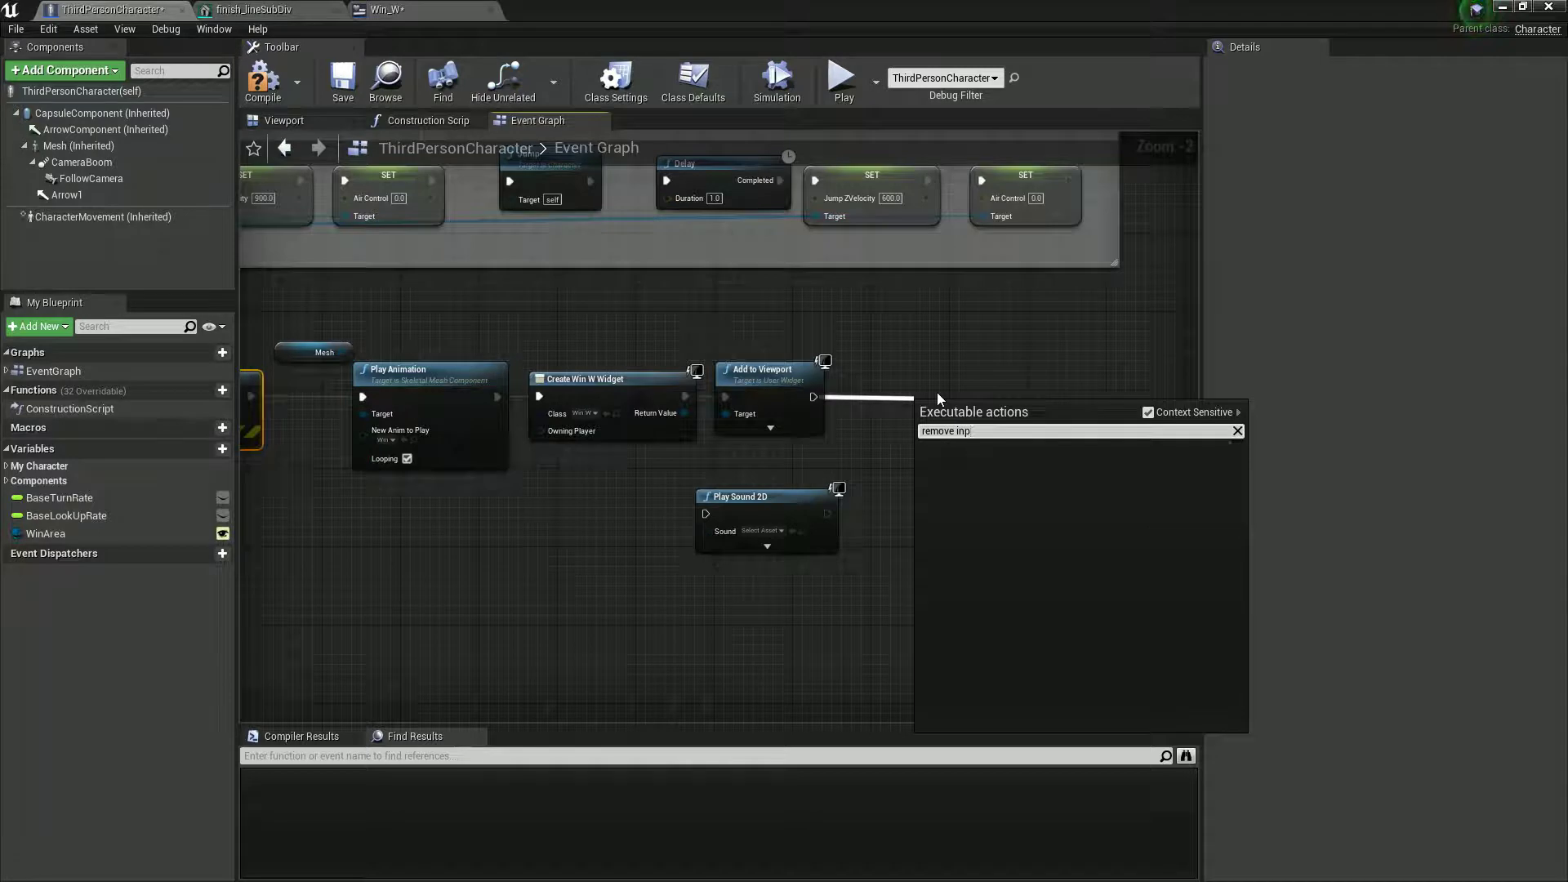
key(BackSpace)
key(BackSpace)
key(BackSpace)
key(BackSpace)
key(BackSpace)
key(BackSpace)
key(BackSpace)
key(BackSpace)
key(BackSpace)
text(input)
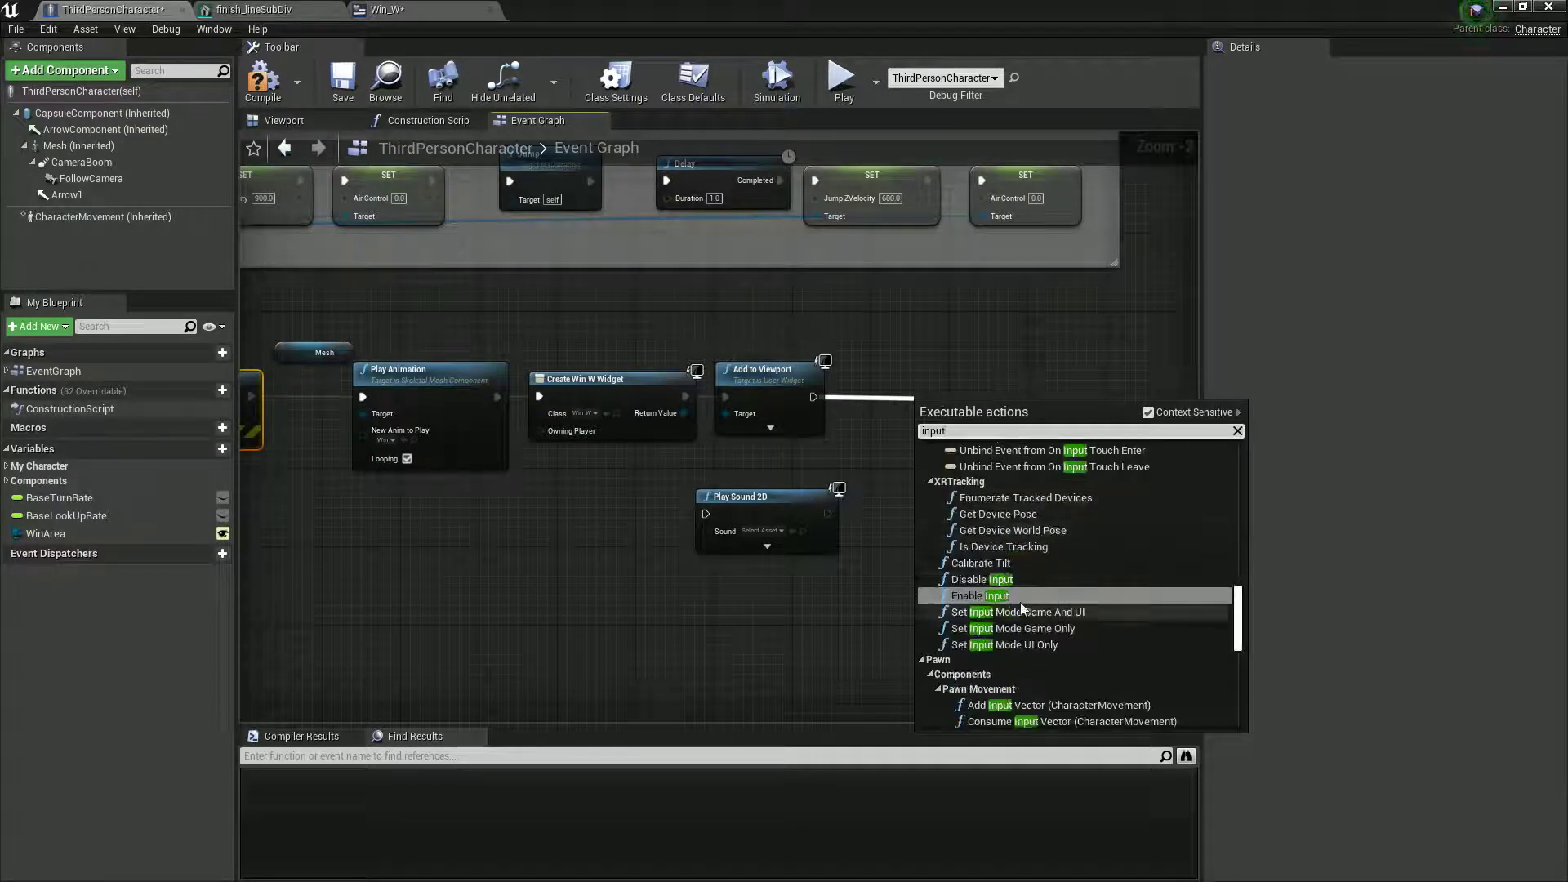
click(980, 580)
drag(971, 423, 971, 384)
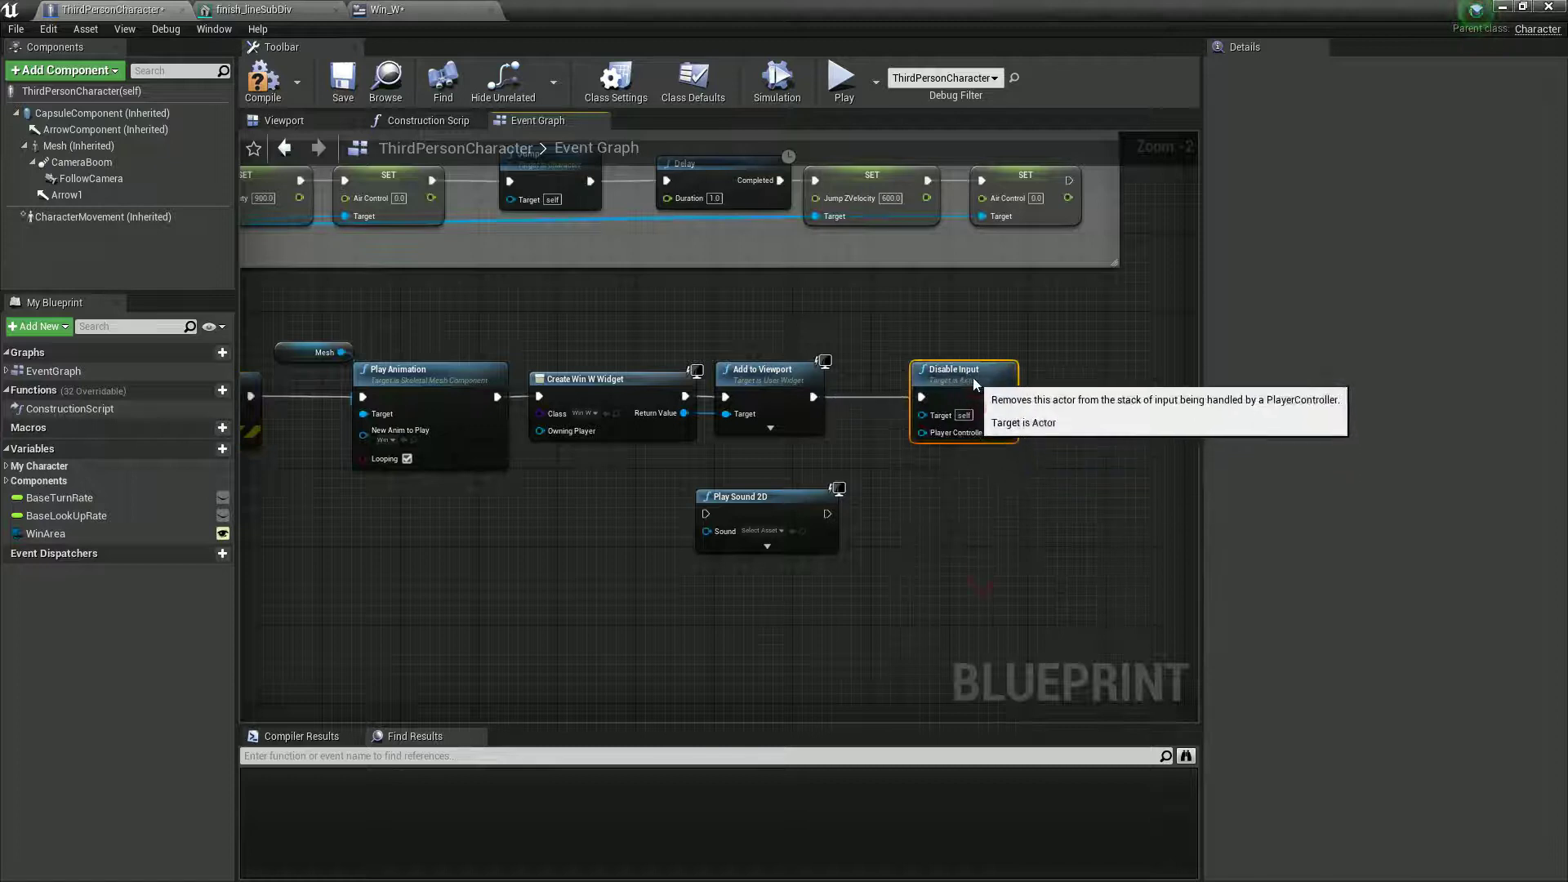
click(262, 88)
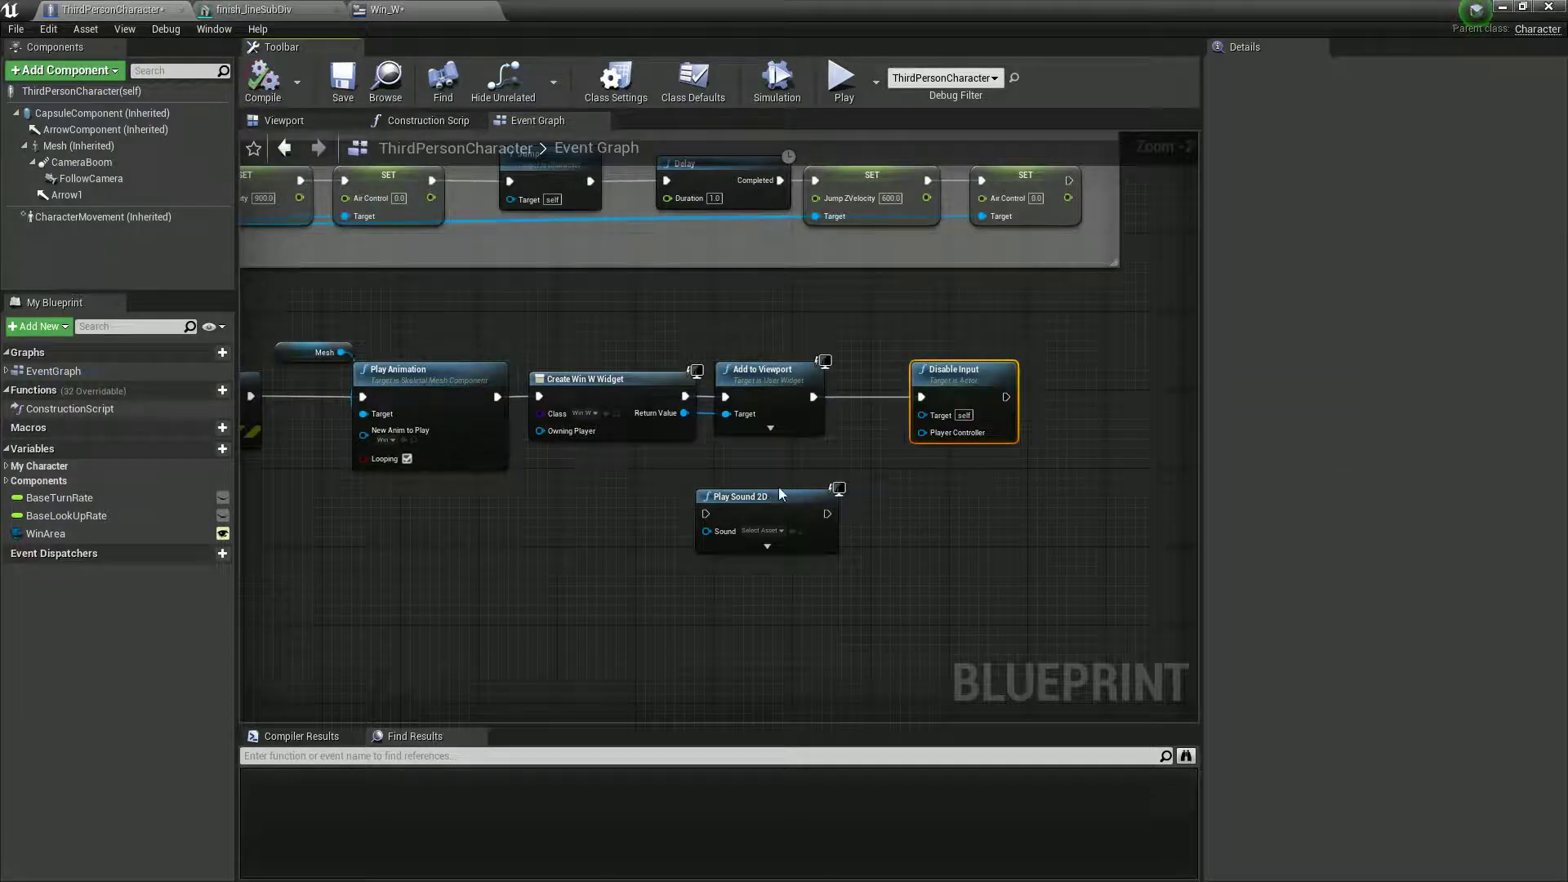
drag(780, 494, 339, 455)
Play-test the finish line again to check the "You win" widget and the disabled input, then stop the simulation
drag(752, 12, 945, 610)
click(943, 62)
key(w)
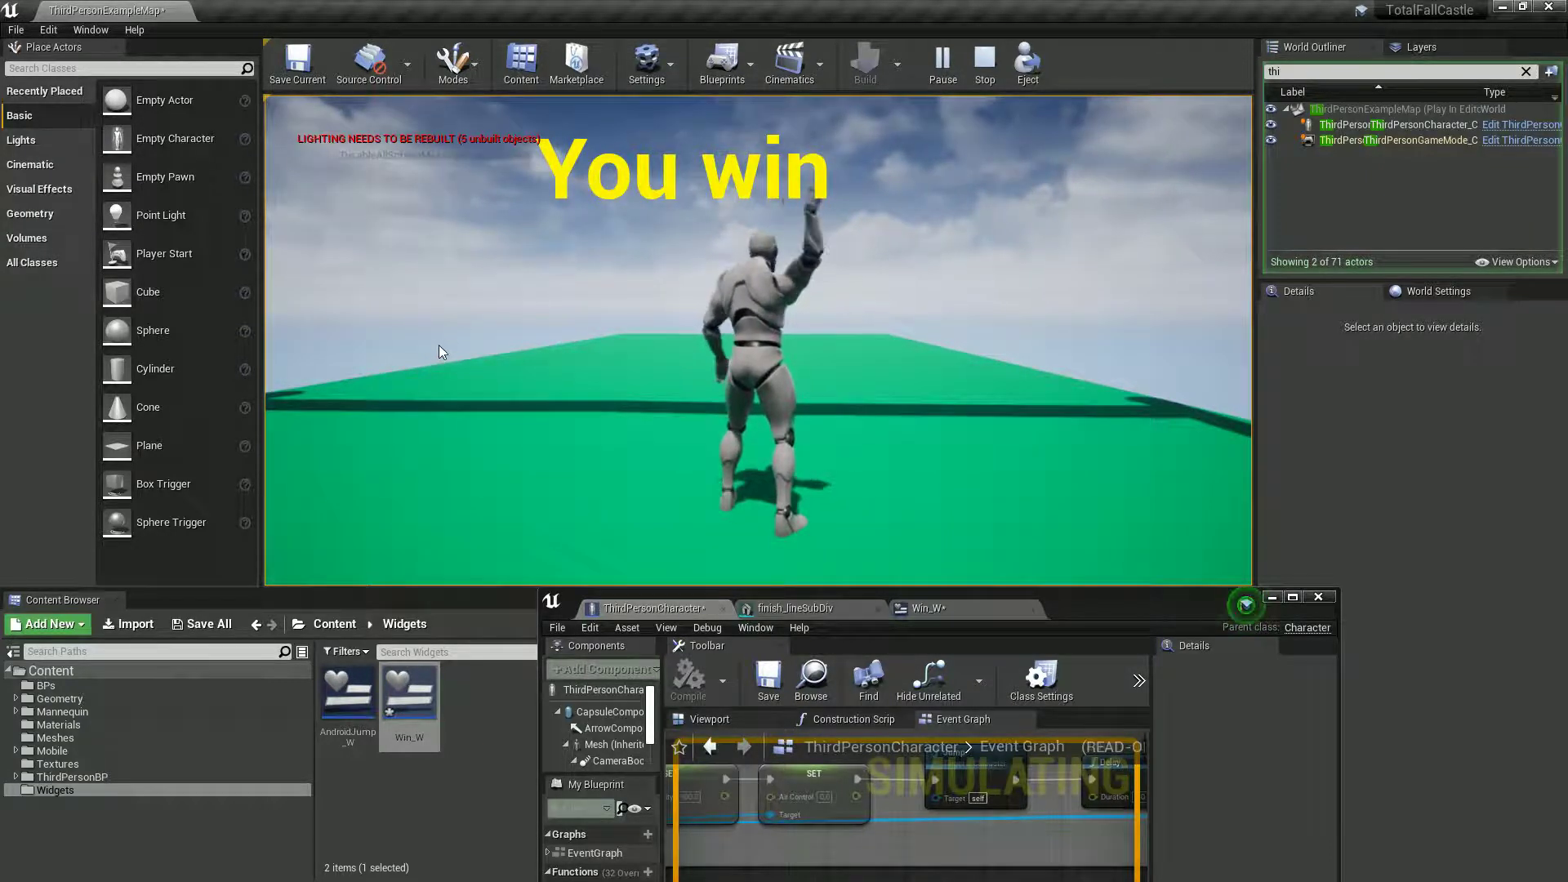
key(Escape)
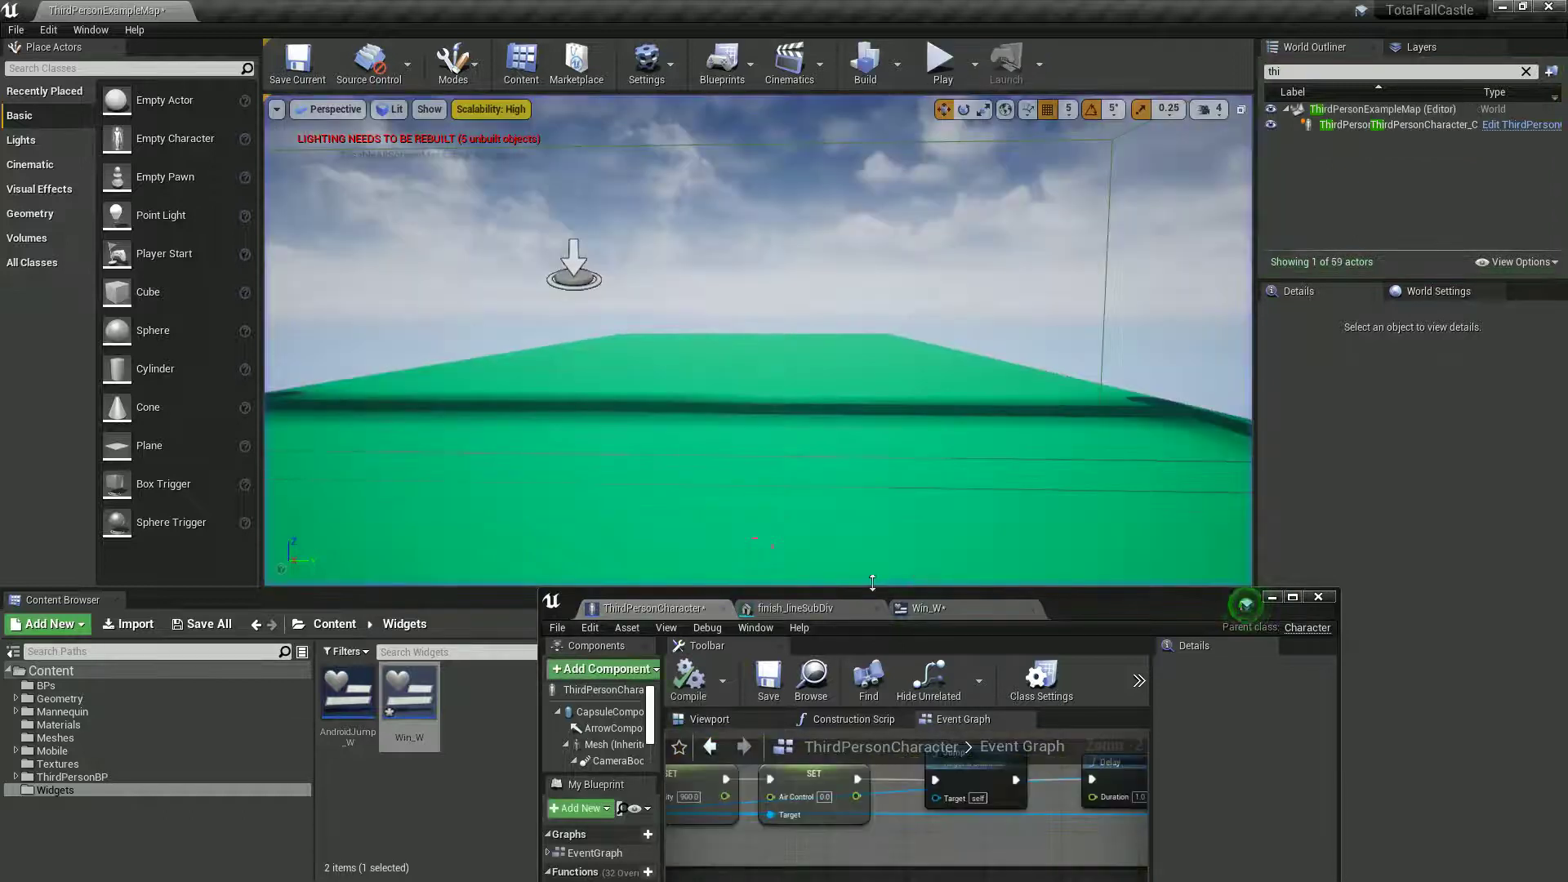
Return to the full-size blueprint editor and move Play Sound 2D below the Create Win W Widget and Add to Viewport nodes
drag(1076, 604, 979, 3)
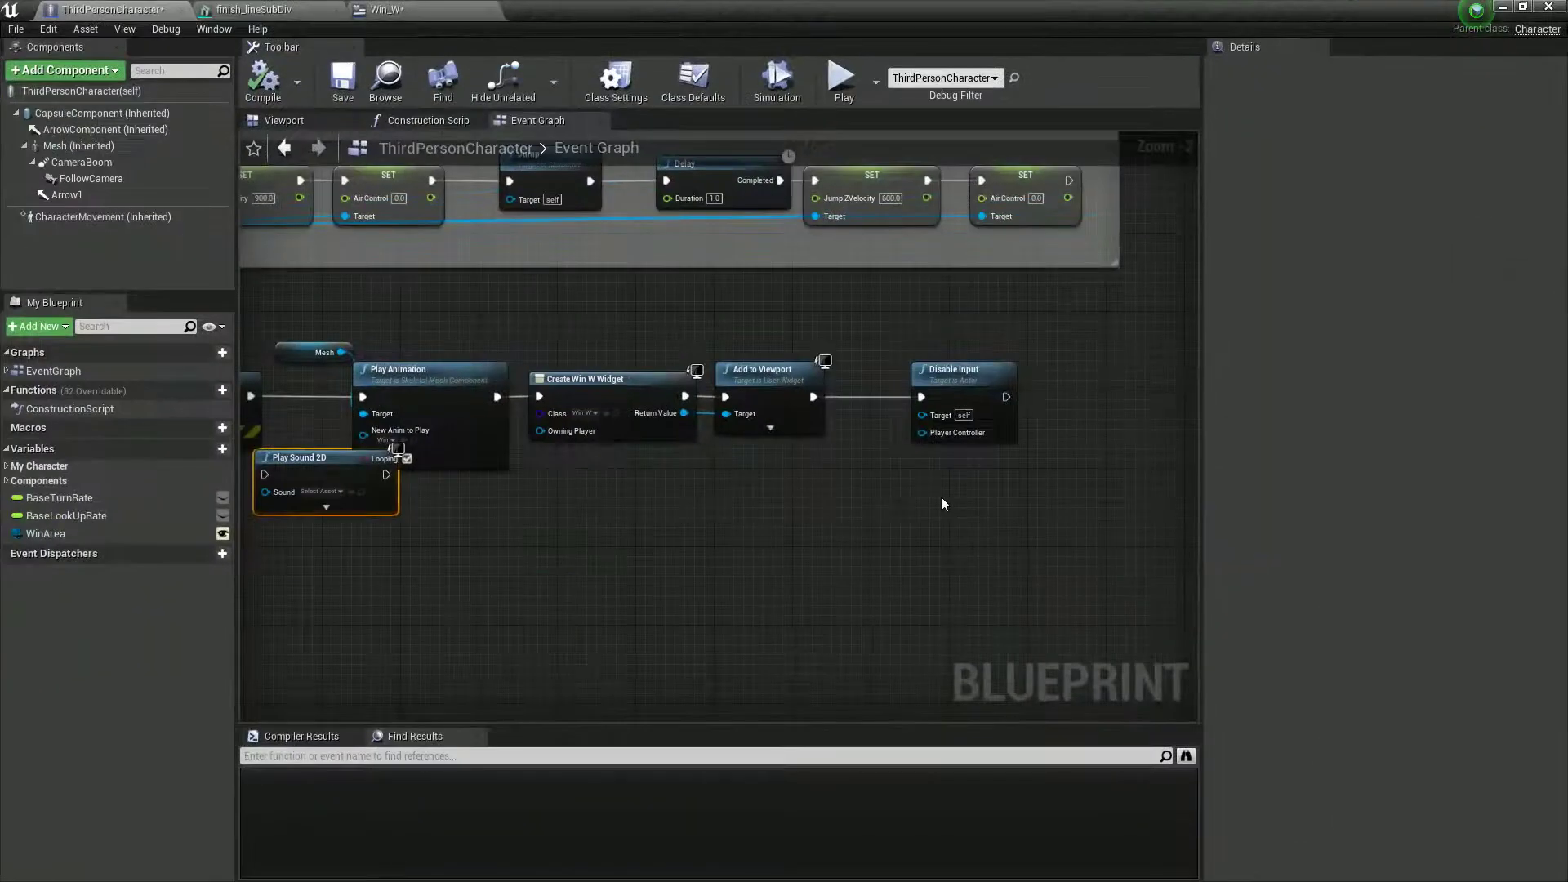
right_drag(962, 500, 985, 540)
drag(406, 506, 768, 509)
scroll(938, 522, up, 1)
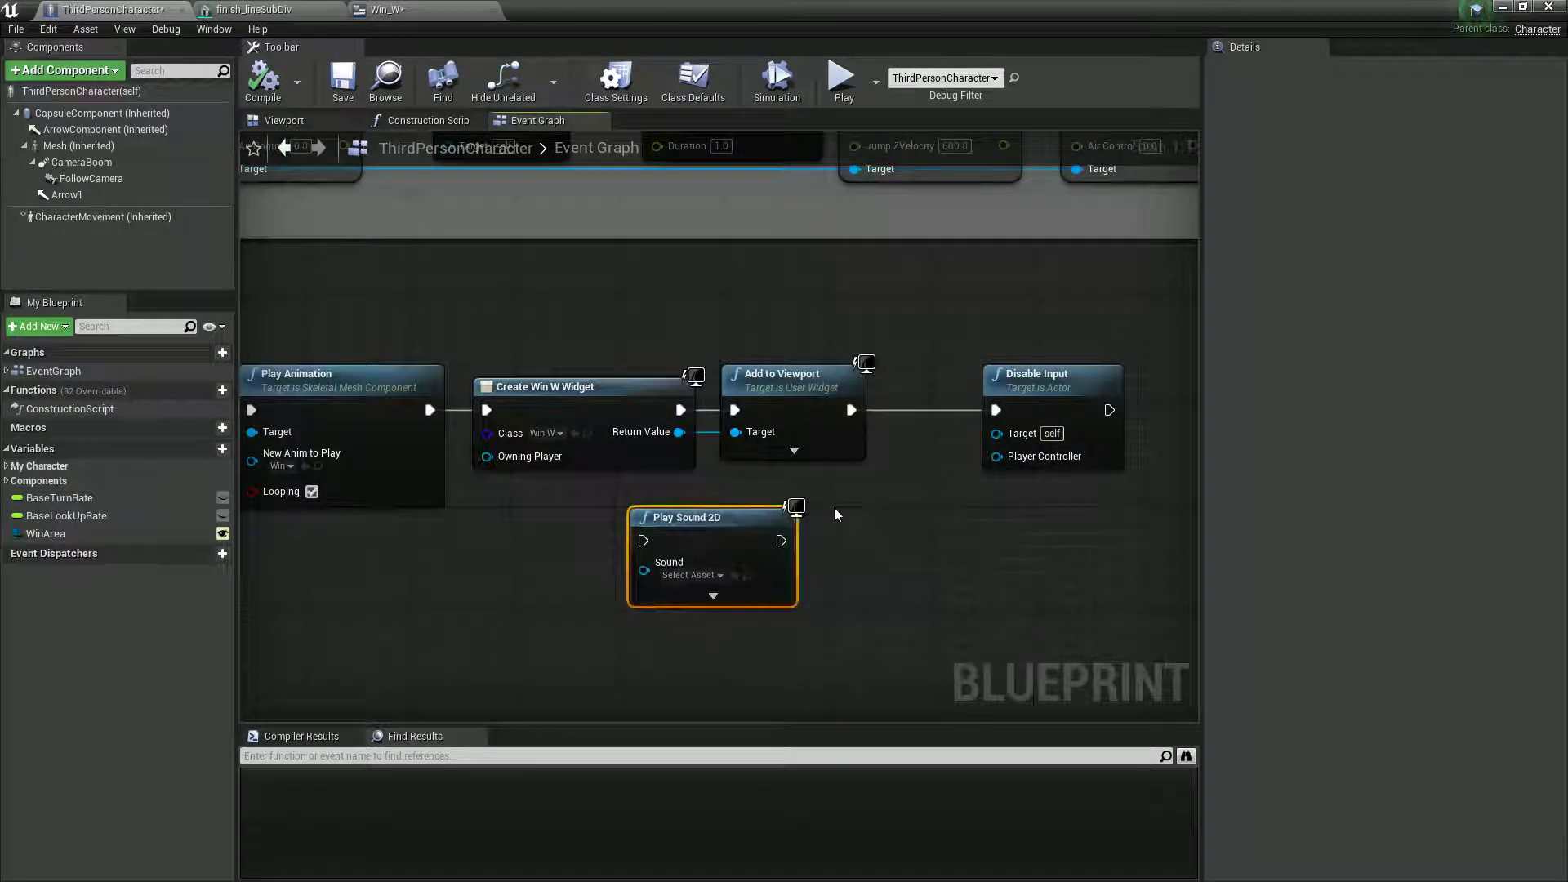
Look over the WinArea overlap event nodes, the finish_lineSubDiv mesh and the Win_W widget layout
right_drag(472, 532, 571, 480)
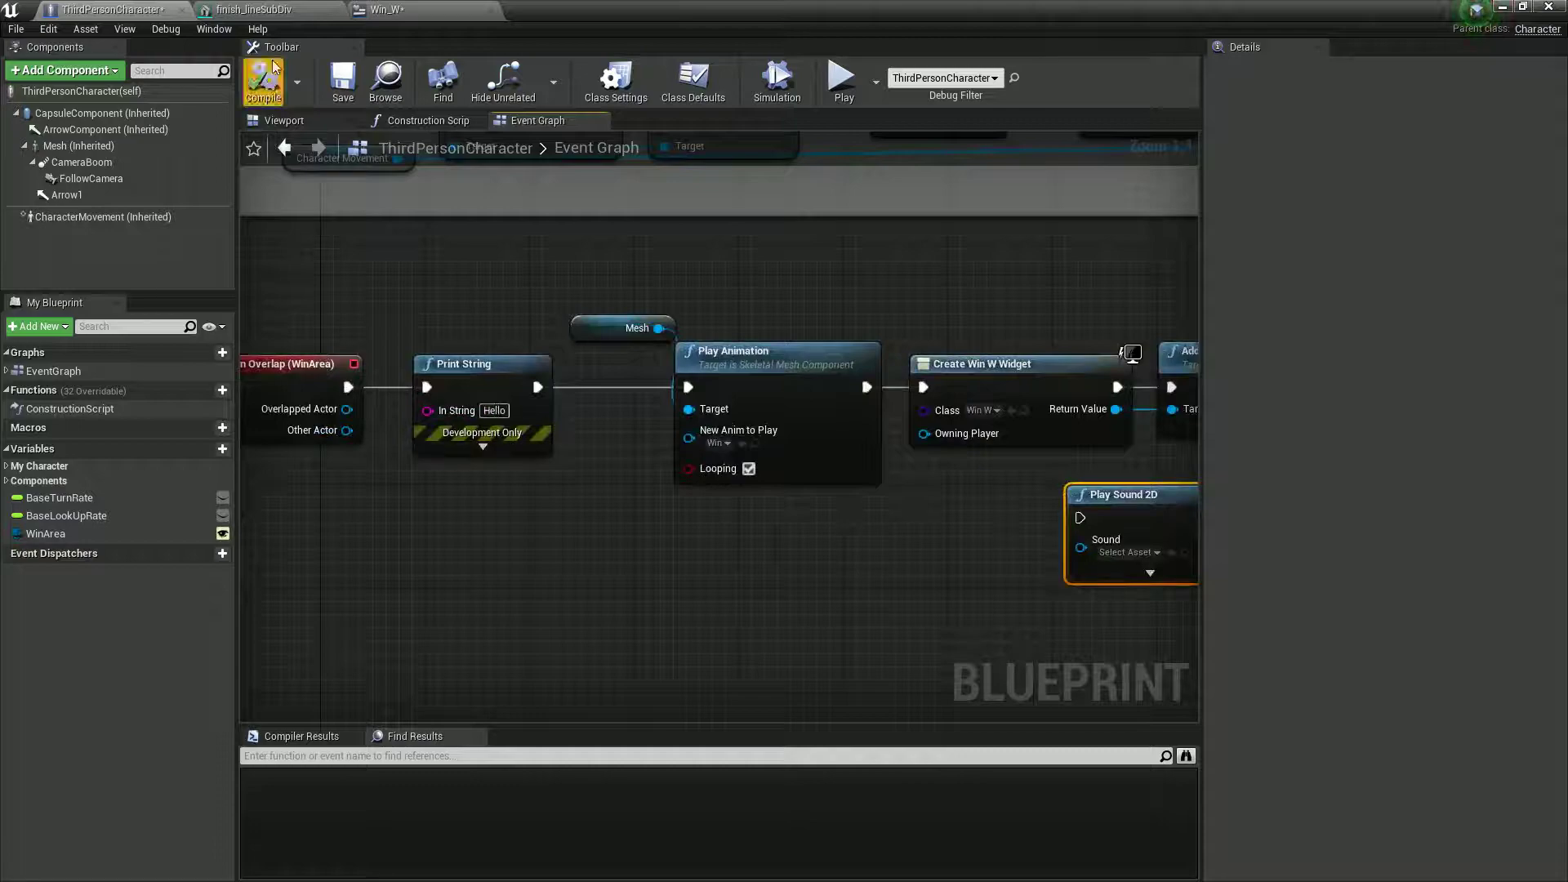
click(277, 10)
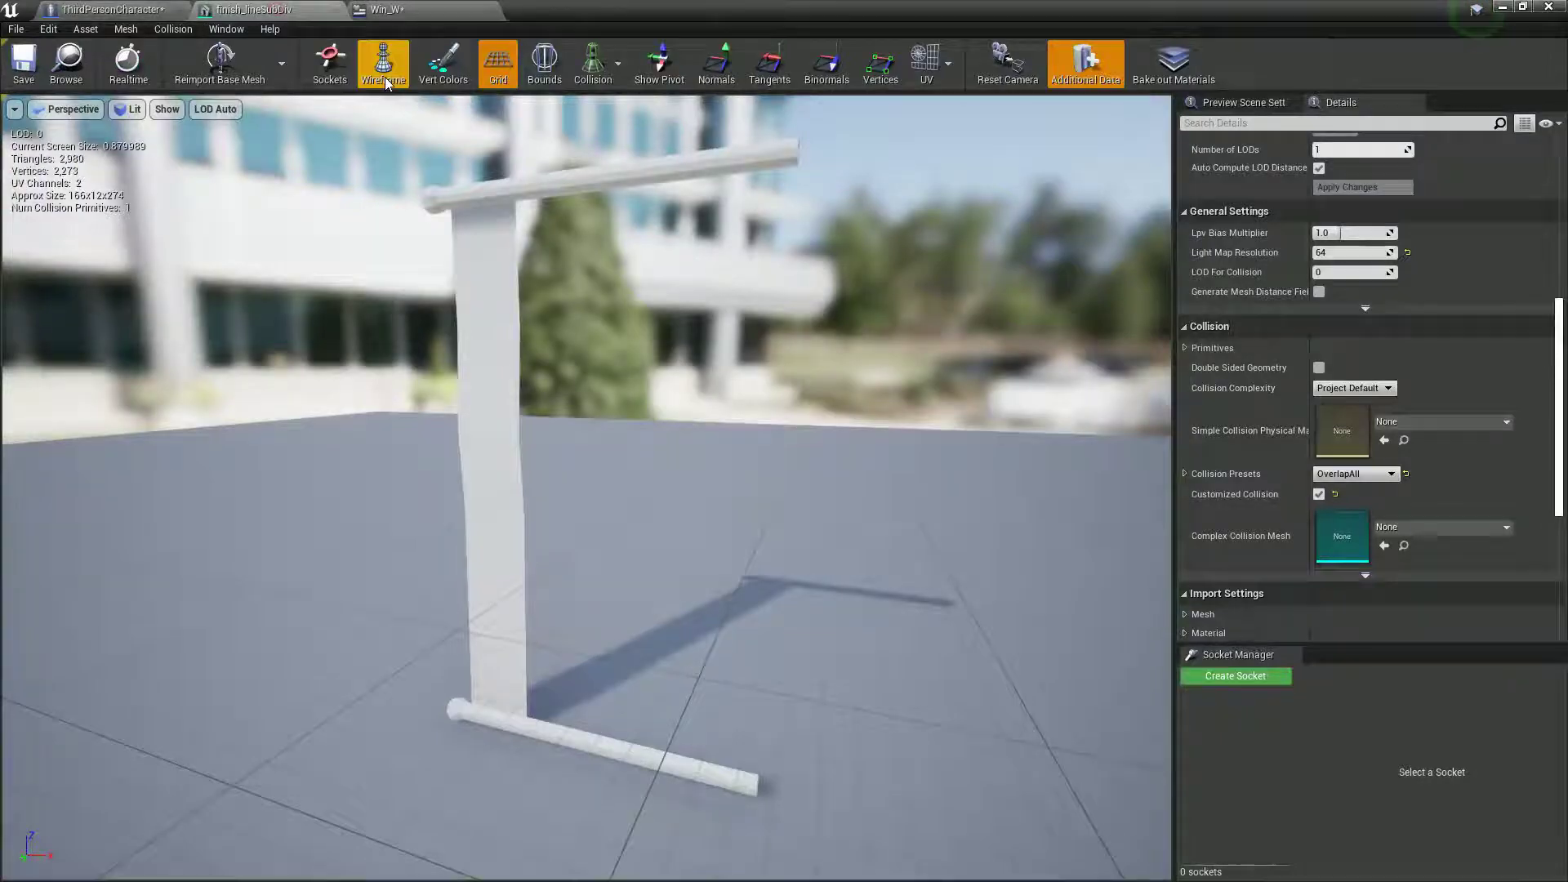
click(419, 15)
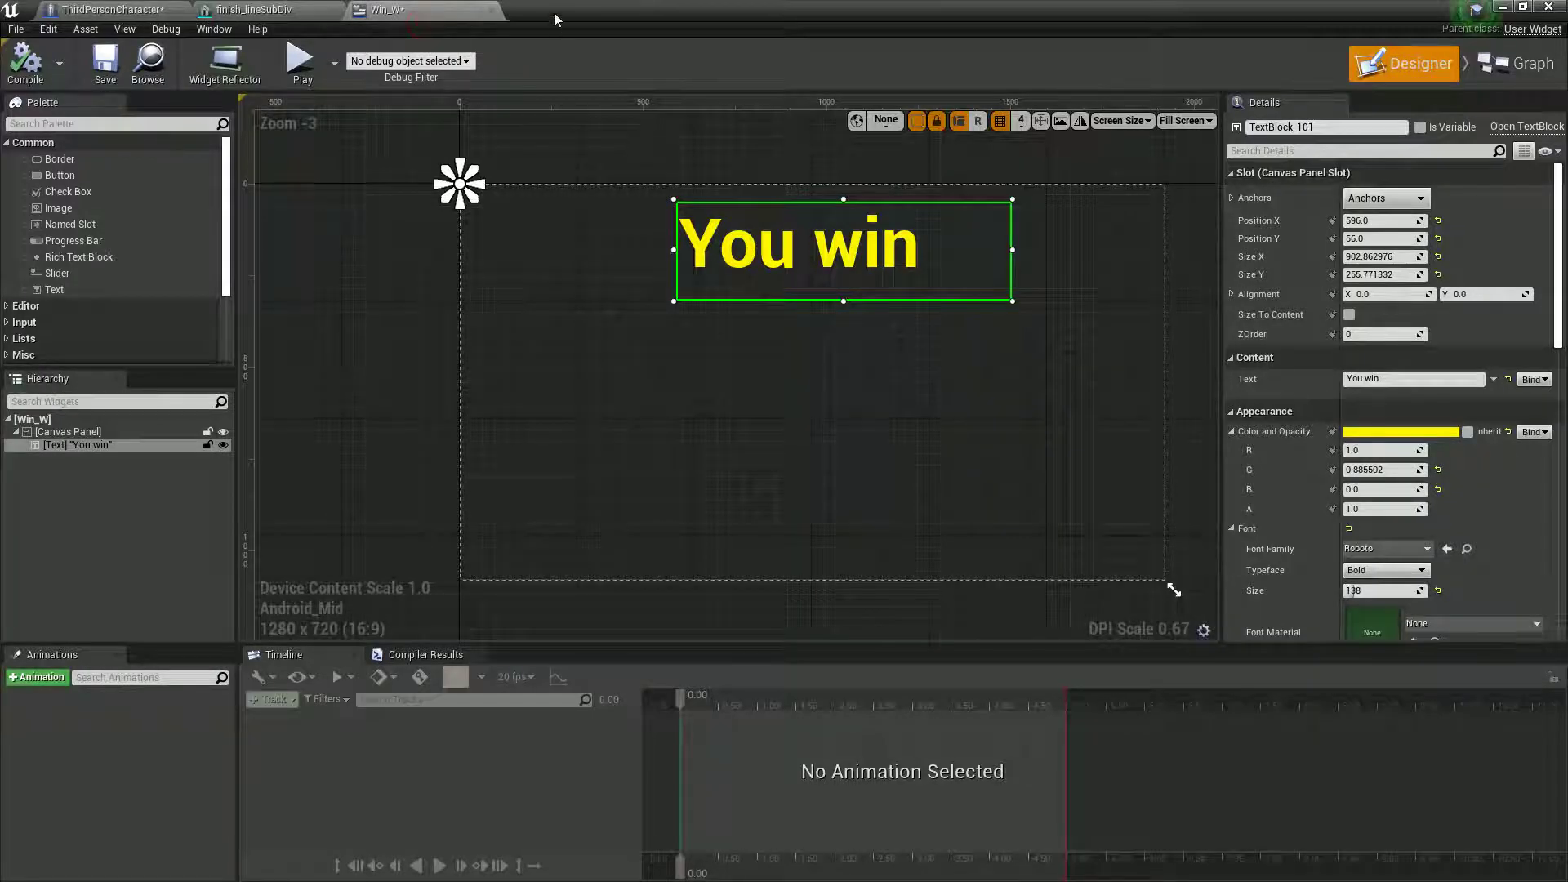
click(270, 11)
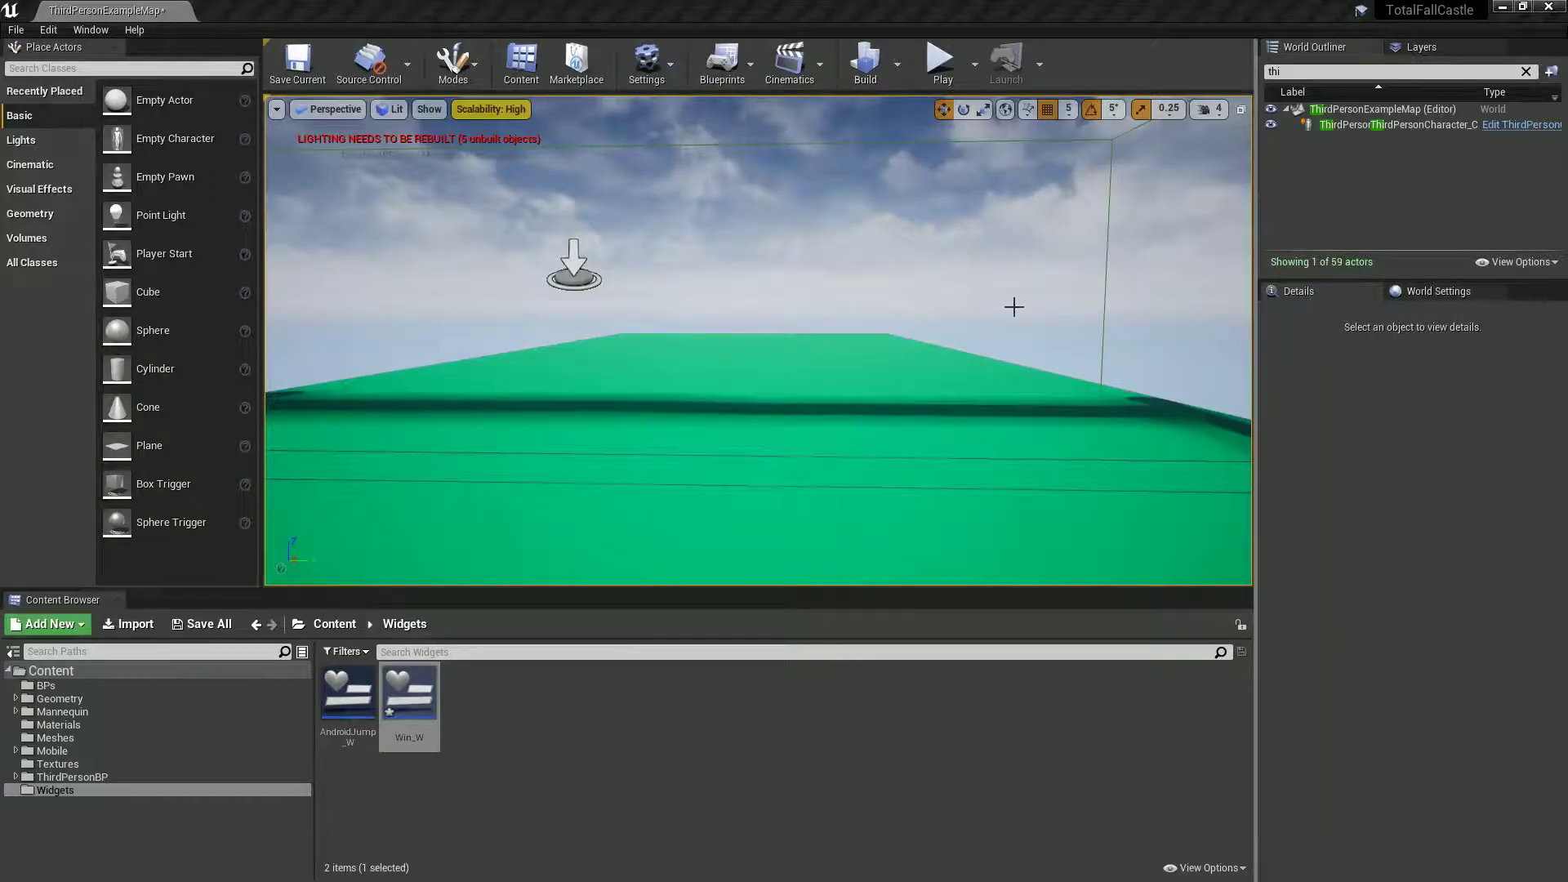
Examine the finish line banner and its trigger area in the level from several distances and angles
key(s)
mouse_move(1013, 308)
right_down()
mouse_move(984, 332)
mouse_move(1034, 340)
mouse_move(993, 326)
right_up()
key(w)
key(s)
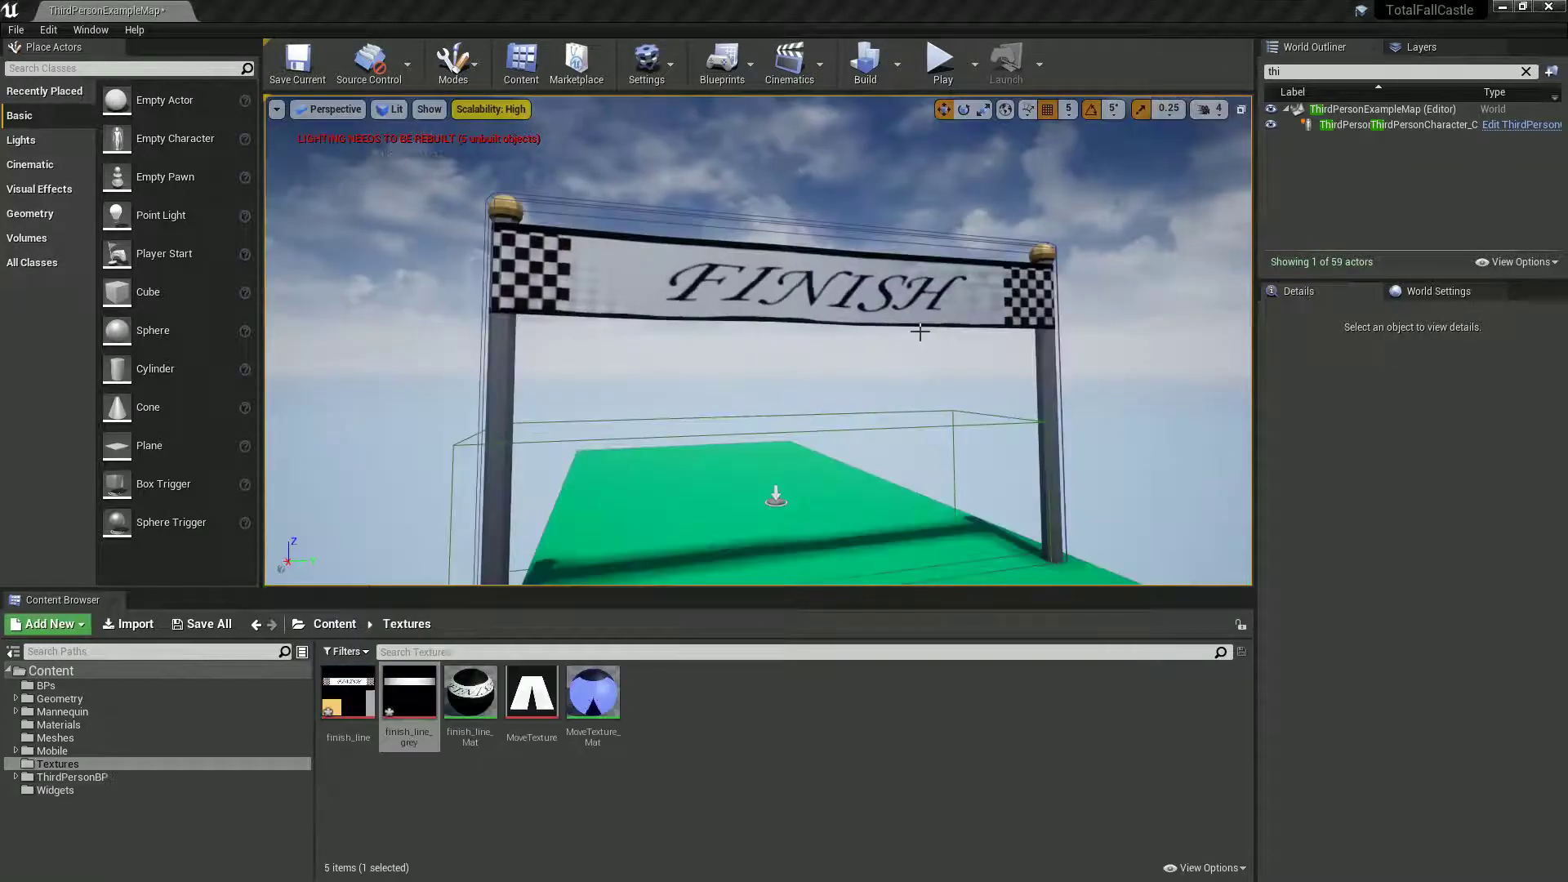
key(a)
right_drag(920, 332, 951, 380)
key(d)
key(a)
key(w)
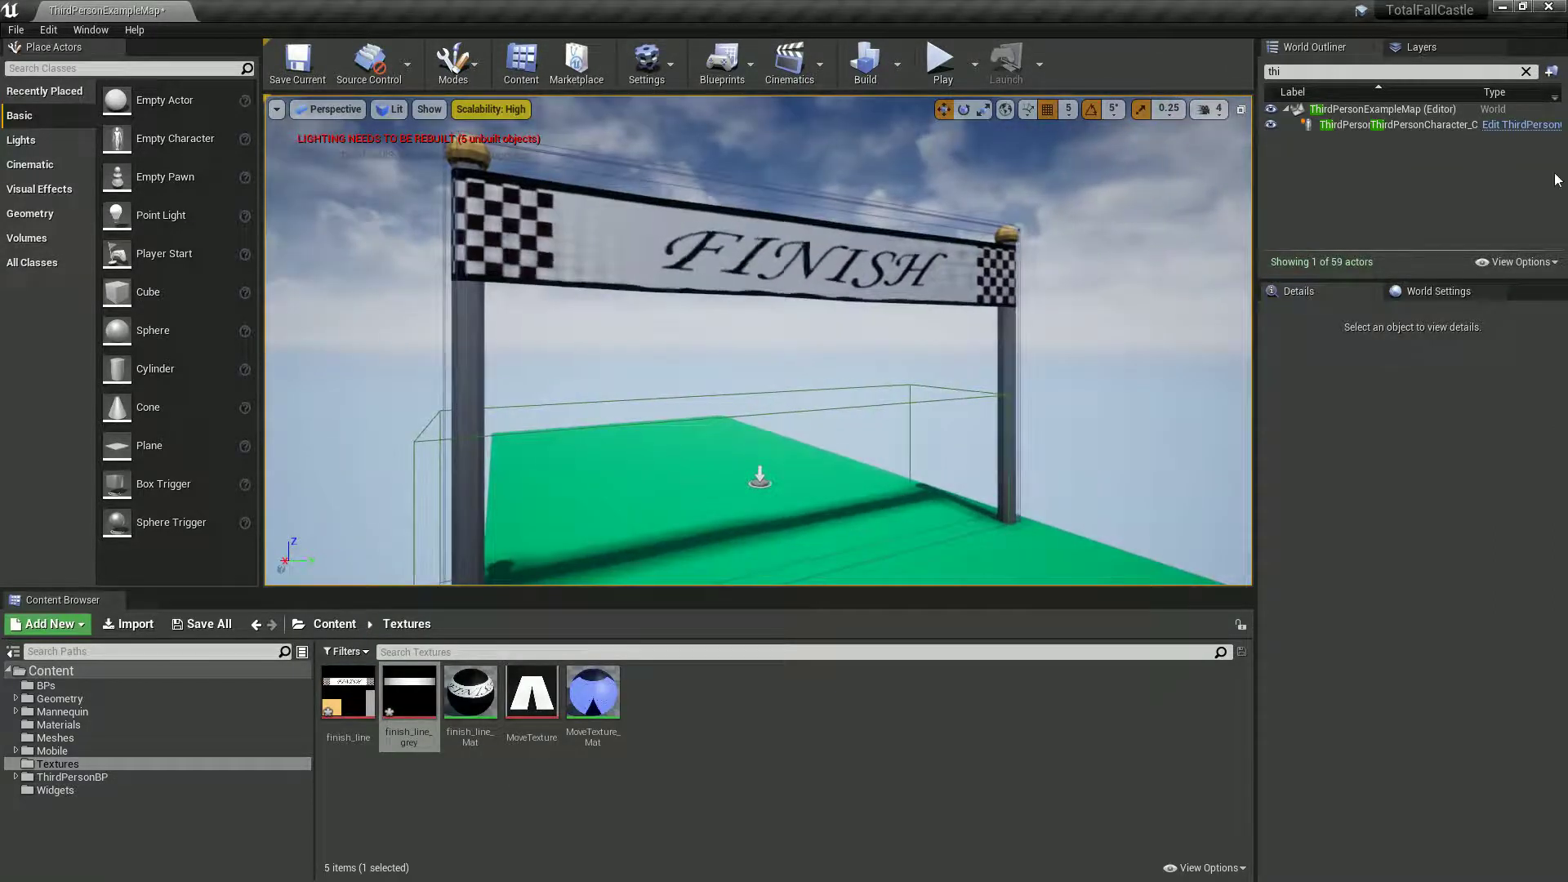
right_drag(889, 401, 805, 258)
key(w)
key(s)
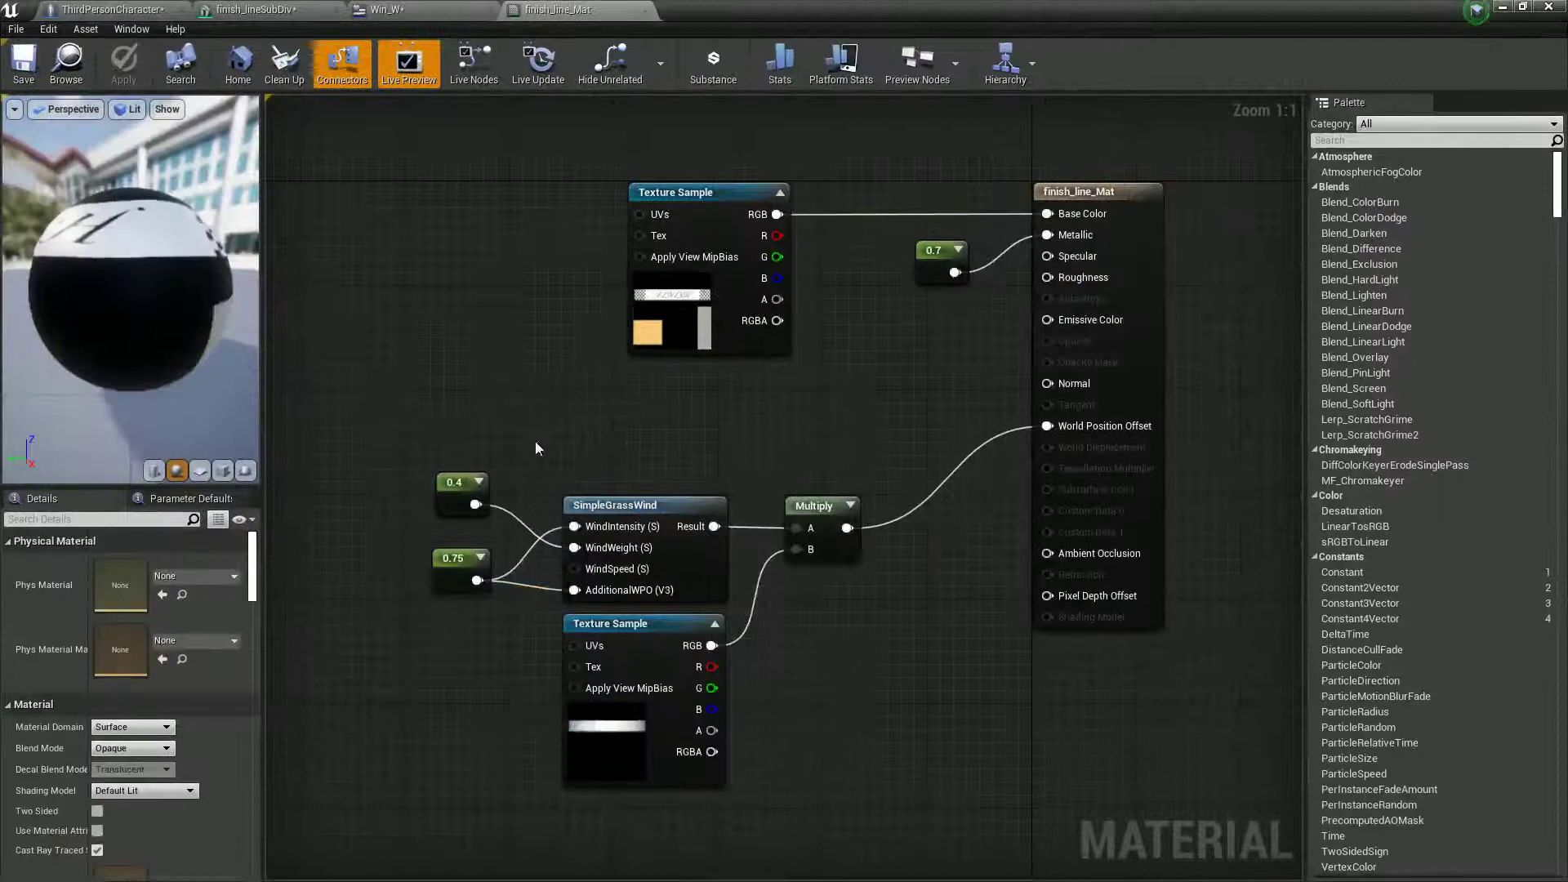
Review the finish_line_Mat graph, checking the base color texture sample and the SimpleGrassWind nodes feeding World Position Offset
right_drag(536, 445, 585, 401)
click(764, 236)
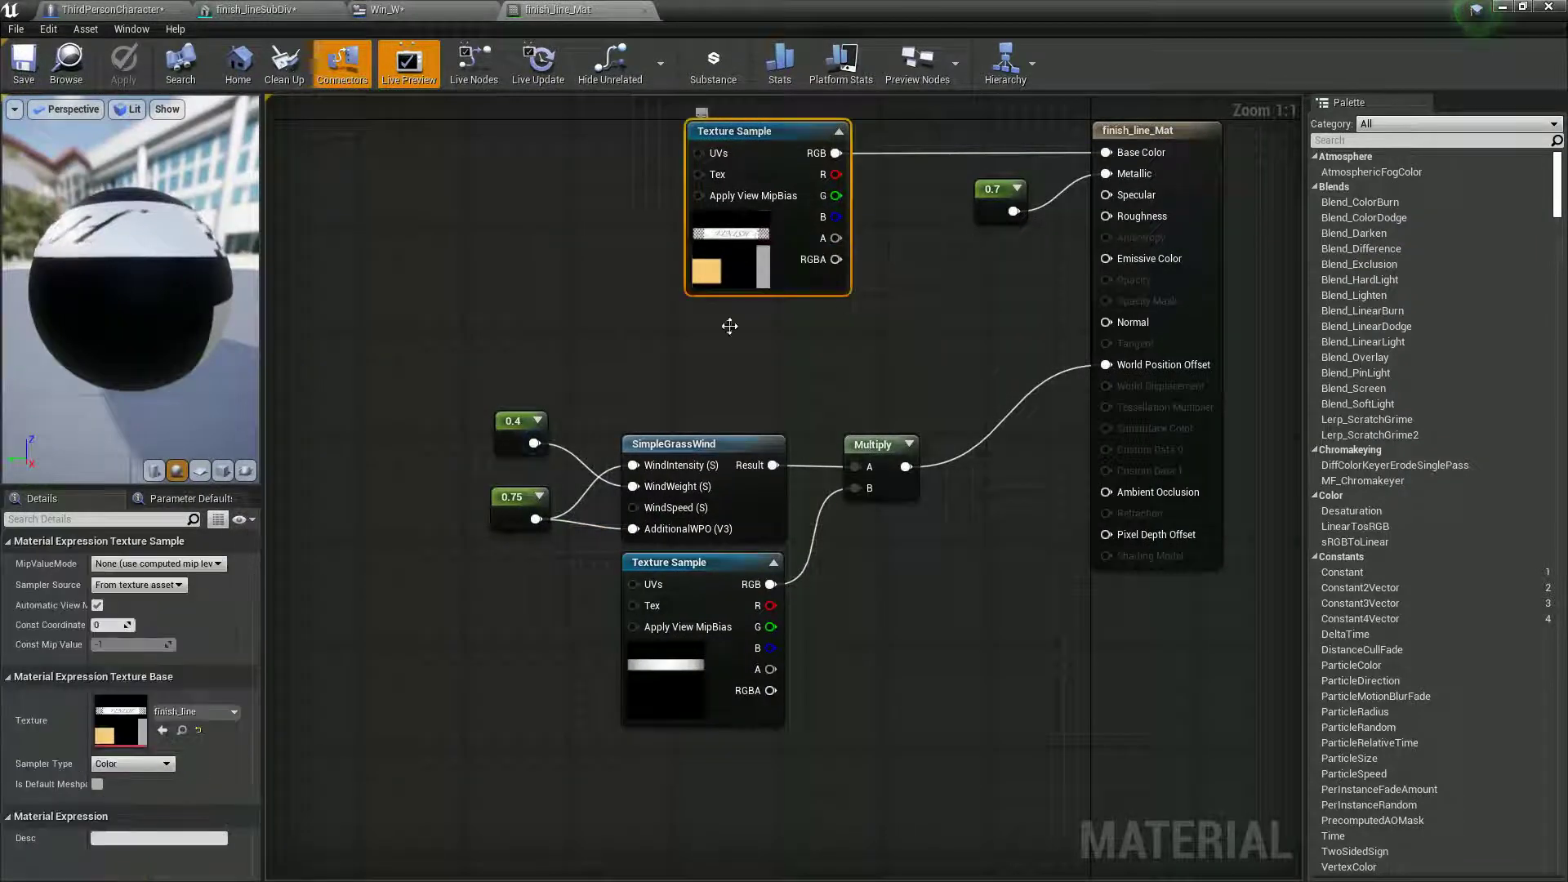
drag(468, 337, 1001, 717)
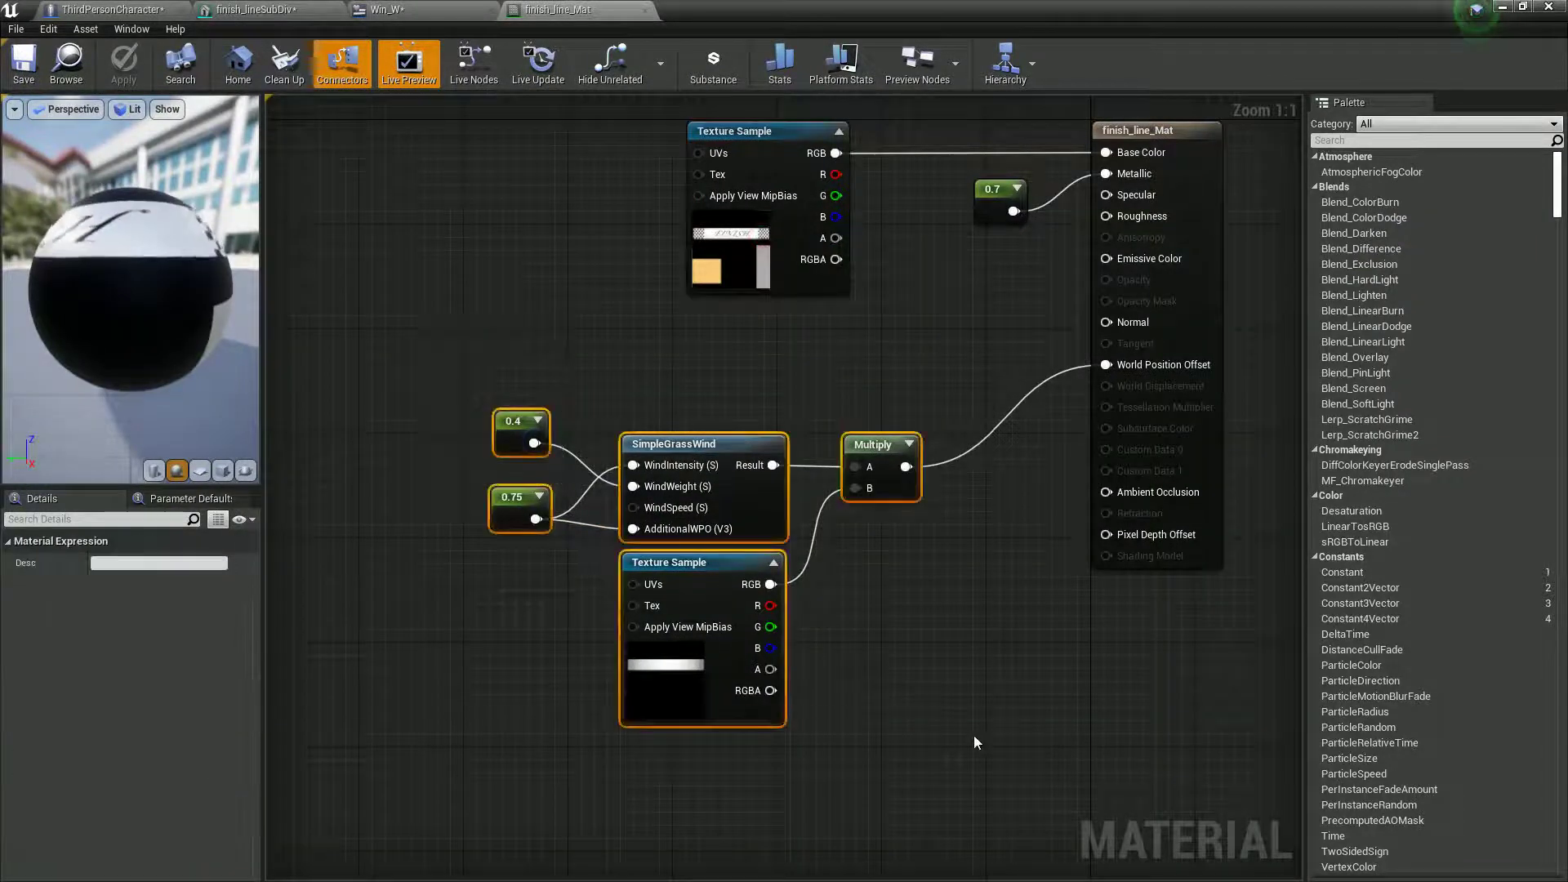
click(458, 400)
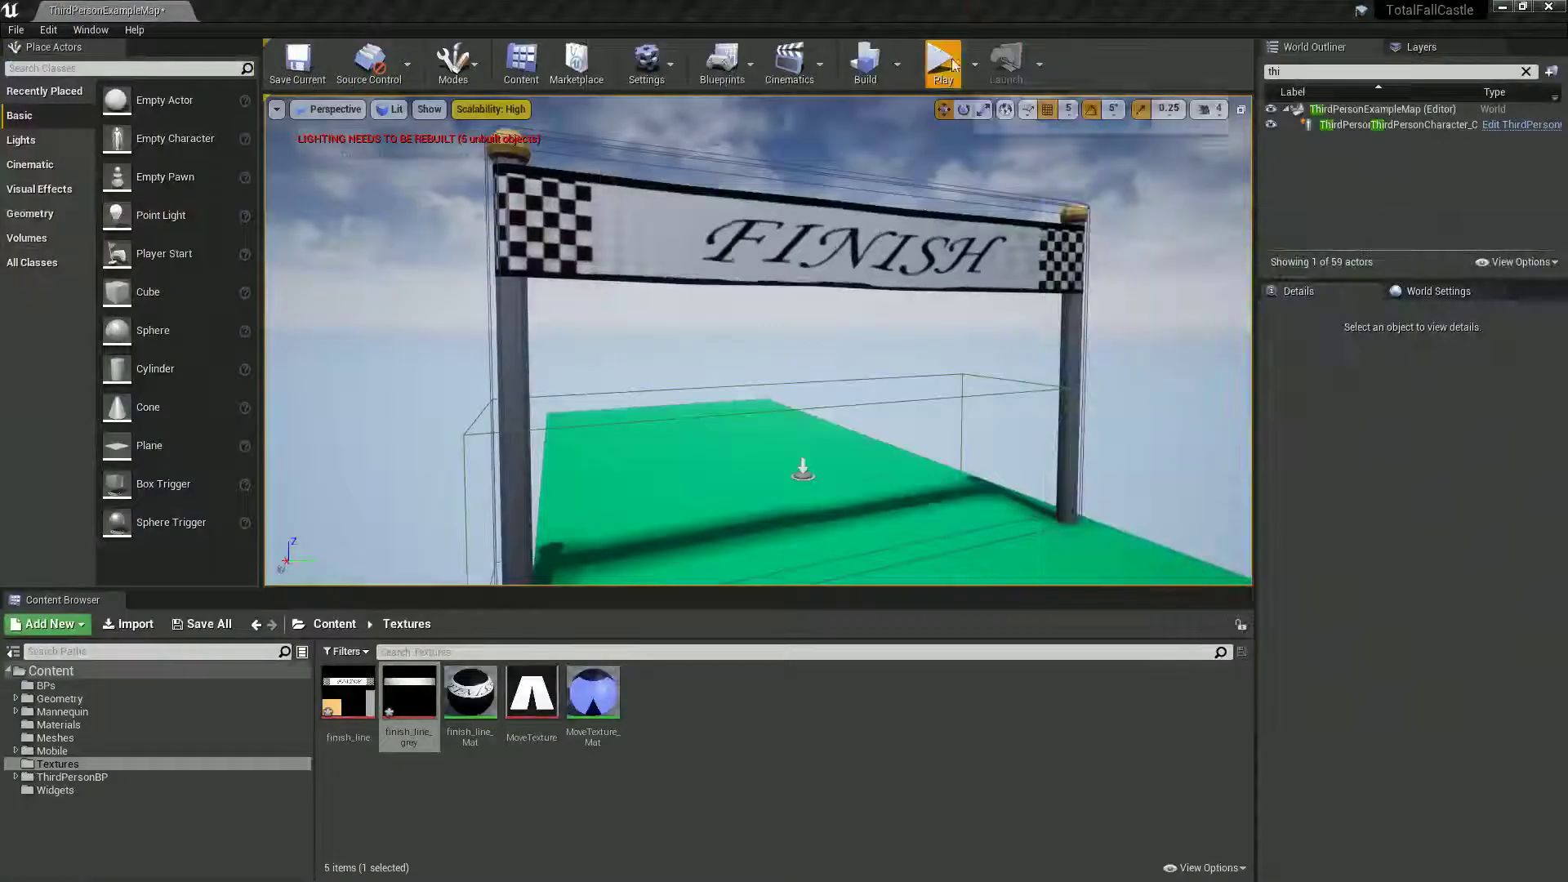
Play-test the level in full screen and run the character toward the finish line
click(943, 61)
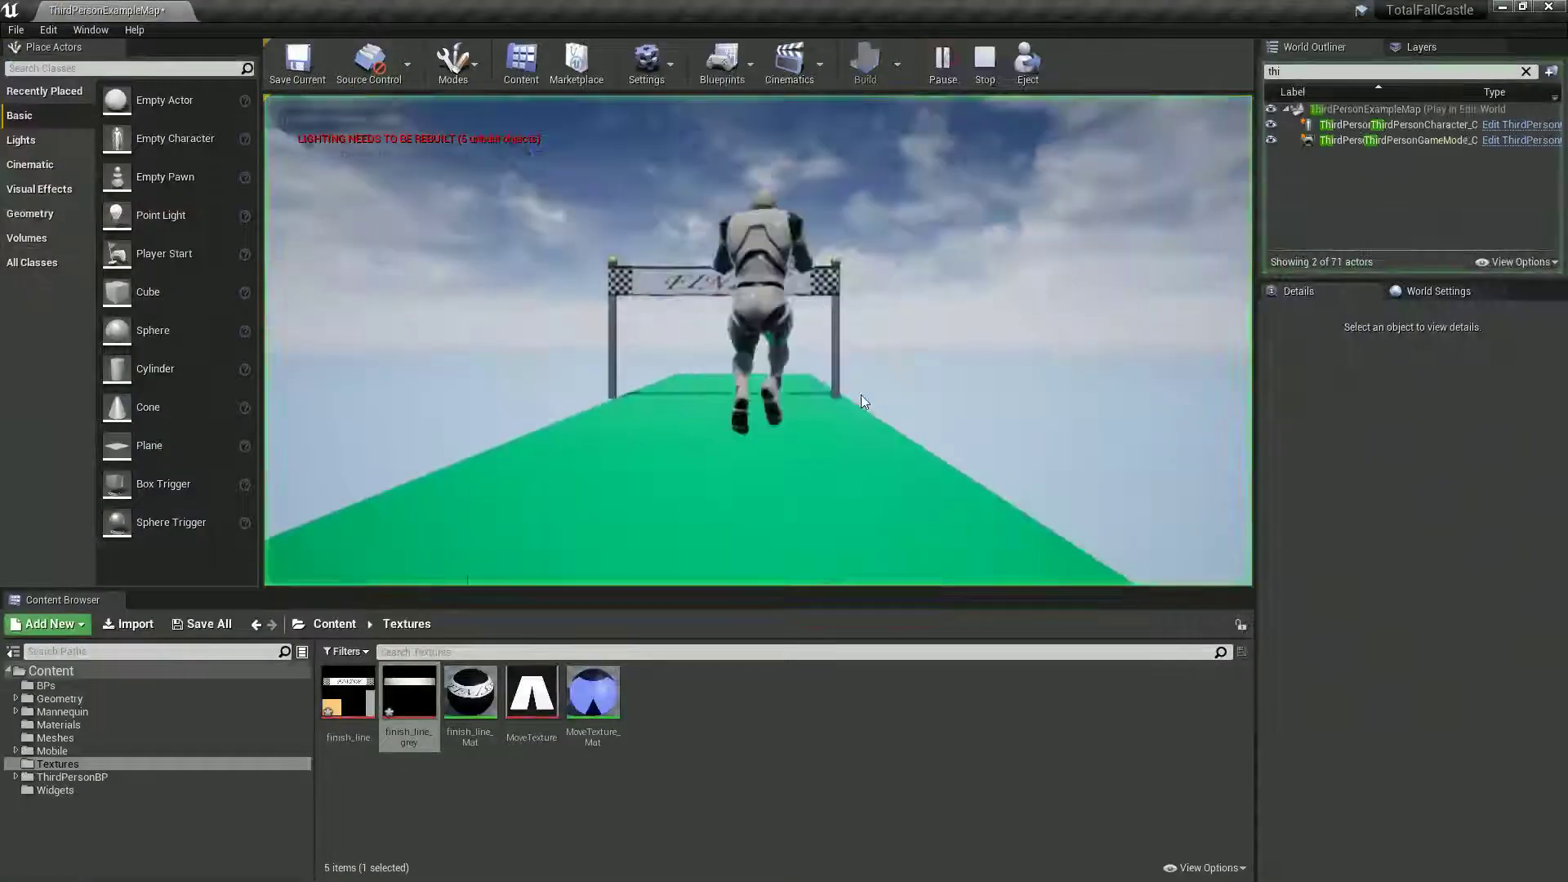
click(860, 399)
key(w)
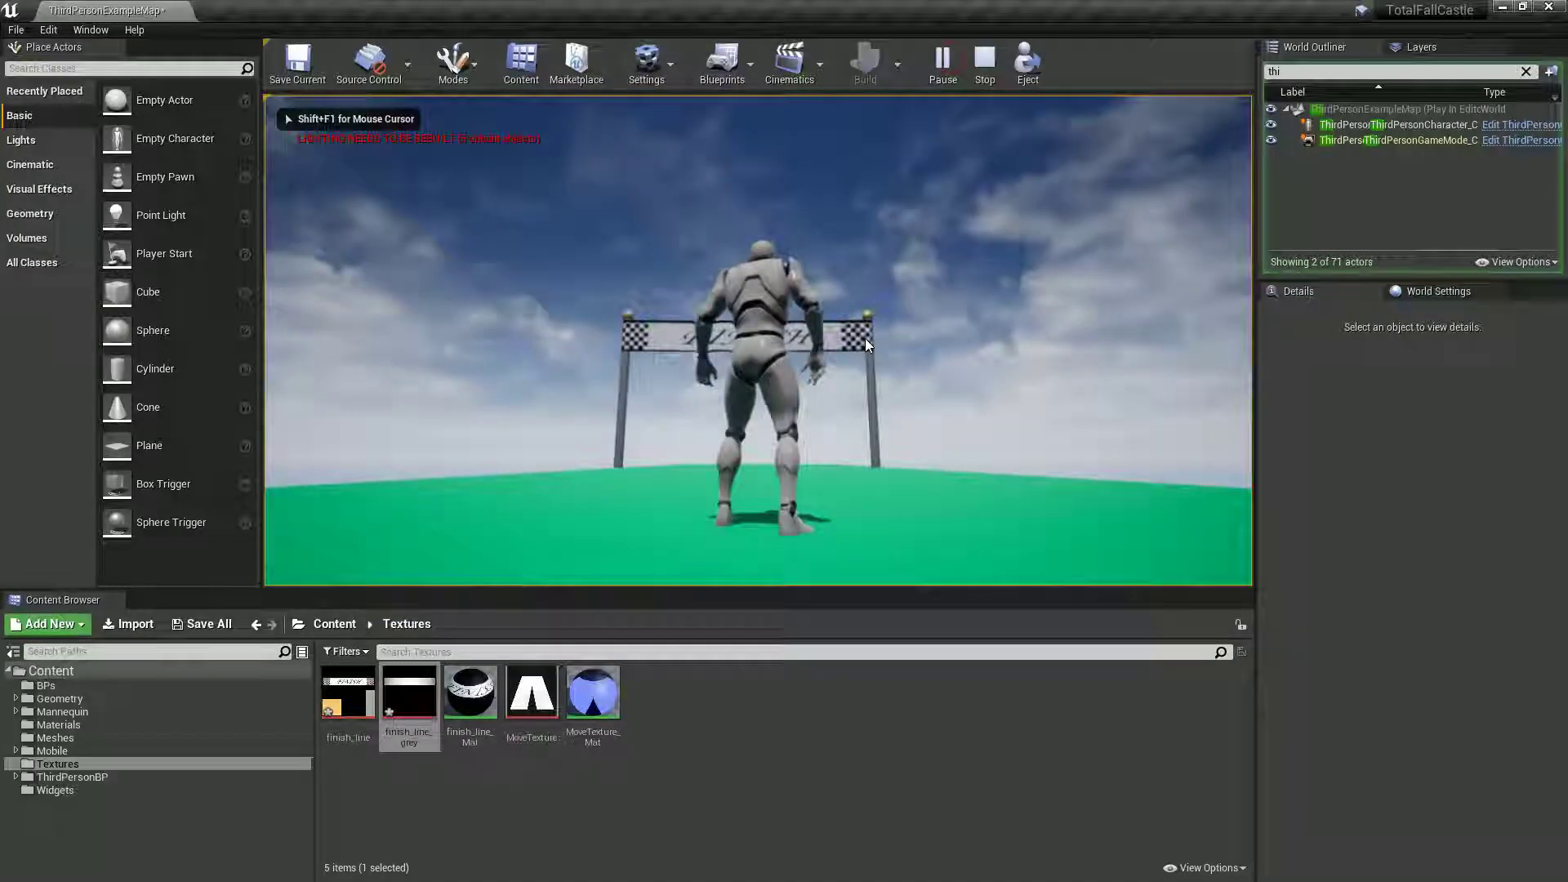
key(F11)
key(w)
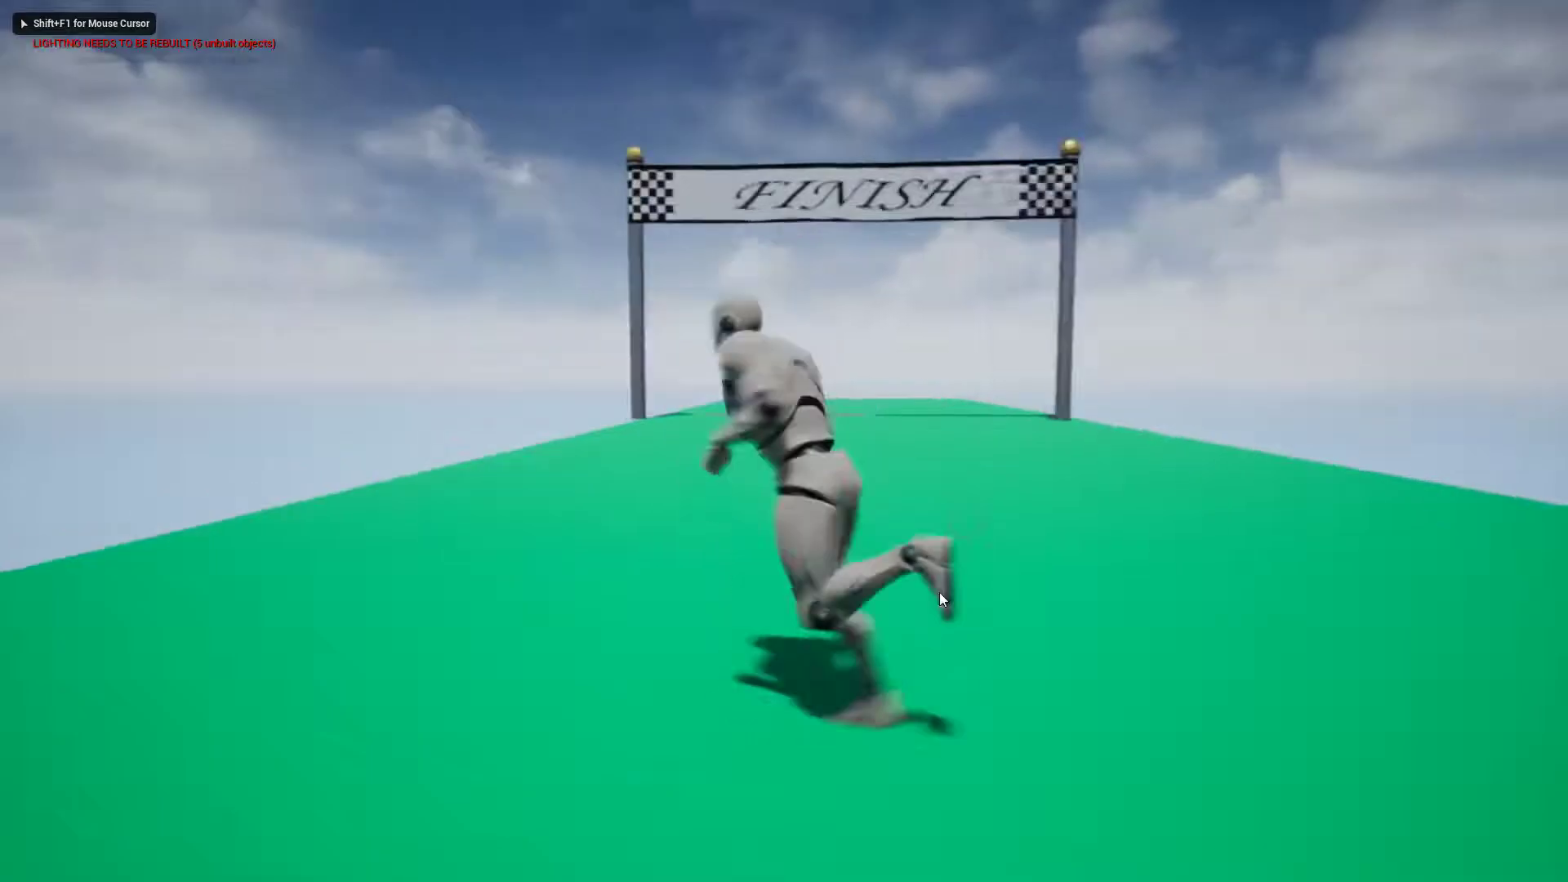